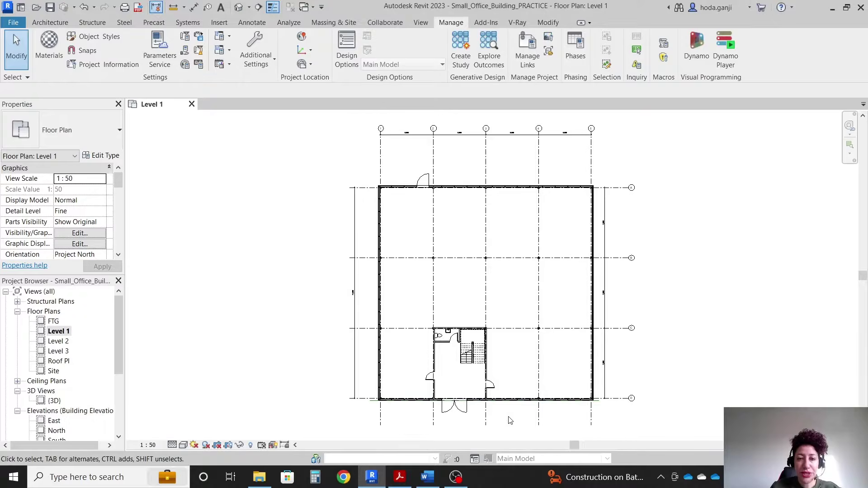
Step: Switch to the Word task list and read item 1 about creating three new project phases
{"action": "scroll", "coordinate": [508, 415], "scroll_direction": "up", "scroll_amount": 1}
{"action": "left_click", "coordinate": [428, 477]}
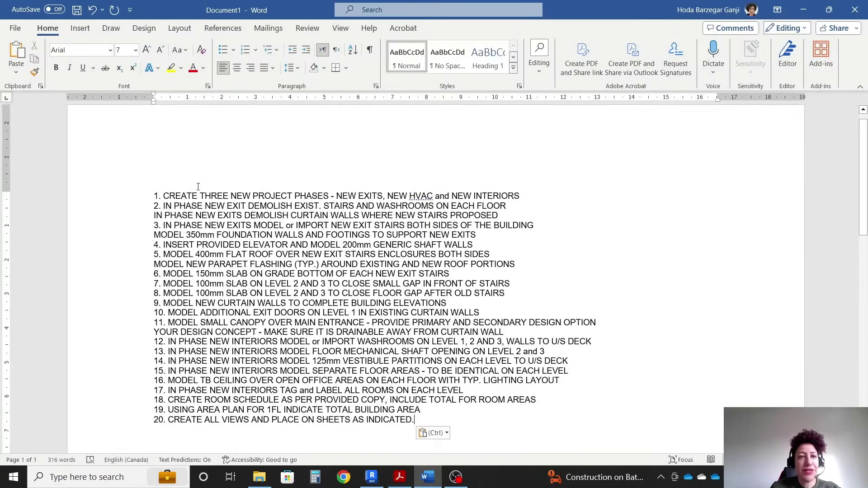
{"action": "left_click_drag", "start_coordinate": [157, 195], "coordinate": [520, 180]}
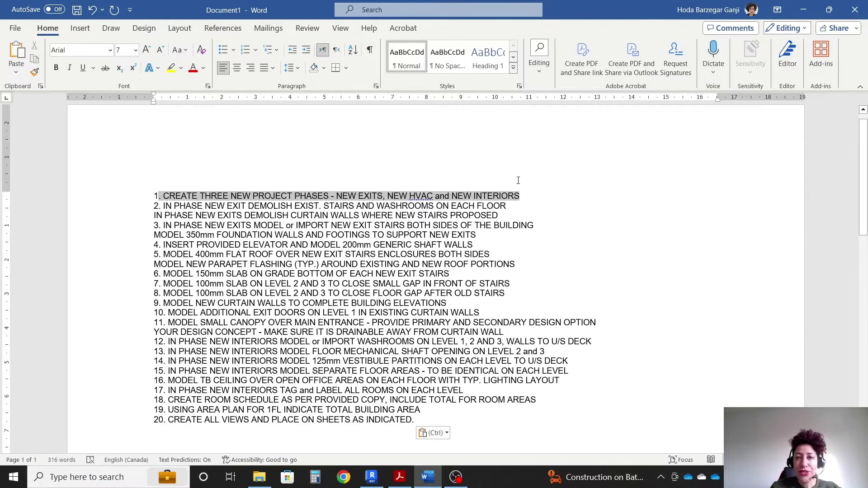
{"action": "scroll", "coordinate": [520, 181], "scroll_direction": "up", "scroll_amount": 2, "text": "ctrl"}
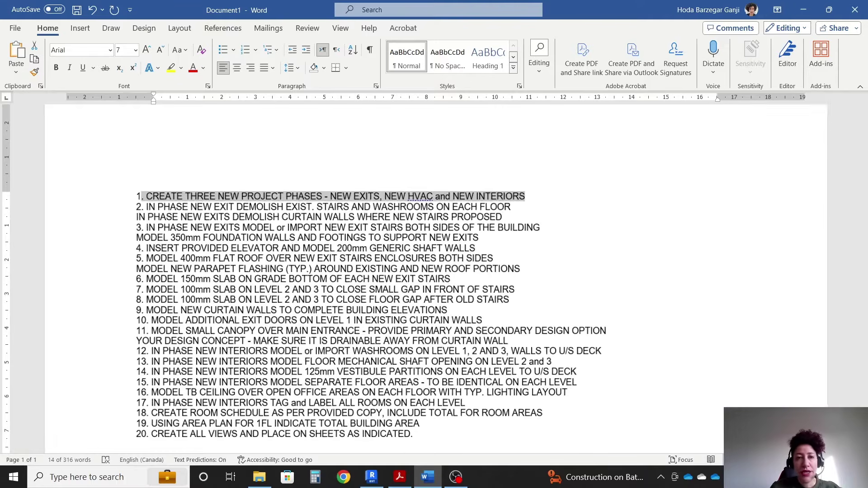
{"action": "scroll", "coordinate": [596, 259], "scroll_direction": "up", "scroll_amount": 1, "text": "ctrl"}
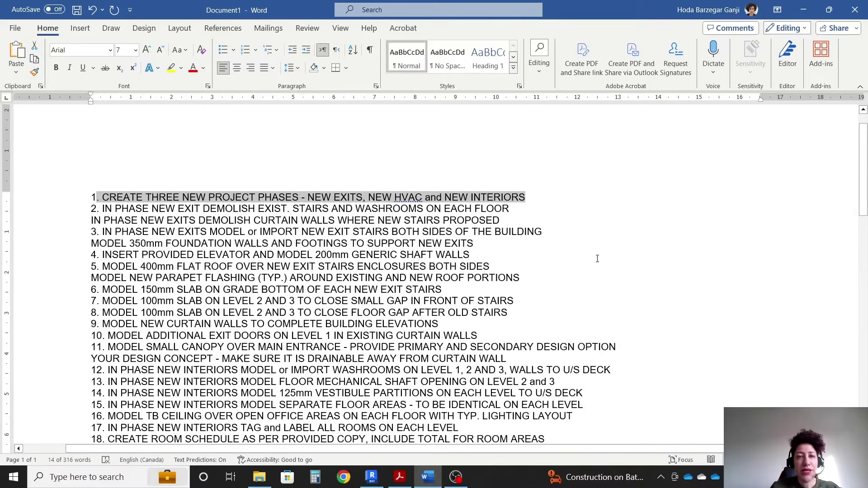
{"action": "left_click", "coordinate": [531, 196]}
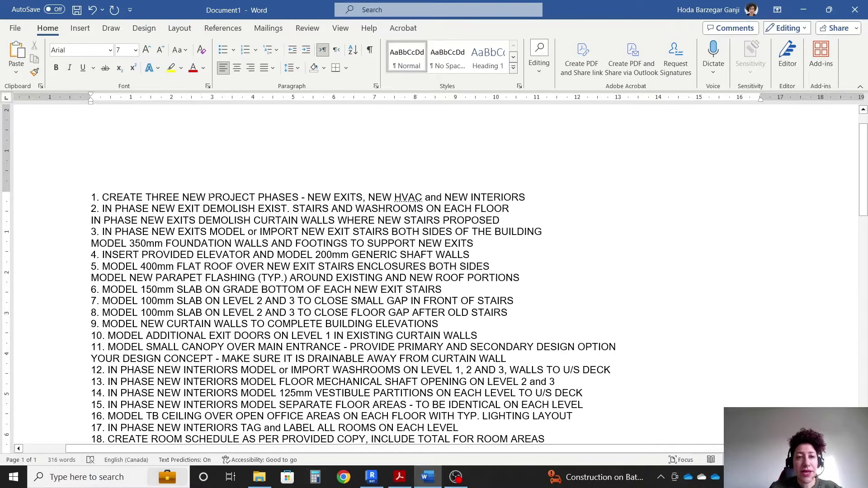
{"action": "left_click_drag", "start_coordinate": [308, 197], "coordinate": [423, 198]}
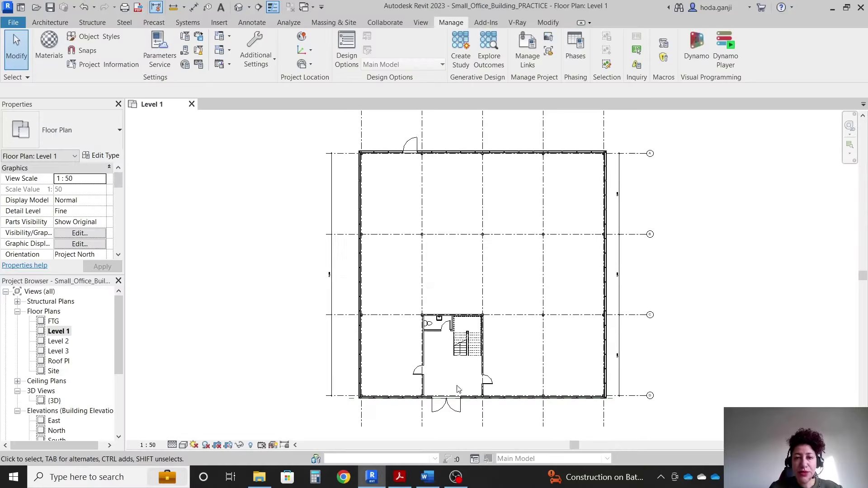
Step: Back in Revit, insert a project phase after New Exits and name it NEW HVAC
{"action": "left_click", "coordinate": [371, 477]}
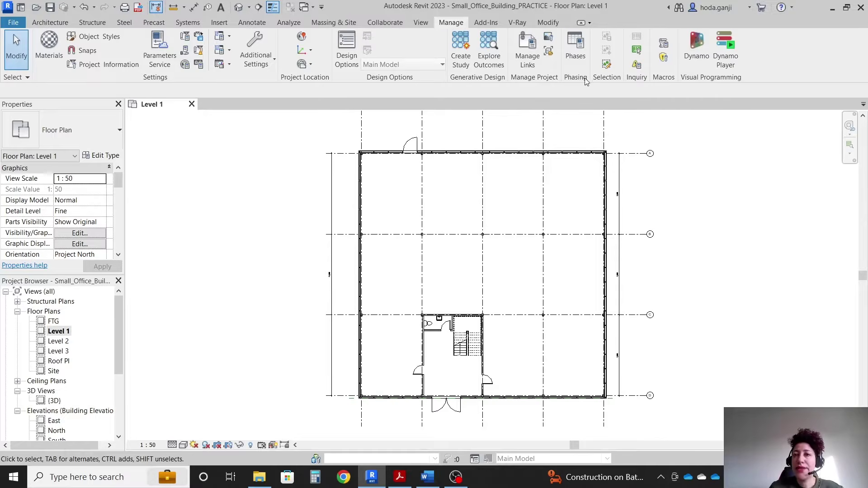
{"action": "left_click", "coordinate": [579, 61]}
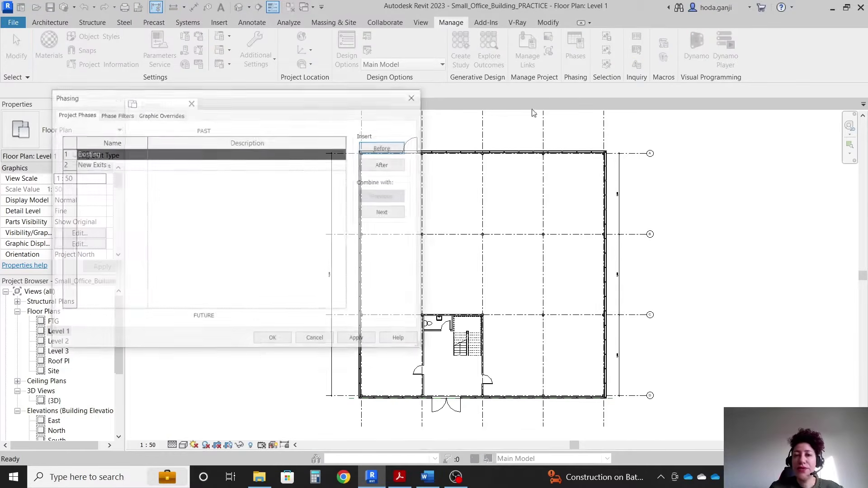
{"action": "left_click", "coordinate": [83, 164]}
{"action": "left_click", "coordinate": [385, 165]}
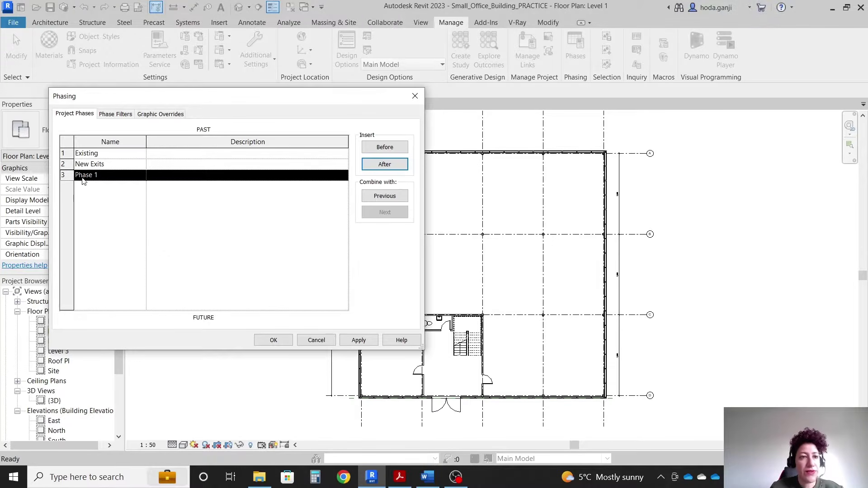
{"action": "left_click", "coordinate": [84, 176]}
{"action": "double_click", "coordinate": [97, 176]}
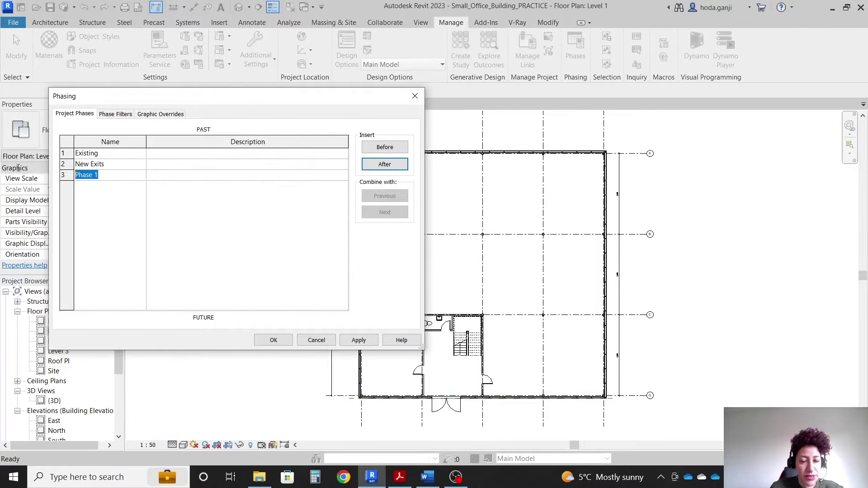
{"action": "type", "text": "NEW HVAC"}
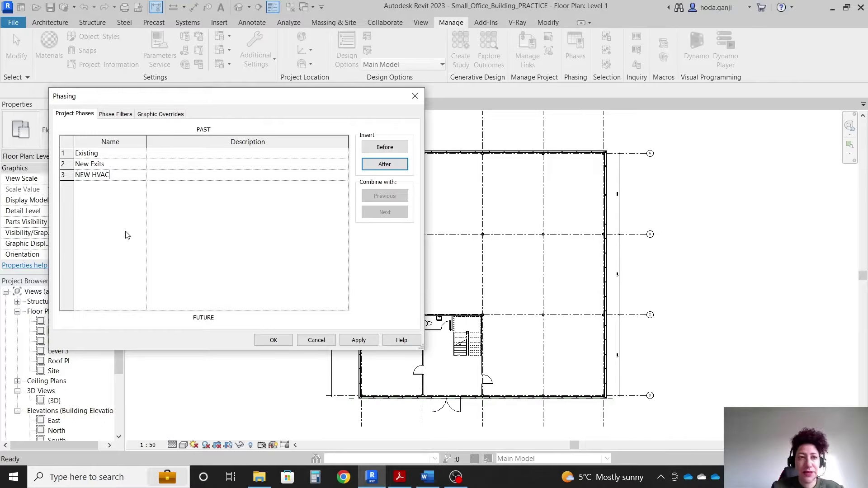
Step: Check the remaining phase name in the Word task list, and rename Revit's third phase as New HVAC
{"action": "left_click", "coordinate": [427, 476]}
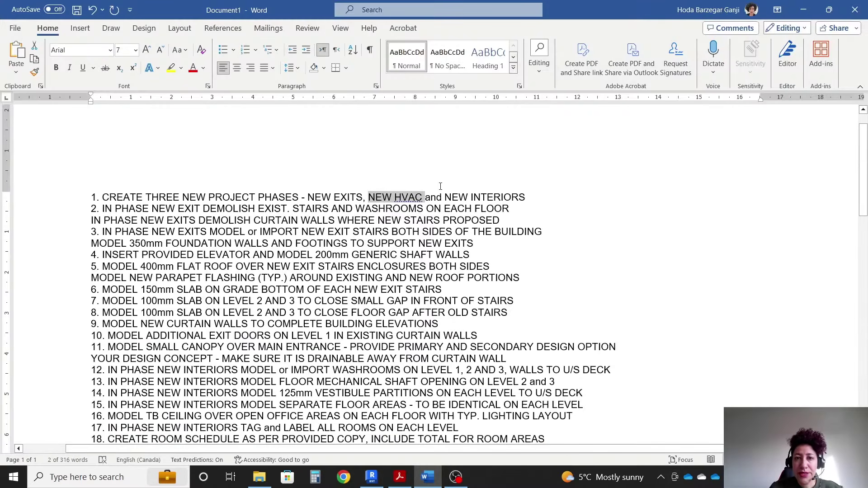
{"action": "left_click_drag", "start_coordinate": [445, 198], "coordinate": [524, 196]}
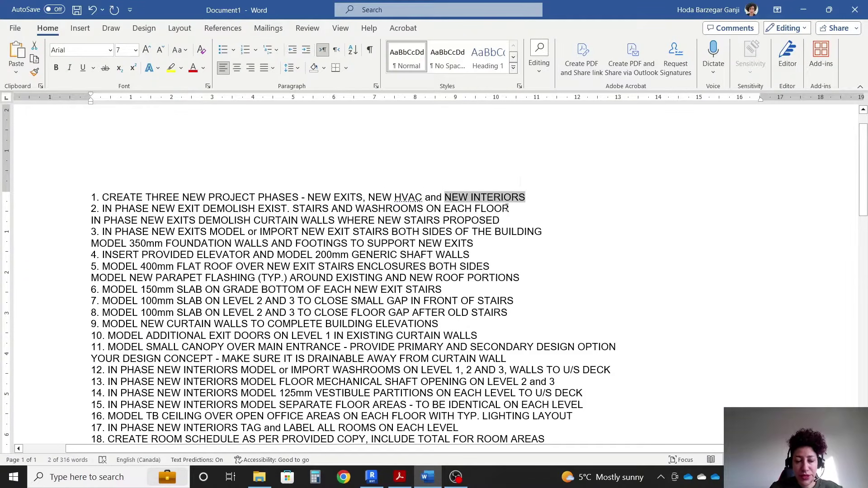
{"action": "left_click", "coordinate": [371, 477]}
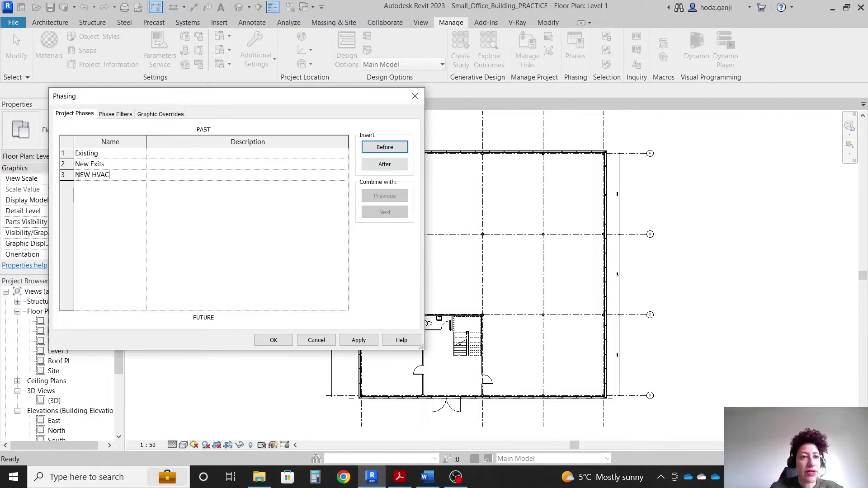
{"action": "key", "text": "BackSpace"}
{"action": "key", "text": "BackSpace"}
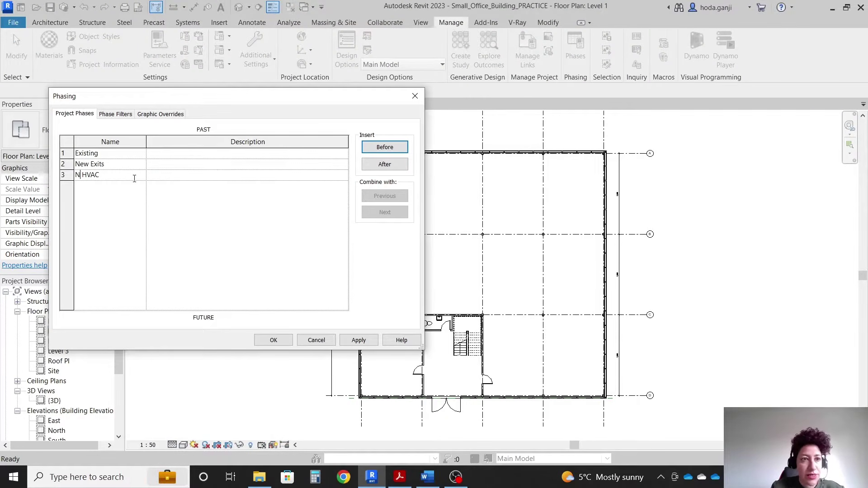
{"action": "type", "text": "ew"}
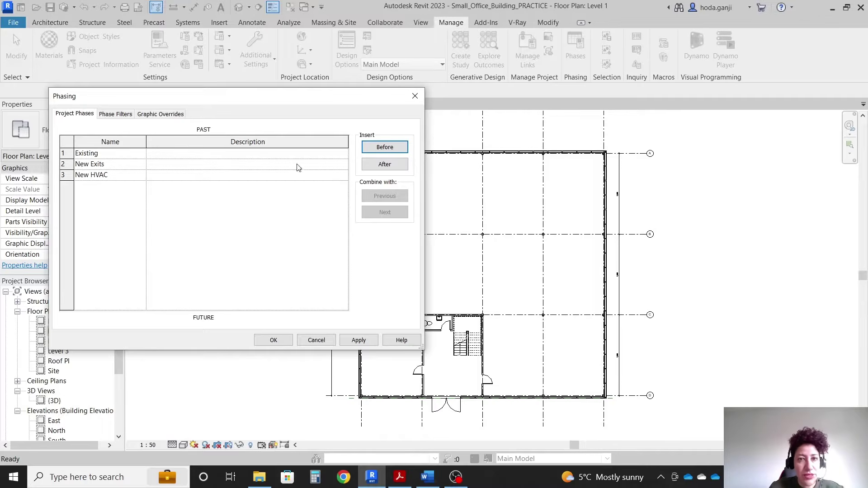
Step: Insert a fourth project phase after New HVAC, name it New Interiors, and accept the phasing changes
{"action": "left_click", "coordinate": [385, 164]}
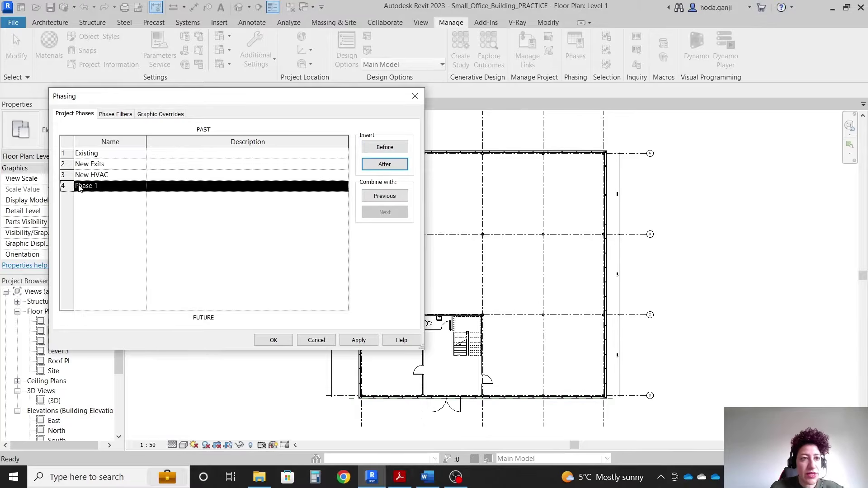
{"action": "left_click", "coordinate": [79, 188]}
{"action": "type", "text": "NEW INTERIORS"}
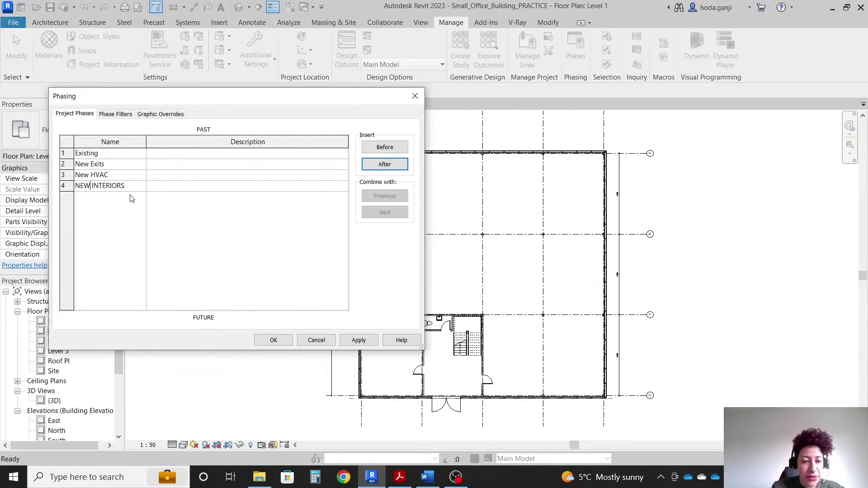
{"action": "key", "text": "BackSpace"}
{"action": "key", "text": "BackSpace"}
{"action": "type", "text": "ew"}
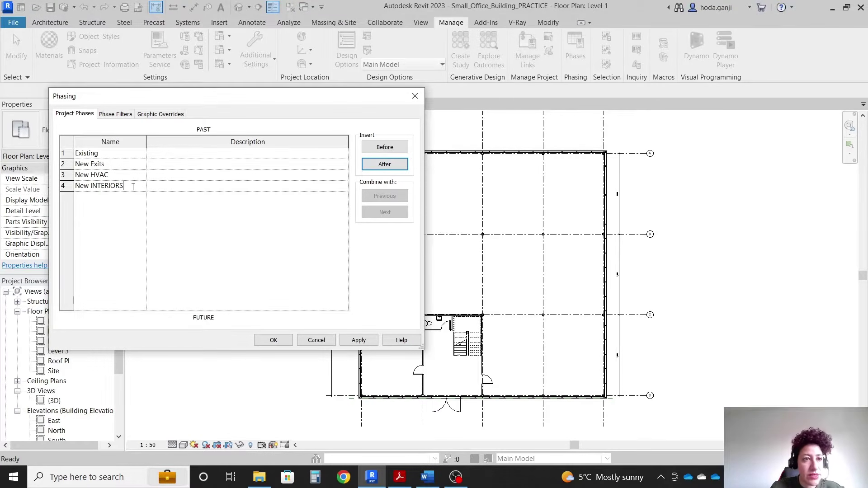
{"action": "left_click_drag", "start_coordinate": [133, 187], "coordinate": [91, 189]}
{"action": "type", "text": "Interiors"}
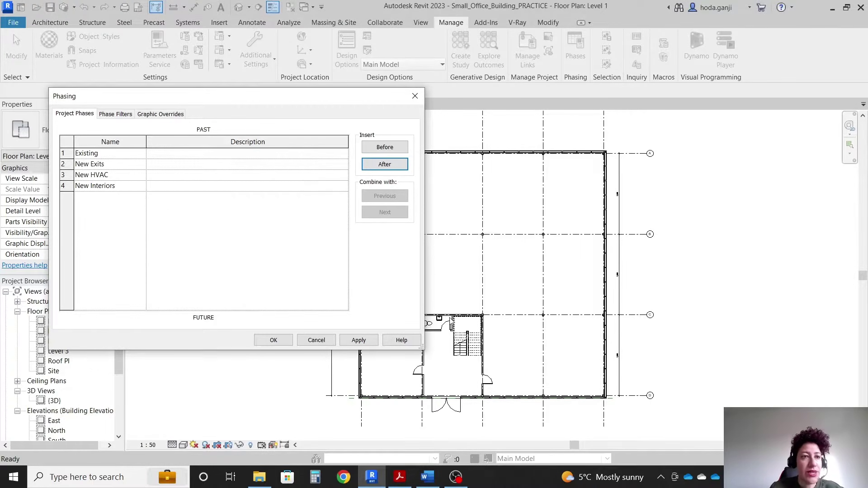
{"action": "left_click", "coordinate": [286, 343]}
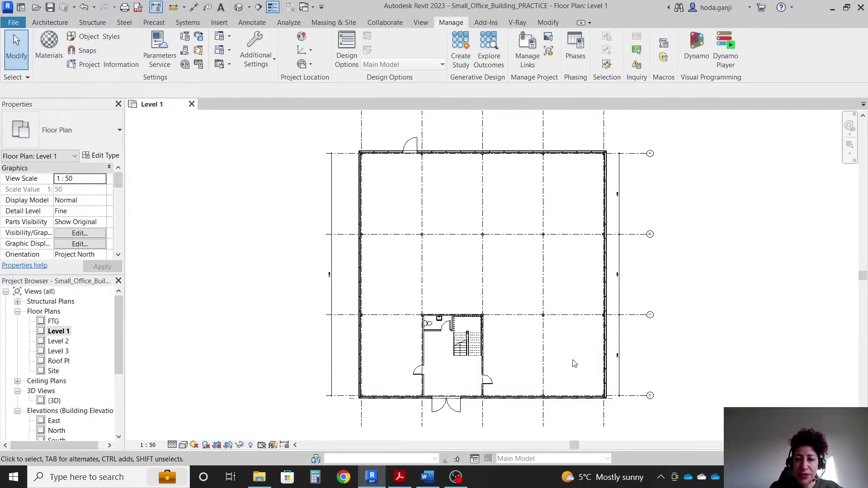
Step: Check the Level 1 plan's scale in the PDF scope drawing, and give Revit's Level 1 view a custom scale of 1:150
{"action": "scroll", "coordinate": [335, 286], "scroll_direction": "up", "scroll_amount": 4}
{"action": "scroll", "coordinate": [290, 310], "scroll_direction": "down", "scroll_amount": 2}
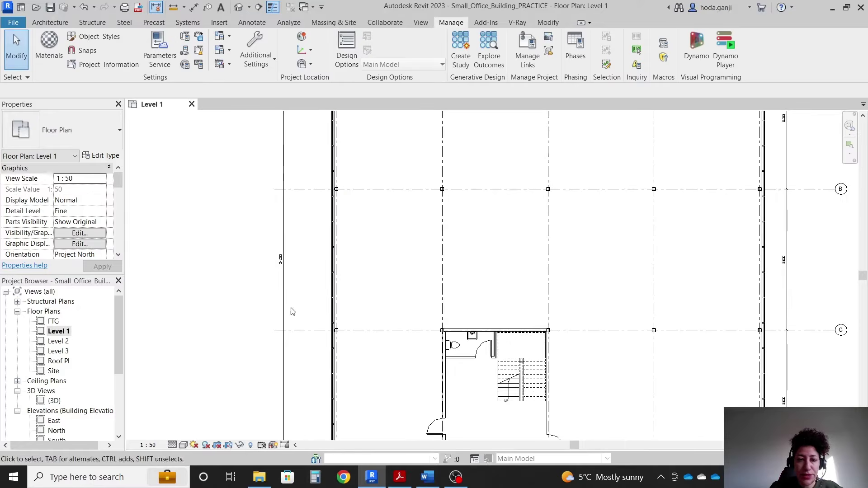
{"action": "left_click", "coordinate": [436, 482]}
{"action": "left_click", "coordinate": [399, 476]}
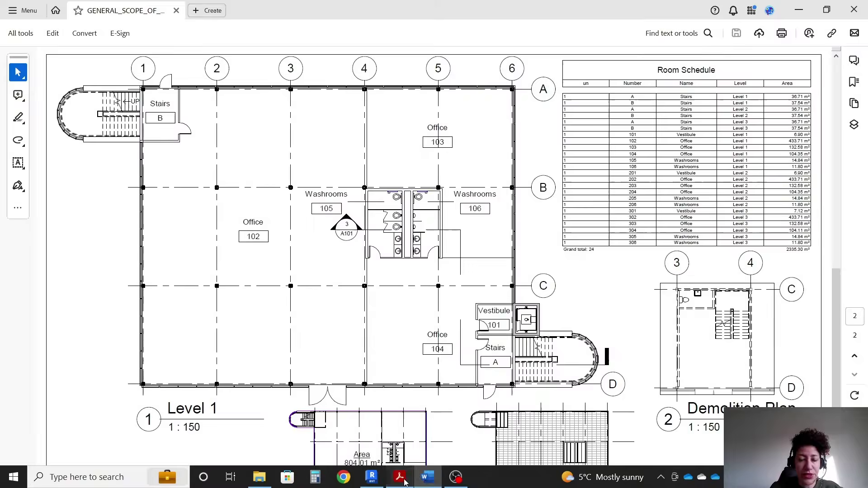
{"action": "scroll", "coordinate": [235, 248], "scroll_direction": "down", "scroll_amount": 1}
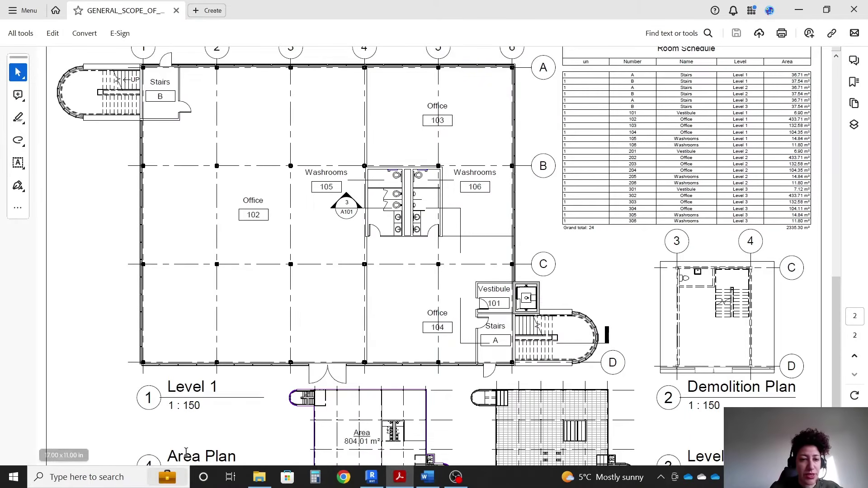
{"action": "left_click", "coordinate": [372, 476]}
{"action": "left_click", "coordinate": [148, 445]}
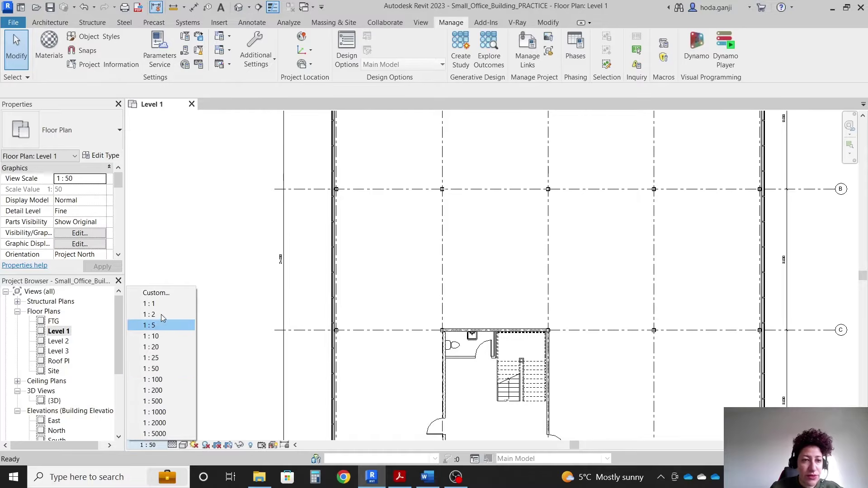
{"action": "left_click", "coordinate": [161, 293]}
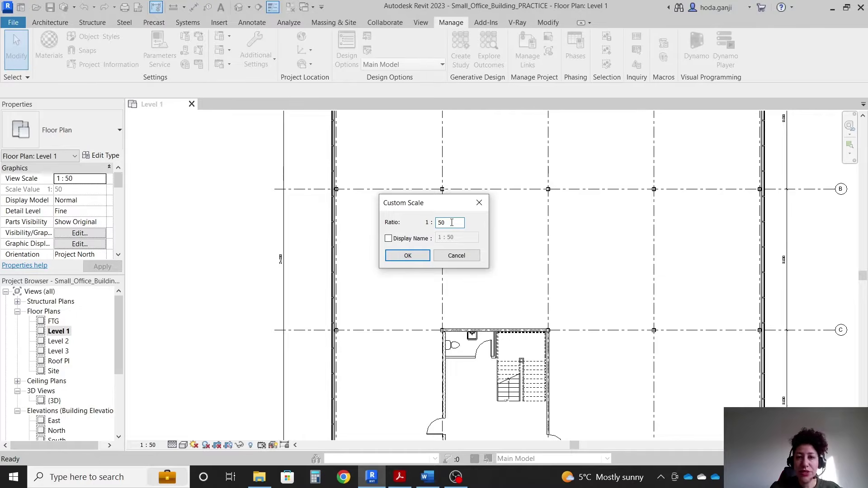
{"action": "left_click", "coordinate": [391, 259]}
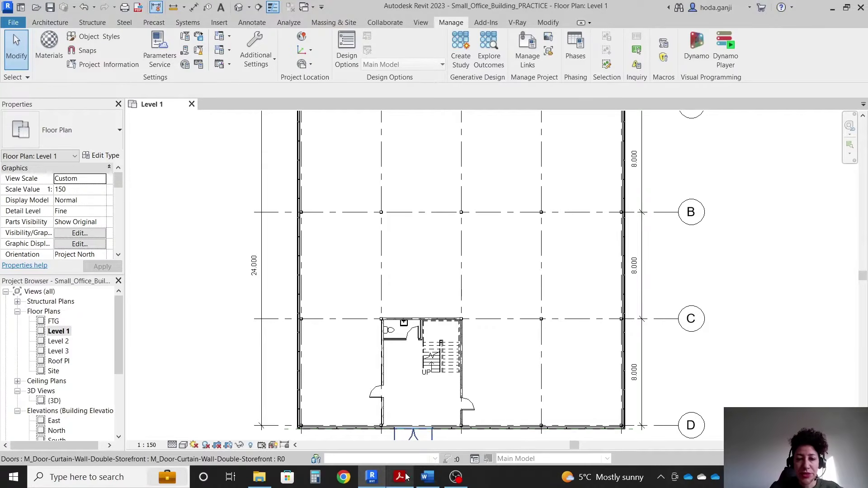
Step: Read item 2 of the Word task list about demolishing existing stairs and washrooms, and examine the Level 1 view's phasing properties in Revit
{"action": "left_click", "coordinate": [407, 424]}
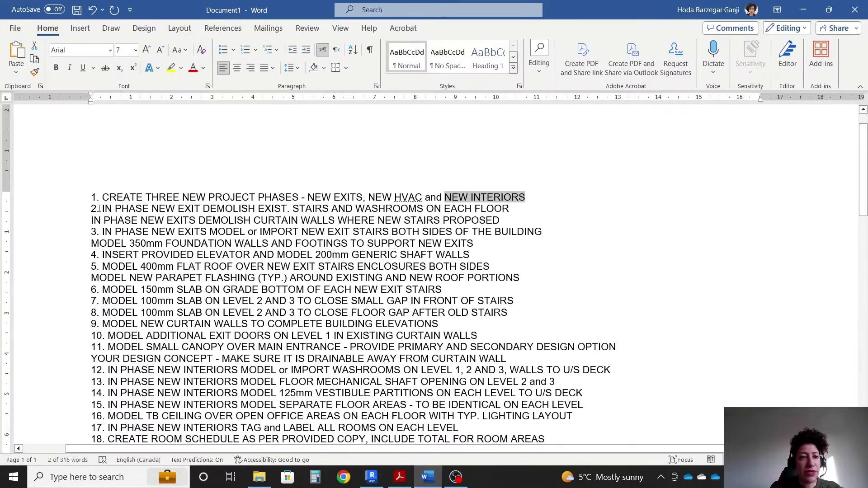
{"action": "left_click_drag", "start_coordinate": [98, 208], "coordinate": [314, 205]}
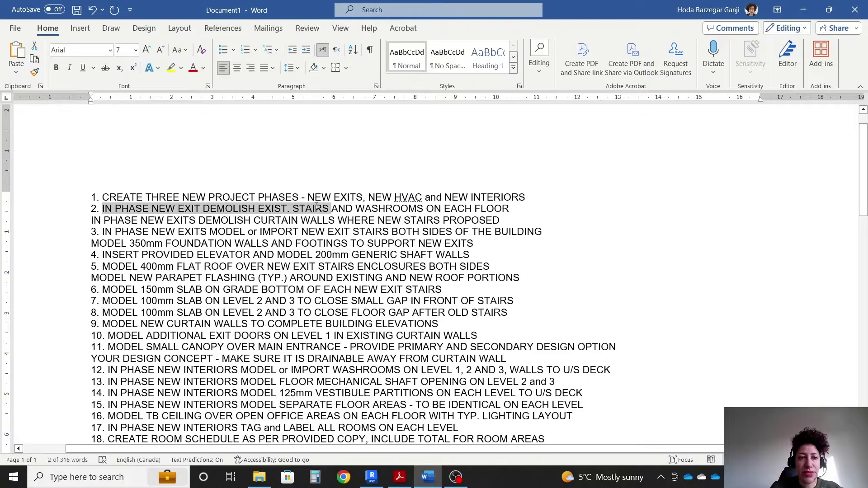
{"action": "left_click_drag", "start_coordinate": [320, 209], "coordinate": [495, 203]}
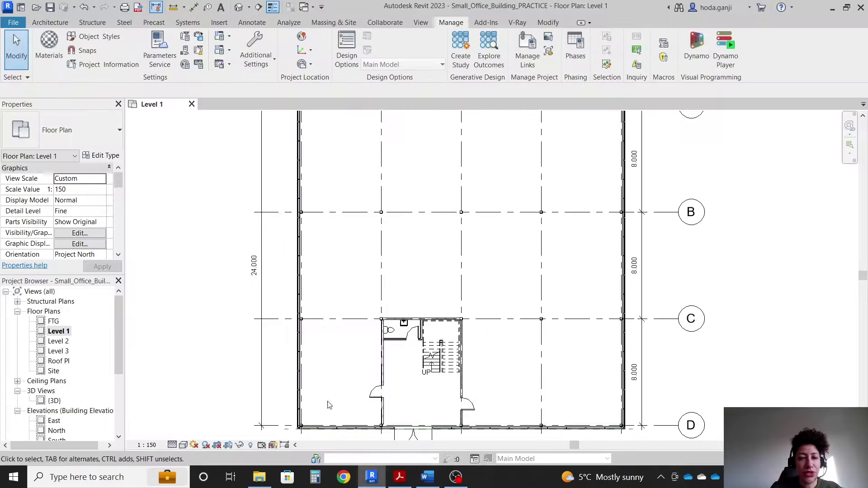
{"action": "left_click", "coordinate": [372, 477]}
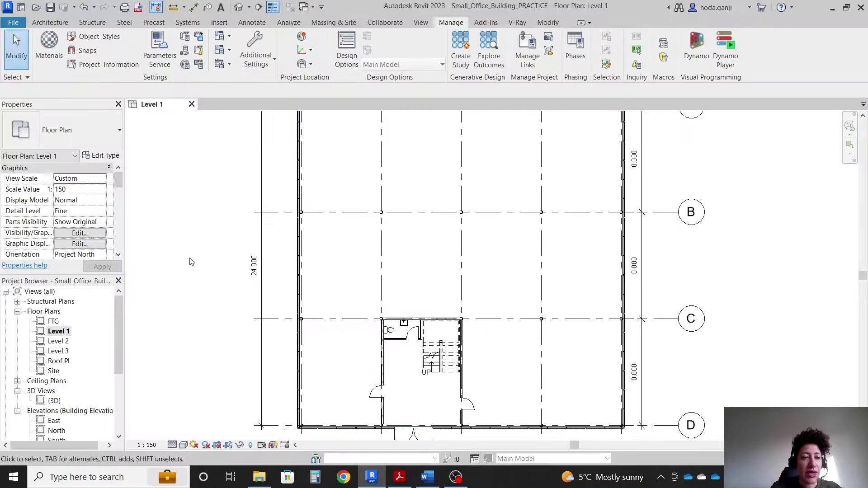
{"action": "scroll", "coordinate": [40, 222], "scroll_direction": "down", "scroll_amount": 10}
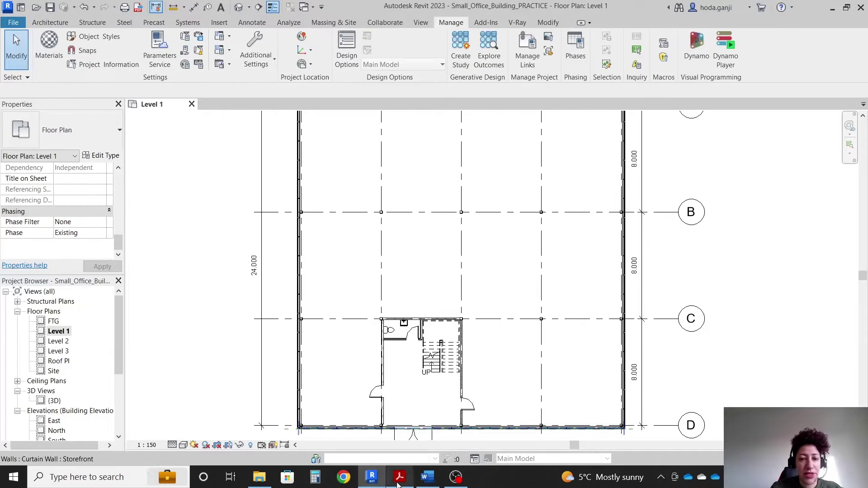
{"action": "left_click", "coordinate": [427, 480]}
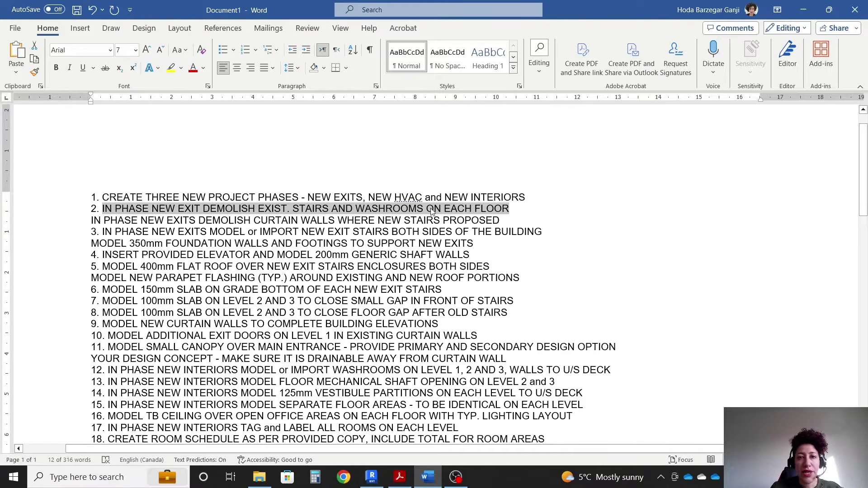
{"action": "left_click", "coordinate": [427, 477]}
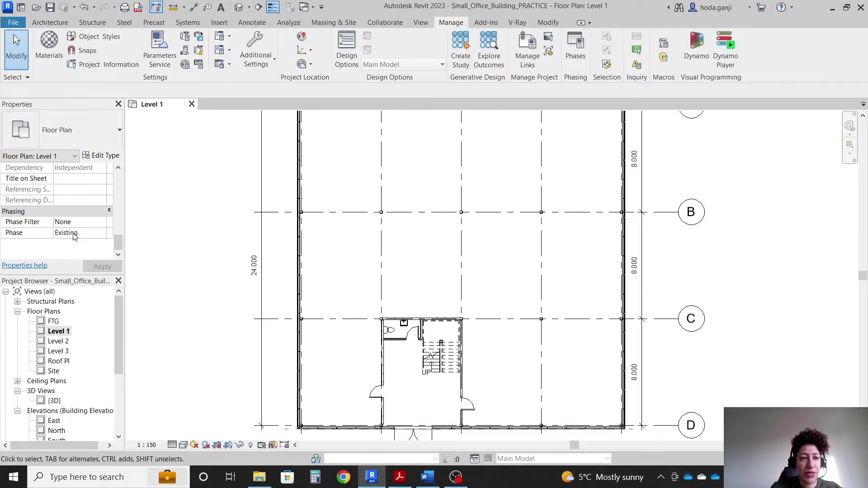
{"action": "scroll", "coordinate": [392, 248], "scroll_direction": "down", "scroll_amount": 1}
{"action": "scroll", "coordinate": [437, 332], "scroll_direction": "up", "scroll_amount": 3}
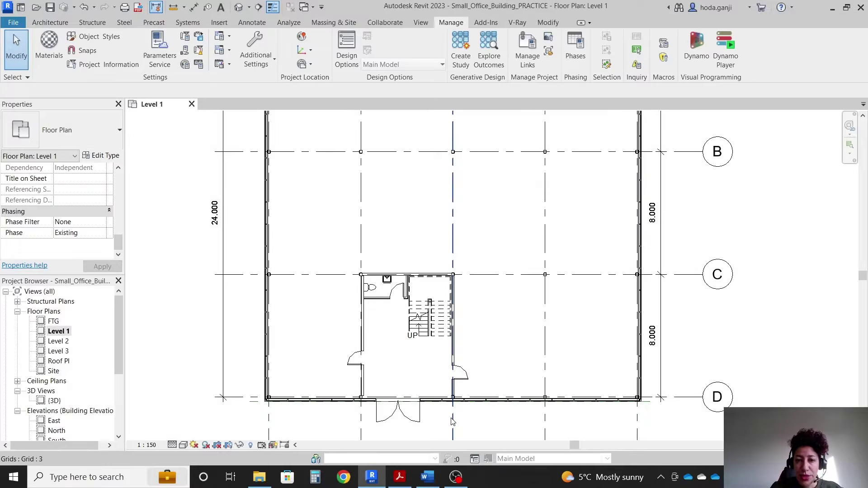
Step: Demolish the left blockwork wall of the Level 1 stair core and the washroom's front partition
{"action": "scroll", "coordinate": [437, 333], "scroll_direction": "up", "scroll_amount": 1}
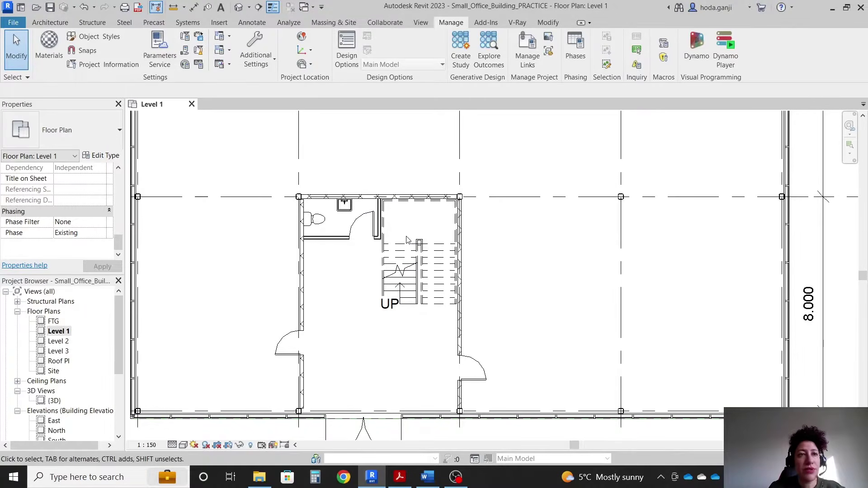
{"action": "left_click", "coordinate": [312, 292]}
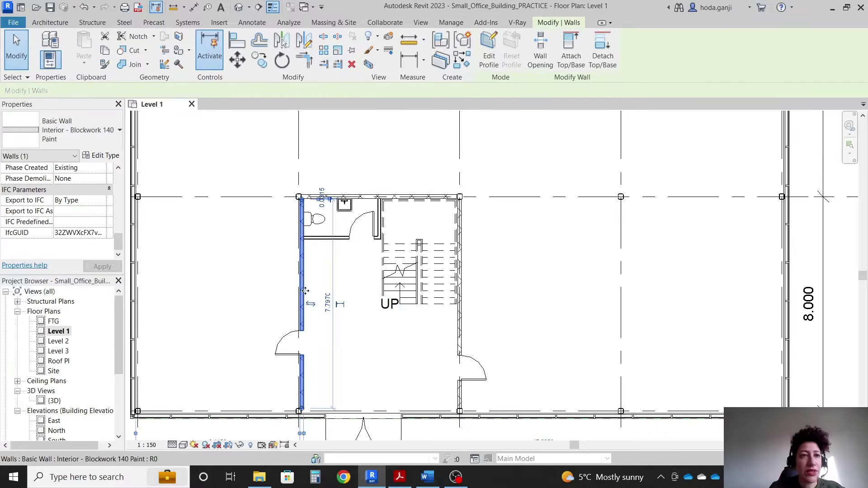
{"action": "left_click", "coordinate": [179, 65]}
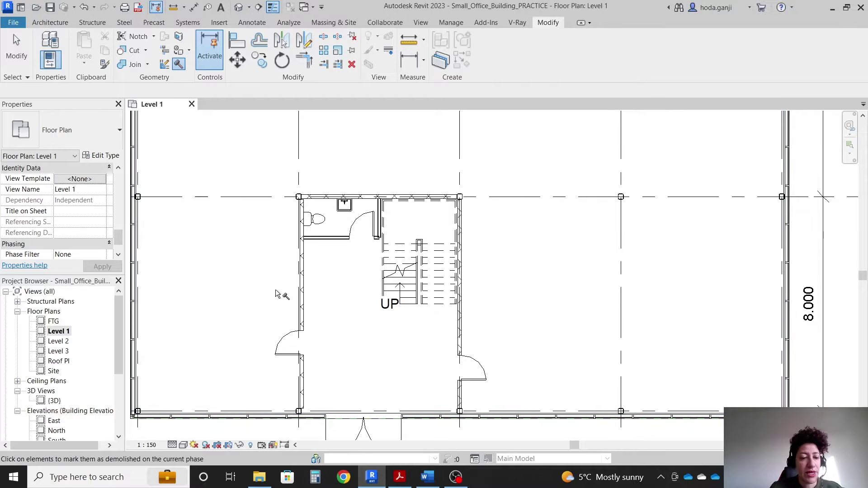
{"action": "key", "text": "Escape"}
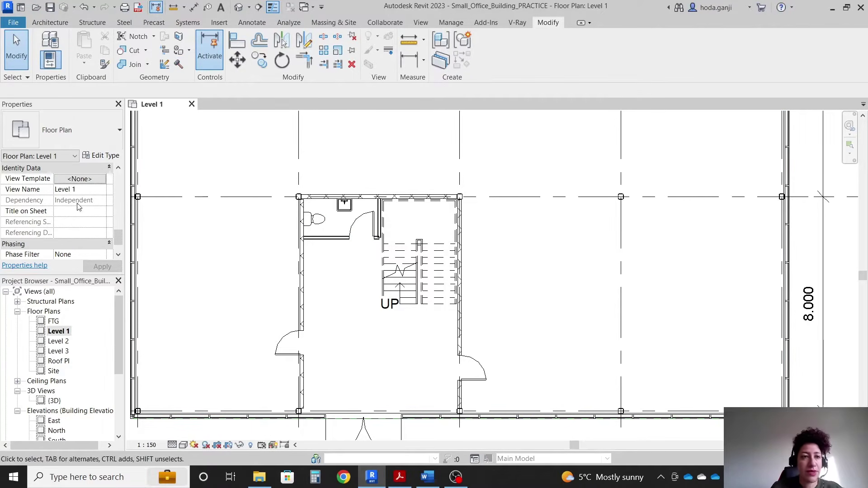
Step: Set the Level 1 view's phase filter to Show Complete
{"action": "scroll", "coordinate": [62, 181], "scroll_direction": "down", "scroll_amount": 3}
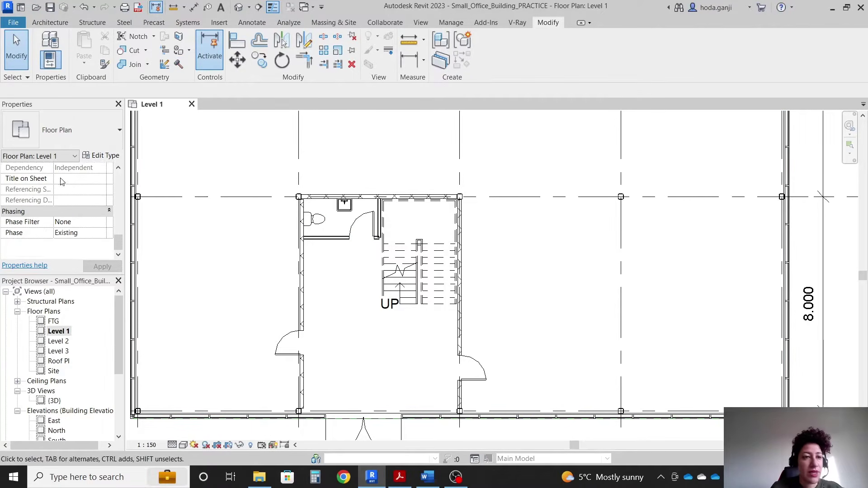
{"action": "left_click", "coordinate": [99, 224]}
{"action": "left_click", "coordinate": [103, 225]}
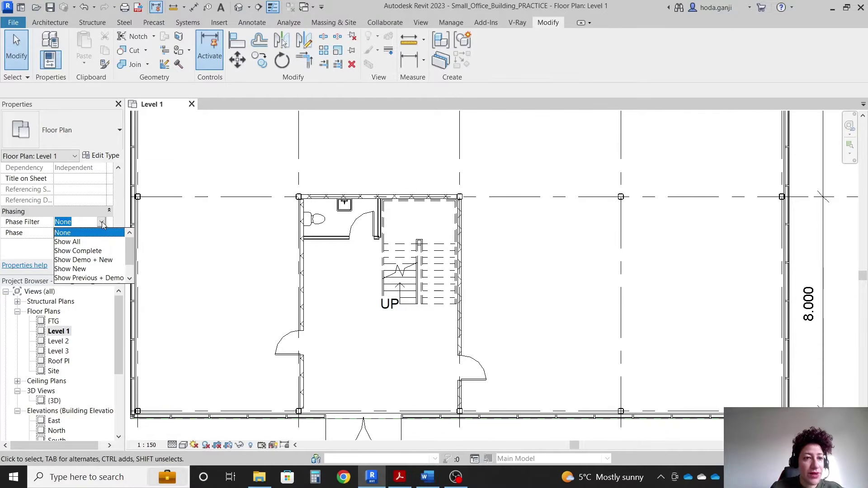
{"action": "left_click", "coordinate": [86, 251]}
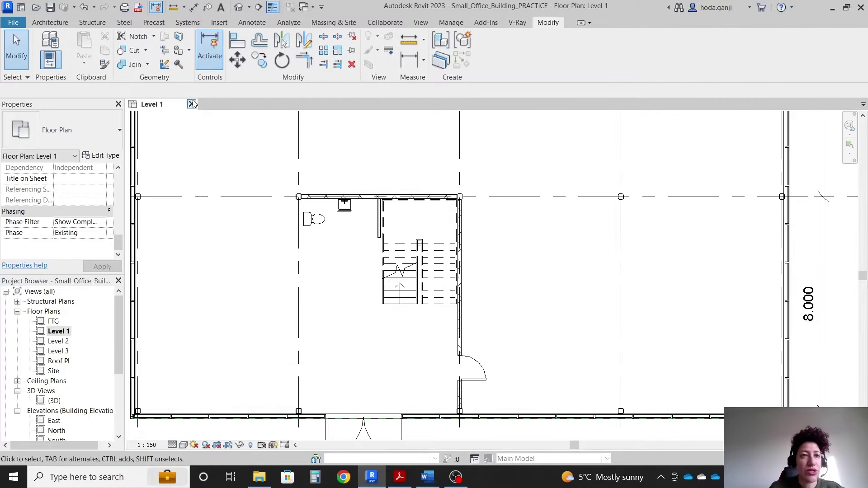
Step: Demolish the blockwork walls along the upper and right sides of the Level 1 stair core
{"action": "left_click", "coordinate": [179, 64]}
{"action": "scroll", "coordinate": [345, 197], "scroll_direction": "up", "scroll_amount": 3}
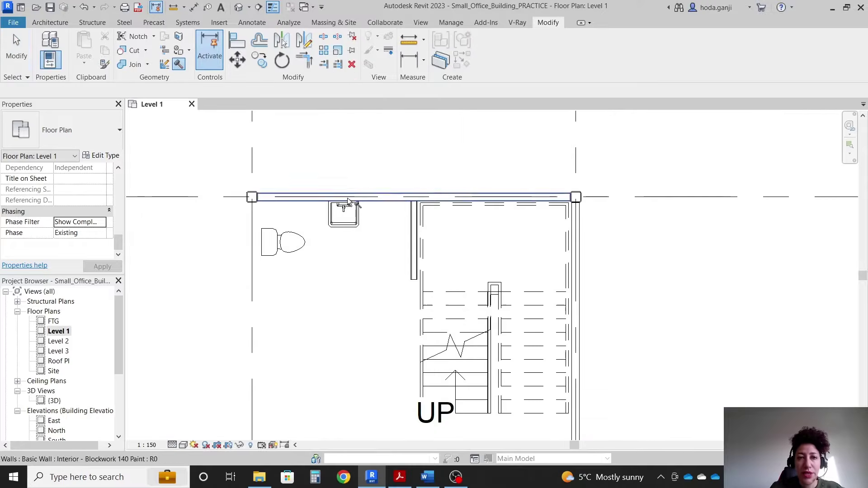
{"action": "left_click", "coordinate": [358, 197]}
{"action": "scroll", "coordinate": [499, 290], "scroll_direction": "down", "scroll_amount": 3}
{"action": "scroll", "coordinate": [469, 300], "scroll_direction": "up", "scroll_amount": 2}
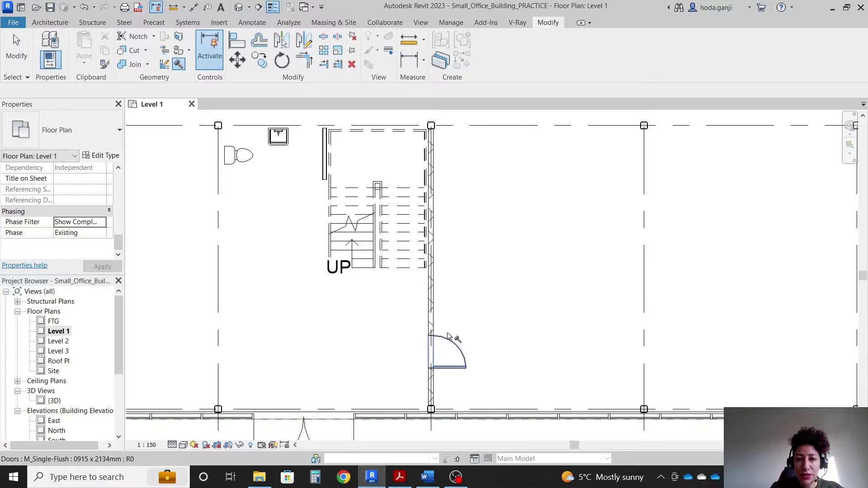
{"action": "left_click", "coordinate": [438, 295]}
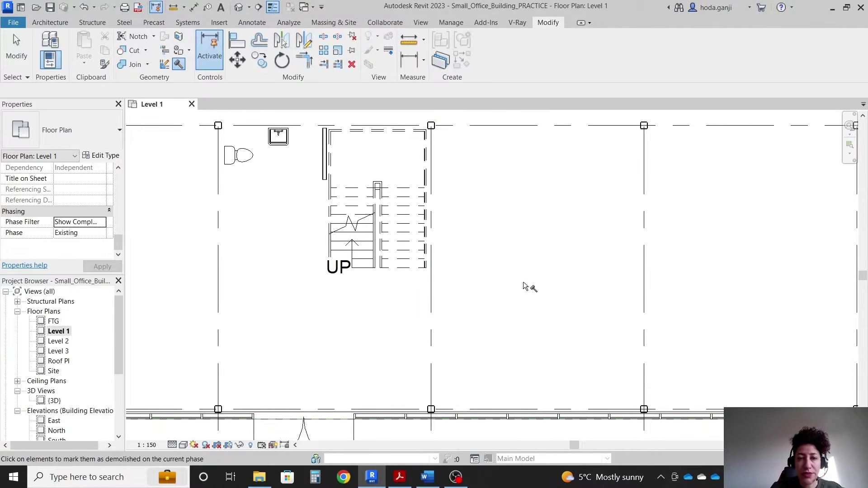
Step: Demolish the Level 1 washroom's remaining side partition, its sink and toilet, and the adjacent staircase
{"action": "scroll", "coordinate": [345, 225], "scroll_direction": "down", "scroll_amount": 2}
{"action": "scroll", "coordinate": [367, 202], "scroll_direction": "up", "scroll_amount": 2}
{"action": "left_click", "coordinate": [376, 199]}
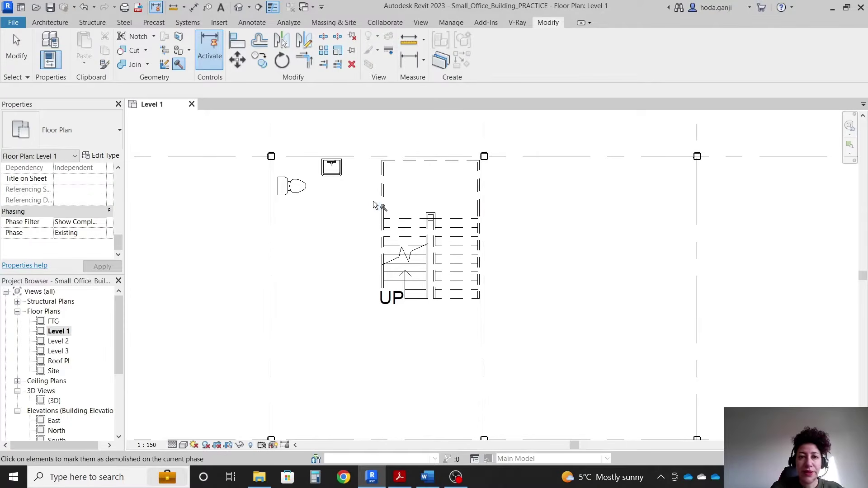
{"action": "left_click", "coordinate": [333, 170]}
{"action": "left_click", "coordinate": [306, 193]}
{"action": "left_click", "coordinate": [414, 259]}
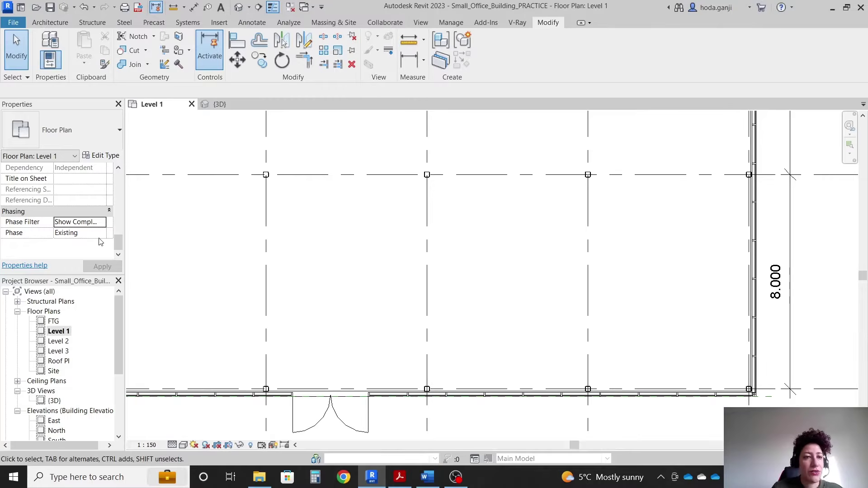
Step: Switch the Level 1 phase filter to None to compare the demolished core, and return it to Show Complete
{"action": "left_click", "coordinate": [97, 225]}
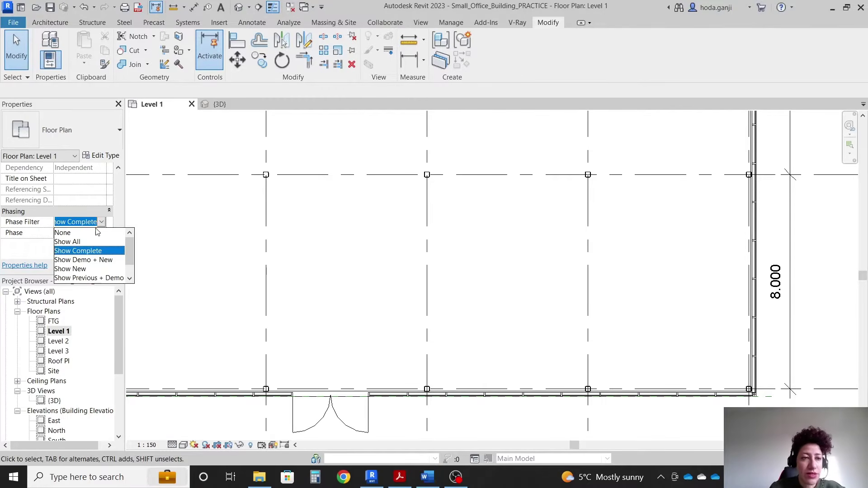
{"action": "left_click", "coordinate": [66, 233]}
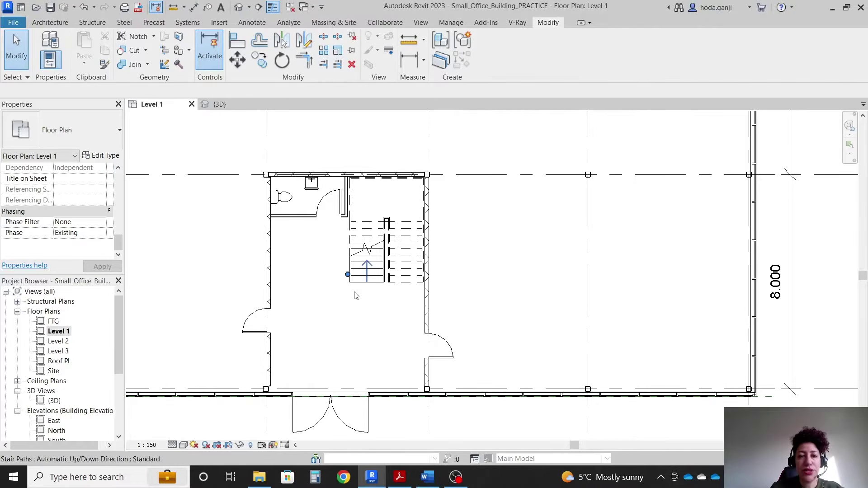
{"action": "scroll", "coordinate": [355, 296], "scroll_direction": "down", "scroll_amount": 1}
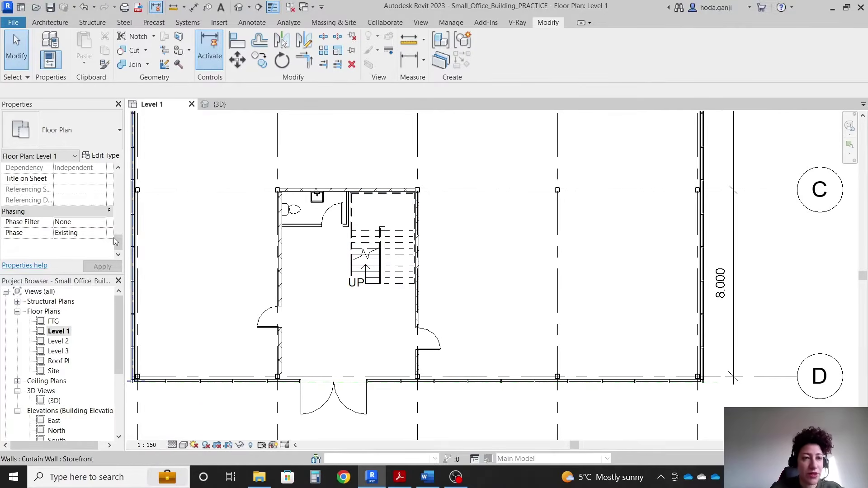
{"action": "left_click", "coordinate": [103, 222]}
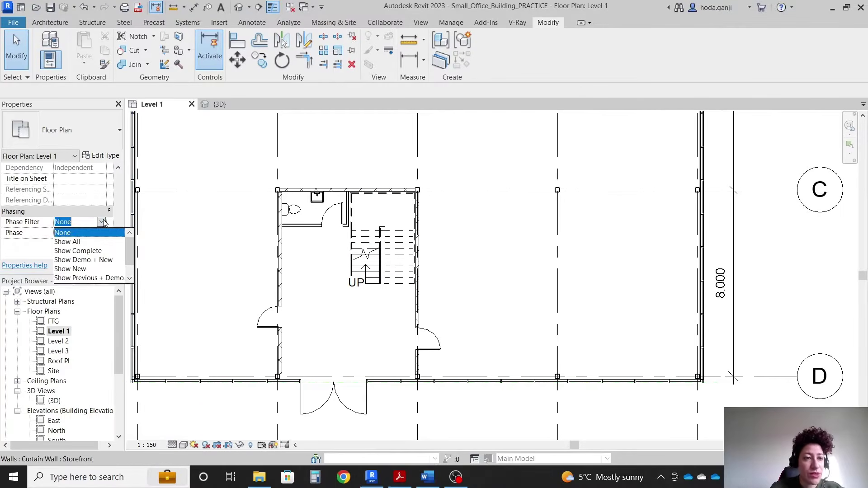
{"action": "left_click", "coordinate": [90, 251]}
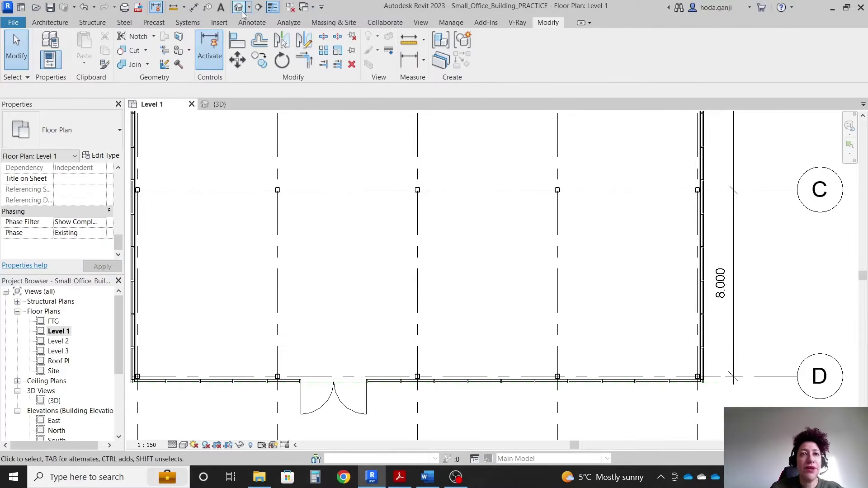
Step: Set the 3D view's phase filter to Show Complete and inspect the building's stair core on each level
{"action": "left_click", "coordinate": [230, 107]}
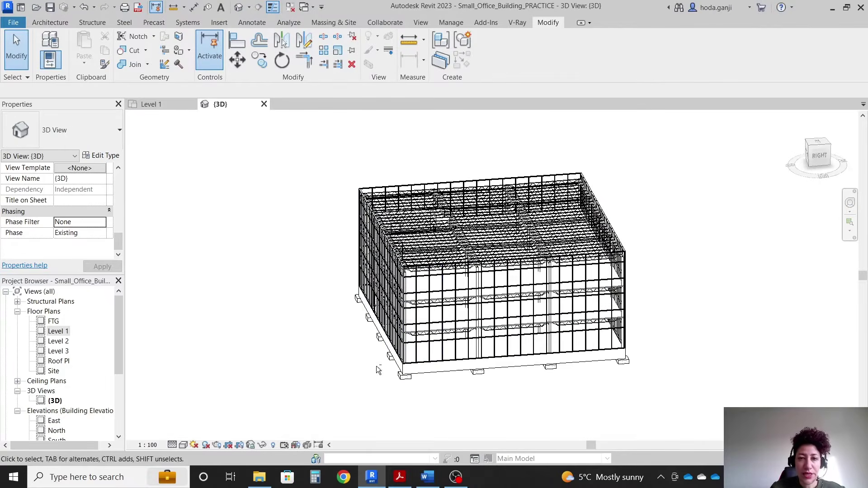
{"action": "middle_click_drag", "start_coordinate": [379, 367], "coordinate": [569, 288], "text": "shift"}
{"action": "scroll", "coordinate": [431, 300], "scroll_direction": "up", "scroll_amount": 4}
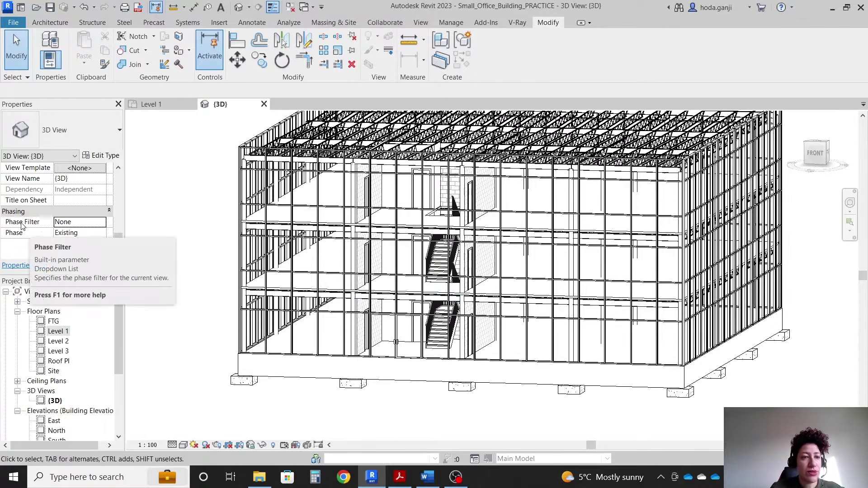
{"action": "left_click", "coordinate": [103, 222]}
{"action": "left_click", "coordinate": [79, 251]}
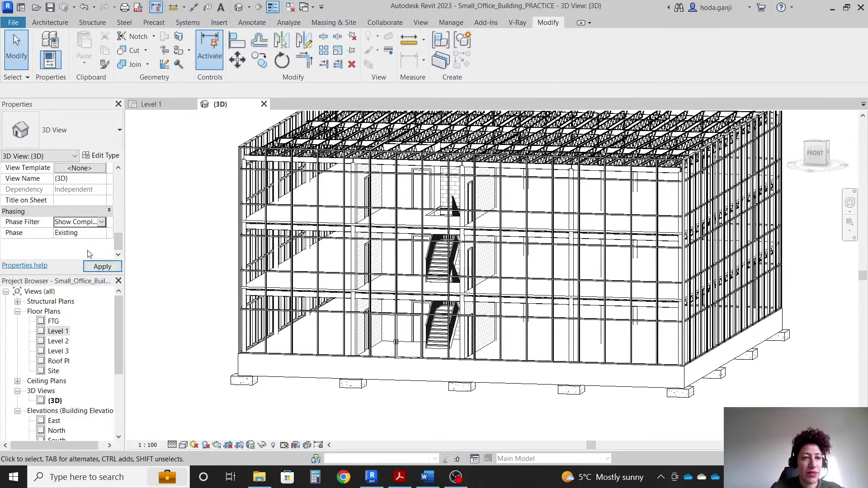
{"action": "left_click", "coordinate": [102, 266]}
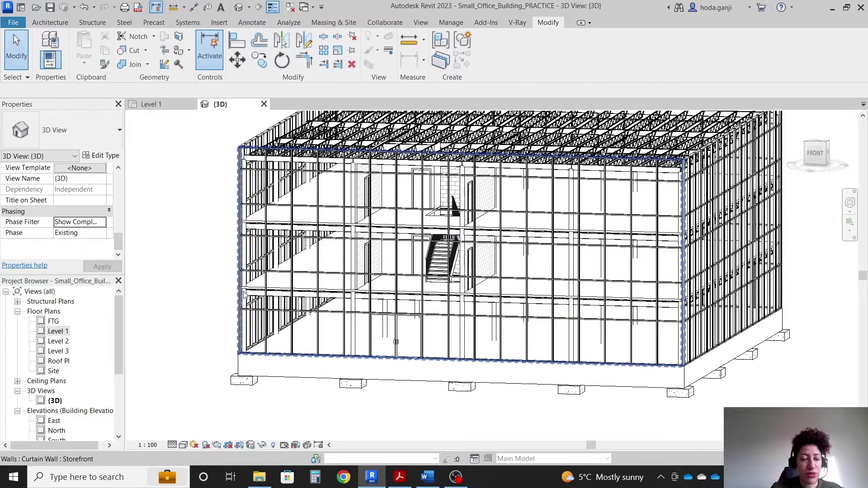
{"action": "middle_click_drag", "start_coordinate": [230, 289], "coordinate": [436, 297], "text": "shift"}
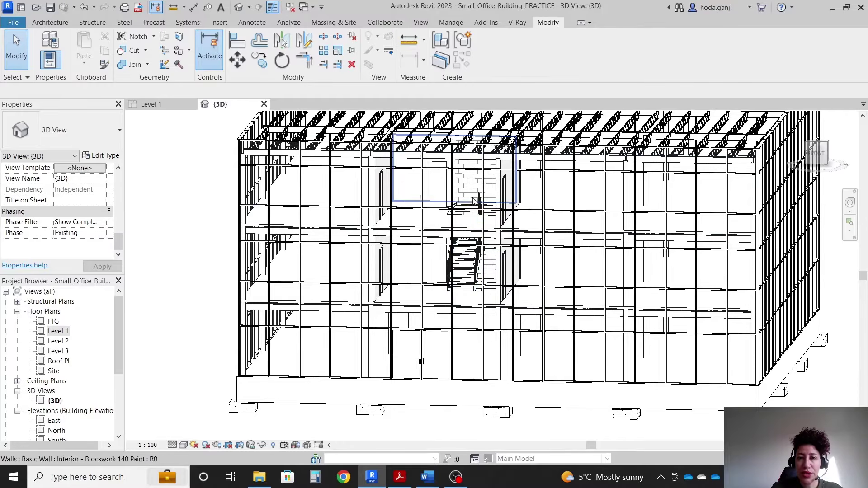
Step: Open the Level 2 floor plan and set its phase filter to Show Complete, with the Demolish tool active
{"action": "double_click", "coordinate": [57, 342]}
{"action": "scroll", "coordinate": [467, 320], "scroll_direction": "up", "scroll_amount": 5}
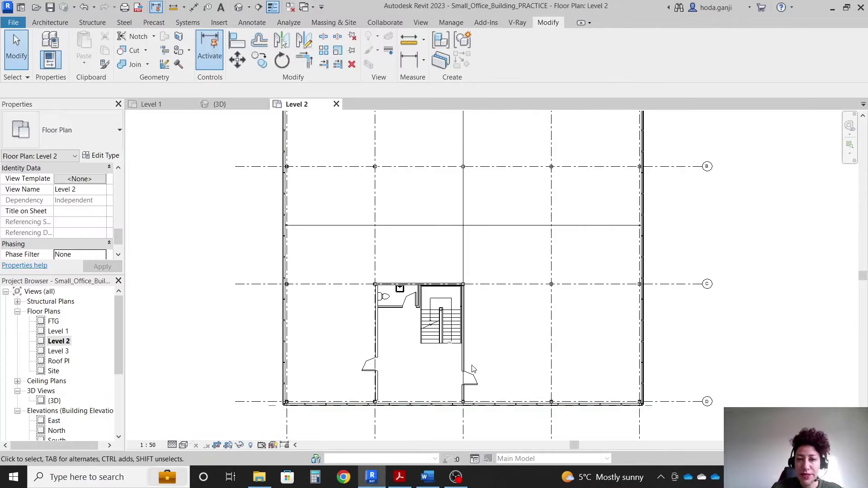
{"action": "scroll", "coordinate": [328, 387], "scroll_direction": "up", "scroll_amount": 1}
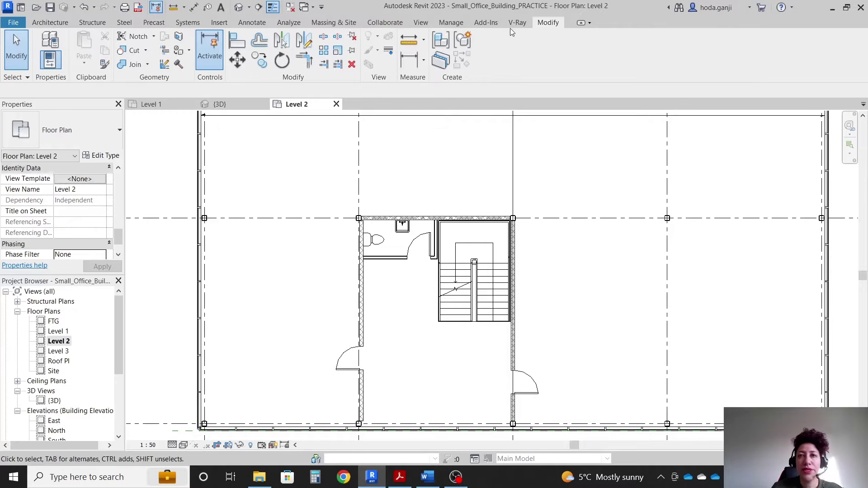
{"action": "left_click", "coordinate": [179, 64]}
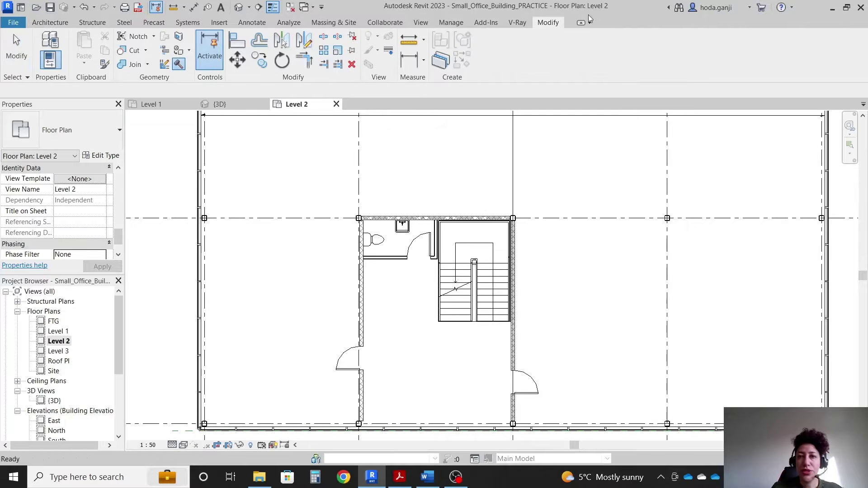
{"action": "scroll", "coordinate": [424, 276], "scroll_direction": "up", "scroll_amount": 3}
{"action": "scroll", "coordinate": [74, 233], "scroll_direction": "down", "scroll_amount": 1}
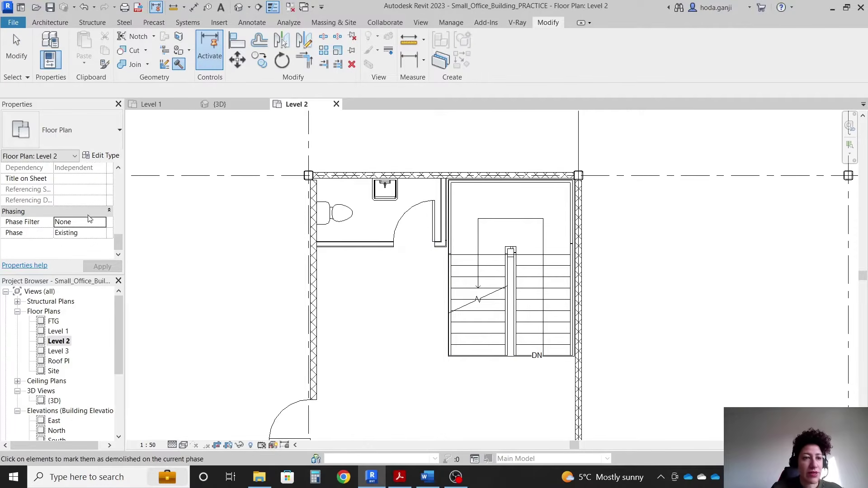
{"action": "left_click", "coordinate": [100, 221]}
{"action": "left_click", "coordinate": [91, 251]}
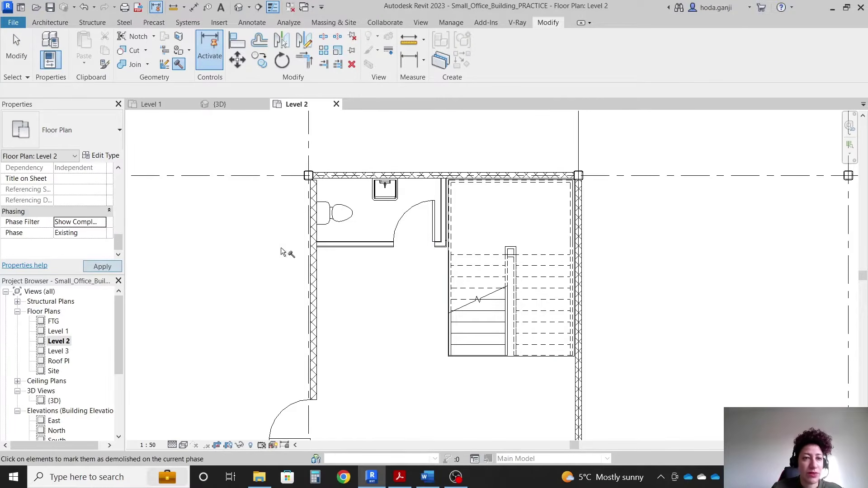
Step: Demolish the left, upper and right blockwork walls of the Level 2 core and the washroom's front partition
{"action": "left_click", "coordinate": [318, 273]}
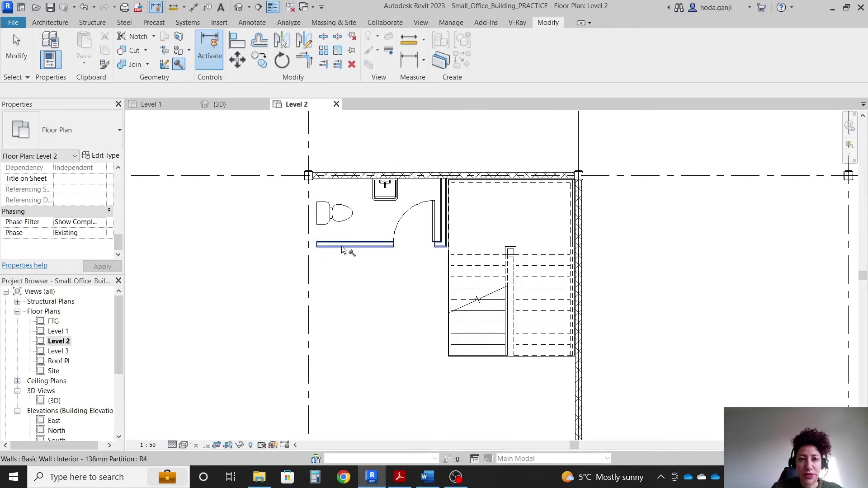
{"action": "left_click", "coordinate": [346, 246]}
{"action": "left_click", "coordinate": [437, 174]}
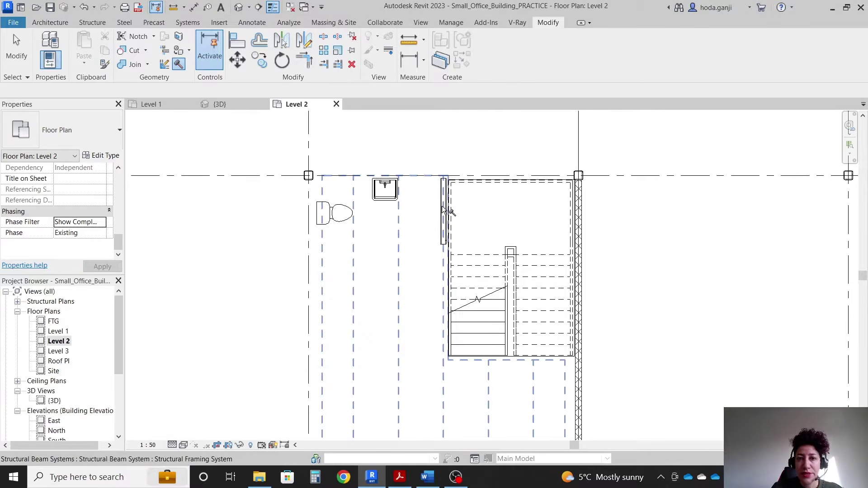
{"action": "left_click", "coordinate": [446, 210]}
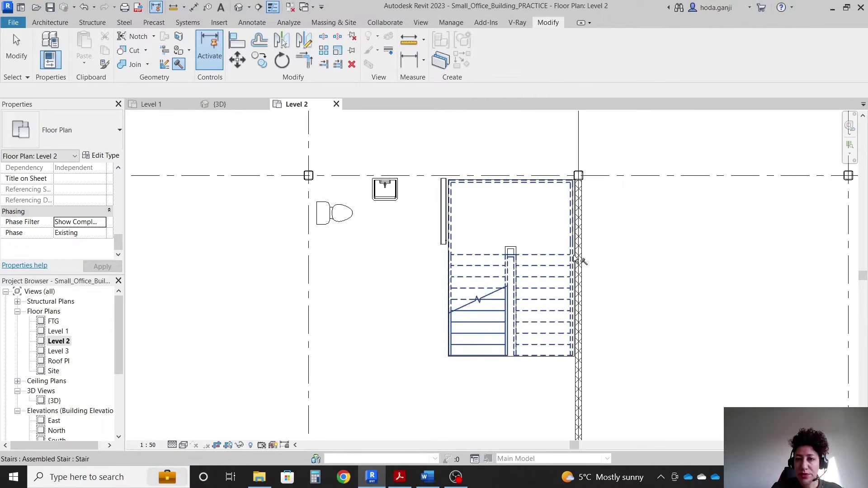
{"action": "middle_click_drag", "start_coordinate": [587, 360], "coordinate": [490, 244]}
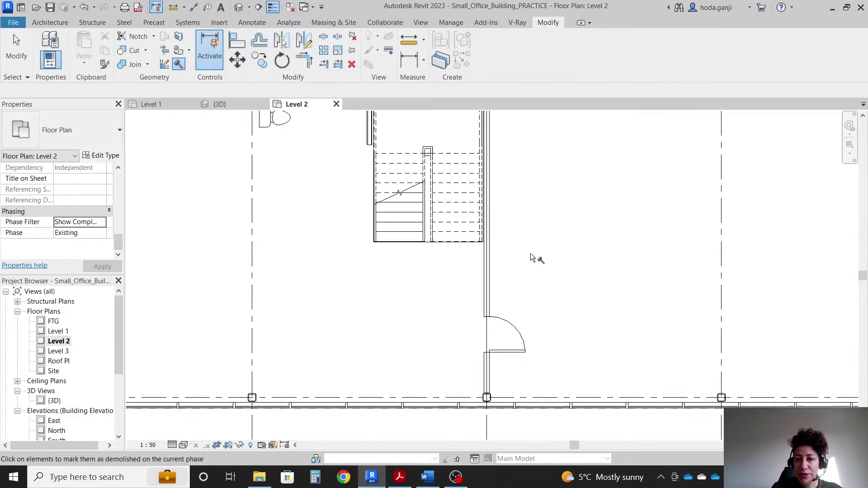
{"action": "left_click", "coordinate": [489, 240]}
Step: Demolish the Level 2 staircase, its inner and outer railings, and the partition between the washroom and stairs
{"action": "left_click", "coordinate": [393, 235]}
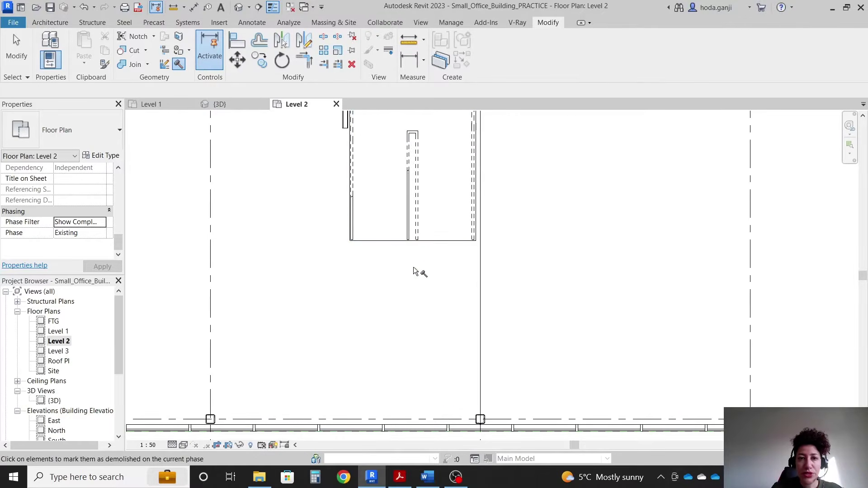
{"action": "scroll", "coordinate": [413, 268], "scroll_direction": "down", "scroll_amount": 3}
{"action": "scroll", "coordinate": [412, 182], "scroll_direction": "up", "scroll_amount": 3}
{"action": "left_click", "coordinate": [415, 182]}
{"action": "scroll", "coordinate": [410, 276], "scroll_direction": "down", "scroll_amount": 3}
{"action": "scroll", "coordinate": [360, 185], "scroll_direction": "up", "scroll_amount": 2}
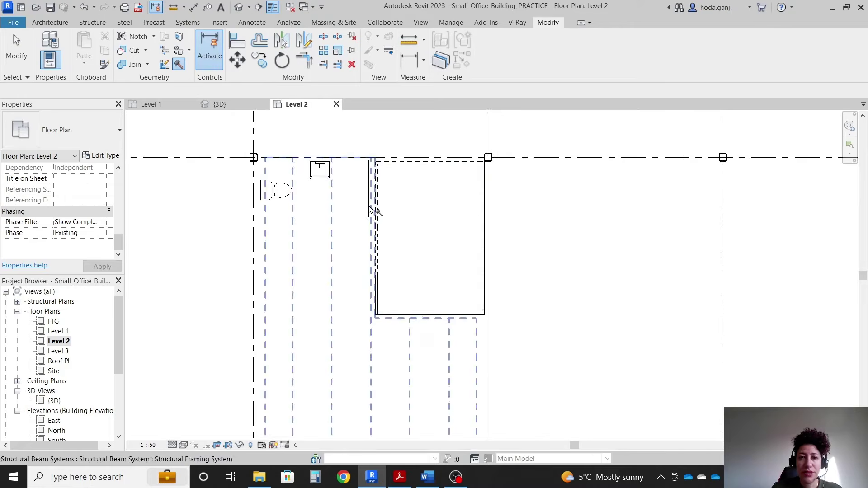
{"action": "scroll", "coordinate": [372, 186], "scroll_direction": "up", "scroll_amount": 2}
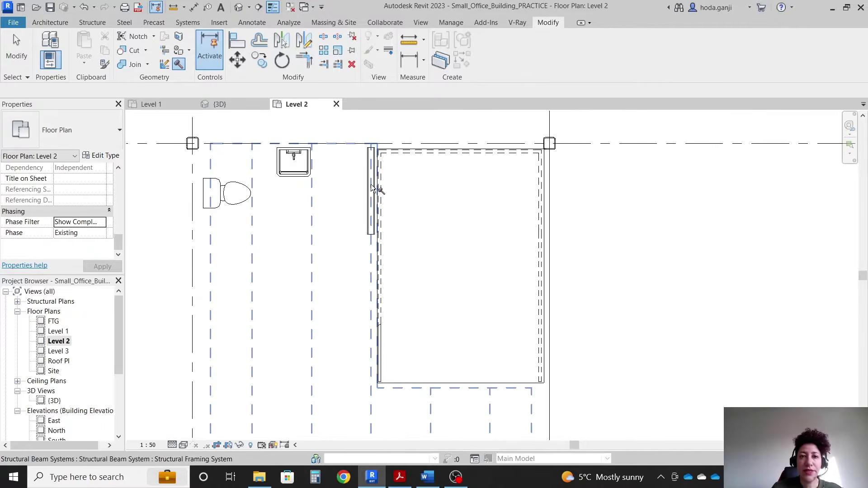
{"action": "left_click", "coordinate": [372, 188]}
{"action": "left_click", "coordinate": [381, 232]}
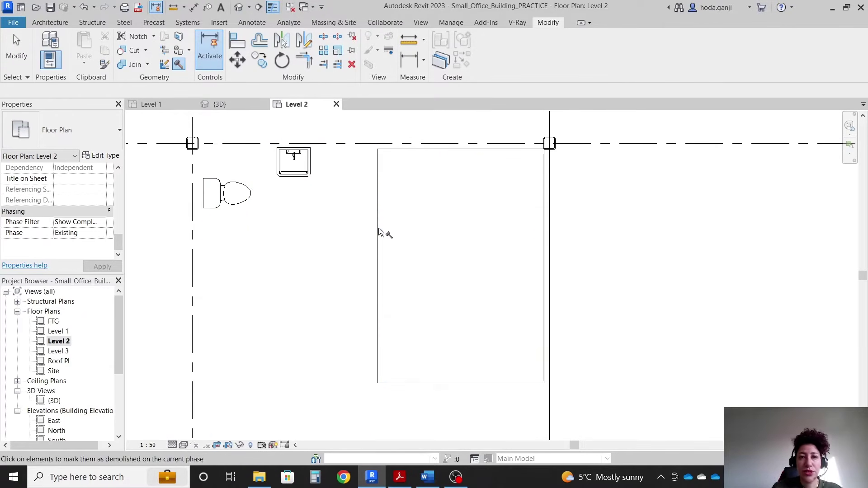
Step: Demolish the sink and toilet in the Level 2 washroom
{"action": "left_click", "coordinate": [307, 172]}
{"action": "left_click", "coordinate": [249, 191]}
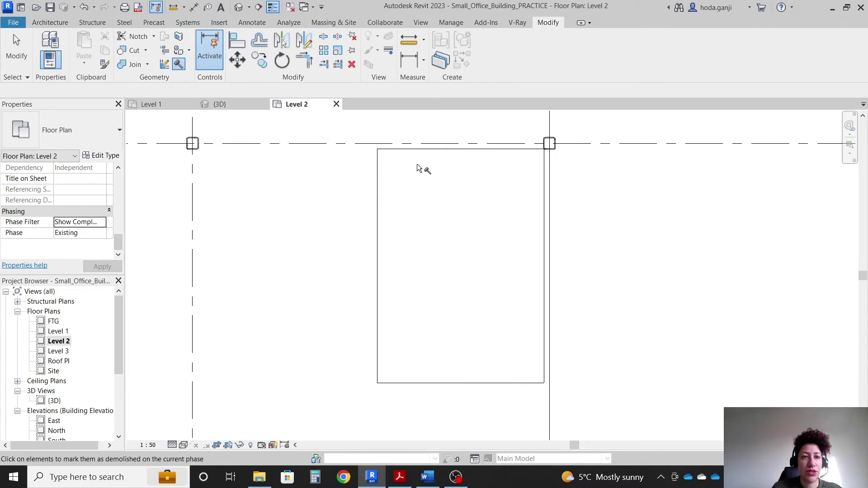
Step: Open the Level 3 floor plan and set its phase filter to Show Complete
{"action": "double_click", "coordinate": [63, 352]}
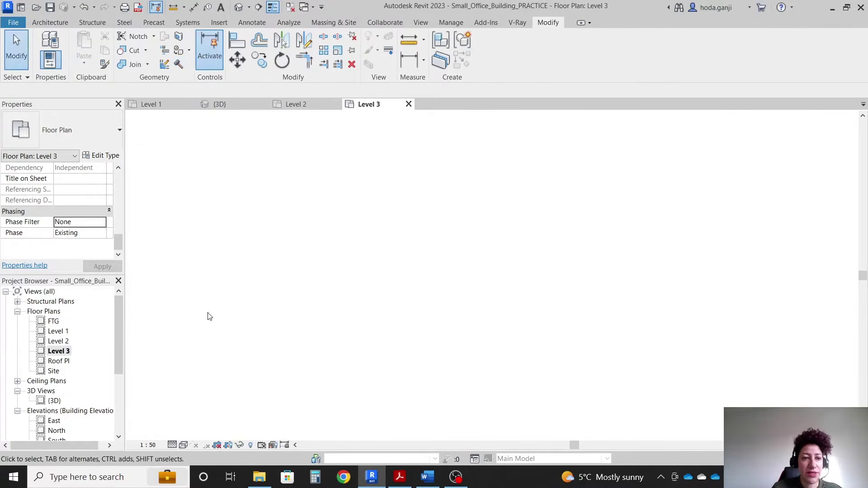
{"action": "left_click", "coordinate": [102, 222]}
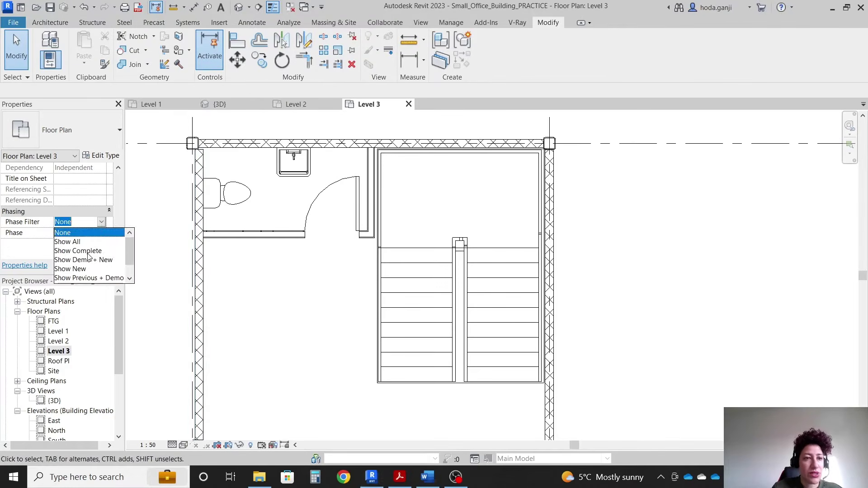
{"action": "left_click", "coordinate": [90, 252]}
{"action": "scroll", "coordinate": [240, 249], "scroll_direction": "down", "scroll_amount": 2}
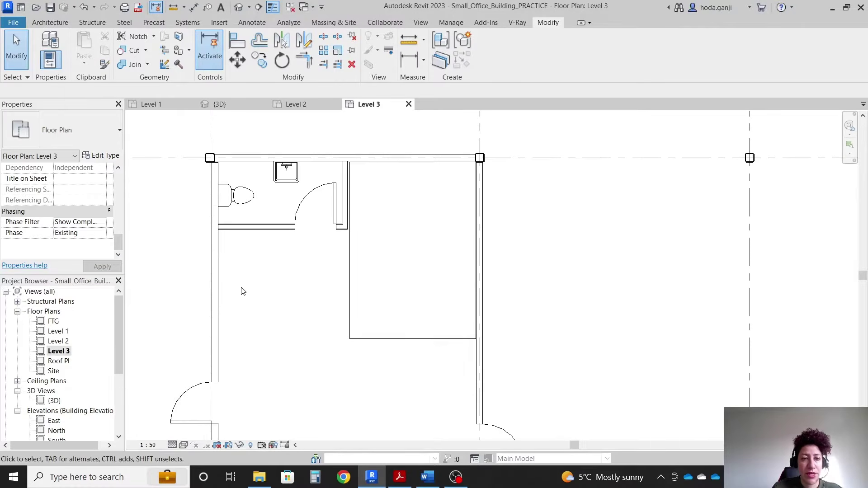
Step: Demolish the Level 3 core's left blockwork wall, the washroom's front partition with its door, and the toilet
{"action": "left_click", "coordinate": [216, 291]}
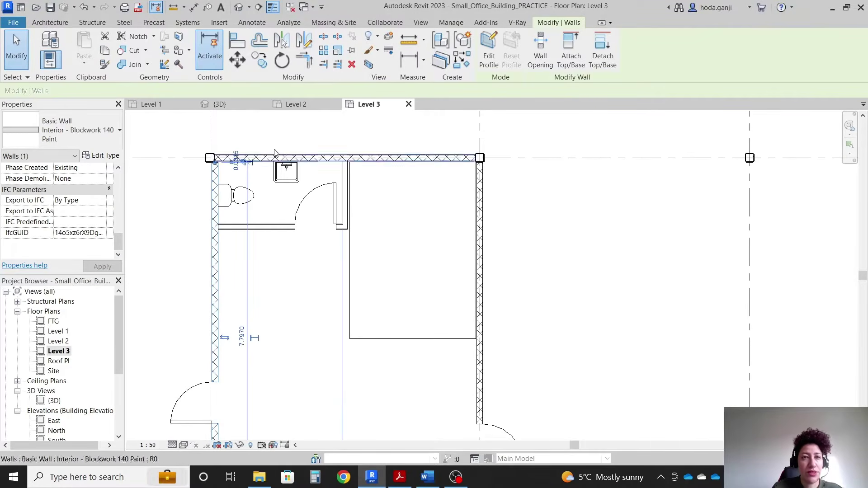
{"action": "key", "text": "Escape"}
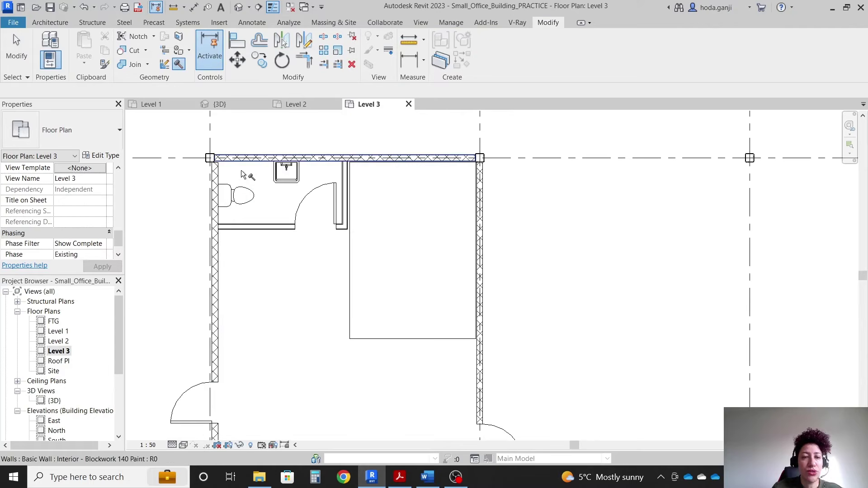
{"action": "left_click", "coordinate": [221, 315]}
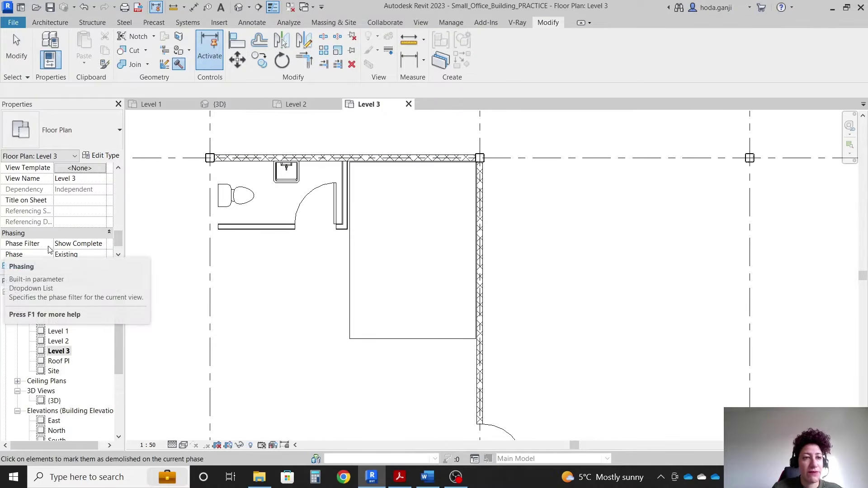
{"action": "left_click", "coordinate": [244, 226]}
{"action": "left_click", "coordinate": [242, 203]}
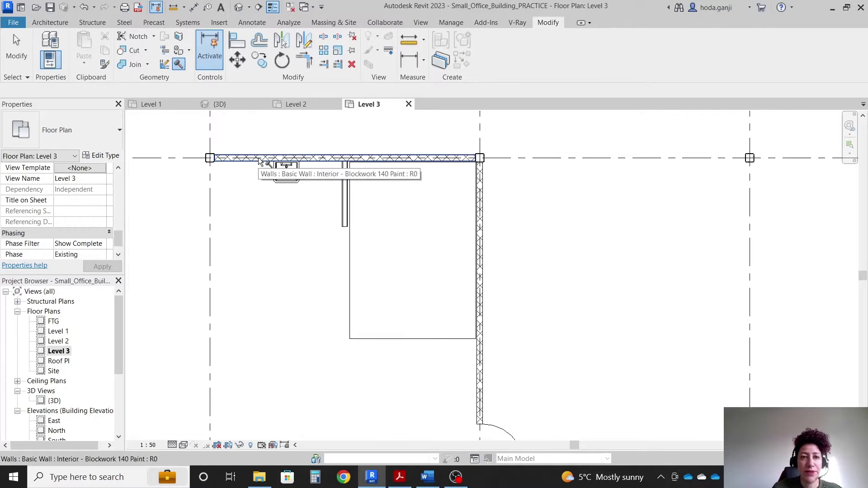
Step: Demolish the Level 3 core's upper and right blockwork walls, the sink, and the partition between the washroom and stairs
{"action": "left_click", "coordinate": [260, 159]}
{"action": "left_click", "coordinate": [286, 171]}
{"action": "left_click", "coordinate": [344, 212]}
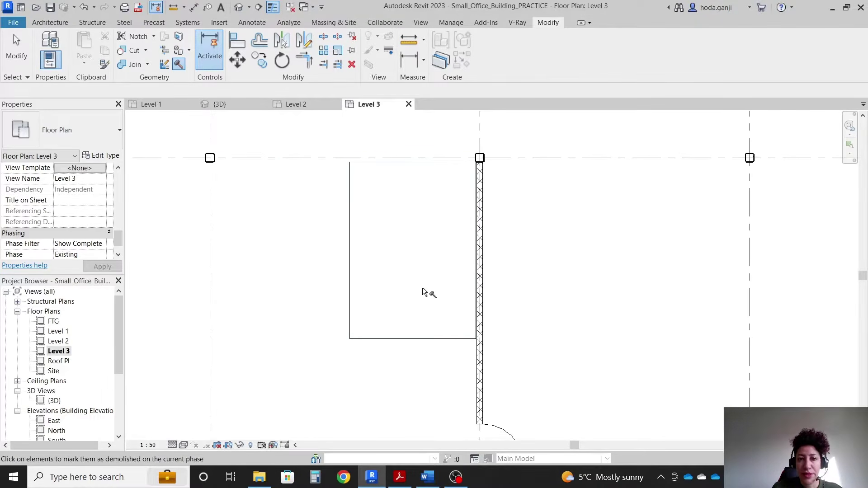
{"action": "scroll", "coordinate": [361, 190], "scroll_direction": "down", "scroll_amount": 2}
{"action": "scroll", "coordinate": [374, 254], "scroll_direction": "up", "scroll_amount": 1}
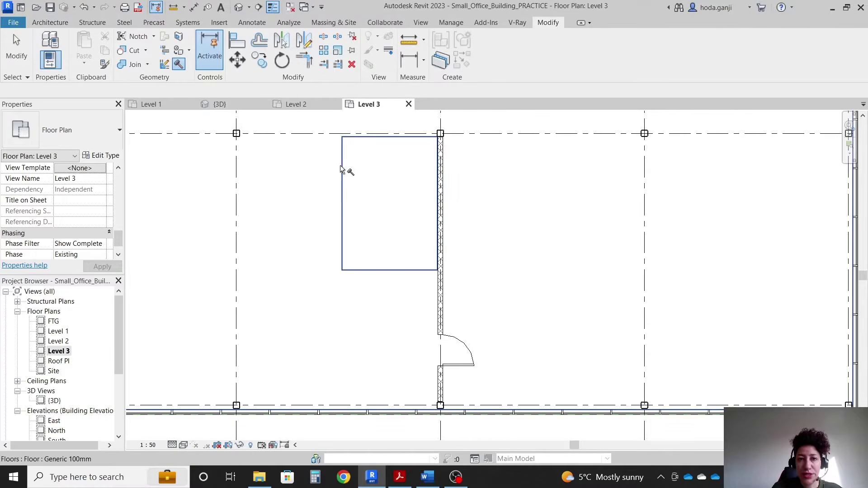
{"action": "left_click", "coordinate": [442, 291]}
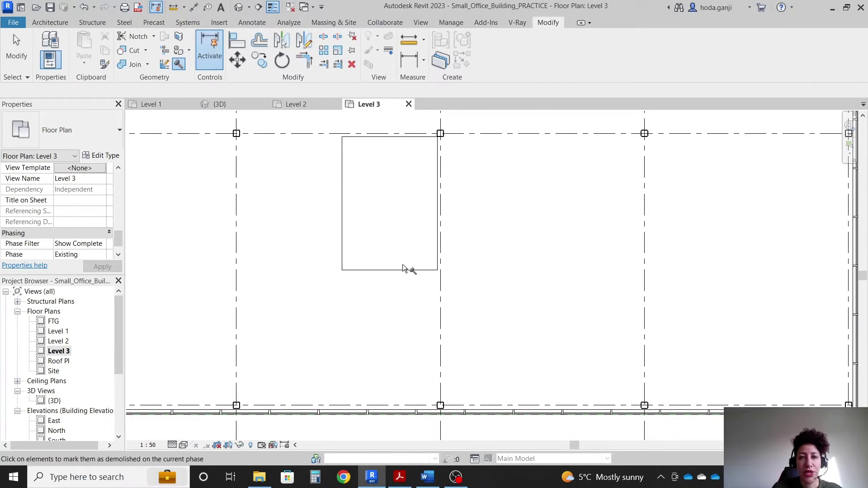
{"action": "key", "text": "Escape"}
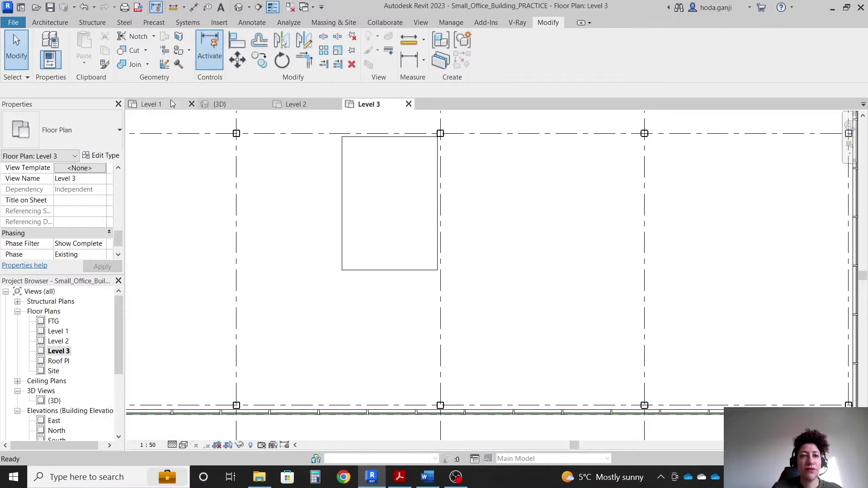
Step: Inspect the building in the 3D view, return to the Level 1 floor plan and close all inactive views
{"action": "left_click", "coordinate": [219, 104]}
{"action": "middle_click_drag", "start_coordinate": [405, 279], "coordinate": [447, 295], "text": "shift"}
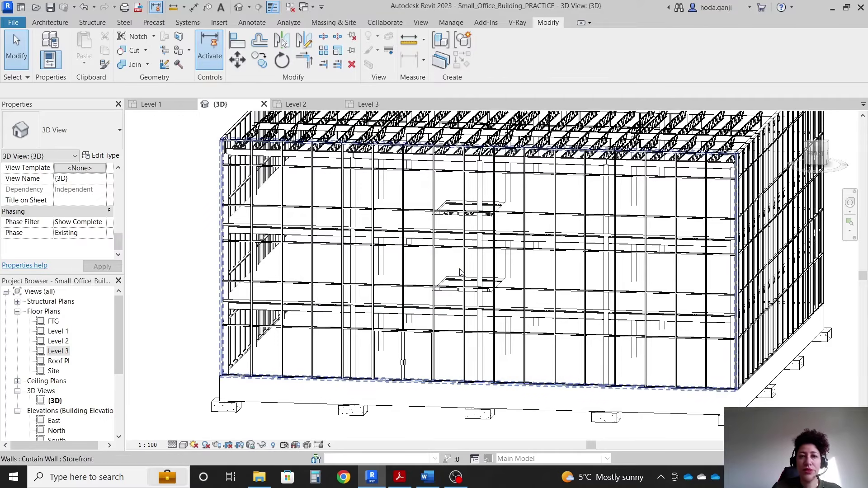
{"action": "left_click", "coordinate": [150, 104]}
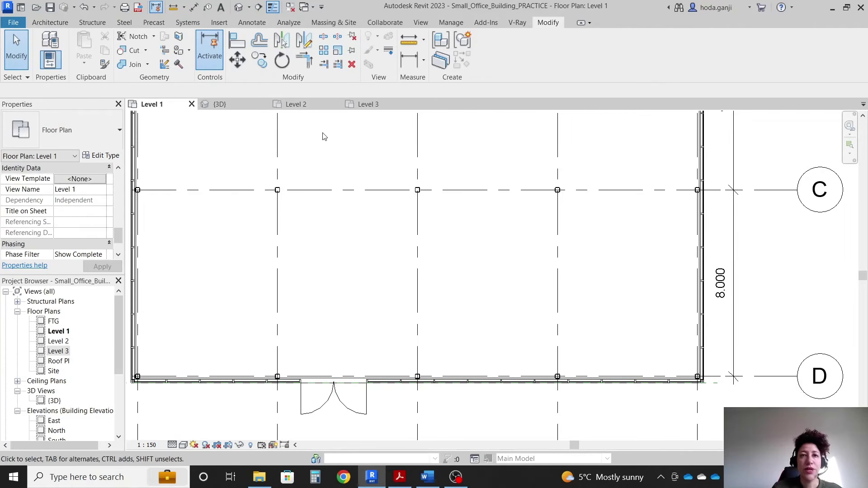
{"action": "left_click", "coordinate": [291, 9]}
{"action": "scroll", "coordinate": [490, 362], "scroll_direction": "down", "scroll_amount": 4}
{"action": "scroll", "coordinate": [708, 286], "scroll_direction": "up", "scroll_amount": 1}
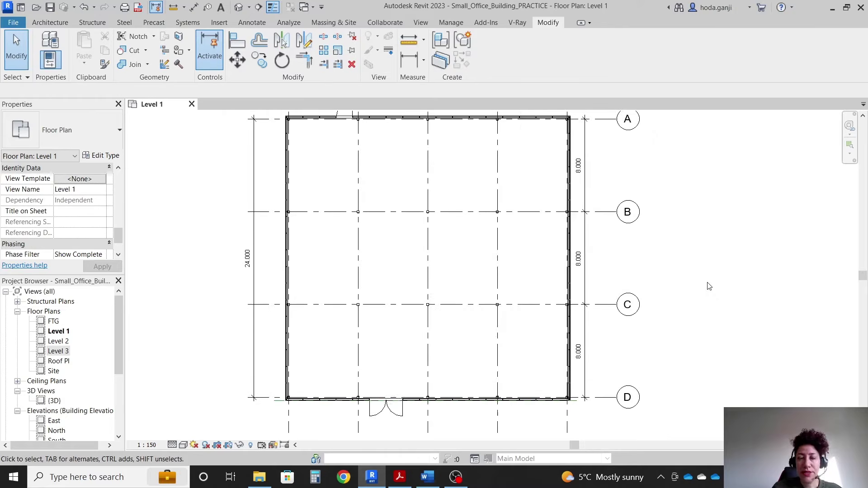
Step: Read the curtain wall demolition and new exit stairs tasks in the Word list, and examine the exit stair drawings in the scope PDF
{"action": "left_click", "coordinate": [428, 477]}
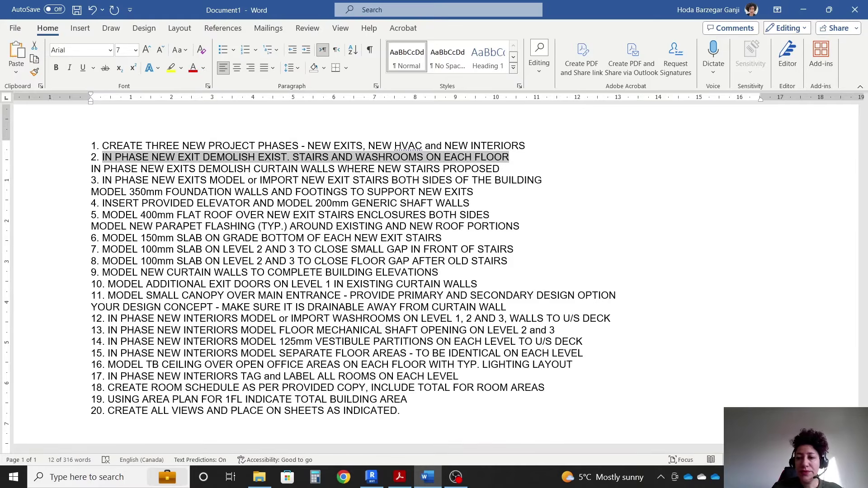
{"action": "scroll", "coordinate": [187, 207], "scroll_direction": "up", "scroll_amount": 1, "text": "ctrl"}
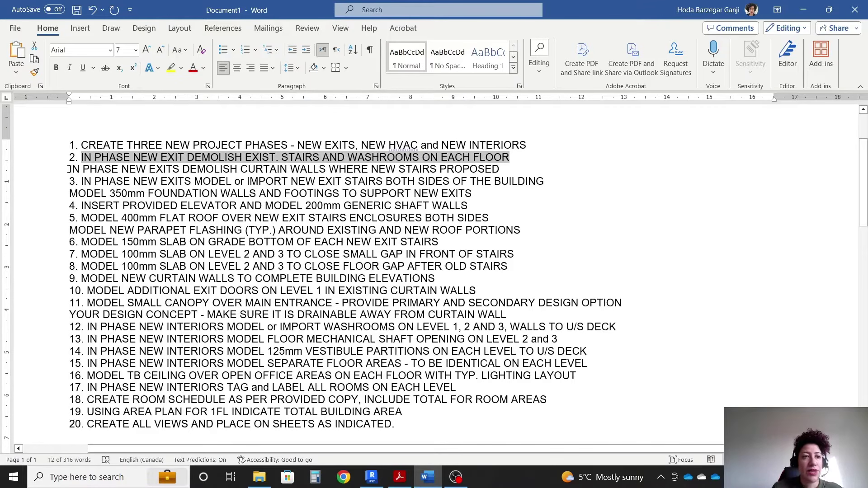
{"action": "left_click_drag", "start_coordinate": [69, 168], "coordinate": [492, 174]}
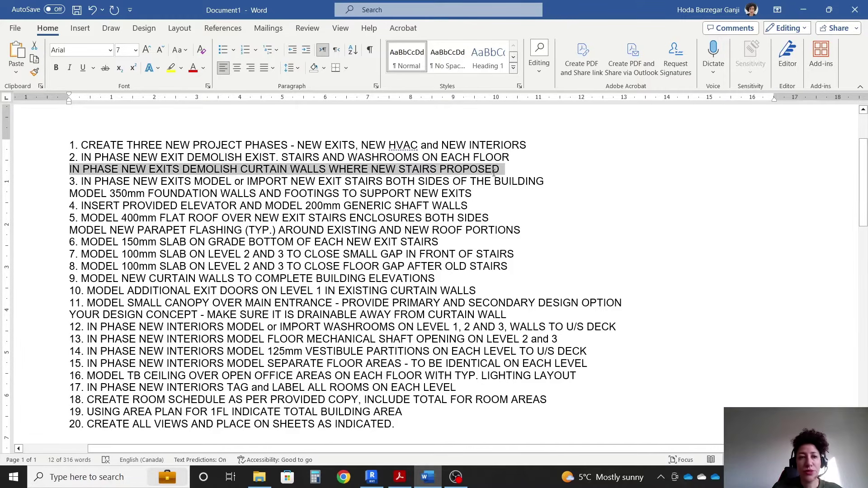
{"action": "key", "text": "alt+Tab"}
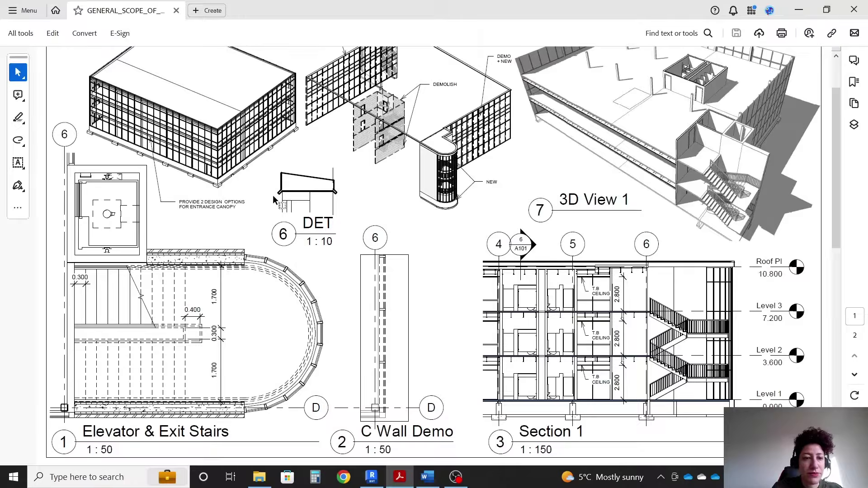
{"action": "scroll", "coordinate": [273, 199], "scroll_direction": "down", "scroll_amount": 2}
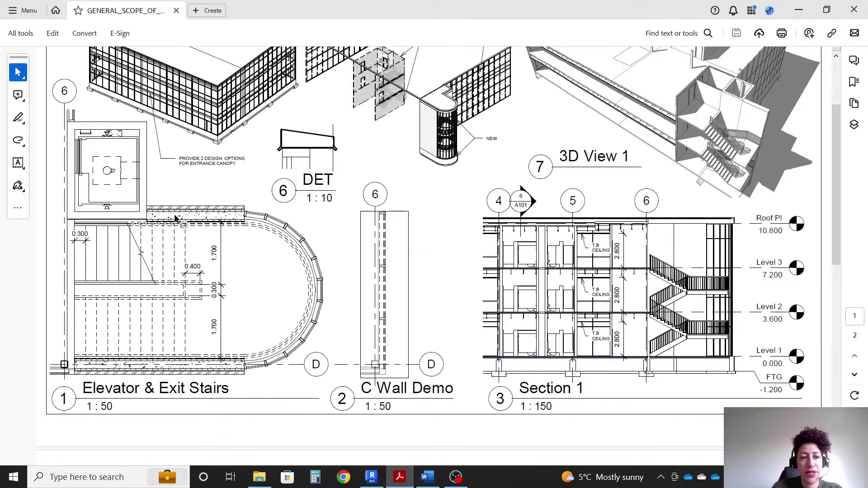
{"action": "scroll", "coordinate": [188, 214], "scroll_direction": "down", "scroll_amount": 1}
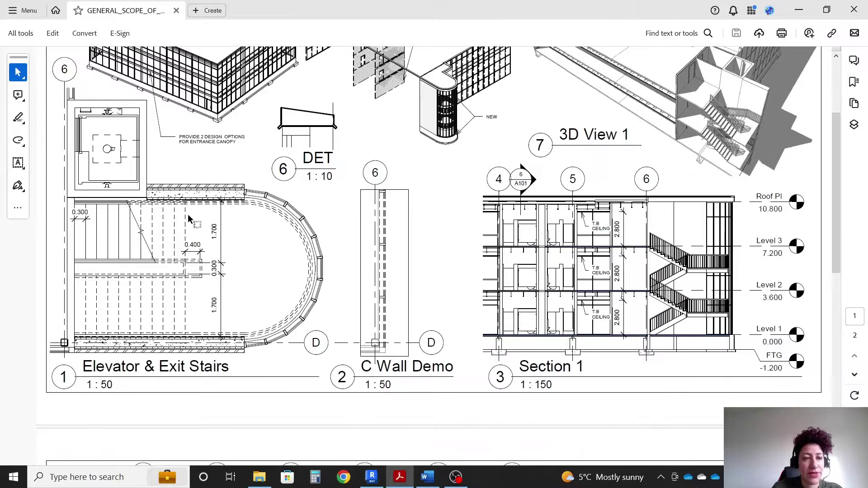
{"action": "scroll", "coordinate": [188, 213], "scroll_direction": "down", "scroll_amount": 7}
{"action": "scroll", "coordinate": [188, 213], "scroll_direction": "up", "scroll_amount": 11}
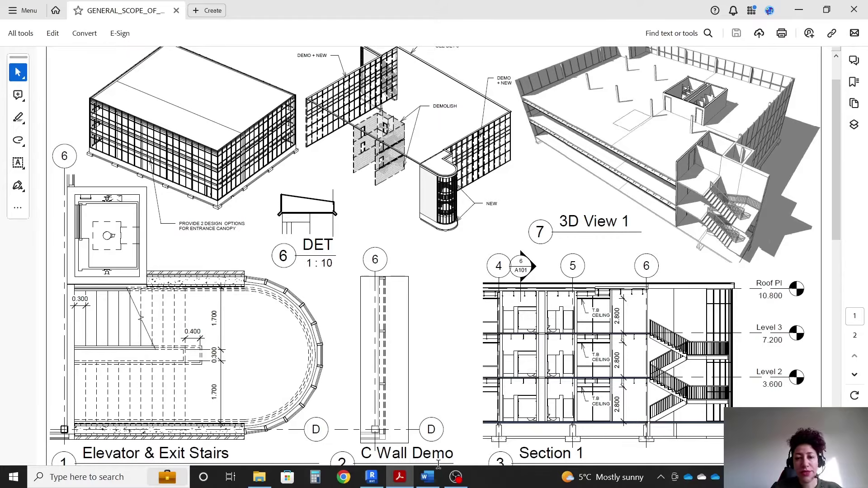
{"action": "left_click", "coordinate": [427, 476]}
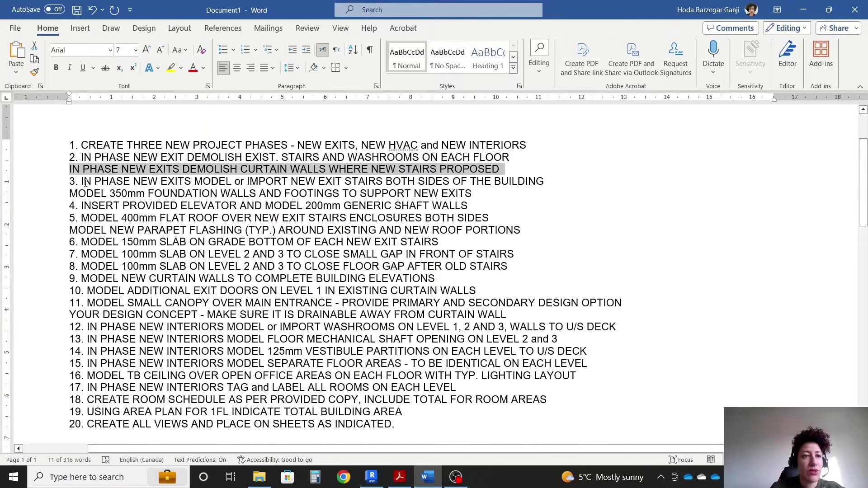
{"action": "left_click_drag", "start_coordinate": [83, 181], "coordinate": [524, 183]}
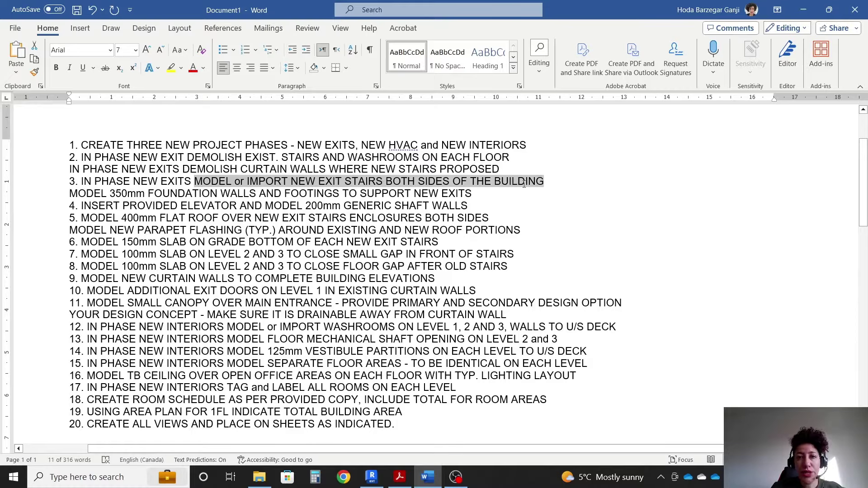
{"action": "left_click", "coordinate": [427, 477]}
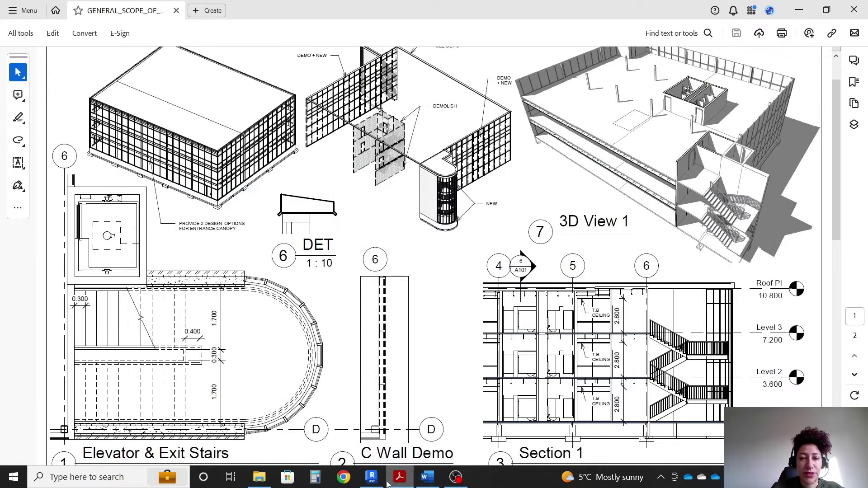
Step: Check the phase name for task 3 in the Word list and set the Level 1 plan's phase to New Exits in Revit
{"action": "left_click", "coordinate": [371, 477]}
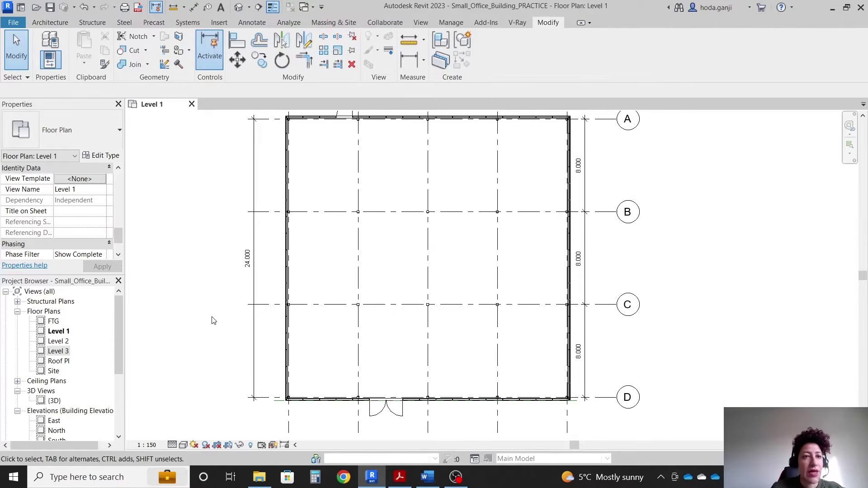
{"action": "scroll", "coordinate": [75, 215], "scroll_direction": "down", "scroll_amount": 2}
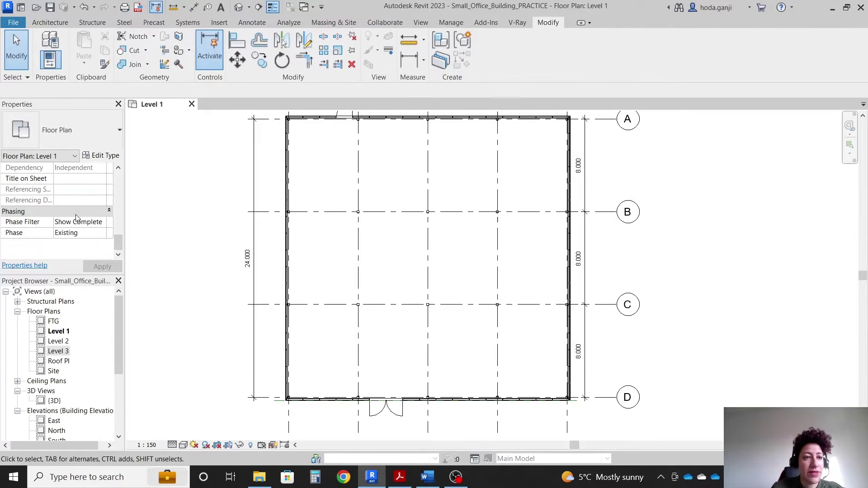
{"action": "scroll", "coordinate": [75, 229], "scroll_direction": "up", "scroll_amount": 5}
{"action": "scroll", "coordinate": [75, 230], "scroll_direction": "down", "scroll_amount": 3}
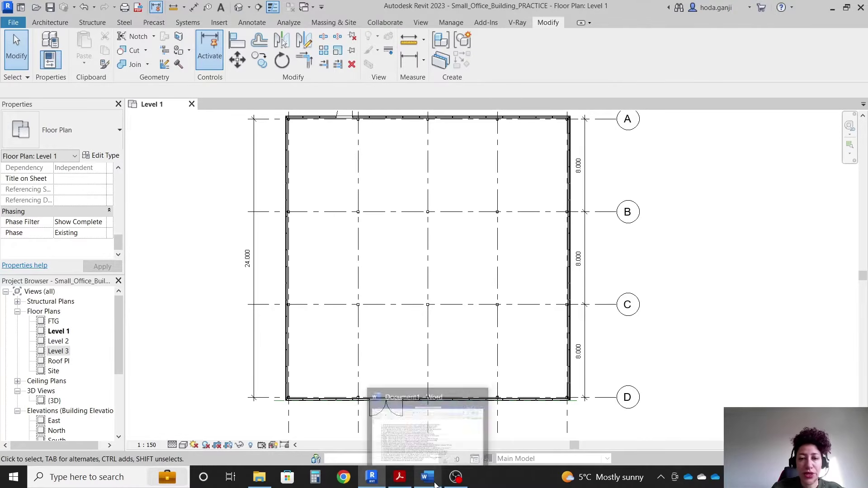
{"action": "left_click", "coordinate": [441, 425]}
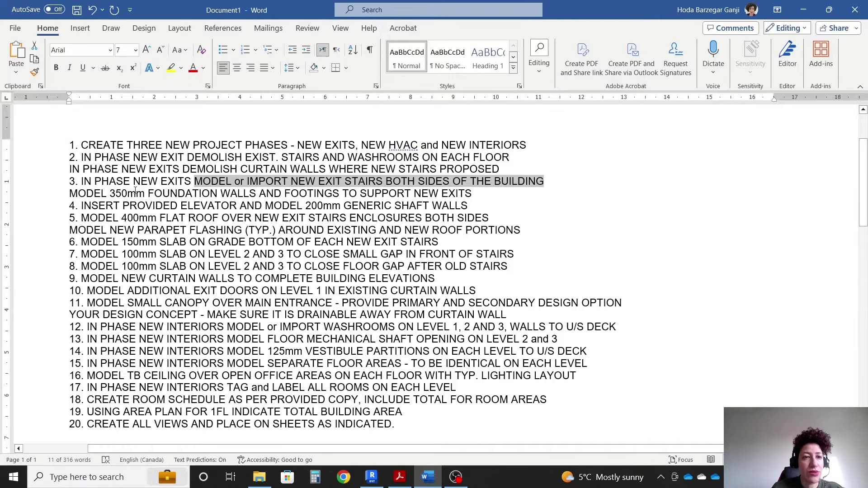
{"action": "left_click_drag", "start_coordinate": [135, 181], "coordinate": [193, 181]}
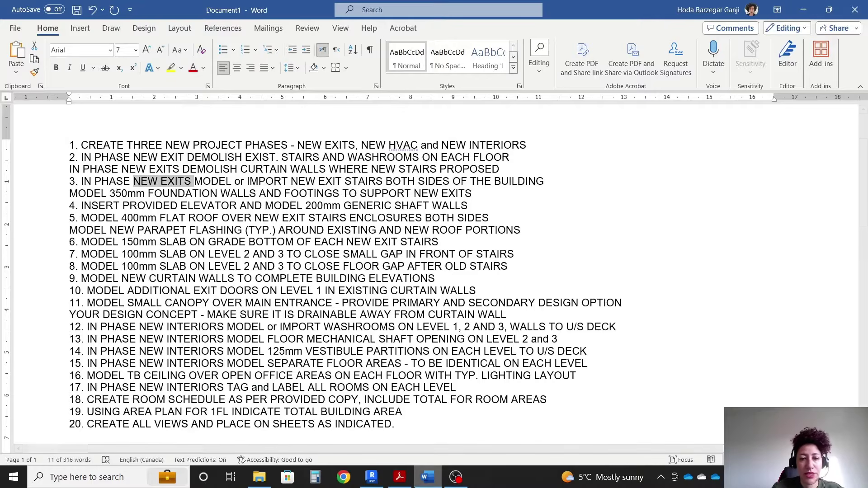
{"action": "key", "text": "alt+Tab"}
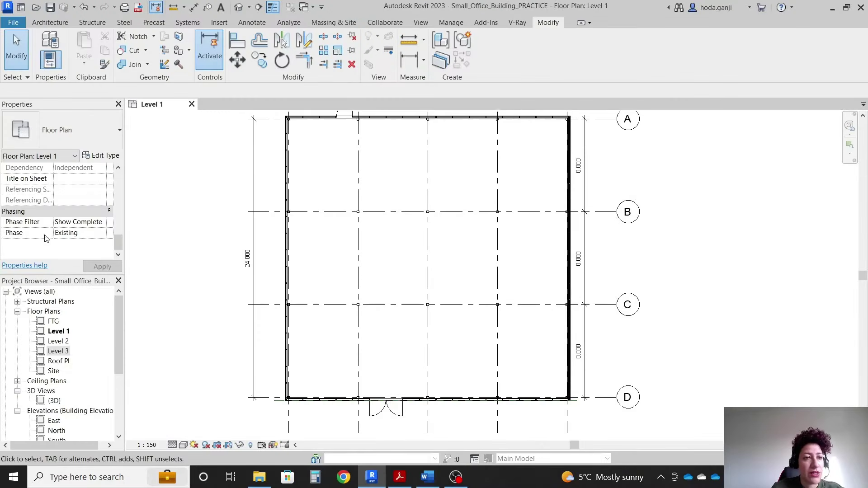
{"action": "left_click", "coordinate": [102, 235]}
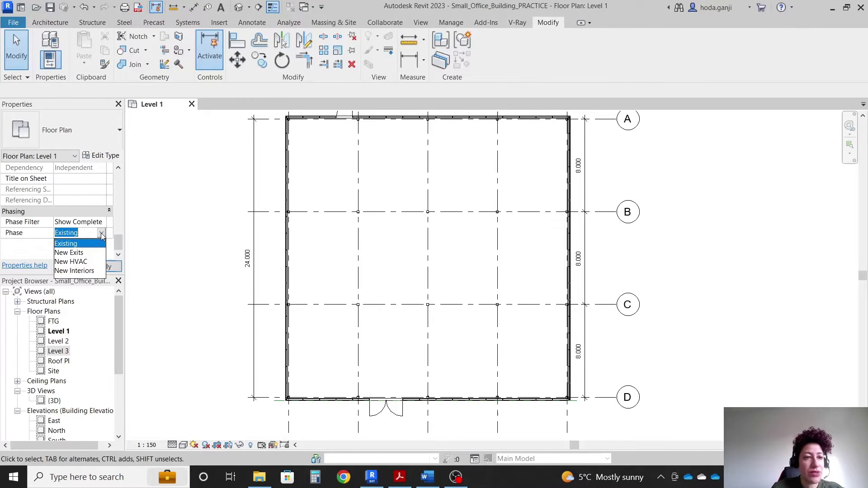
{"action": "left_click", "coordinate": [68, 252]}
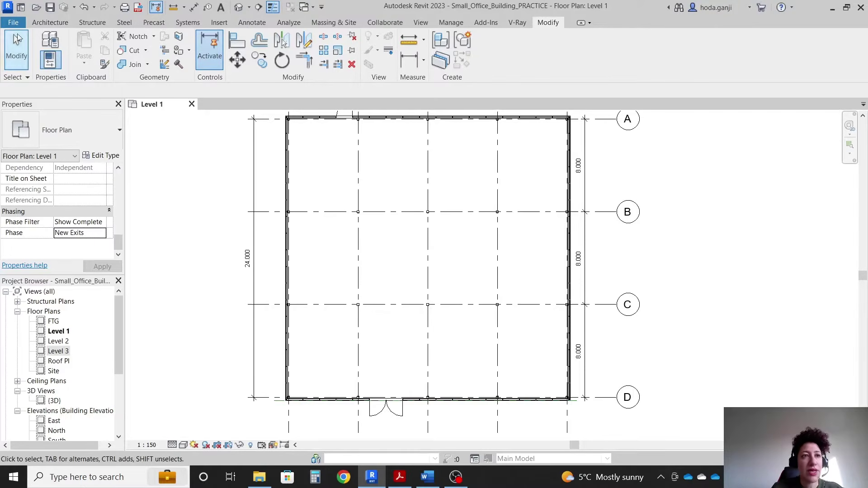
Step: Open the My_Stairs project from the Week 9 folder
{"action": "left_click", "coordinate": [20, 8]}
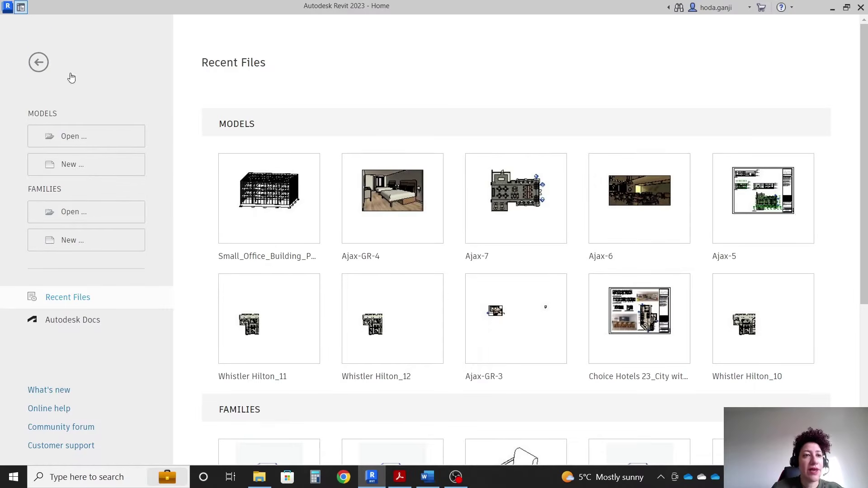
{"action": "left_click", "coordinate": [79, 138]}
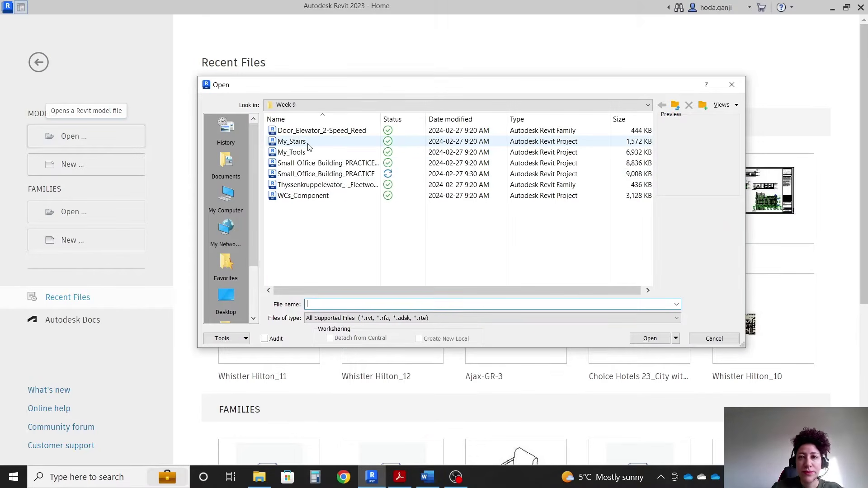
{"action": "left_click", "coordinate": [291, 141]}
{"action": "left_click", "coordinate": [649, 338]}
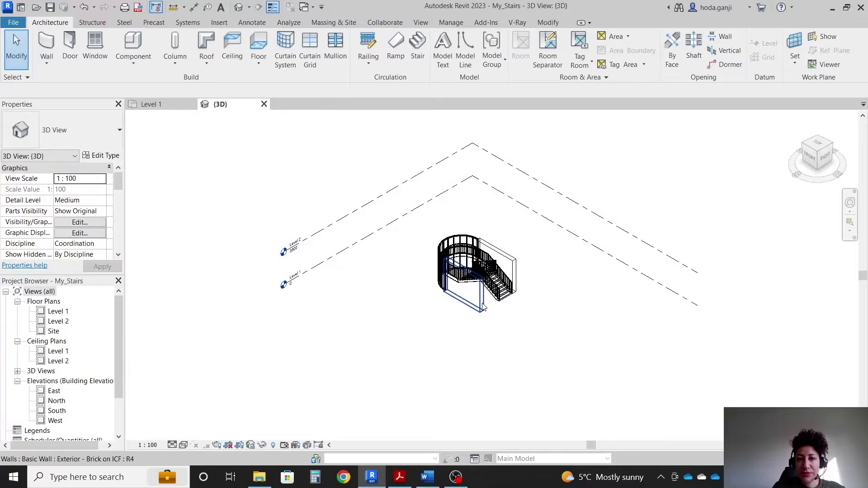
Step: Set the stair model's 3D view to the Hidden Line visual style and view the stairs from behind and above
{"action": "scroll", "coordinate": [482, 307], "scroll_direction": "up", "scroll_amount": 5}
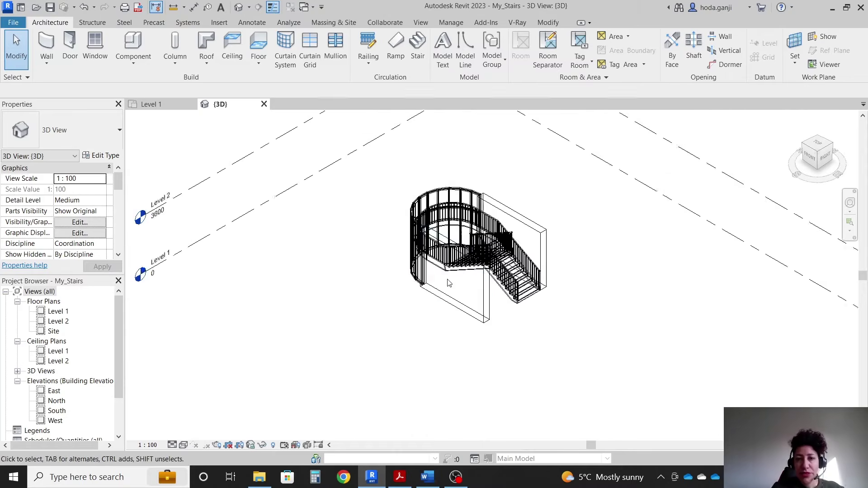
{"action": "left_click", "coordinate": [184, 445]}
{"action": "left_click", "coordinate": [208, 399]}
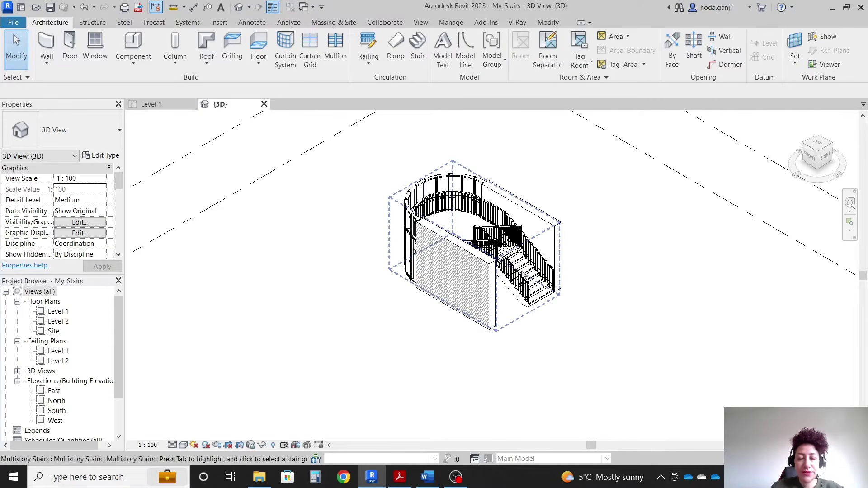
{"action": "scroll", "coordinate": [562, 321], "scroll_direction": "down", "scroll_amount": 2}
{"action": "middle_click_drag", "start_coordinate": [562, 322], "coordinate": [653, 186], "text": "shift"}
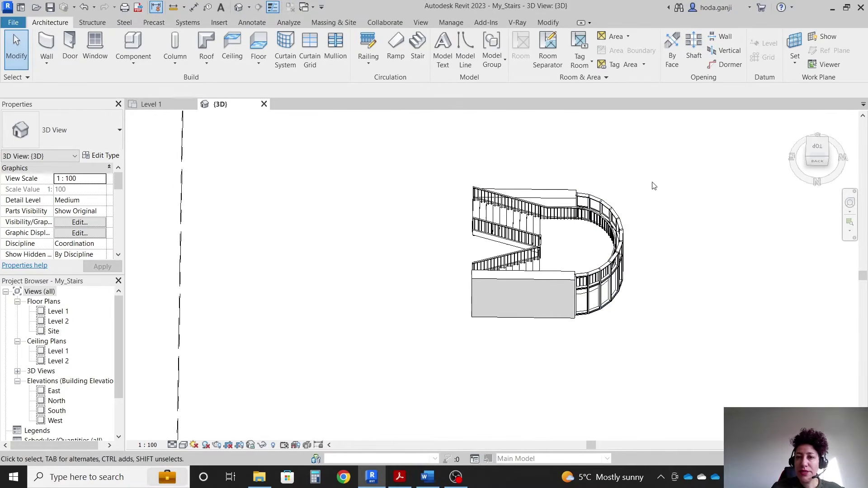
Step: Group the entire stair assembly, including its walls, railings and curtain wall, as a model group named Stairs
{"action": "left_click_drag", "start_coordinate": [677, 155], "coordinate": [438, 360]}
{"action": "scroll", "coordinate": [509, 248], "scroll_direction": "up", "scroll_amount": 1}
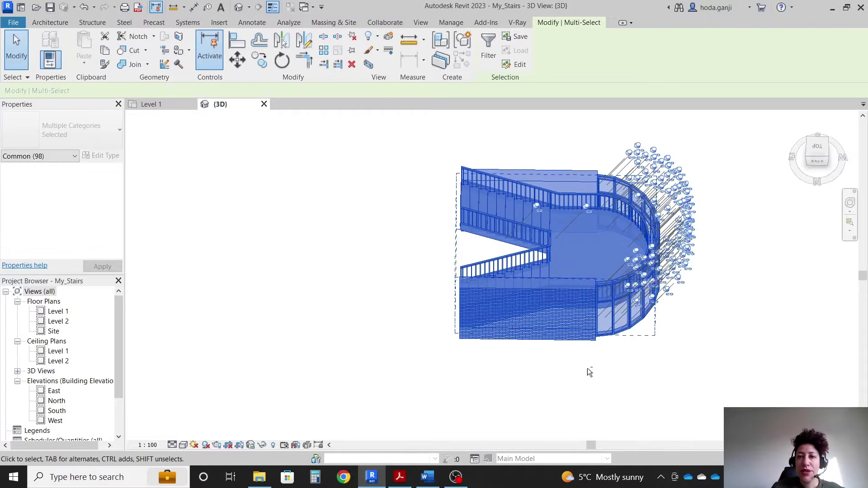
{"action": "middle_click_drag", "start_coordinate": [688, 344], "coordinate": [673, 330], "text": "shift"}
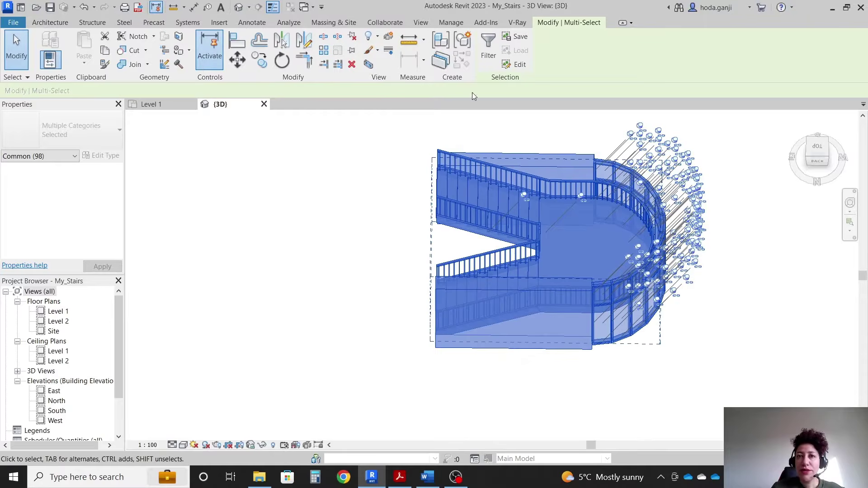
{"action": "left_click", "coordinate": [467, 45]}
{"action": "type", "text": "Stairs"}
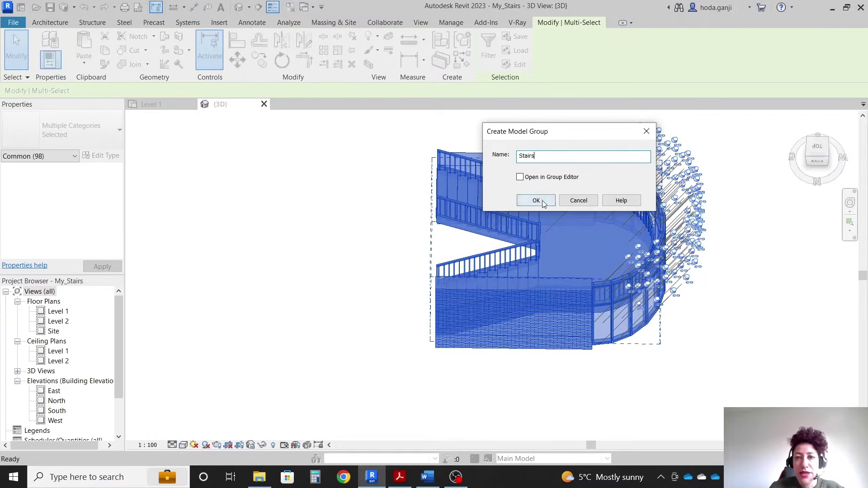
{"action": "left_click", "coordinate": [535, 200]}
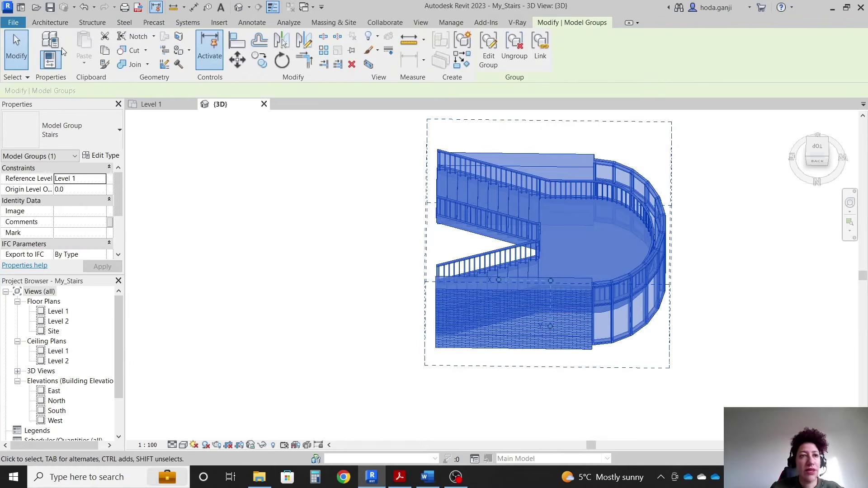
Step: Copy the Stairs group to the clipboard and return to the office building's Level 1 floor plan
{"action": "left_click", "coordinate": [106, 53]}
{"action": "left_click", "coordinate": [164, 108]}
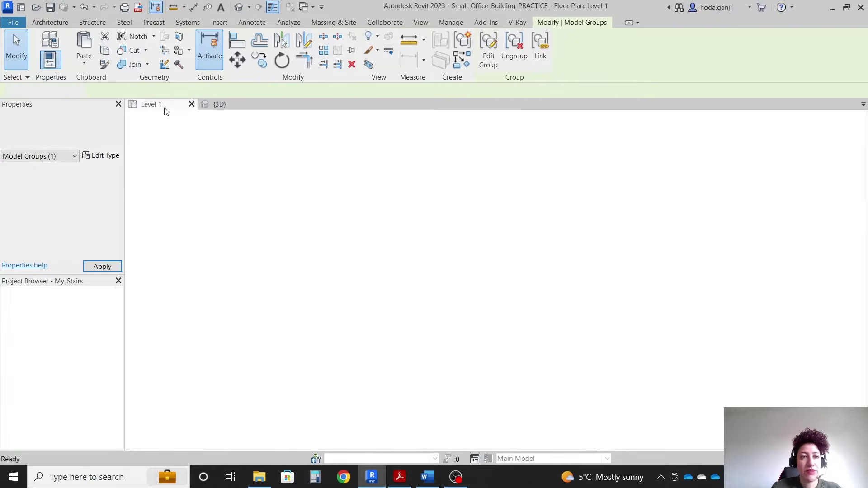
{"action": "scroll", "coordinate": [400, 255], "scroll_direction": "down", "scroll_amount": 4}
{"action": "scroll", "coordinate": [624, 266], "scroll_direction": "up", "scroll_amount": 2}
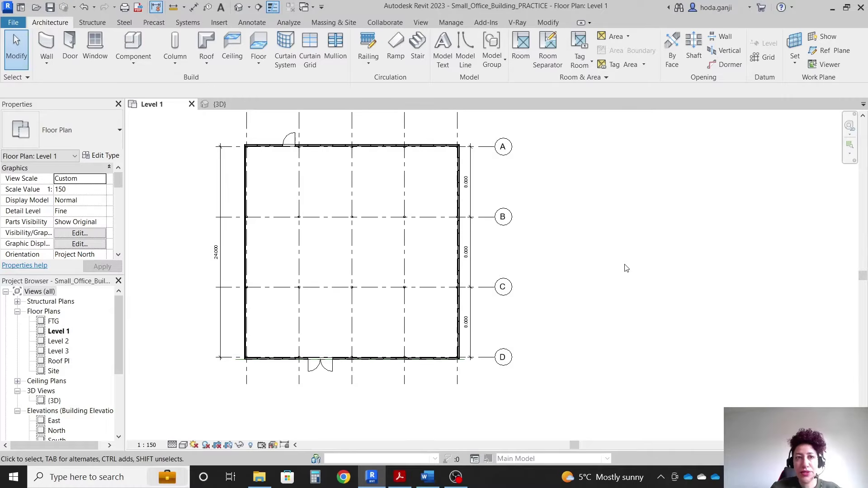
{"action": "scroll", "coordinate": [626, 268], "scroll_direction": "up", "scroll_amount": 1}
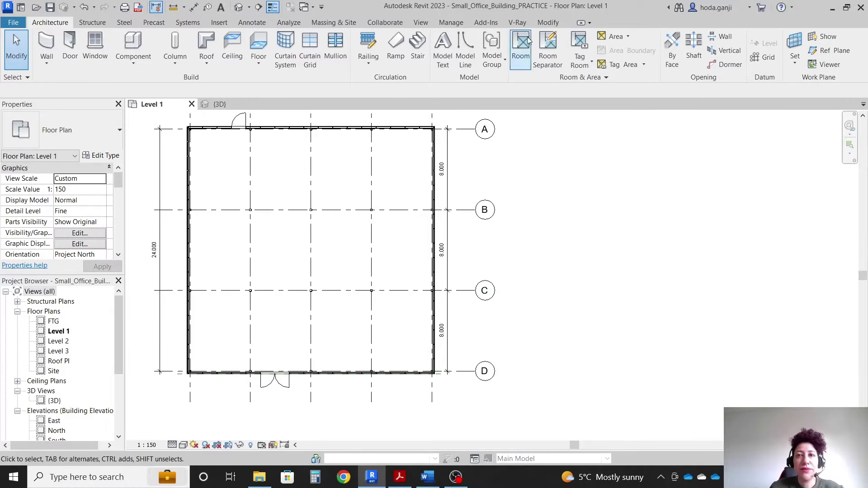
Step: Paste the stair group from the clipboard, accept the duplicate types, and place it outside the west wall between grids A and B
{"action": "left_click", "coordinate": [551, 23]}
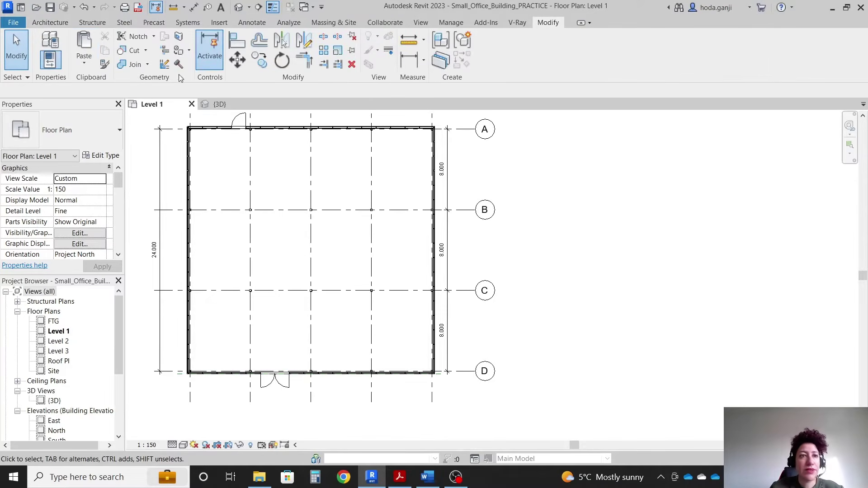
{"action": "left_click", "coordinate": [84, 59]}
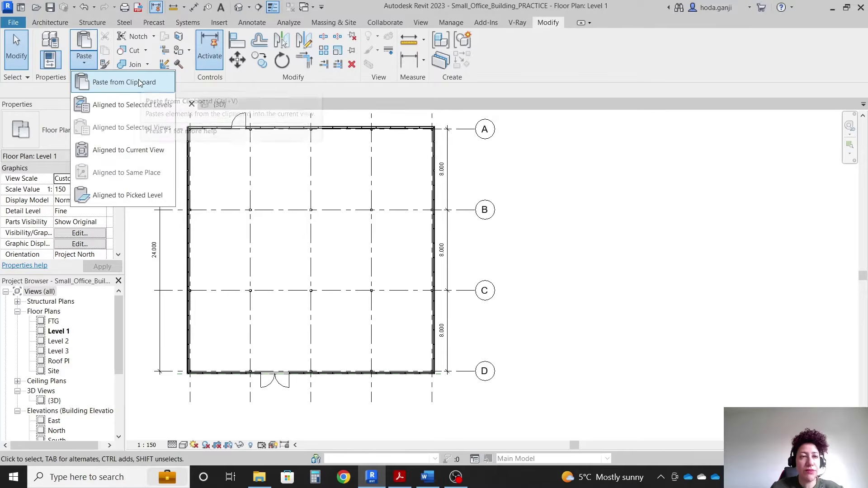
{"action": "left_click", "coordinate": [139, 99]}
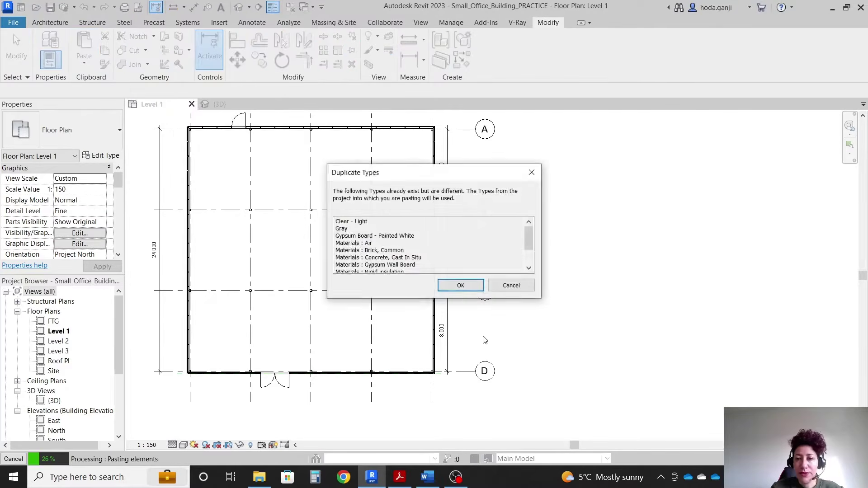
{"action": "left_click", "coordinate": [461, 288]}
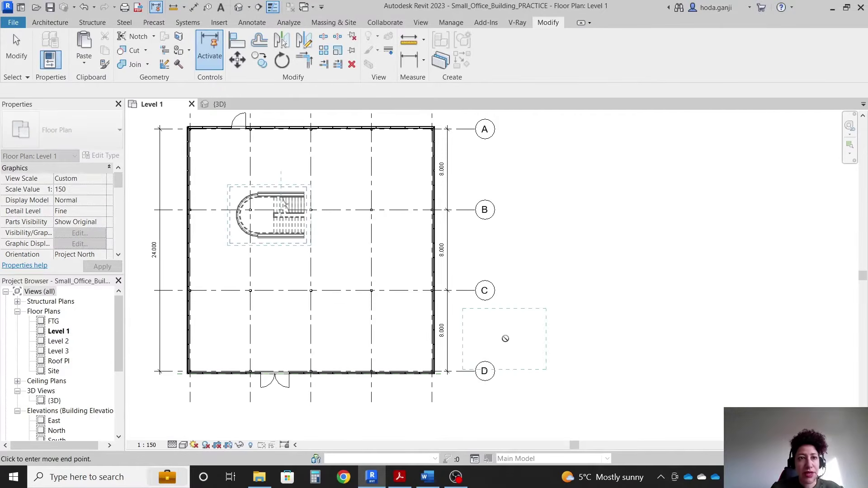
{"action": "scroll", "coordinate": [662, 237], "scroll_direction": "down", "scroll_amount": 2}
{"action": "scroll", "coordinate": [312, 185], "scroll_direction": "up", "scroll_amount": 2}
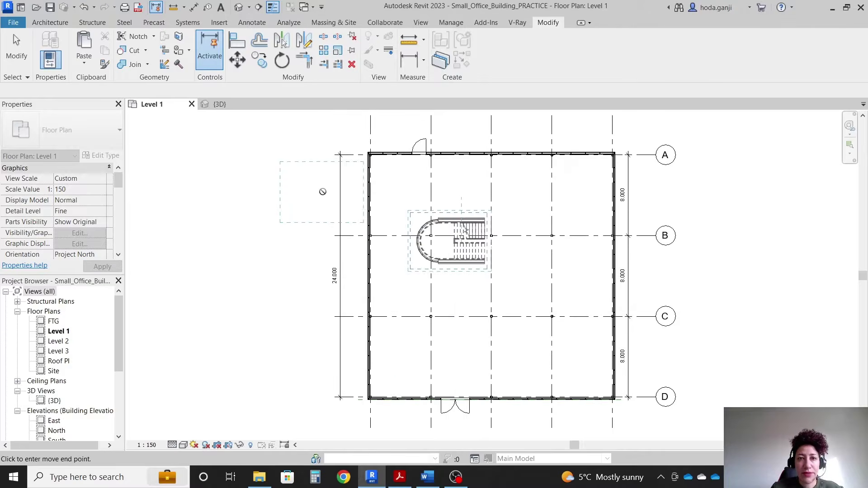
{"action": "left_click", "coordinate": [320, 188]}
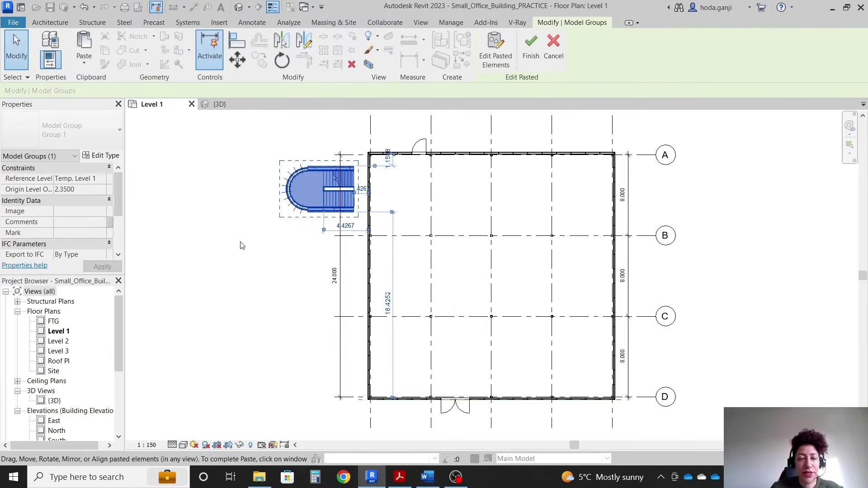
{"action": "left_click", "coordinate": [532, 50]}
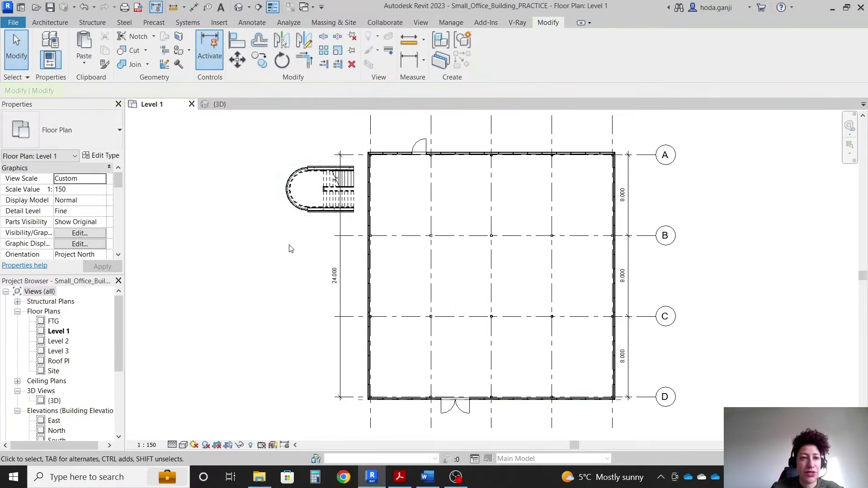
Step: Check the Level 1 plan's phase, and examine the exit stair detail and the Stairs B location in the scope PDF
{"action": "scroll", "coordinate": [278, 240], "scroll_direction": "up", "scroll_amount": 2}
{"action": "scroll", "coordinate": [92, 220], "scroll_direction": "down", "scroll_amount": 1}
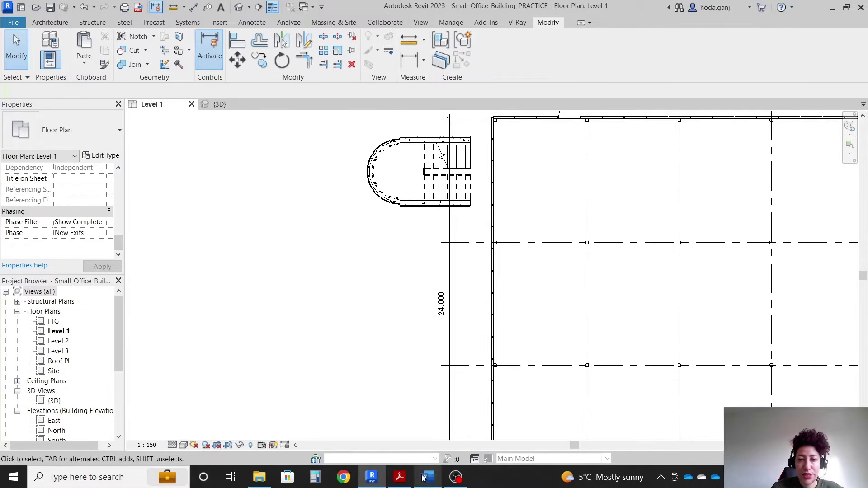
{"action": "left_click", "coordinate": [399, 477]}
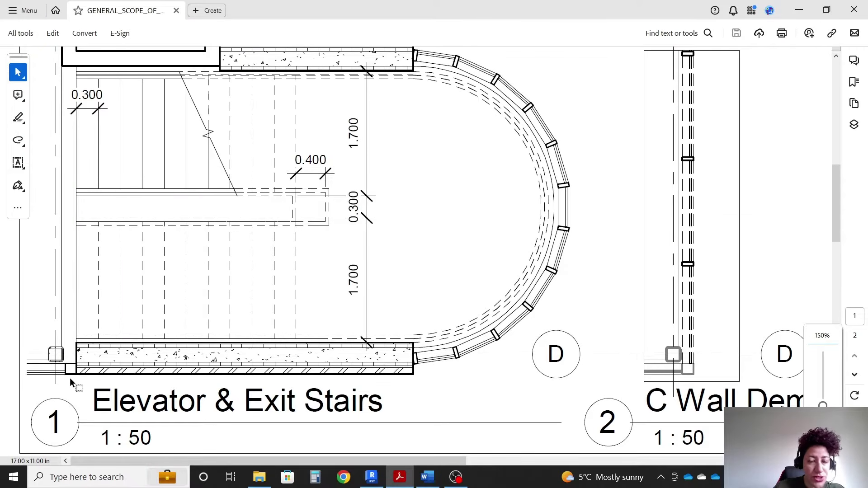
{"action": "scroll", "coordinate": [101, 377], "scroll_direction": "up", "scroll_amount": 1}
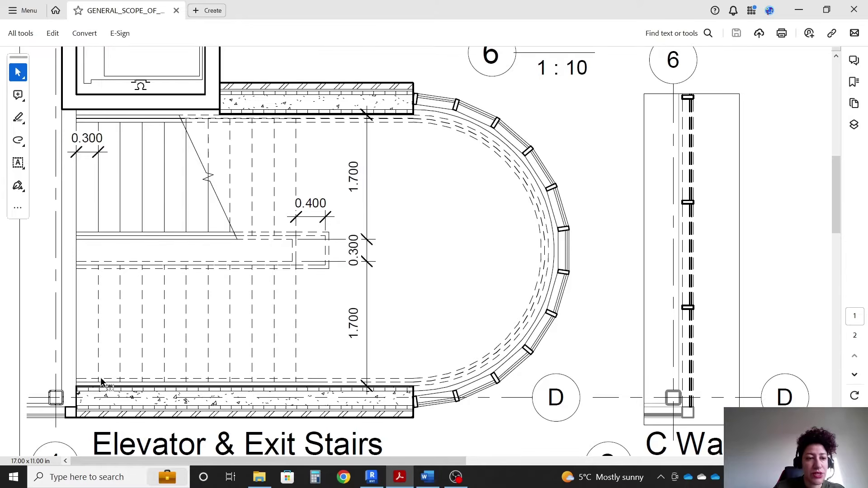
{"action": "scroll", "coordinate": [204, 270], "scroll_direction": "down", "scroll_amount": 6}
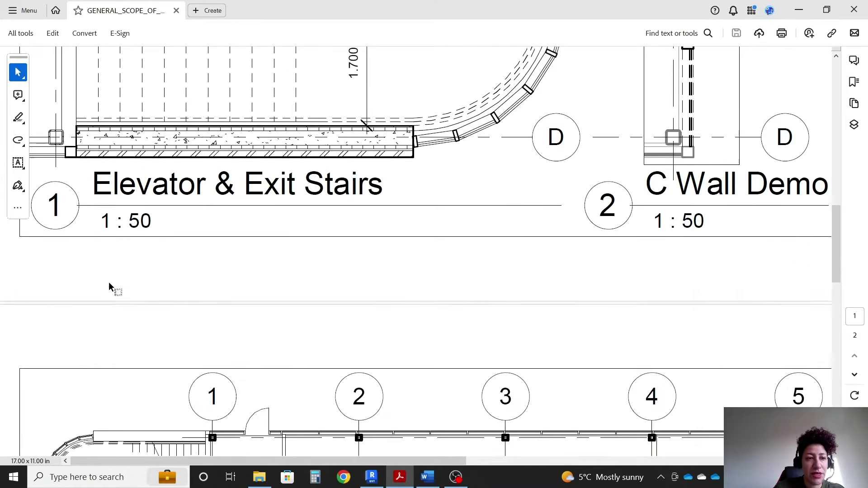
{"action": "scroll", "coordinate": [109, 283], "scroll_direction": "down", "scroll_amount": 9}
{"action": "scroll", "coordinate": [109, 283], "scroll_direction": "up", "scroll_amount": 2}
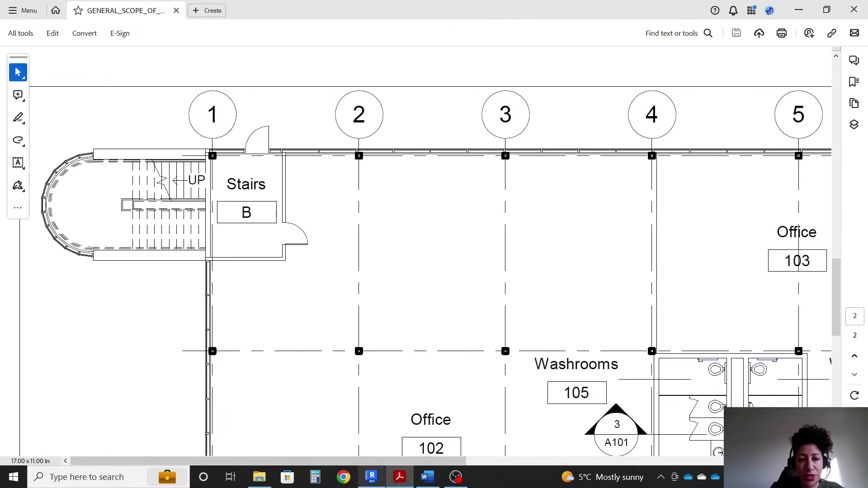
Step: Back in Revit, temporarily hide the storefront curtain wall on the building's west side in the Level 1 plan
{"action": "left_click", "coordinate": [371, 476]}
{"action": "scroll", "coordinate": [456, 163], "scroll_direction": "up", "scroll_amount": 2}
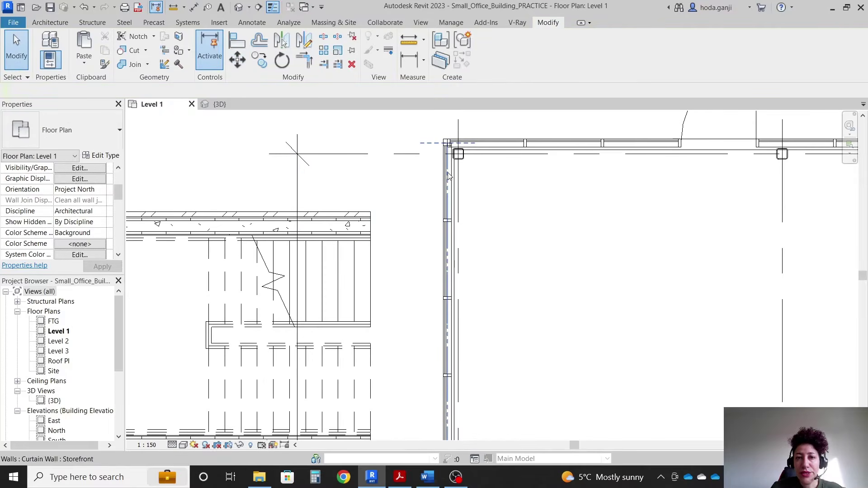
{"action": "left_click", "coordinate": [449, 195]}
{"action": "scroll", "coordinate": [372, 184], "scroll_direction": "down", "scroll_amount": 1}
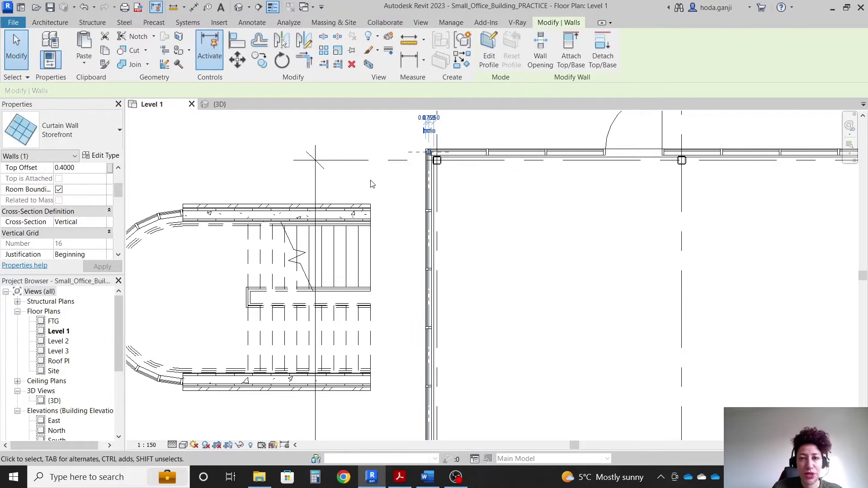
{"action": "left_click", "coordinate": [239, 446]}
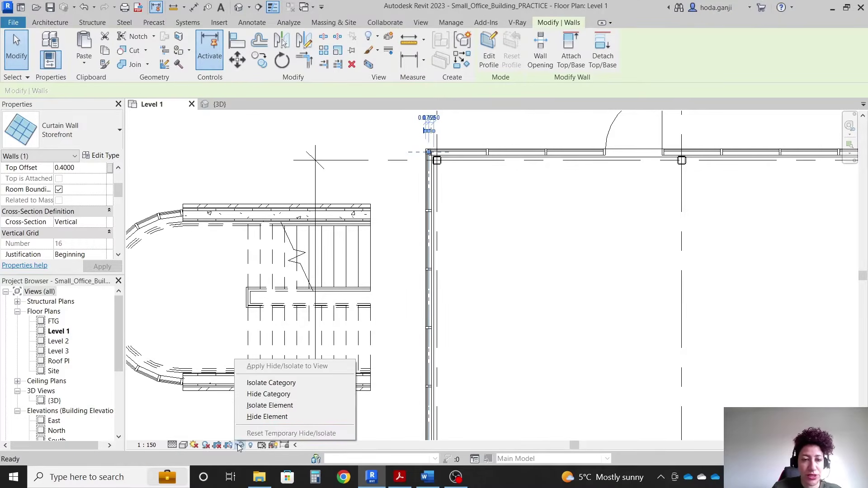
{"action": "left_click", "coordinate": [266, 416]}
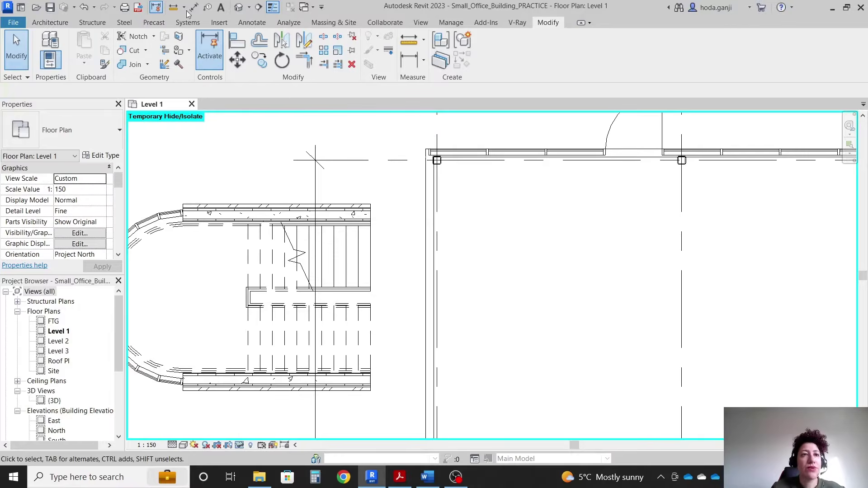
Step: Open the 3D view, tile it beside the Level 1 plan, and fit the model in the views
{"action": "left_click", "coordinate": [239, 7]}
{"action": "left_click", "coordinate": [151, 104]}
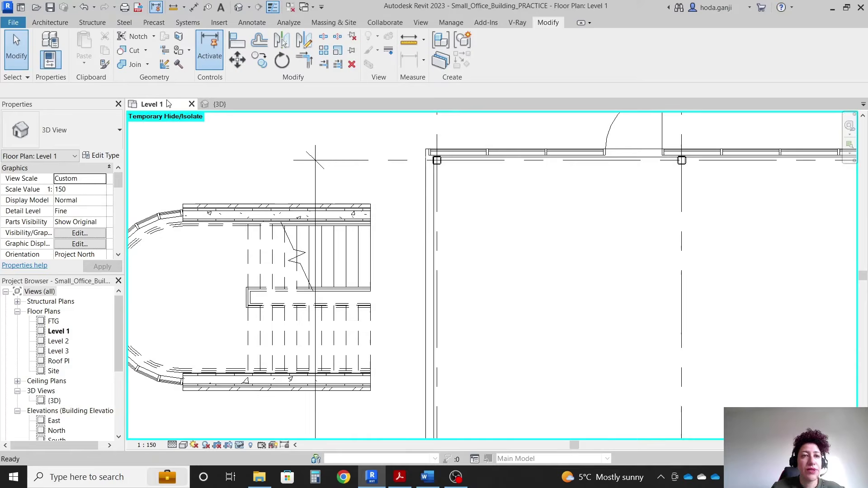
{"action": "key", "text": "w"}
{"action": "key", "text": "t"}
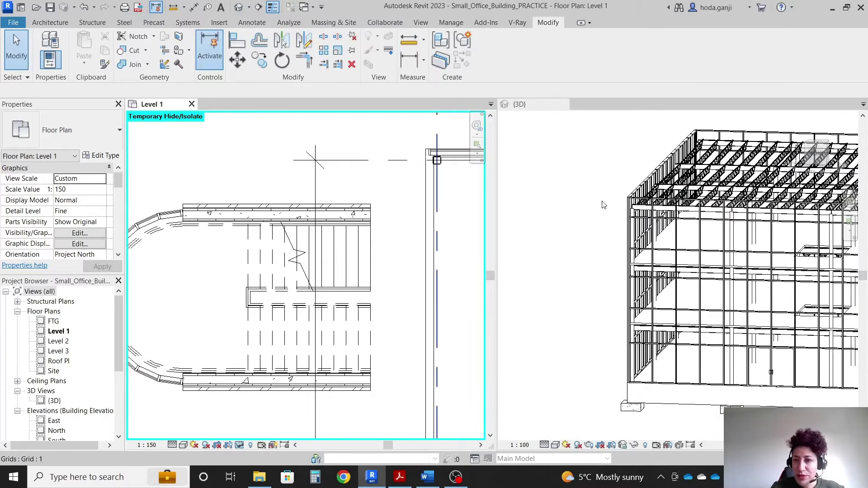
{"action": "left_click", "coordinate": [683, 347]}
{"action": "middle_click_drag", "start_coordinate": [767, 353], "coordinate": [642, 400], "text": "shift"}
{"action": "scroll", "coordinate": [454, 233], "scroll_direction": "up", "scroll_amount": 1}
{"action": "key", "text": "z"}
{"action": "key", "text": "f"}
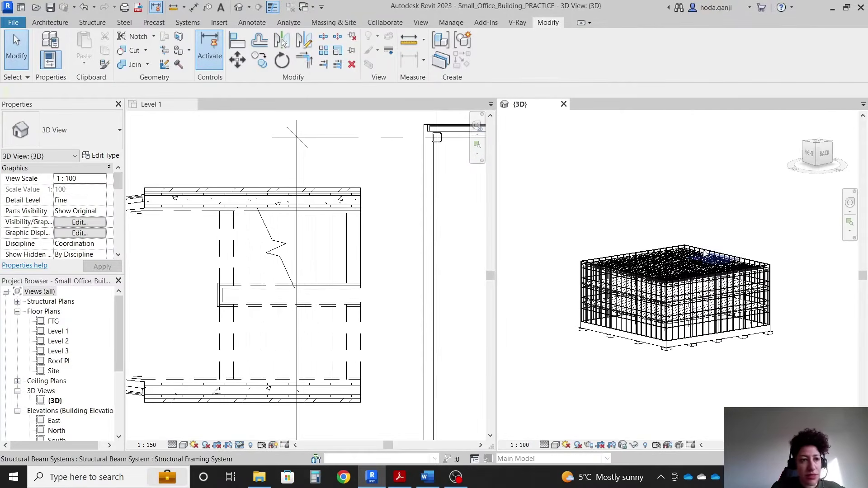
Step: Set the 3D view's phase to New Exits and inspect the pasted stairs beside the building
{"action": "scroll", "coordinate": [77, 211], "scroll_direction": "down", "scroll_amount": 4}
{"action": "scroll", "coordinate": [76, 211], "scroll_direction": "down", "scroll_amount": 5}
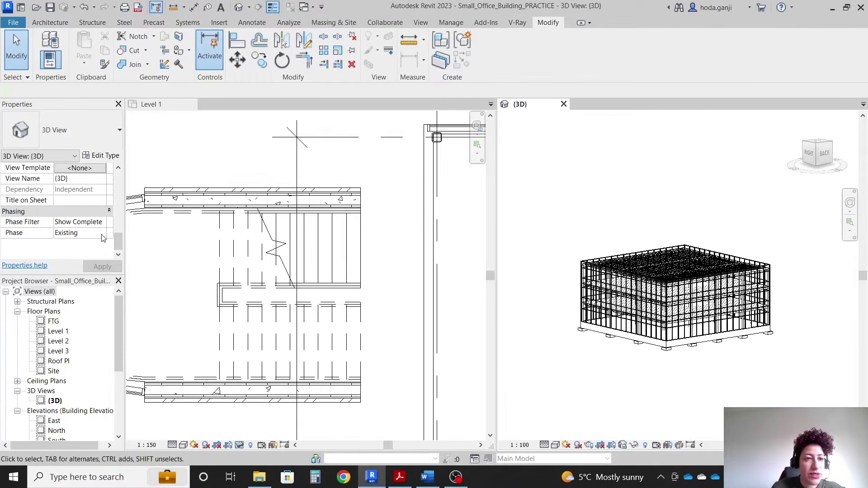
{"action": "left_click", "coordinate": [102, 233]}
{"action": "left_click", "coordinate": [77, 254]}
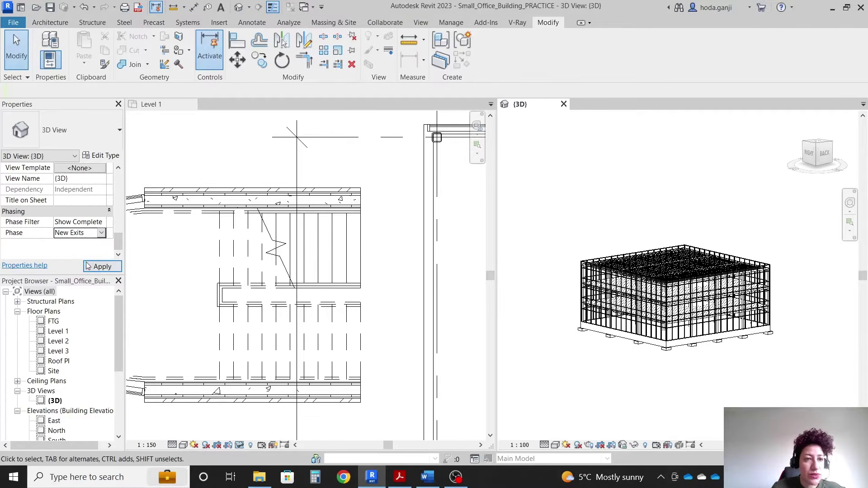
{"action": "middle_click_drag", "start_coordinate": [642, 362], "coordinate": [783, 371], "text": "shift"}
{"action": "scroll", "coordinate": [723, 357], "scroll_direction": "up", "scroll_amount": 4}
{"action": "scroll", "coordinate": [714, 345], "scroll_direction": "up", "scroll_amount": 3}
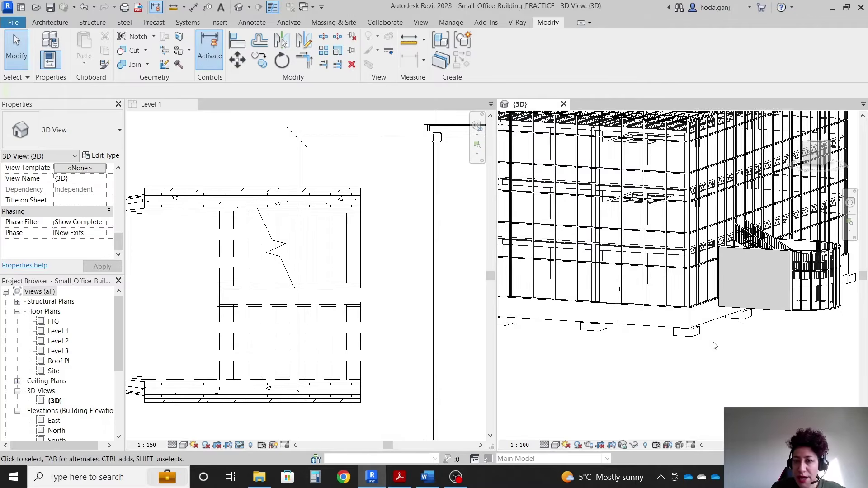
Step: Examine the Generic - 200mm wall at the building's northwest corner in both views and the exit stair detail in the scope PDF
{"action": "left_click", "coordinate": [707, 316]}
{"action": "scroll", "coordinate": [319, 287], "scroll_direction": "down", "scroll_amount": 1}
{"action": "scroll", "coordinate": [319, 288], "scroll_direction": "down", "scroll_amount": 1}
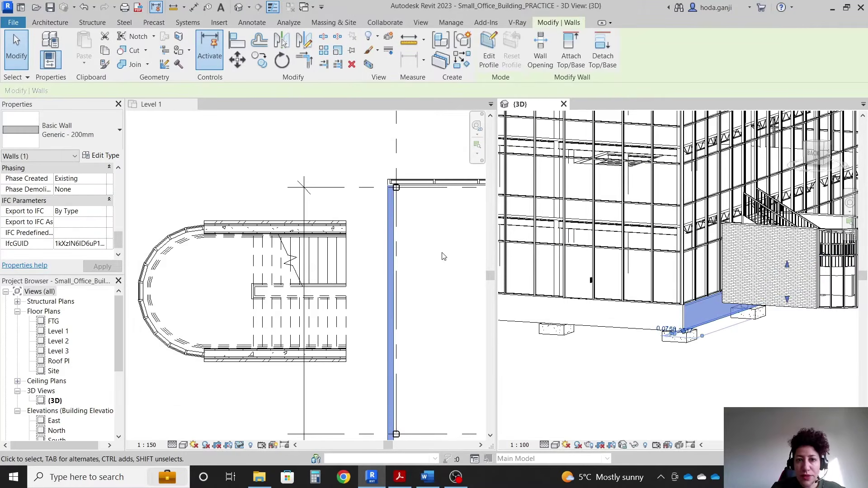
{"action": "scroll", "coordinate": [710, 283], "scroll_direction": "up", "scroll_amount": 3}
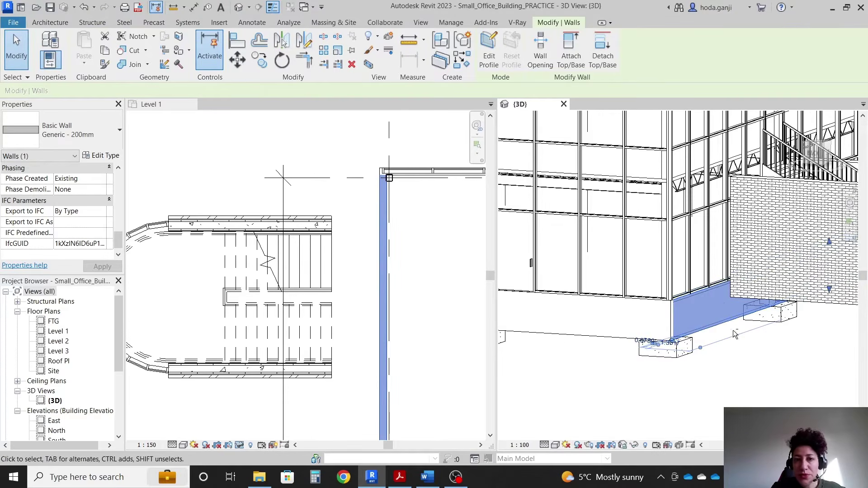
{"action": "left_click", "coordinate": [407, 198]}
{"action": "scroll", "coordinate": [407, 198], "scroll_direction": "up", "scroll_amount": 2}
{"action": "left_click", "coordinate": [342, 210]}
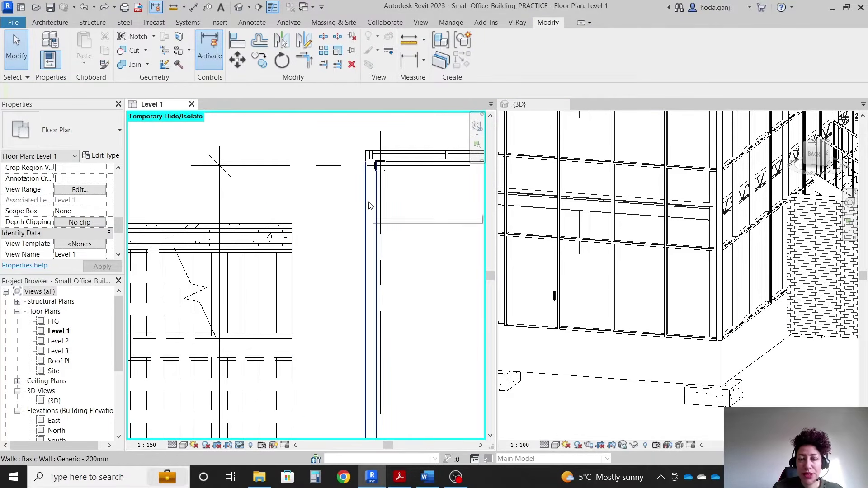
{"action": "left_click", "coordinate": [400, 477]}
{"action": "scroll", "coordinate": [61, 316], "scroll_direction": "up", "scroll_amount": 2}
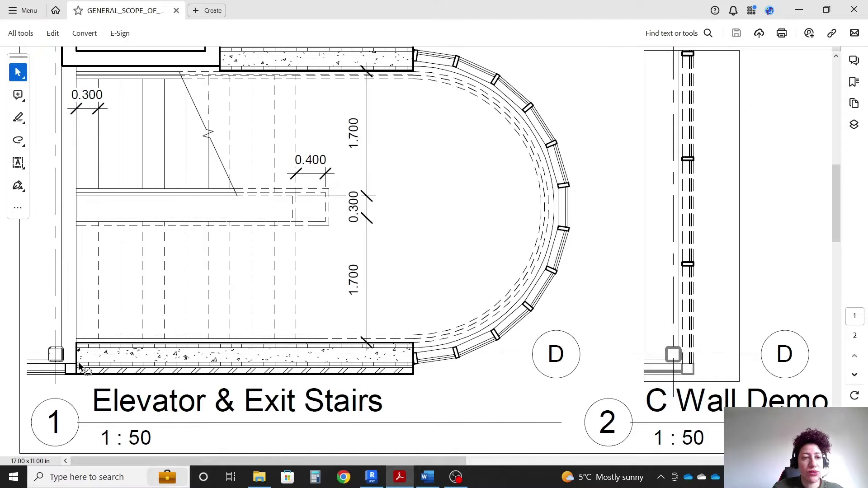
{"action": "left_click", "coordinate": [370, 477]}
Step: In the Revit Level 1 plan, align the open end of the Stairs group with the outer face of the west Generic - 200mm wall
{"action": "left_click", "coordinate": [289, 224]}
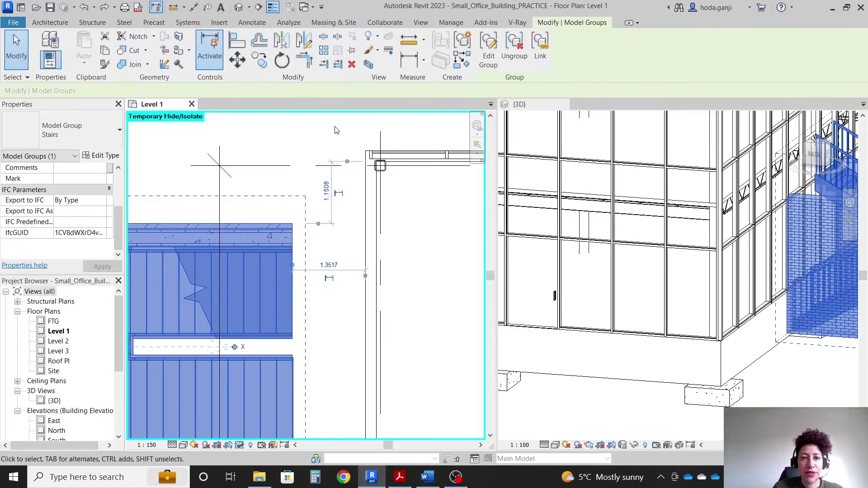
{"action": "scroll", "coordinate": [332, 144], "scroll_direction": "up", "scroll_amount": 1}
{"action": "left_click", "coordinate": [312, 132]}
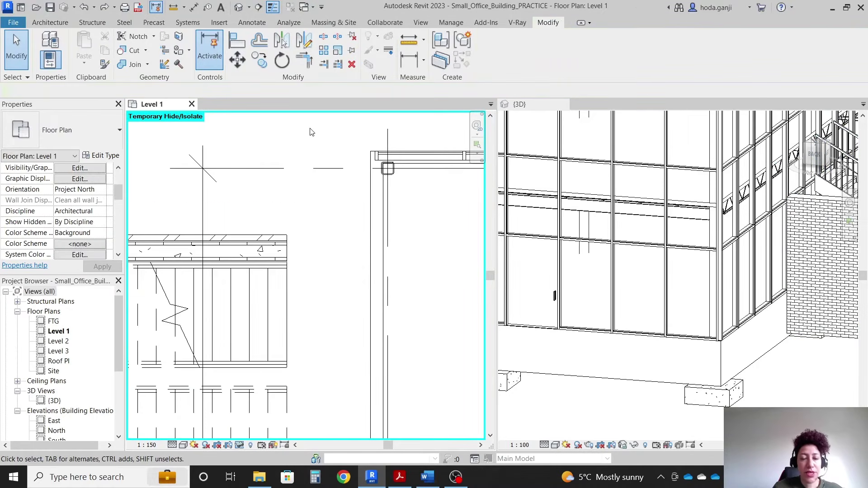
{"action": "key", "text": "a"}
{"action": "key", "text": "l"}
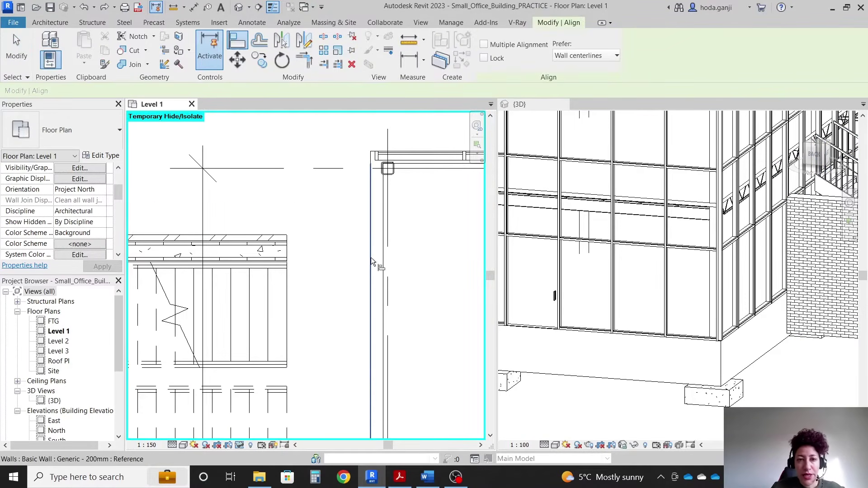
{"action": "left_click", "coordinate": [370, 257]}
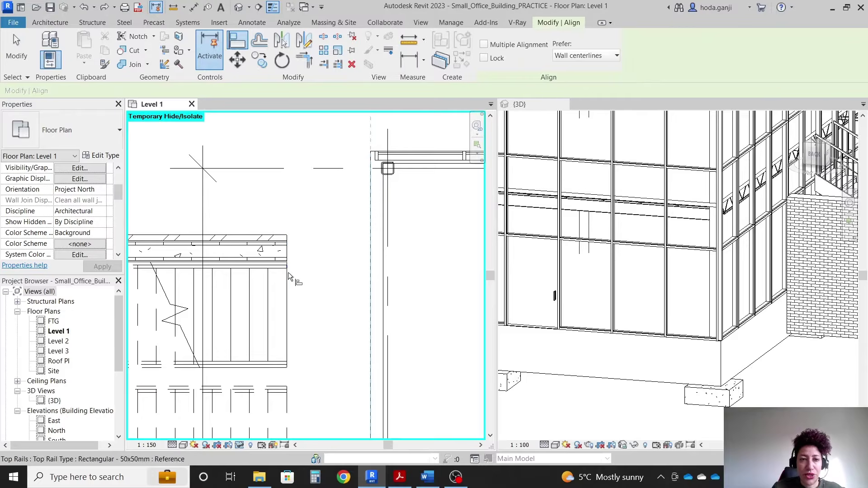
{"action": "left_click", "coordinate": [287, 279]}
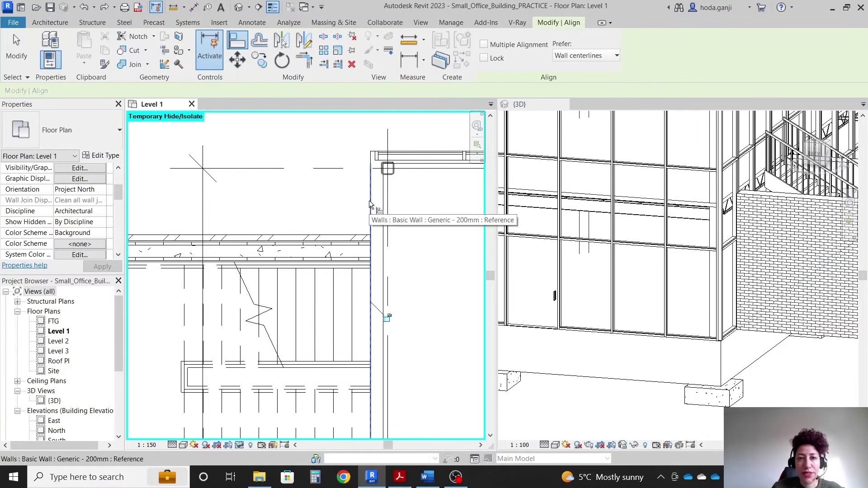
{"action": "key", "text": "Escape"}
{"action": "key", "text": "Escape"}
Step: Align the outer brick face of the stair wall with the outer face of the north curtain wall's mullion at grid A
{"action": "scroll", "coordinate": [378, 145], "scroll_direction": "up", "scroll_amount": 2}
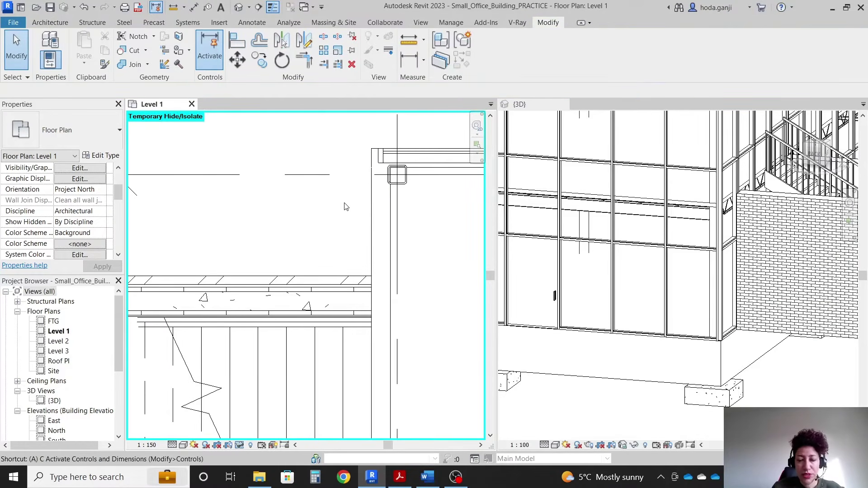
{"action": "key", "text": "a"}
{"action": "key", "text": "l"}
{"action": "scroll", "coordinate": [390, 134], "scroll_direction": "up", "scroll_amount": 3}
{"action": "scroll", "coordinate": [407, 202], "scroll_direction": "up", "scroll_amount": 2}
{"action": "left_click", "coordinate": [406, 202]}
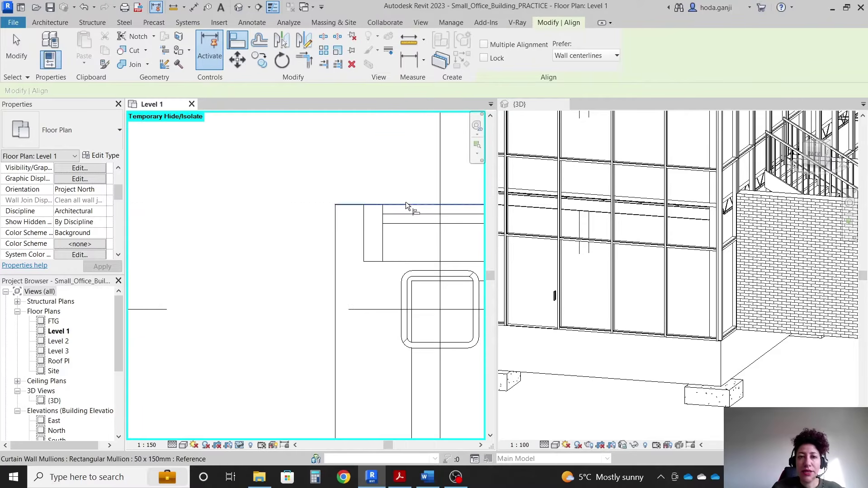
{"action": "scroll", "coordinate": [294, 207], "scroll_direction": "down", "scroll_amount": 3}
{"action": "left_click", "coordinate": [277, 332]}
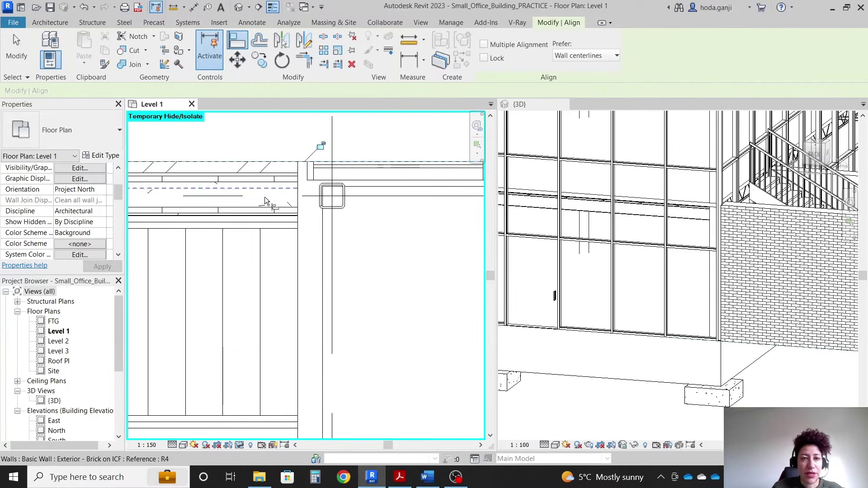
{"action": "scroll", "coordinate": [333, 181], "scroll_direction": "down", "scroll_amount": 3}
{"action": "key", "text": "Escape"}
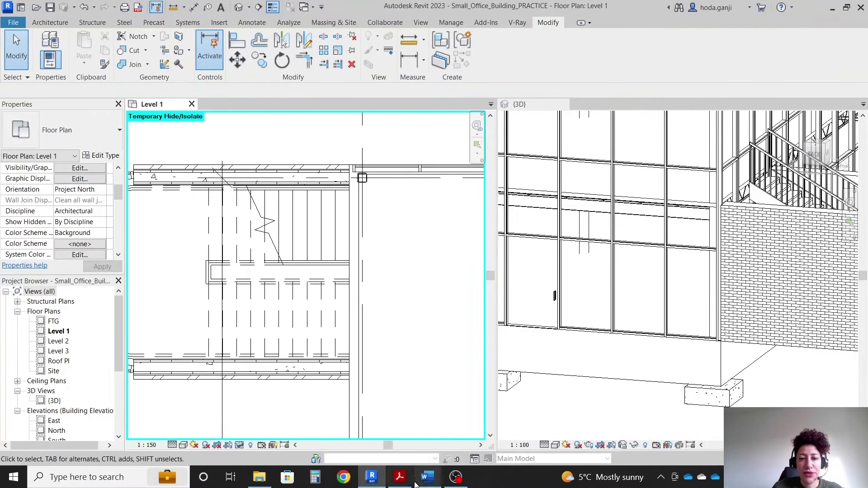
Step: Compare the stair position with the scope PDF detail, and inspect its junction with the building in the Revit 3D view and Level 1 plan
{"action": "left_click", "coordinate": [404, 484]}
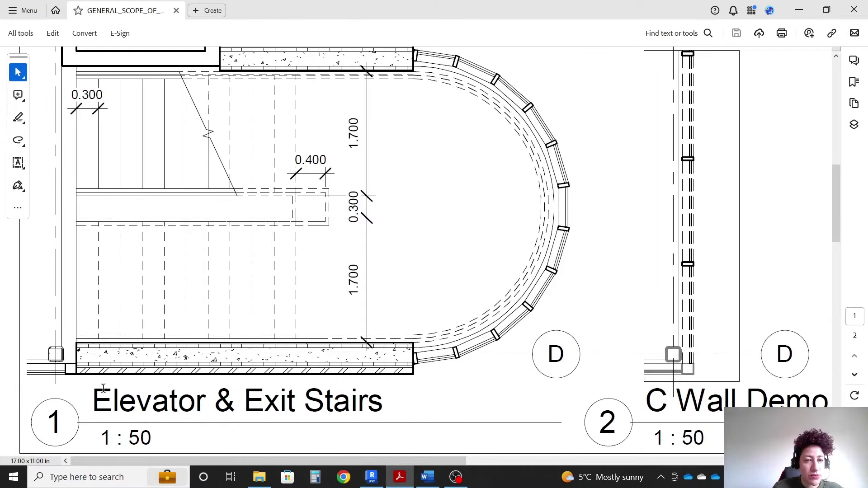
{"action": "left_click", "coordinate": [400, 477]}
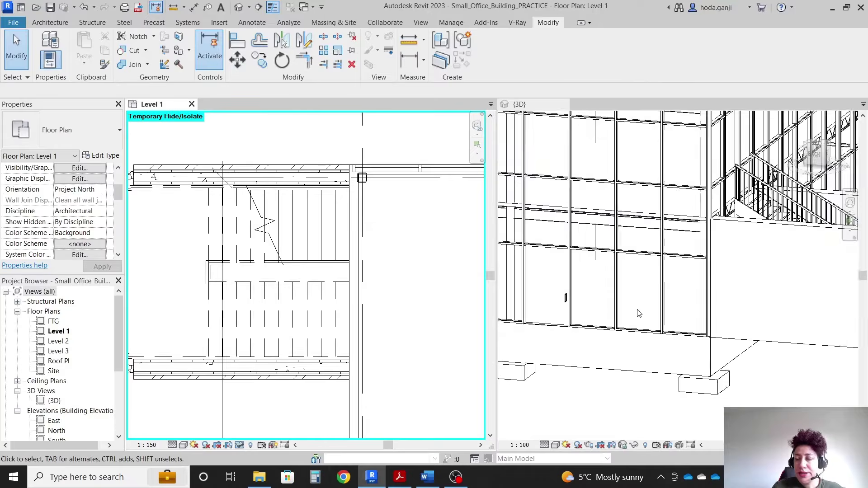
{"action": "scroll", "coordinate": [636, 313], "scroll_direction": "down", "scroll_amount": 3}
{"action": "left_click", "coordinate": [762, 401]}
{"action": "middle_click_drag", "start_coordinate": [762, 401], "coordinate": [671, 361], "text": "shift"}
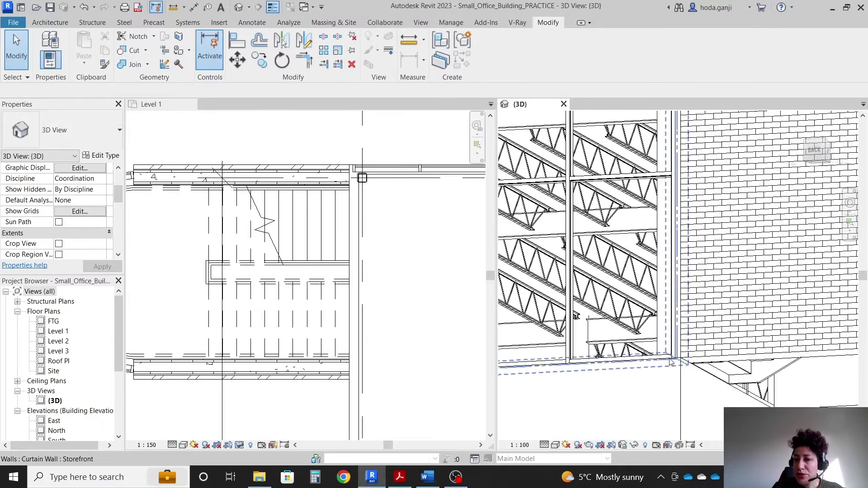
{"action": "left_click", "coordinate": [360, 236]}
{"action": "left_click", "coordinate": [351, 400]}
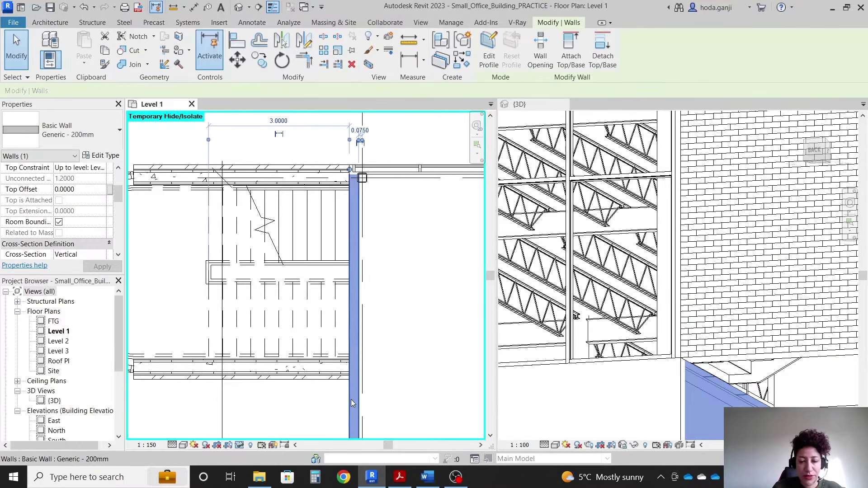
{"action": "key", "text": "Escape"}
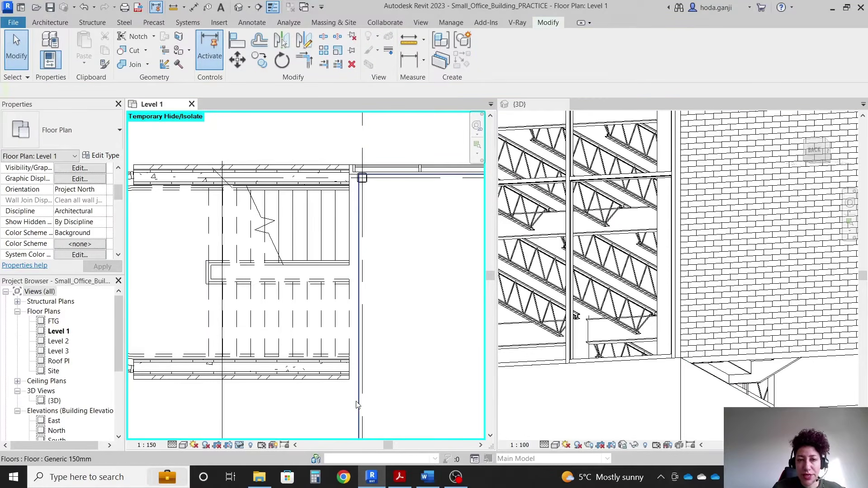
{"action": "scroll", "coordinate": [327, 245], "scroll_direction": "down", "scroll_amount": 5}
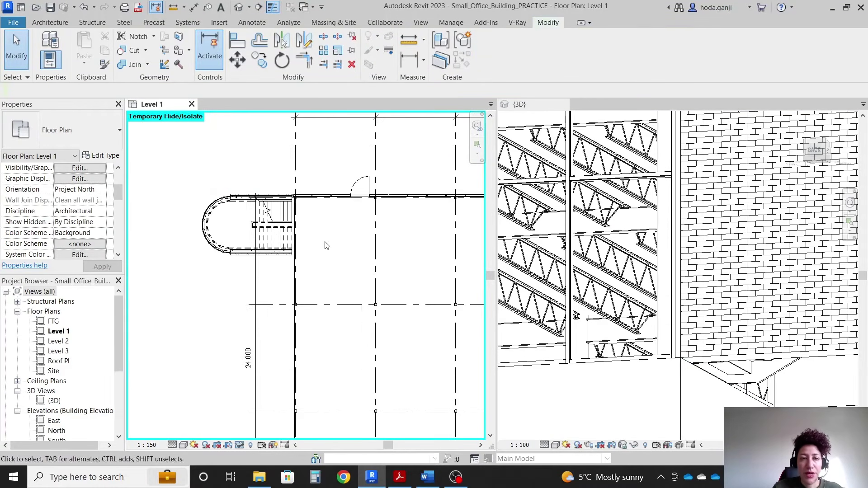
{"action": "scroll", "coordinate": [326, 245], "scroll_direction": "down", "scroll_amount": 3}
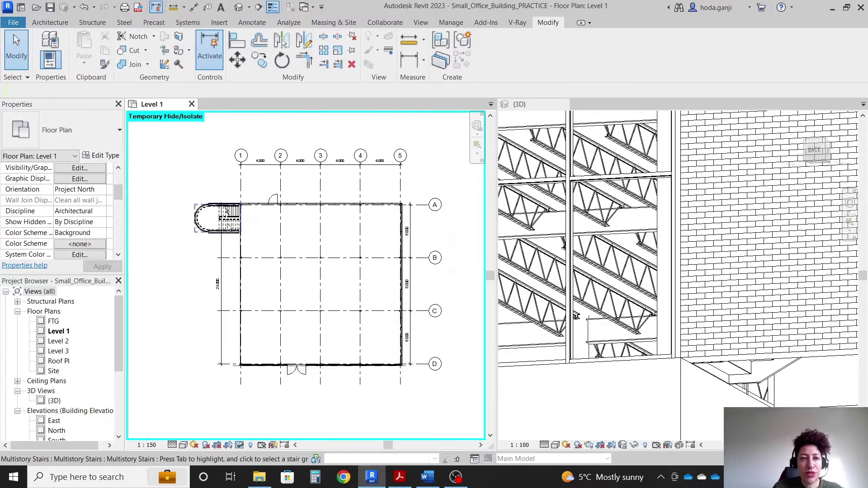
Step: Copy the Stairs group and paste it outside the building's east side, between grids C and D
{"action": "scroll", "coordinate": [349, 147], "scroll_direction": "up", "scroll_amount": 3}
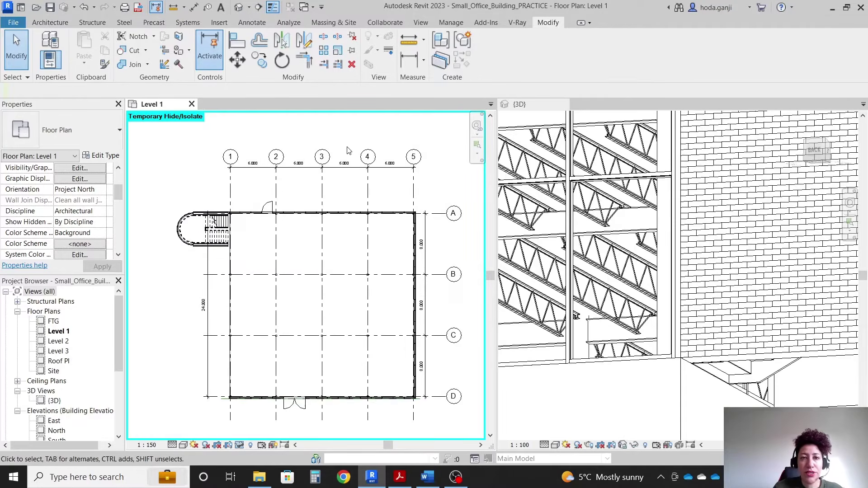
{"action": "scroll", "coordinate": [353, 149], "scroll_direction": "down", "scroll_amount": 2}
{"action": "left_click", "coordinate": [235, 239]}
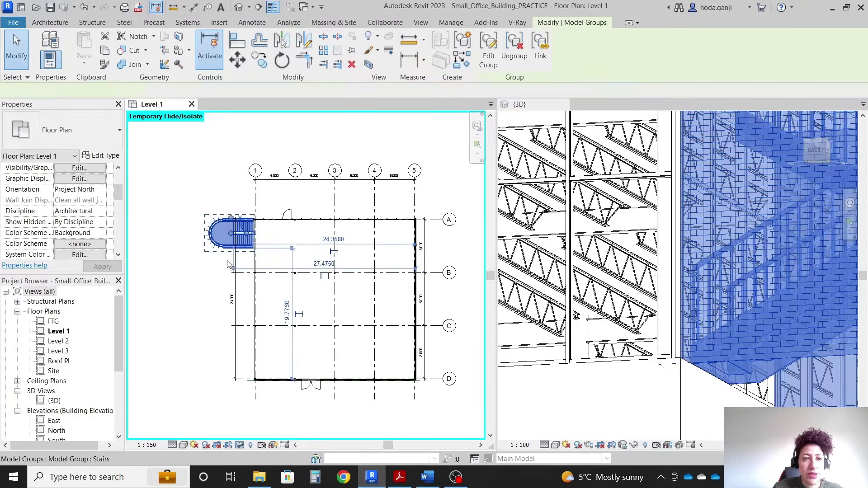
{"action": "scroll", "coordinate": [220, 260], "scroll_direction": "down", "scroll_amount": 2}
{"action": "key", "text": "ctrl+c"}
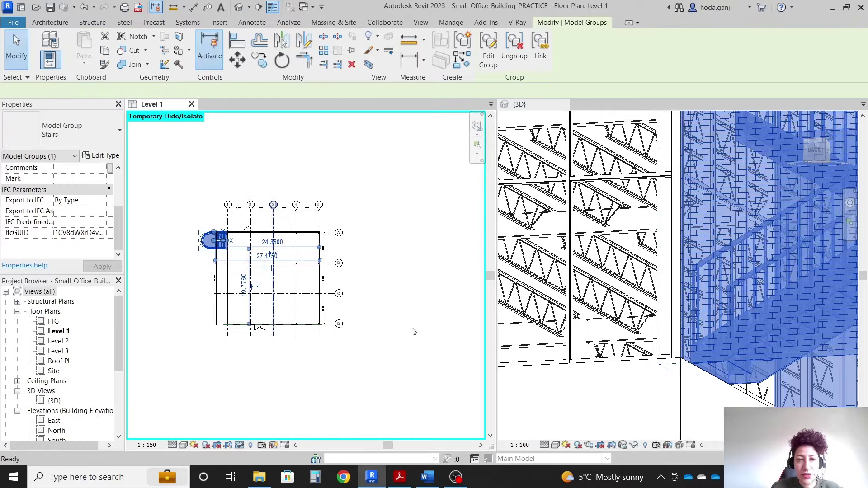
{"action": "key", "text": "ctrl+v"}
{"action": "scroll", "coordinate": [378, 313], "scroll_direction": "up", "scroll_amount": 2}
{"action": "left_click", "coordinate": [378, 314]}
{"action": "scroll", "coordinate": [351, 346], "scroll_direction": "up", "scroll_amount": 2}
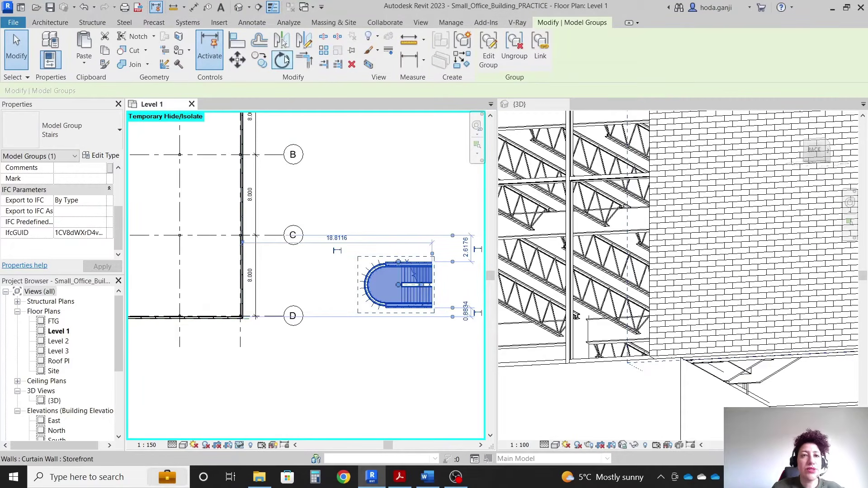
Step: Rotate the pasted Stairs group 180 degrees
{"action": "left_click", "coordinate": [282, 60]}
{"action": "left_click", "coordinate": [211, 91]}
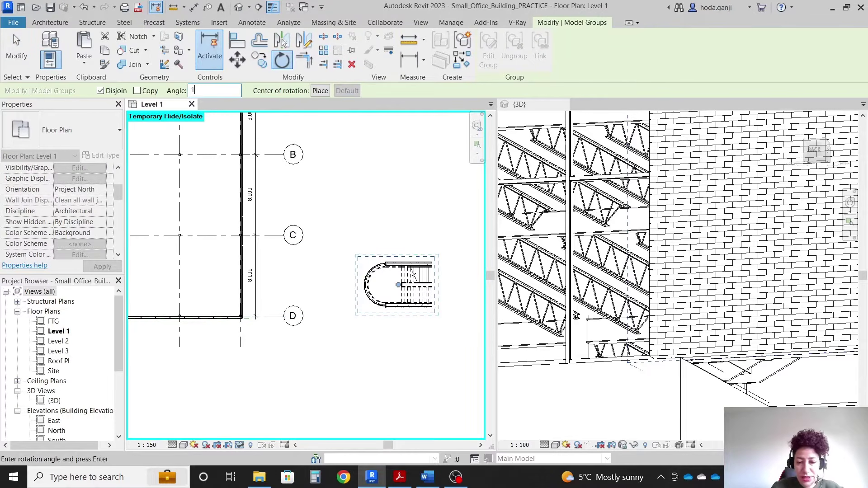
{"action": "type", "text": "180"}
{"action": "key", "text": "Return"}
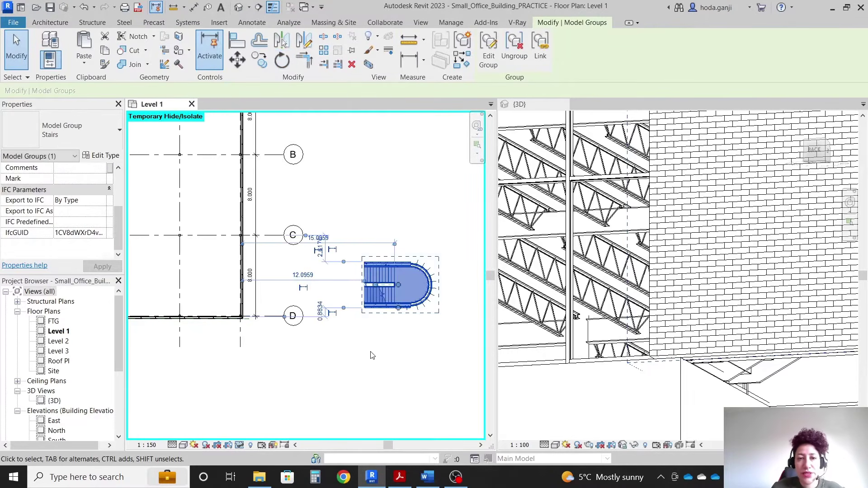
{"action": "key", "text": "Escape"}
{"action": "scroll", "coordinate": [281, 357], "scroll_direction": "up", "scroll_amount": 4}
{"action": "scroll", "coordinate": [238, 294], "scroll_direction": "down", "scroll_amount": 2}
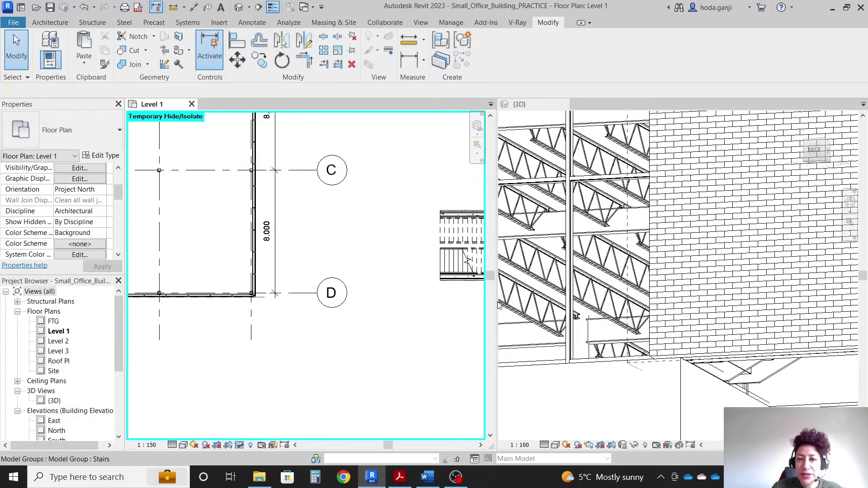
Step: Inspect the pasted stairs in the 3D view and the east storefront curtain wall near grid D
{"action": "scroll", "coordinate": [685, 287], "scroll_direction": "down", "scroll_amount": 5}
{"action": "middle_click_drag", "start_coordinate": [757, 320], "coordinate": [633, 316], "text": "shift"}
{"action": "scroll", "coordinate": [632, 315], "scroll_direction": "down", "scroll_amount": 3}
{"action": "scroll", "coordinate": [838, 325], "scroll_direction": "up", "scroll_amount": 3}
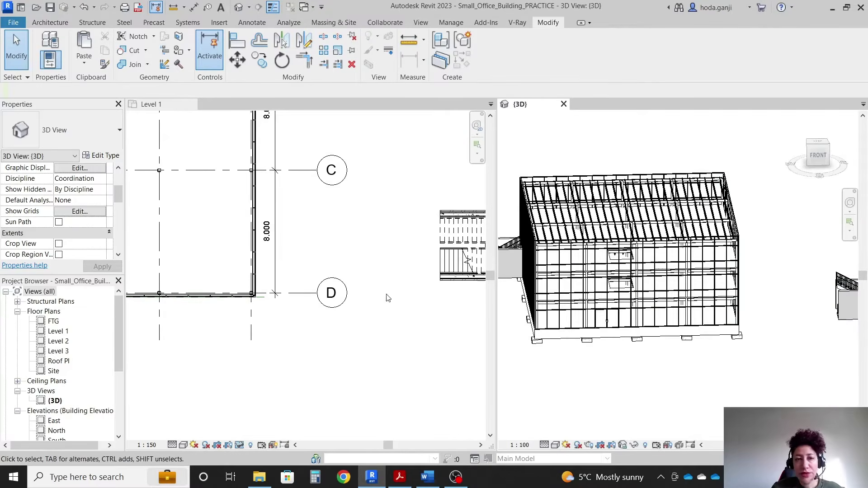
{"action": "scroll", "coordinate": [244, 280], "scroll_direction": "up", "scroll_amount": 3}
{"action": "left_click", "coordinate": [281, 253]}
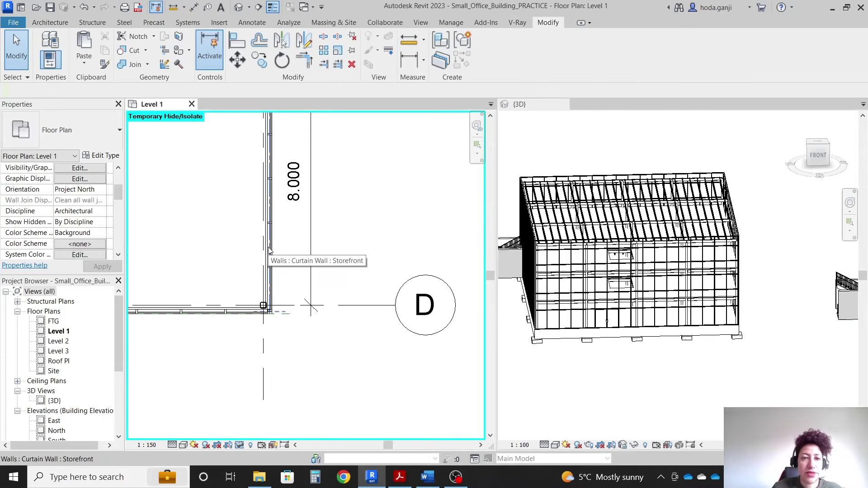
{"action": "left_click", "coordinate": [269, 249]}
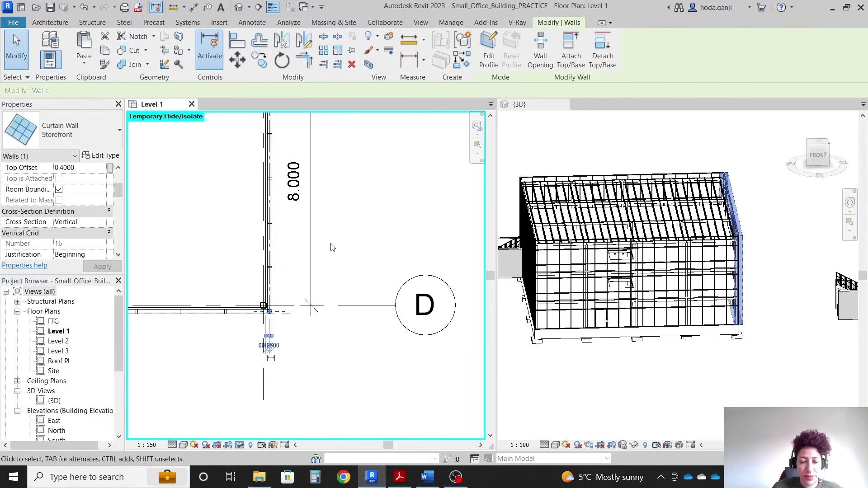
{"action": "key", "text": "Escape"}
Step: Move the 8.000 grid dimension string on the east side outward, beyond the grid bubbles
{"action": "scroll", "coordinate": [331, 246], "scroll_direction": "down", "scroll_amount": 5}
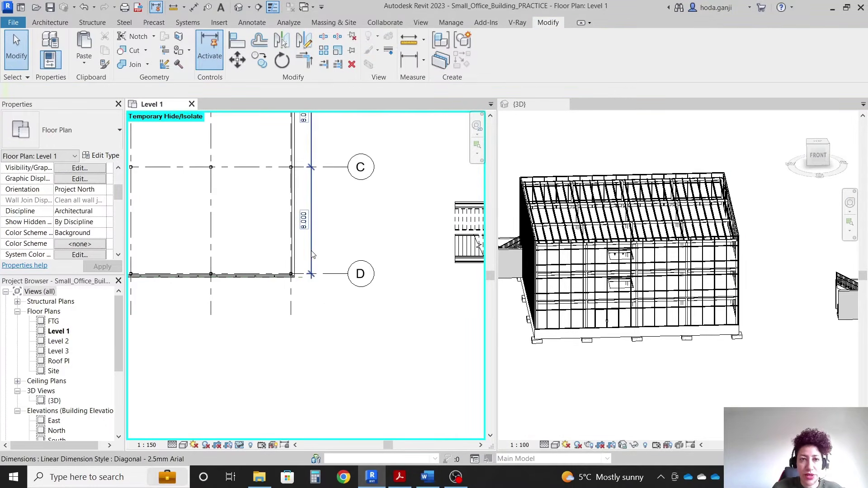
{"action": "scroll", "coordinate": [318, 213], "scroll_direction": "up", "scroll_amount": 2}
{"action": "left_click", "coordinate": [315, 201]}
{"action": "scroll", "coordinate": [315, 201], "scroll_direction": "up", "scroll_amount": 3}
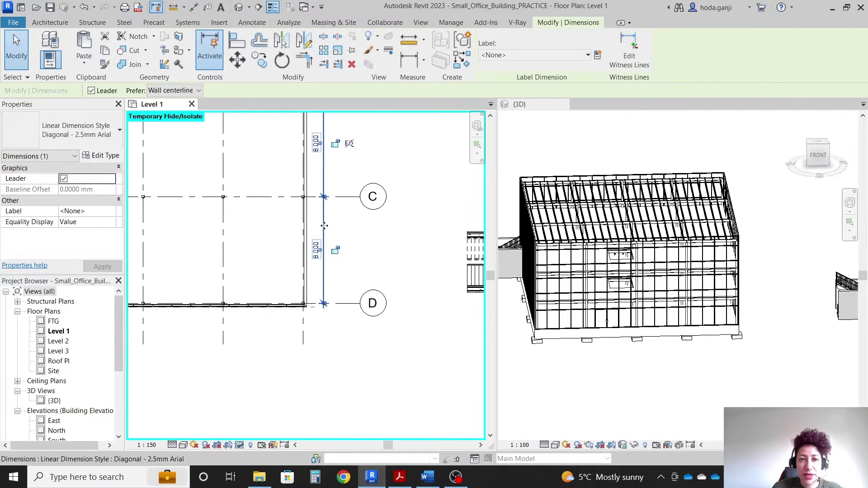
{"action": "left_click_drag", "start_coordinate": [324, 226], "coordinate": [420, 229]}
{"action": "scroll", "coordinate": [413, 294], "scroll_direction": "down", "scroll_amount": 1}
{"action": "scroll", "coordinate": [413, 294], "scroll_direction": "up", "scroll_amount": 1}
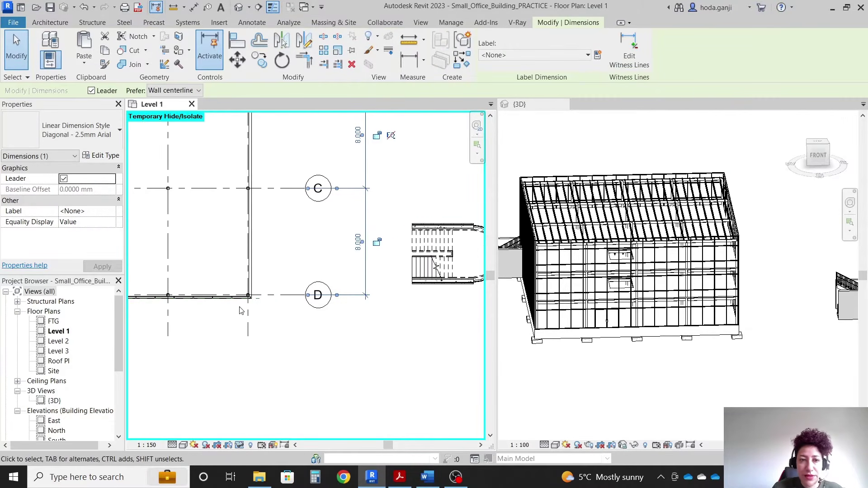
Step: Move the east Stairs group westward, closer to the building's east wall near grid D
{"action": "left_click", "coordinate": [435, 265]}
{"action": "scroll", "coordinate": [392, 288], "scroll_direction": "up", "scroll_amount": 3}
{"action": "left_click", "coordinate": [419, 332]}
{"action": "scroll", "coordinate": [419, 333], "scroll_direction": "up", "scroll_amount": 1}
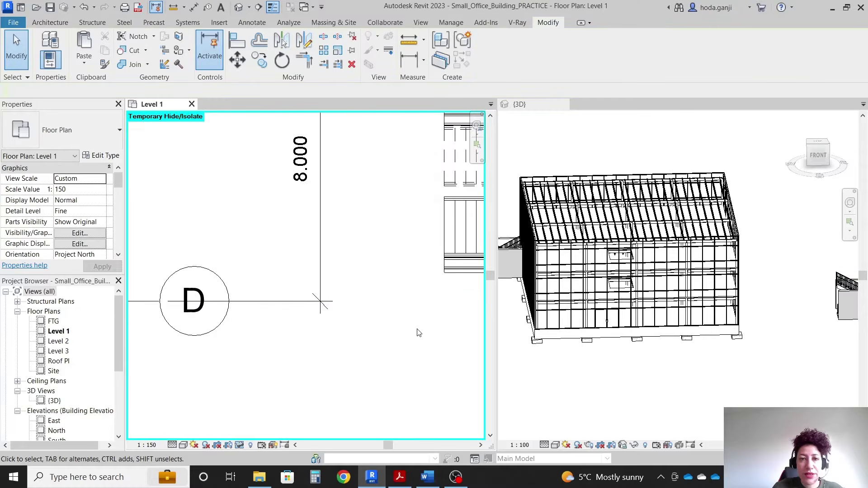
{"action": "left_click", "coordinate": [435, 271]}
{"action": "key", "text": "m"}
{"action": "key", "text": "v"}
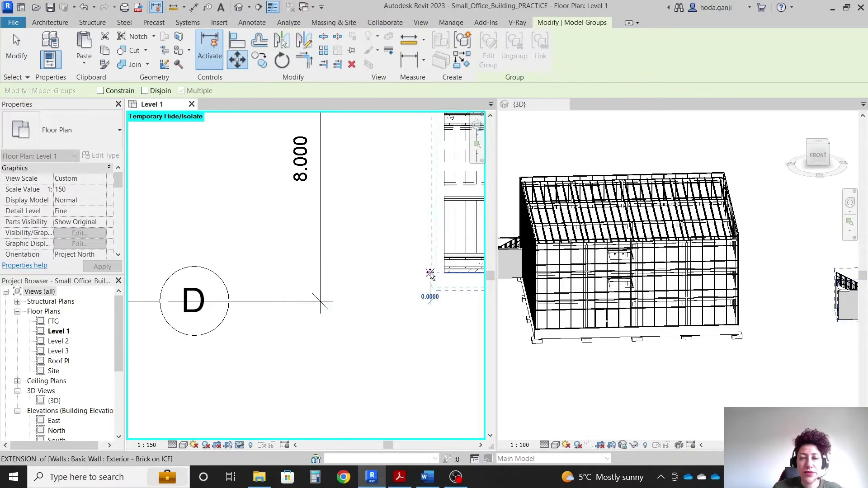
{"action": "left_click", "coordinate": [430, 273]}
{"action": "scroll", "coordinate": [430, 271], "scroll_direction": "down", "scroll_amount": 3}
{"action": "scroll", "coordinate": [278, 229], "scroll_direction": "up", "scroll_amount": 2}
{"action": "left_click", "coordinate": [354, 270]}
{"action": "scroll", "coordinate": [324, 322], "scroll_direction": "up", "scroll_amount": 1}
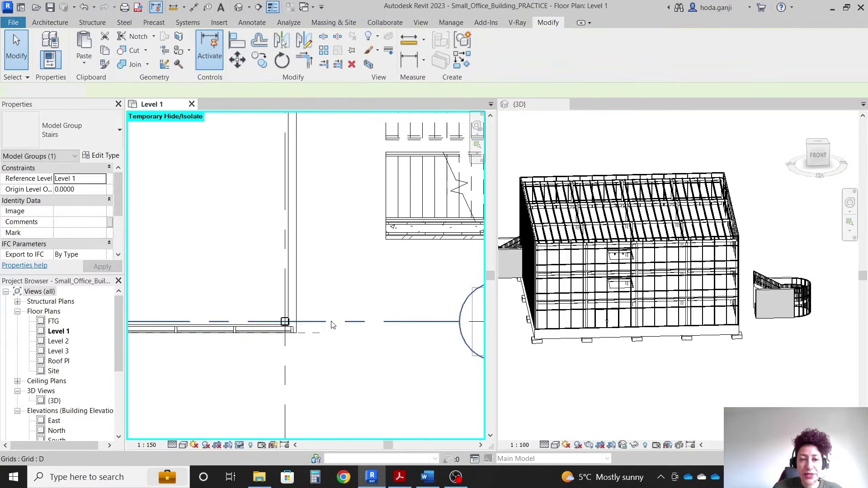
Step: Align the east Stairs group with the outer faces of the building's east and south walls at the grid D corner
{"action": "left_click", "coordinate": [357, 360]}
{"action": "scroll", "coordinate": [397, 246], "scroll_direction": "up", "scroll_amount": 1}
{"action": "key", "text": "a"}
{"action": "key", "text": "l"}
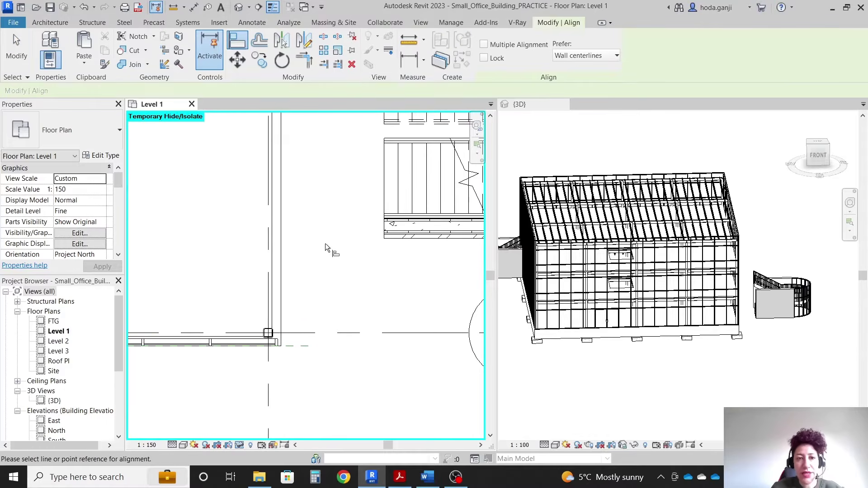
{"action": "left_click", "coordinate": [281, 240]}
{"action": "left_click", "coordinate": [386, 197]}
{"action": "scroll", "coordinate": [259, 351], "scroll_direction": "up", "scroll_amount": 2}
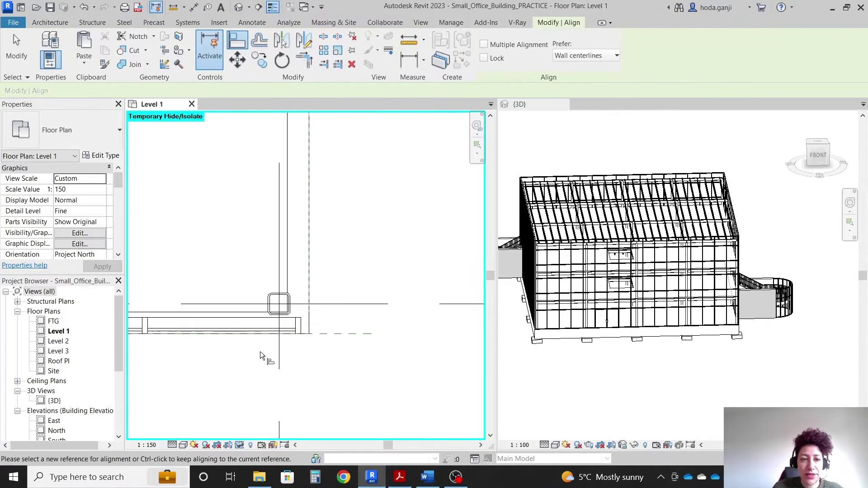
{"action": "left_click", "coordinate": [316, 337]}
{"action": "scroll", "coordinate": [314, 344], "scroll_direction": "down", "scroll_amount": 3}
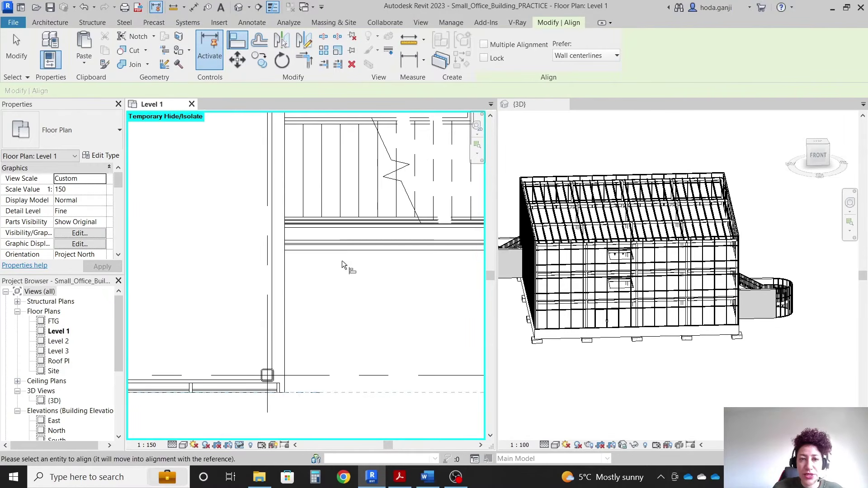
{"action": "key", "text": "Escape"}
{"action": "scroll", "coordinate": [229, 330], "scroll_direction": "down", "scroll_amount": 2}
{"action": "key", "text": "Escape"}
{"action": "scroll", "coordinate": [229, 331], "scroll_direction": "down", "scroll_amount": 1}
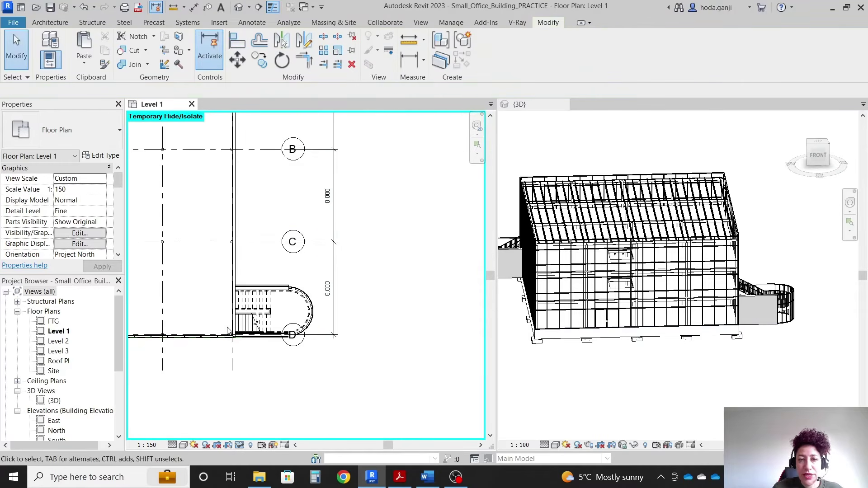
Step: Extend the lettered grid lines eastward past the stairs and move the 8.000 dimension string inside the grid bubbles
{"action": "left_click", "coordinate": [293, 242]}
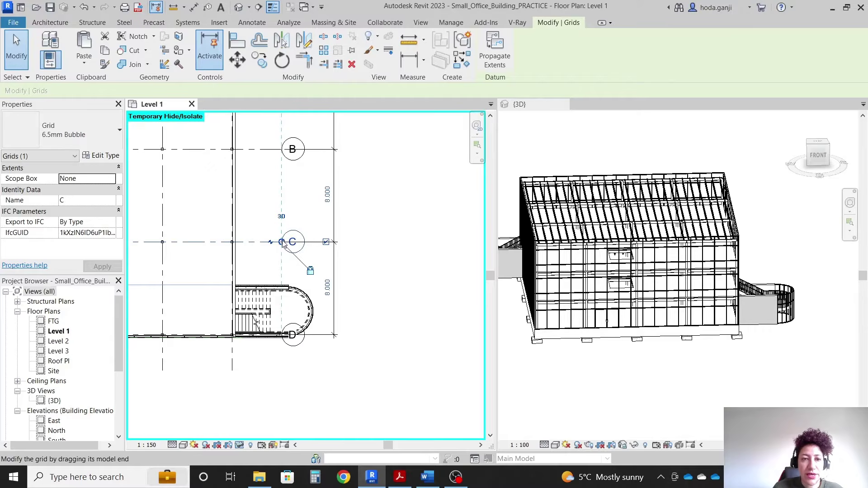
{"action": "left_click_drag", "start_coordinate": [281, 242], "coordinate": [321, 247]}
{"action": "left_click", "coordinate": [343, 376]}
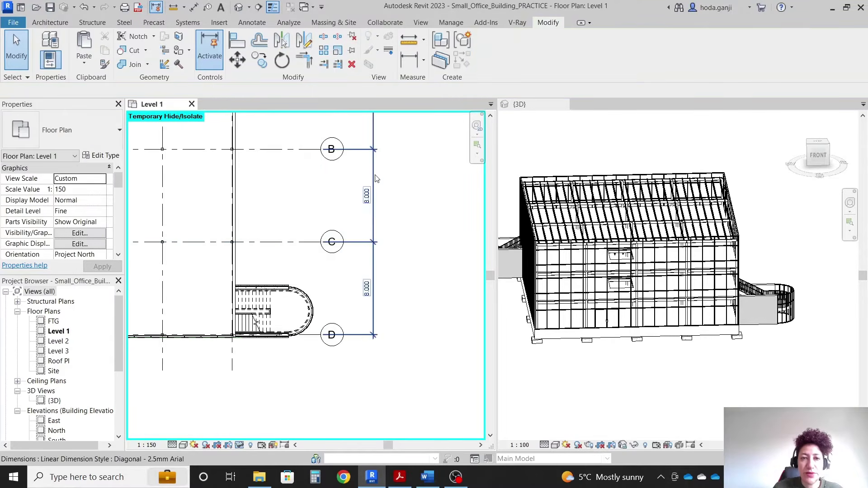
{"action": "left_click", "coordinate": [373, 221]}
{"action": "left_click_drag", "start_coordinate": [379, 228], "coordinate": [317, 224]}
{"action": "key", "text": "Escape"}
{"action": "scroll", "coordinate": [307, 322], "scroll_direction": "up", "scroll_amount": 4}
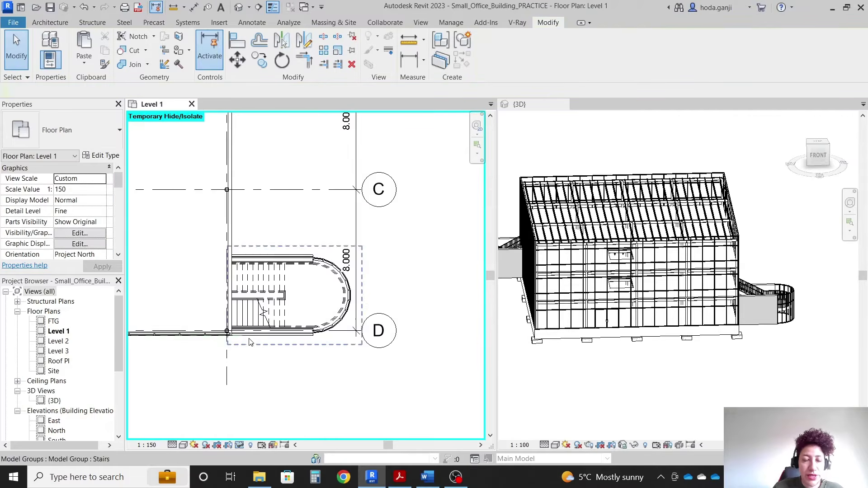
Step: Compare the east stairs' position at grid D with the Elevator & Exit Stairs detail in the scope PDF in Acrobat
{"action": "scroll", "coordinate": [334, 224], "scroll_direction": "up", "scroll_amount": 1}
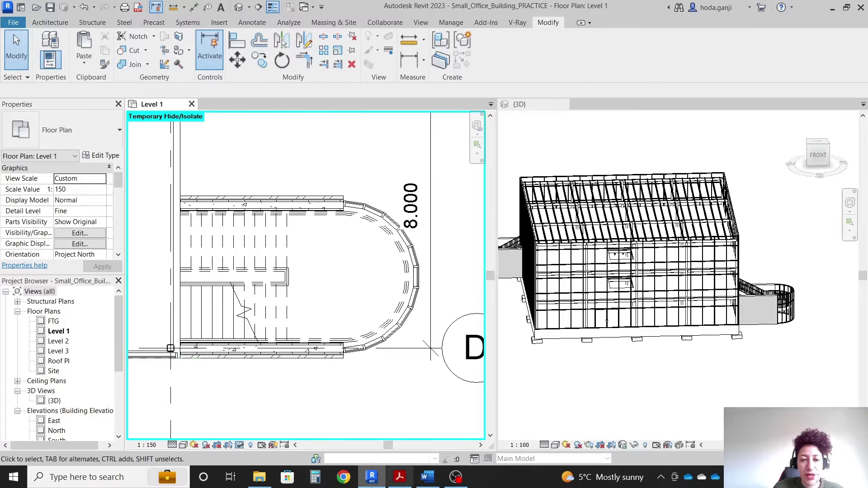
{"action": "left_click", "coordinate": [399, 480]}
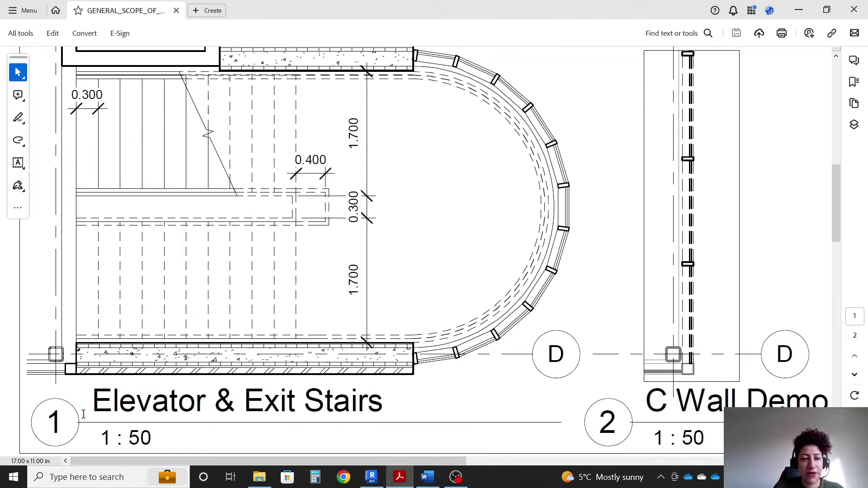
{"action": "left_click", "coordinate": [402, 480]}
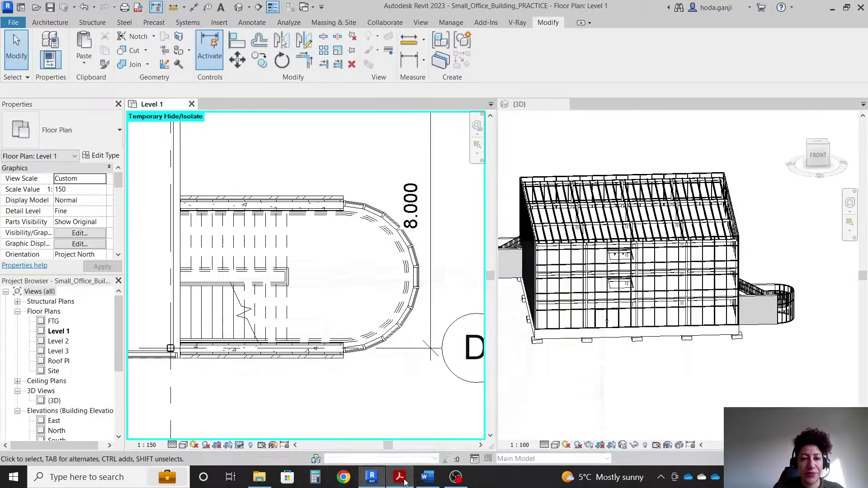
Step: Reset the temporary hide/isolate in the Level 1 plan
{"action": "left_click", "coordinate": [238, 444]}
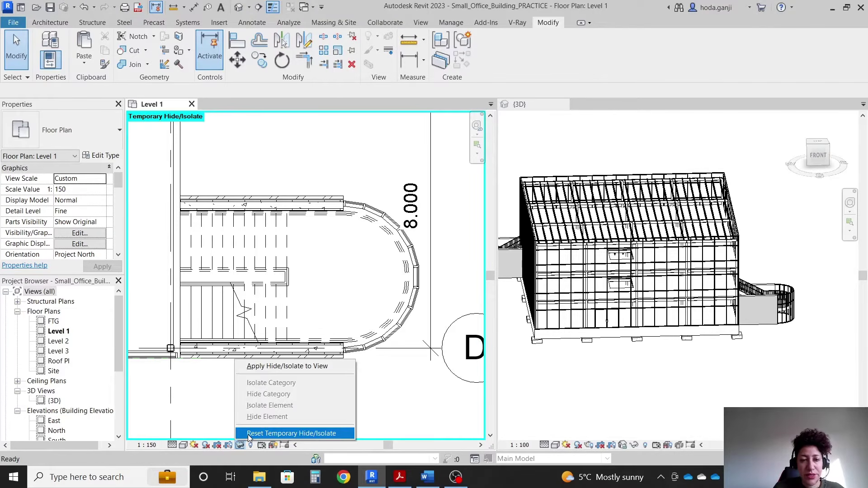
{"action": "left_click", "coordinate": [249, 434]}
Step: Read the curtain wall demolition requirement for phase New Exits in the Word task list and return to Revit
{"action": "key", "text": "alt+Tab"}
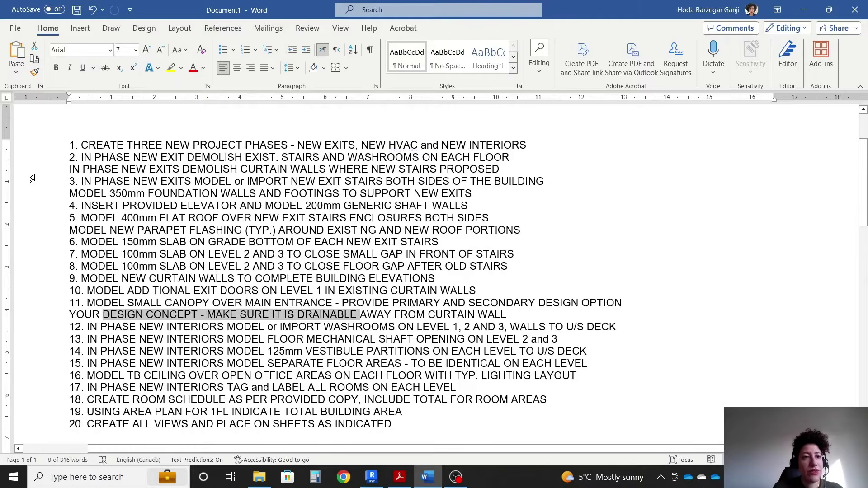
{"action": "left_click_drag", "start_coordinate": [84, 169], "coordinate": [369, 170]}
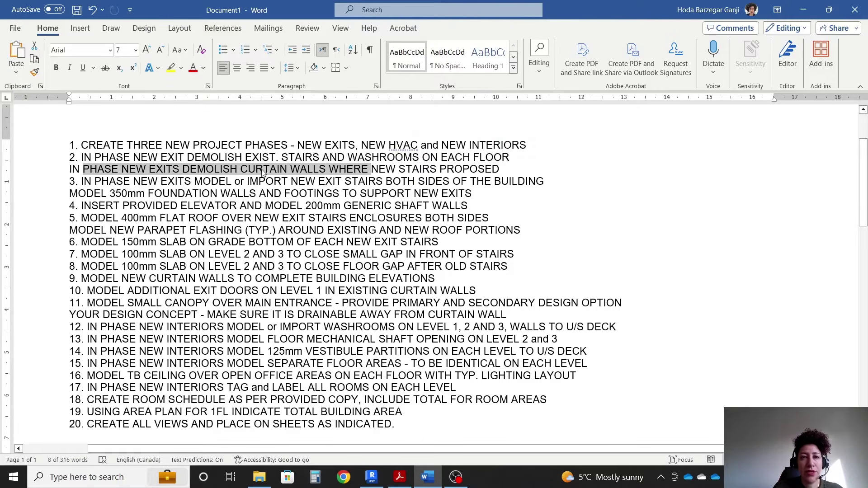
{"action": "left_click", "coordinate": [428, 476]}
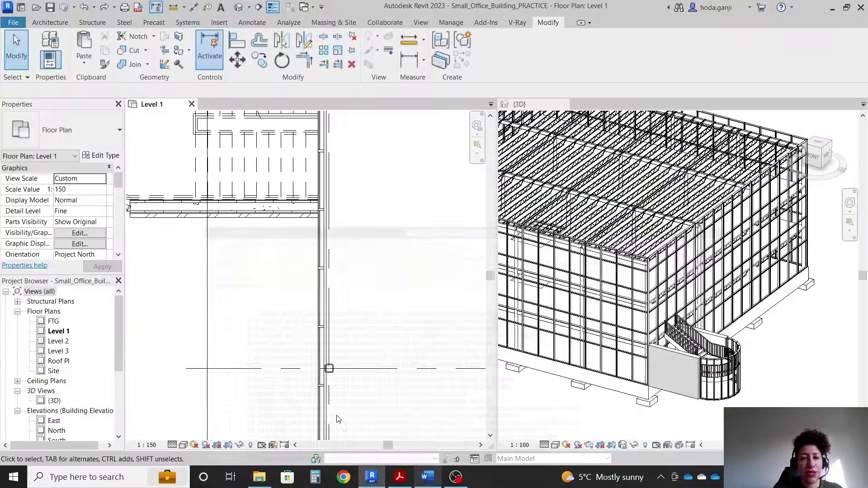
Step: Start the Demolish tool and set the Level 1 plan's phase to Existing
{"action": "scroll", "coordinate": [272, 312], "scroll_direction": "down", "scroll_amount": 3}
{"action": "scroll", "coordinate": [279, 314], "scroll_direction": "up", "scroll_amount": 2}
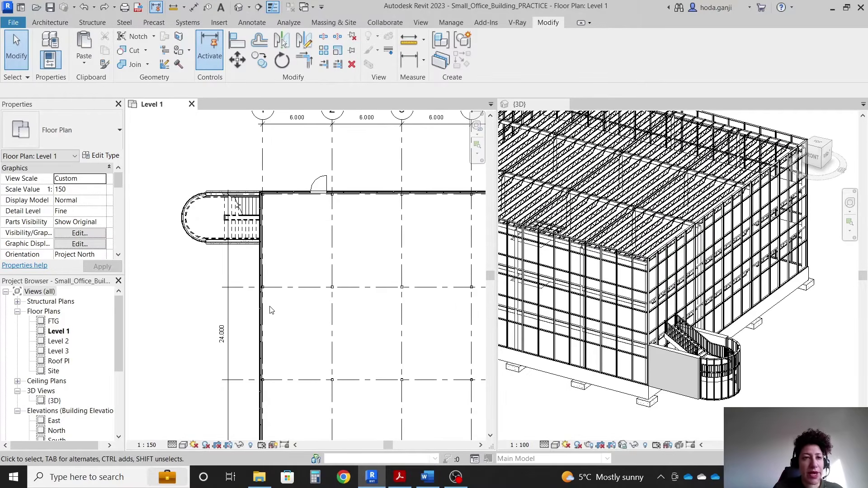
{"action": "left_click", "coordinate": [179, 64]}
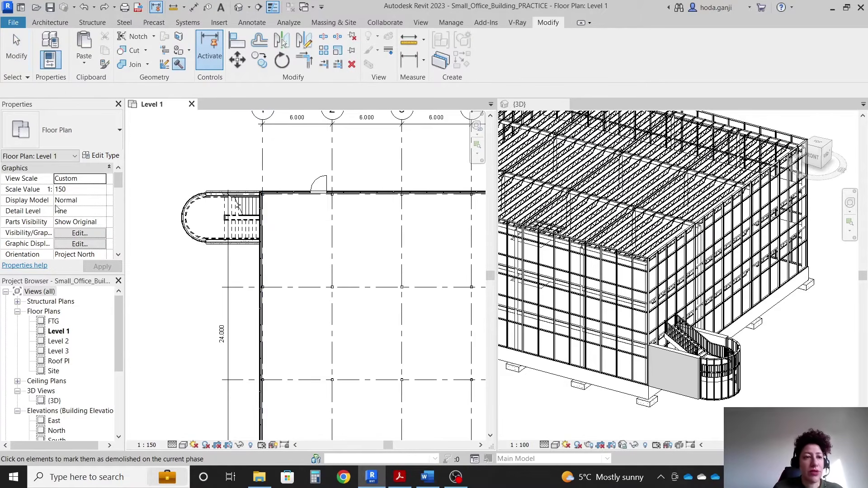
{"action": "scroll", "coordinate": [69, 208], "scroll_direction": "down", "scroll_amount": 6}
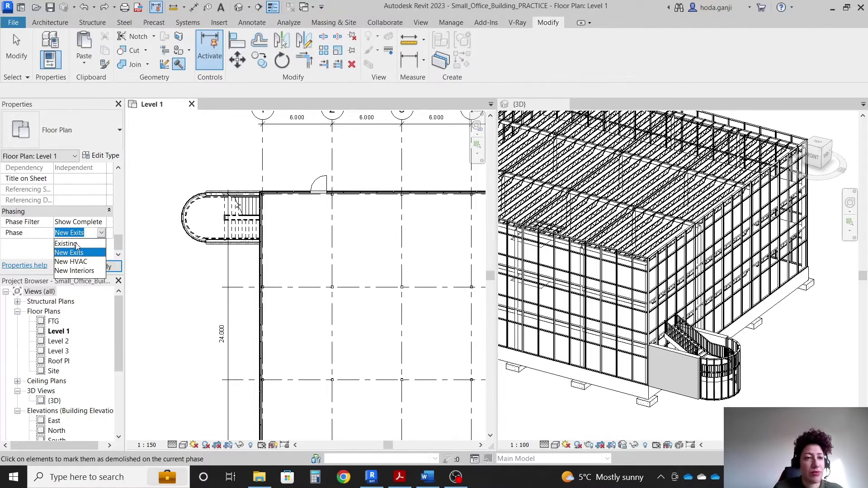
{"action": "left_click", "coordinate": [76, 244]}
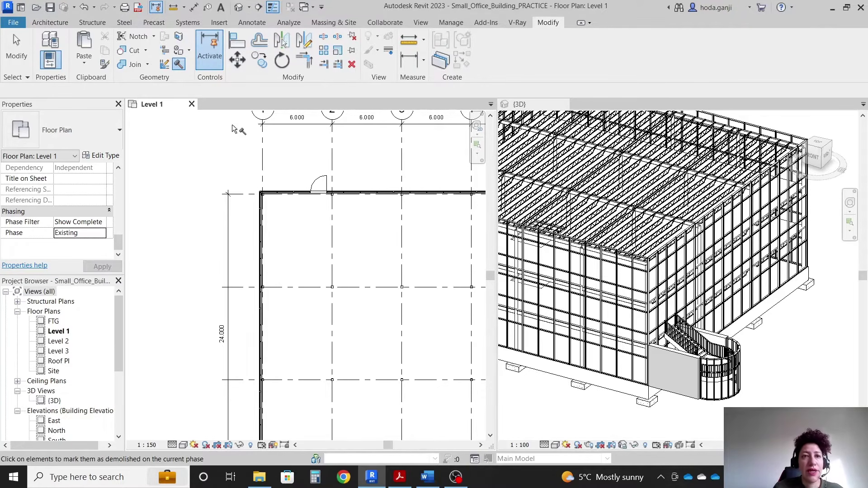
Step: Demolish the storefront curtain wall along the building's east side
{"action": "scroll", "coordinate": [206, 154], "scroll_direction": "down", "scroll_amount": 2}
{"action": "scroll", "coordinate": [240, 250], "scroll_direction": "up", "scroll_amount": 3}
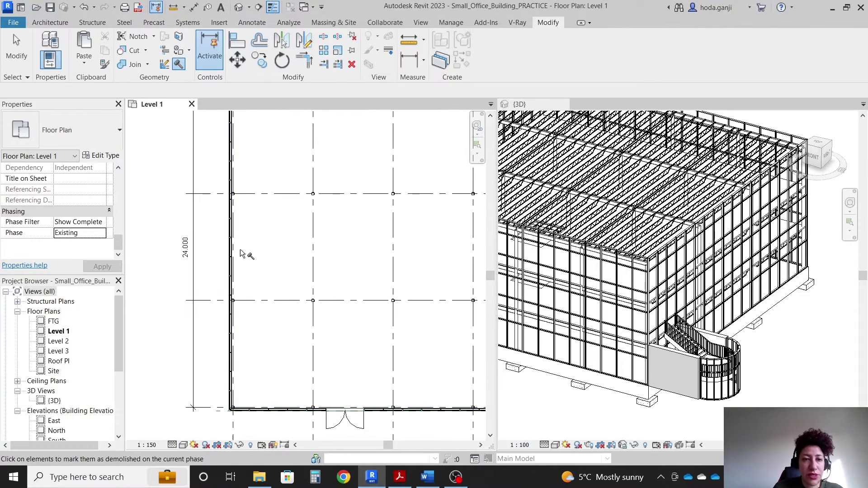
{"action": "scroll", "coordinate": [215, 278], "scroll_direction": "down", "scroll_amount": 3}
{"action": "scroll", "coordinate": [381, 269], "scroll_direction": "up", "scroll_amount": 3}
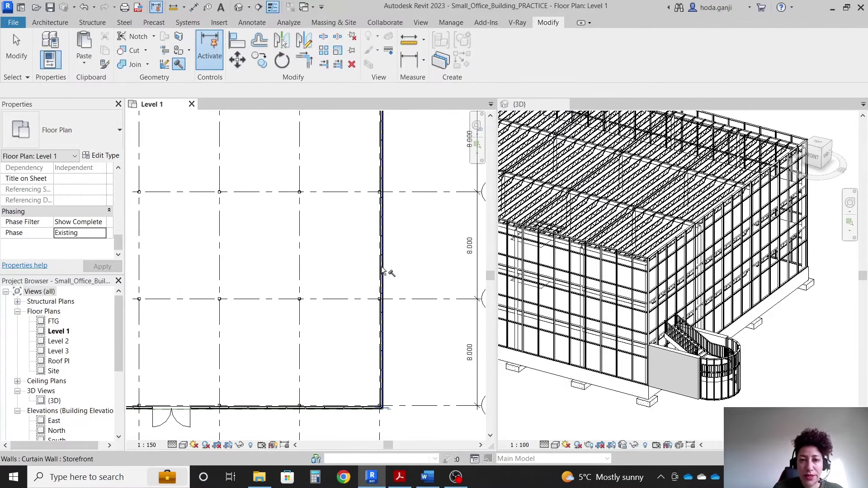
{"action": "left_click", "coordinate": [382, 270]}
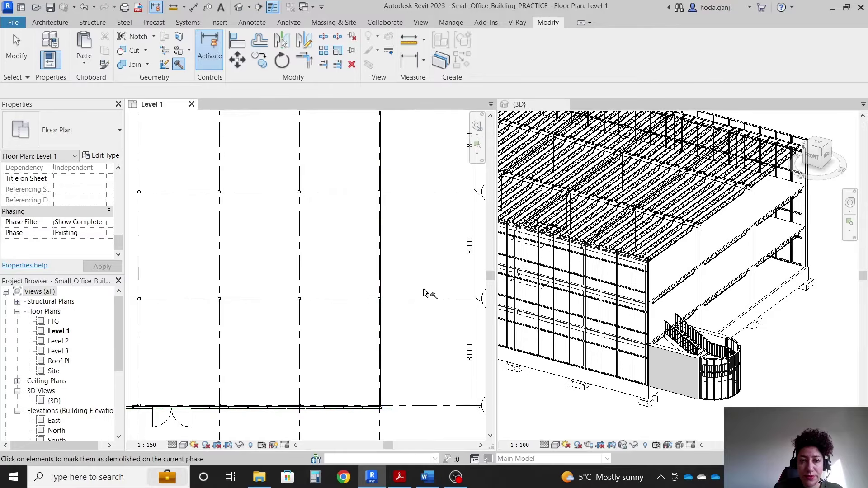
{"action": "scroll", "coordinate": [423, 293], "scroll_direction": "down", "scroll_amount": 3}
{"action": "key", "text": "Escape"}
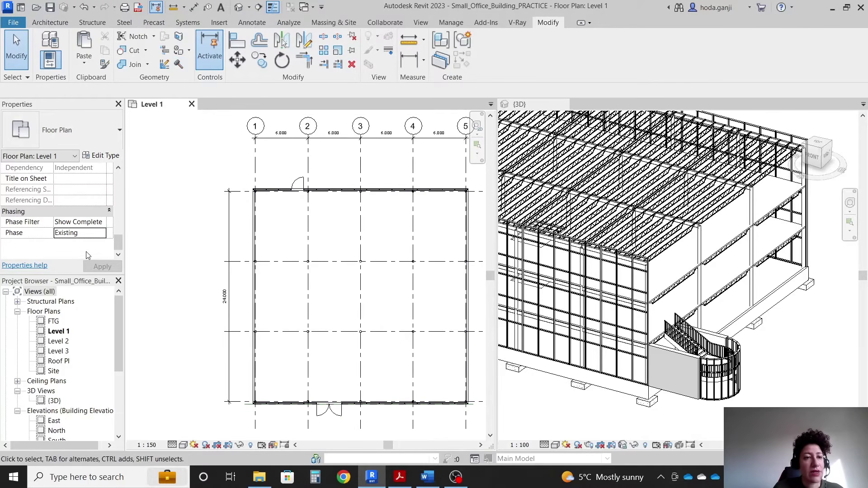
Step: Set the Level 1 plan's phase to New Exits
{"action": "left_click", "coordinate": [102, 233]}
{"action": "left_click", "coordinate": [74, 253]}
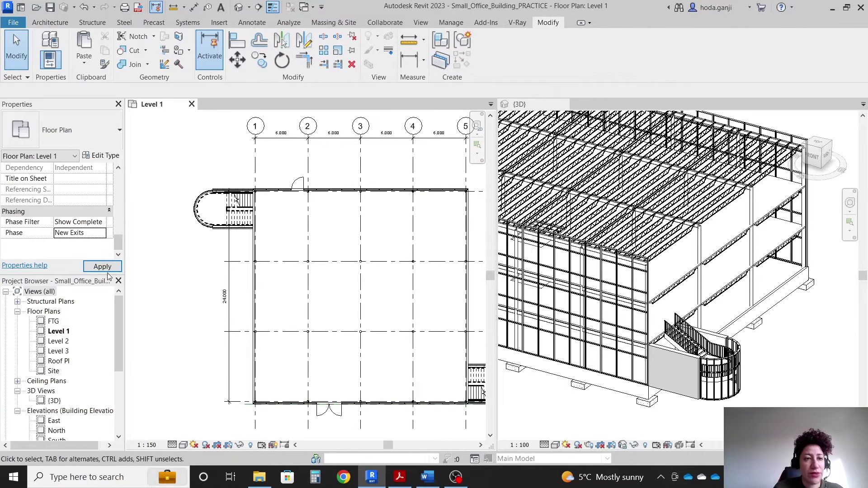
{"action": "scroll", "coordinate": [170, 245], "scroll_direction": "down", "scroll_amount": 2}
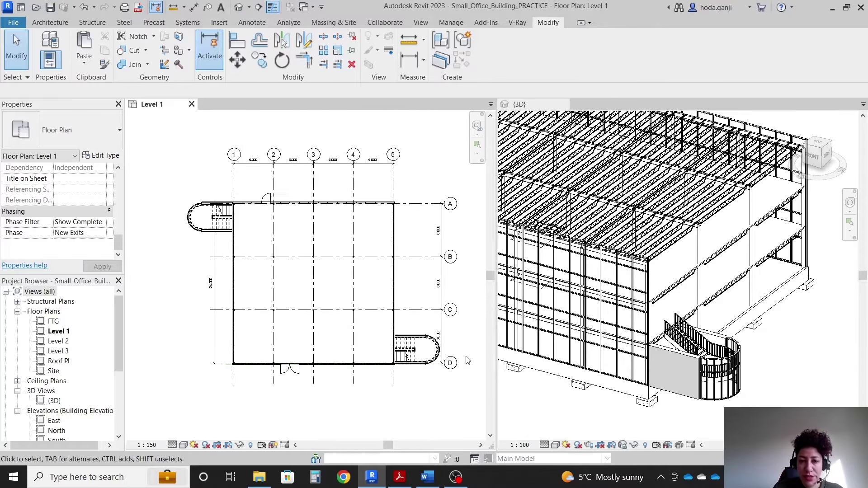
Step: Examine the demolished east curtain wall side in the 3D view and both exit stairs in the Level 1 plan
{"action": "scroll", "coordinate": [466, 356], "scroll_direction": "up", "scroll_amount": 1}
{"action": "scroll", "coordinate": [757, 326], "scroll_direction": "down", "scroll_amount": 3}
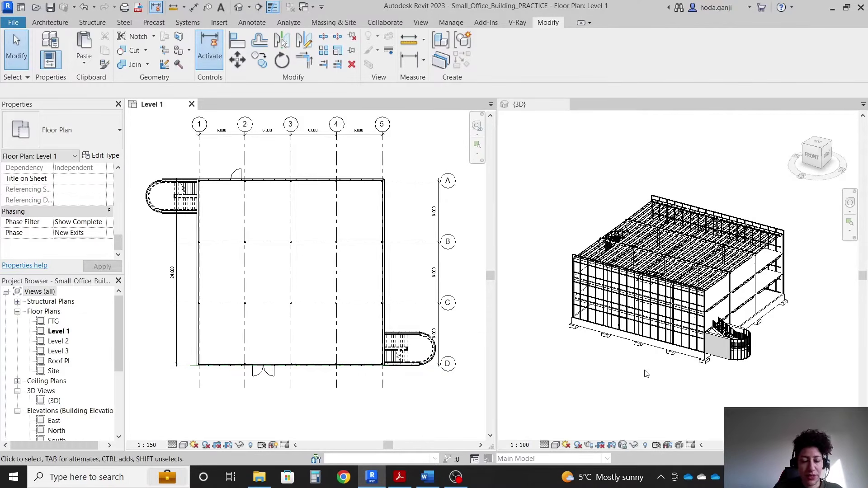
{"action": "left_click", "coordinate": [719, 375]}
{"action": "middle_click_drag", "start_coordinate": [622, 380], "coordinate": [772, 335], "text": "shift"}
{"action": "scroll", "coordinate": [773, 332], "scroll_direction": "up", "scroll_amount": 5}
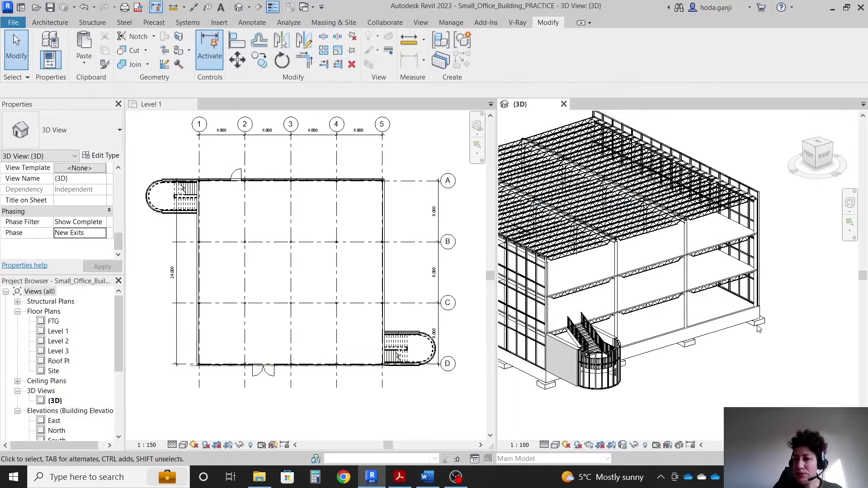
{"action": "scroll", "coordinate": [629, 340], "scroll_direction": "up", "scroll_amount": 2}
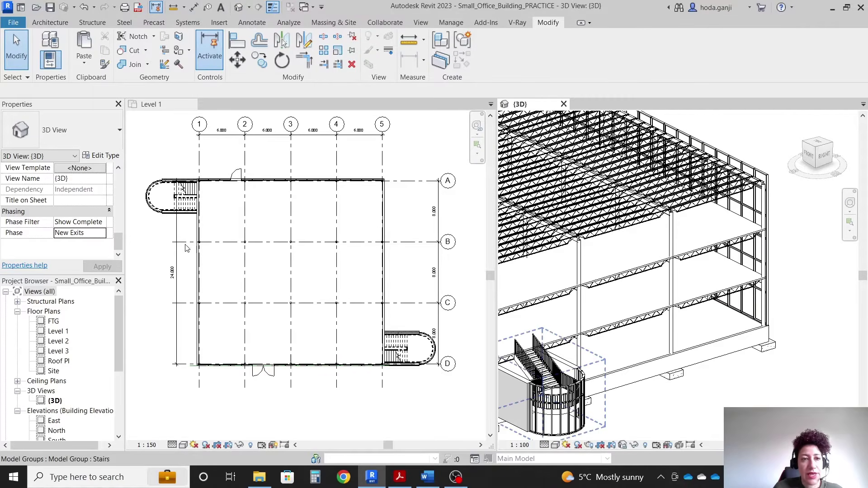
{"action": "scroll", "coordinate": [192, 232], "scroll_direction": "up", "scroll_amount": 2}
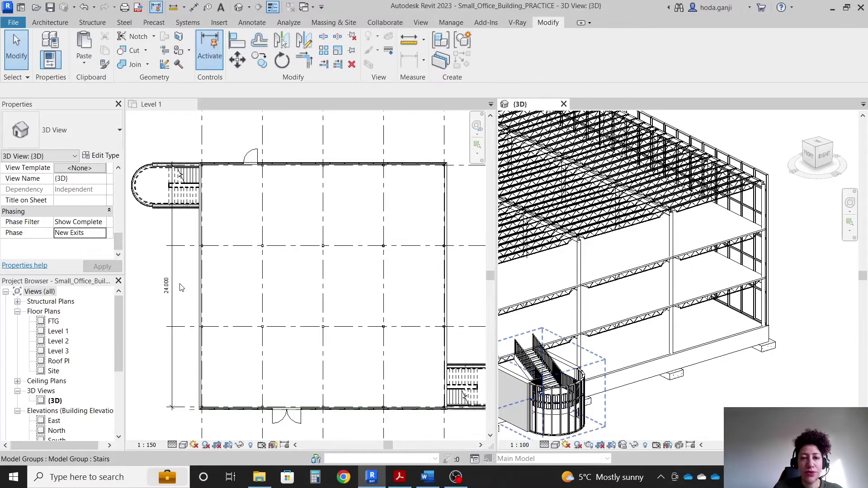
{"action": "scroll", "coordinate": [181, 287], "scroll_direction": "down", "scroll_amount": 2}
{"action": "scroll", "coordinate": [420, 268], "scroll_direction": "up", "scroll_amount": 2}
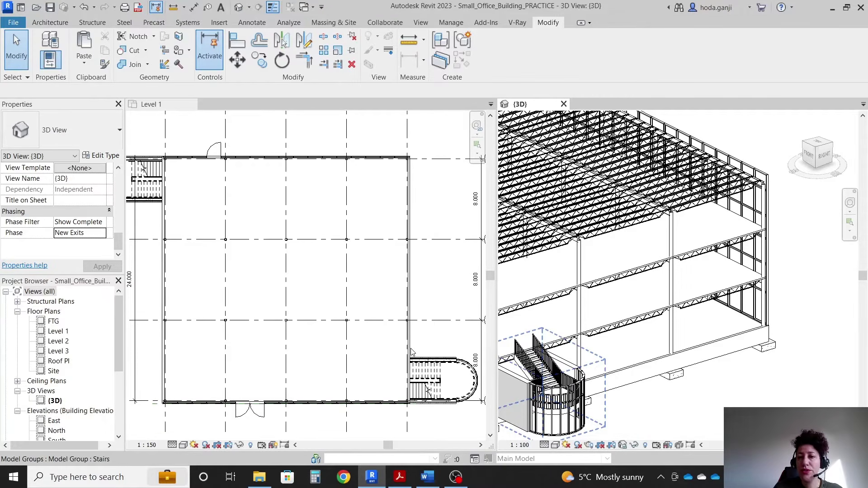
{"action": "scroll", "coordinate": [424, 276], "scroll_direction": "down", "scroll_amount": 2}
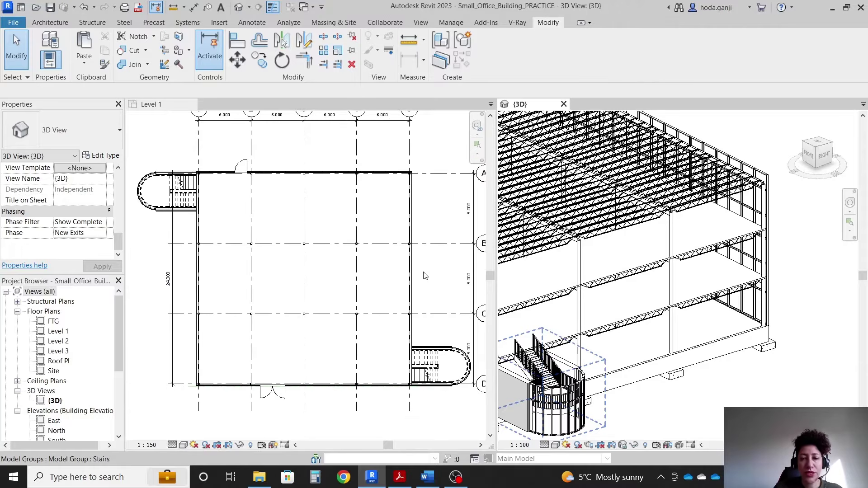
Step: Switch to the Word task list and highlight the item about 350mm foundation walls and footings supporting the new exits
{"action": "left_click", "coordinate": [428, 477]}
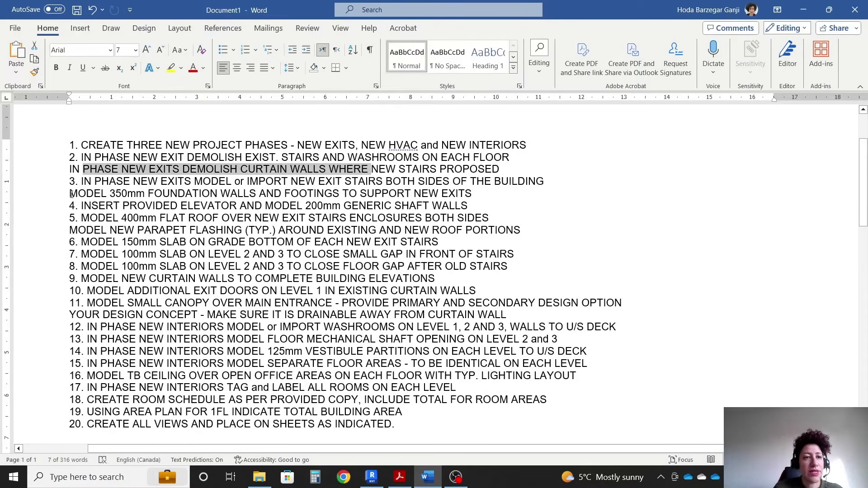
{"action": "left_click_drag", "start_coordinate": [69, 193], "coordinate": [470, 193]}
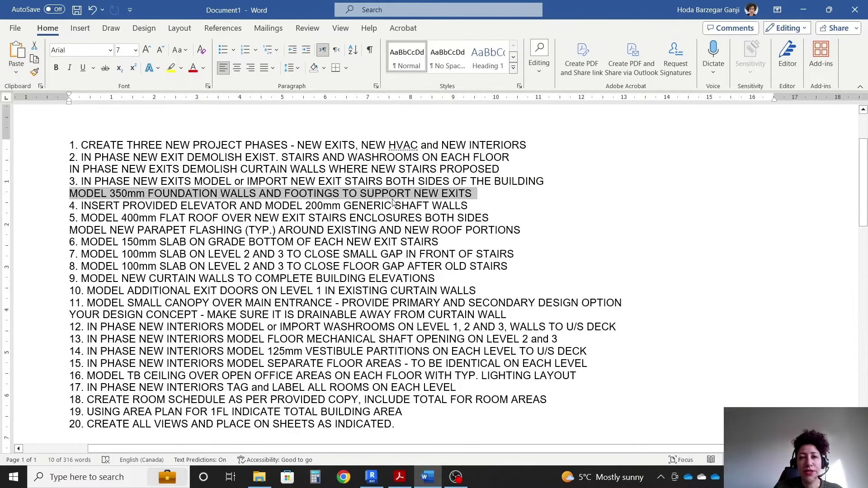
Step: Switch back to Revit and ungroup the Stairs model group at the building's southeast corner
{"action": "left_click", "coordinate": [372, 477]}
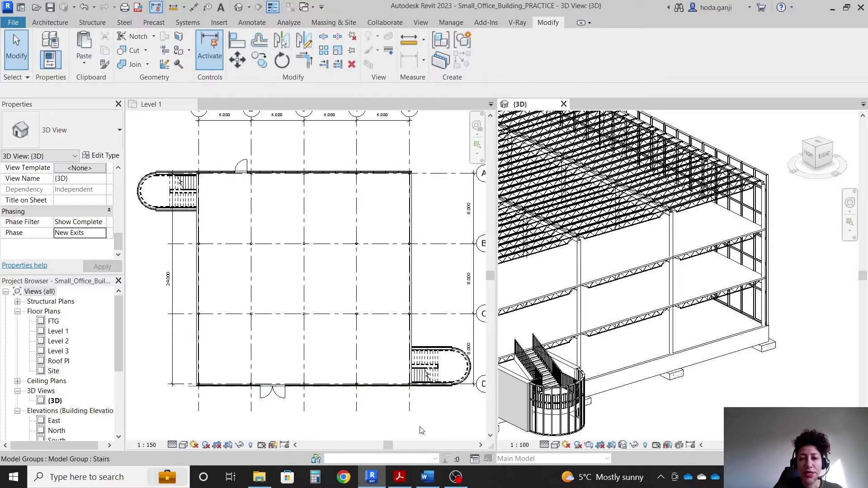
{"action": "scroll", "coordinate": [642, 317], "scroll_direction": "up", "scroll_amount": 5}
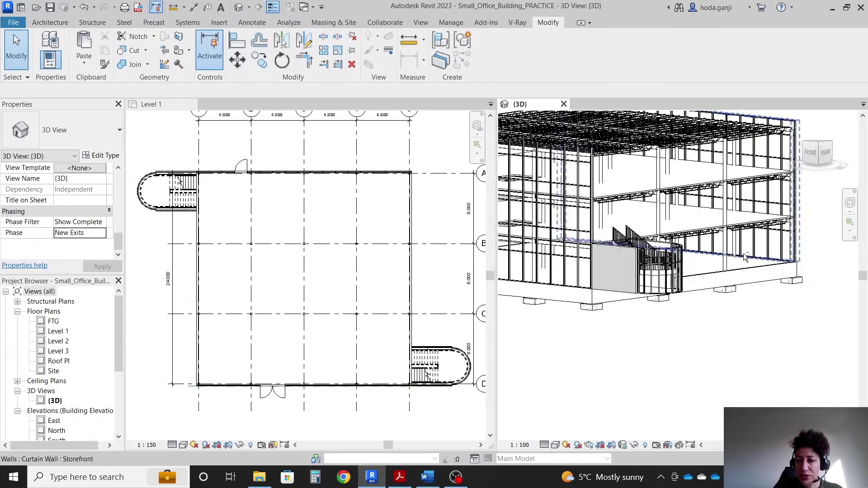
{"action": "scroll", "coordinate": [594, 283], "scroll_direction": "up", "scroll_amount": 2}
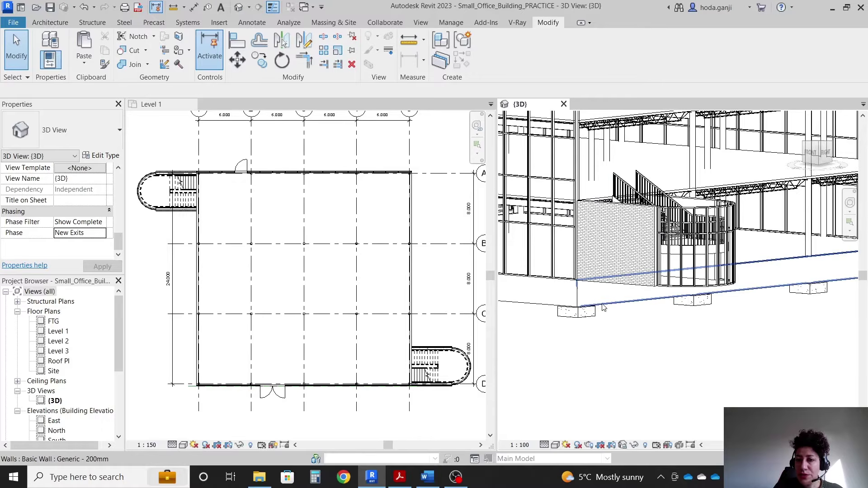
{"action": "left_click", "coordinate": [634, 290]}
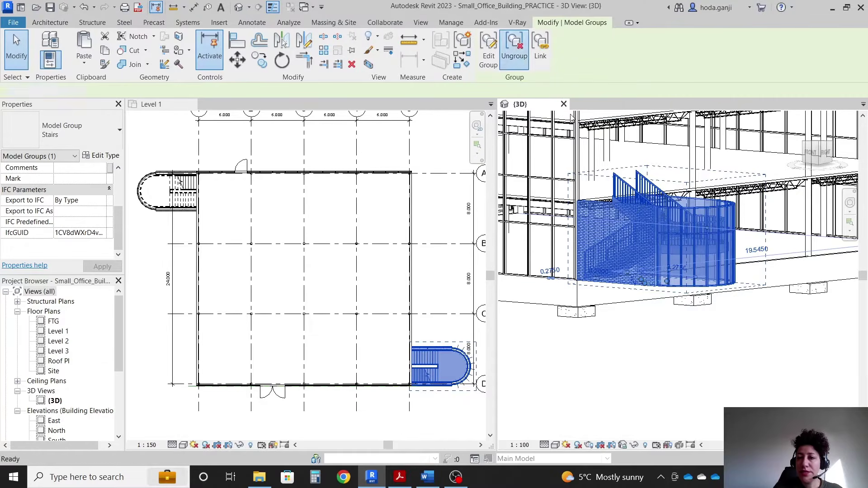
{"action": "left_click", "coordinate": [513, 49]}
{"action": "left_click", "coordinate": [713, 363]}
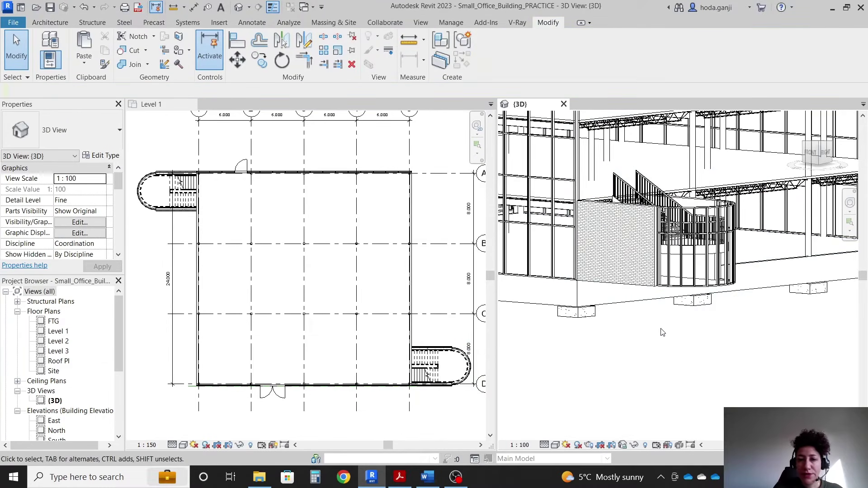
Step: Open the FTG floor plan and set its phase filter to Show Complete
{"action": "middle_click_drag", "start_coordinate": [662, 332], "coordinate": [562, 351], "text": "shift"}
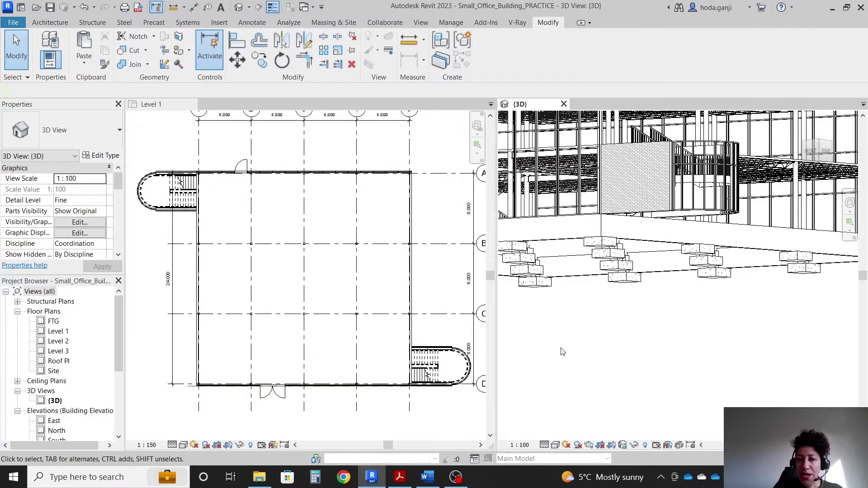
{"action": "scroll", "coordinate": [364, 355], "scroll_direction": "down", "scroll_amount": 2}
{"action": "scroll", "coordinate": [368, 362], "scroll_direction": "up", "scroll_amount": 7}
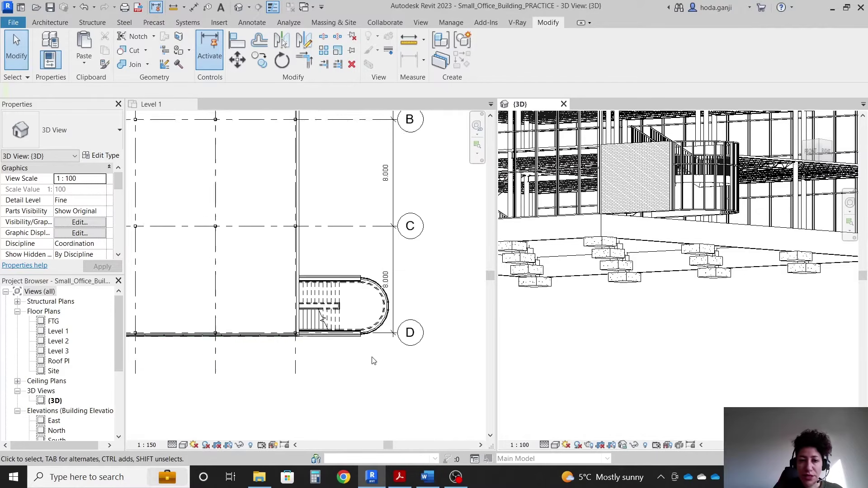
{"action": "double_click", "coordinate": [53, 322]}
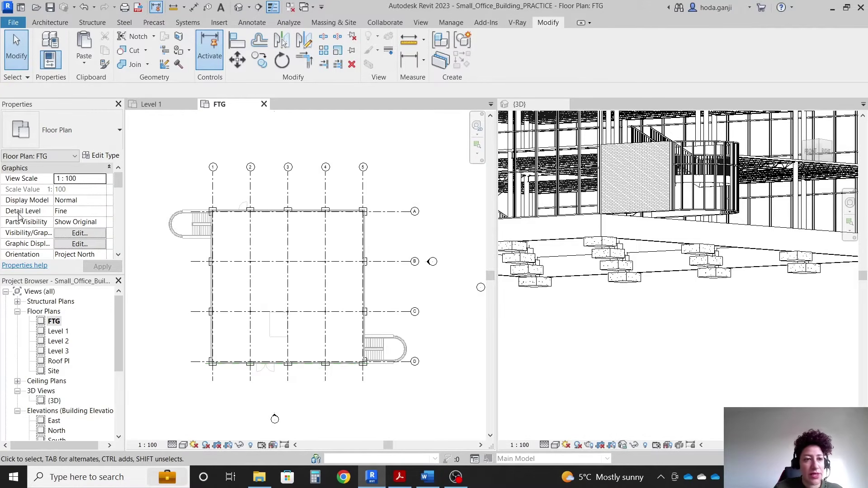
{"action": "scroll", "coordinate": [19, 216], "scroll_direction": "down", "scroll_amount": 5}
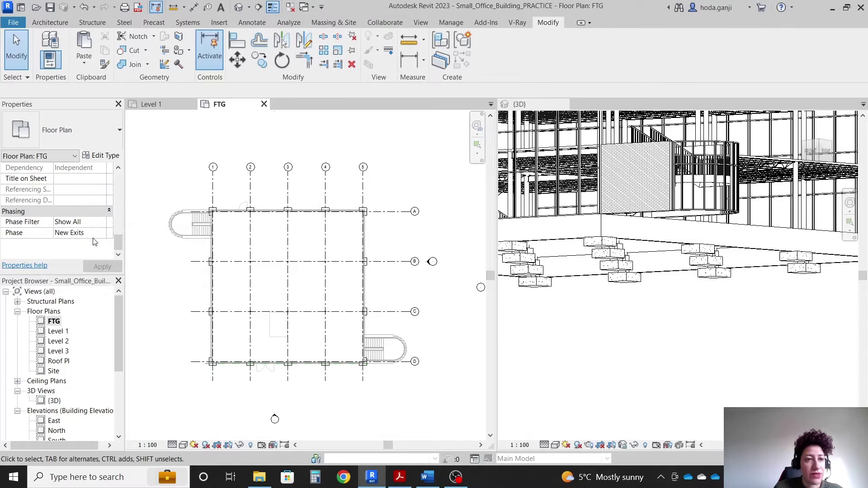
{"action": "left_click", "coordinate": [103, 223]}
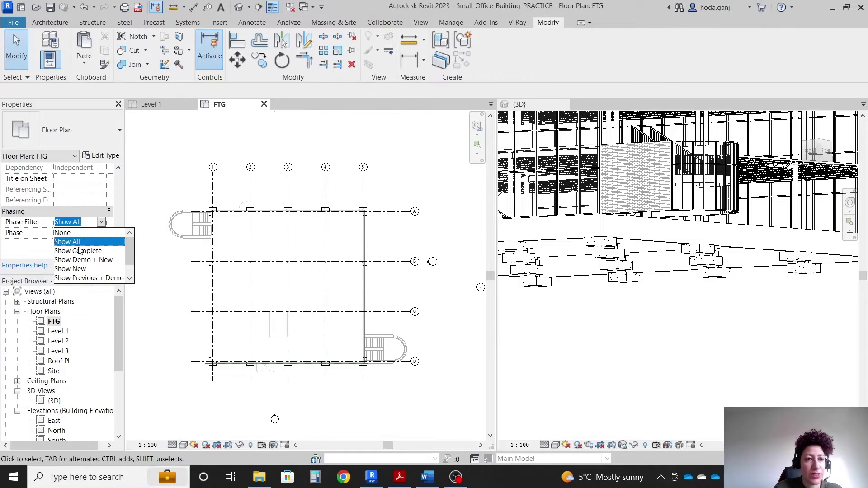
{"action": "left_click", "coordinate": [79, 252]}
{"action": "left_click", "coordinate": [101, 267]}
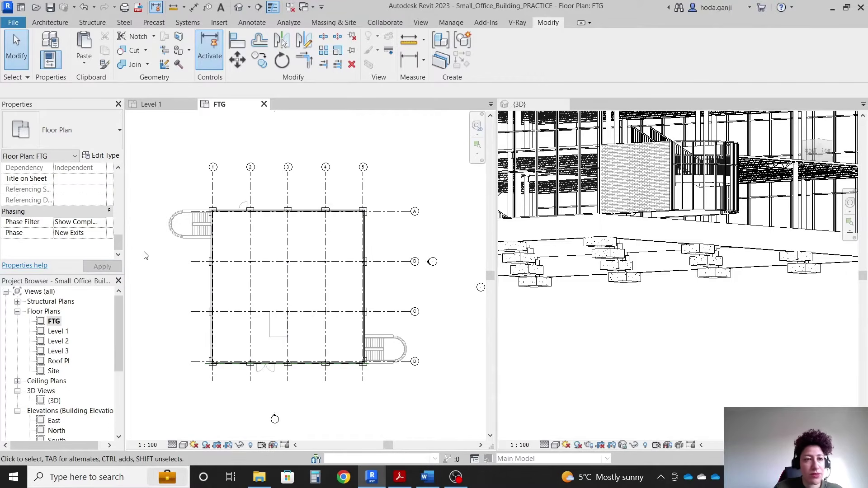
Step: Examine the existing east foundation wall and corner footing beside the southeast exit stair in the FTG plan and 3D view
{"action": "scroll", "coordinate": [402, 397], "scroll_direction": "up", "scroll_amount": 6}
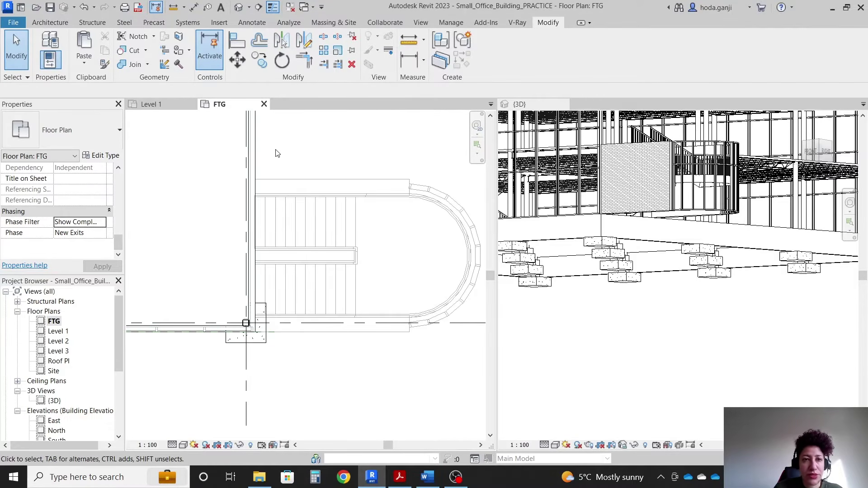
{"action": "left_click", "coordinate": [239, 317]}
{"action": "scroll", "coordinate": [665, 290], "scroll_direction": "down", "scroll_amount": 2}
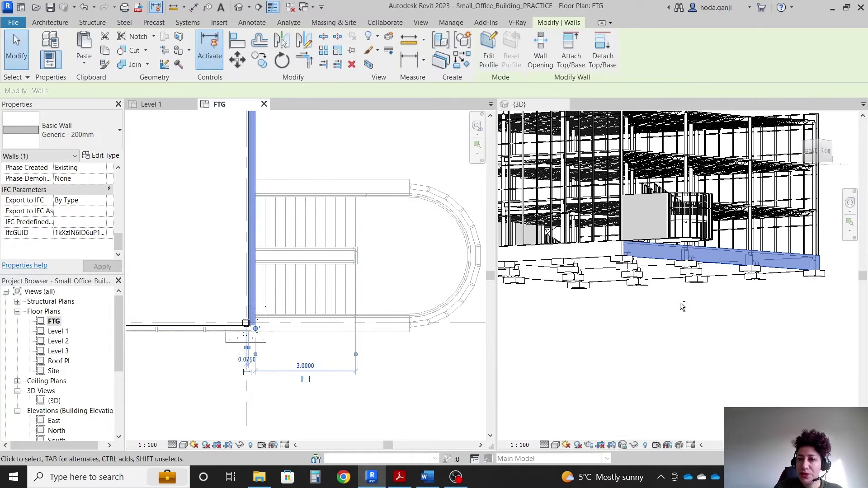
{"action": "middle_click", "coordinate": [681, 304]}
{"action": "middle_click_drag", "start_coordinate": [709, 347], "coordinate": [675, 347], "text": "shift"}
{"action": "scroll", "coordinate": [674, 346], "scroll_direction": "down", "scroll_amount": 2}
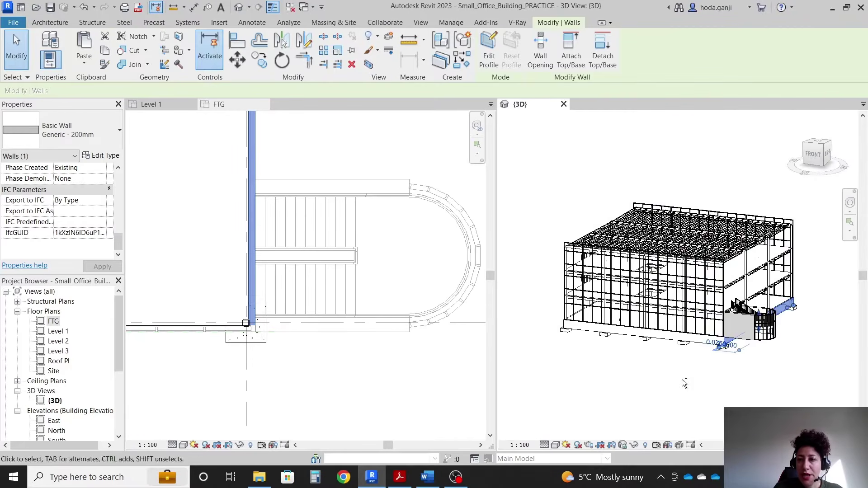
{"action": "middle_click_drag", "start_coordinate": [682, 382], "coordinate": [670, 370], "text": "shift"}
{"action": "key", "text": "Escape"}
{"action": "scroll", "coordinate": [376, 376], "scroll_direction": "up", "scroll_amount": 1}
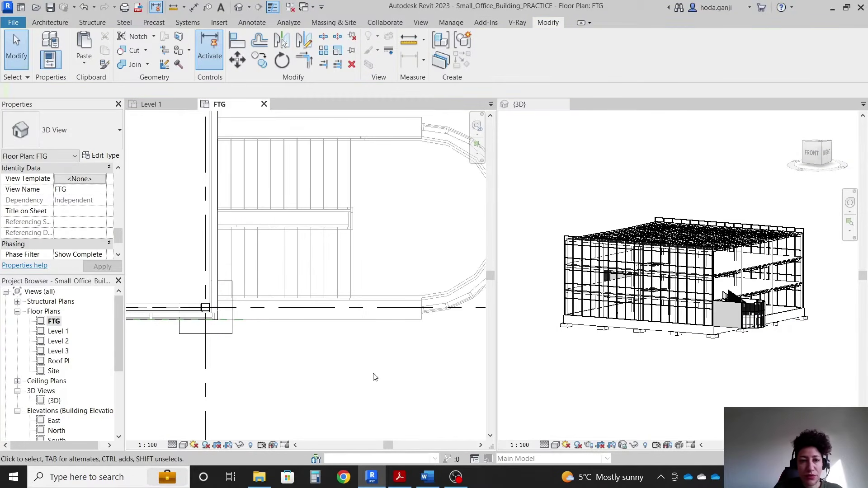
{"action": "scroll", "coordinate": [279, 339], "scroll_direction": "down", "scroll_amount": 1}
Step: Check the foundation wall item in the Word task list, and start a wall of type Generic - 300mm in Revit's FTG plan
{"action": "left_click", "coordinate": [427, 476]}
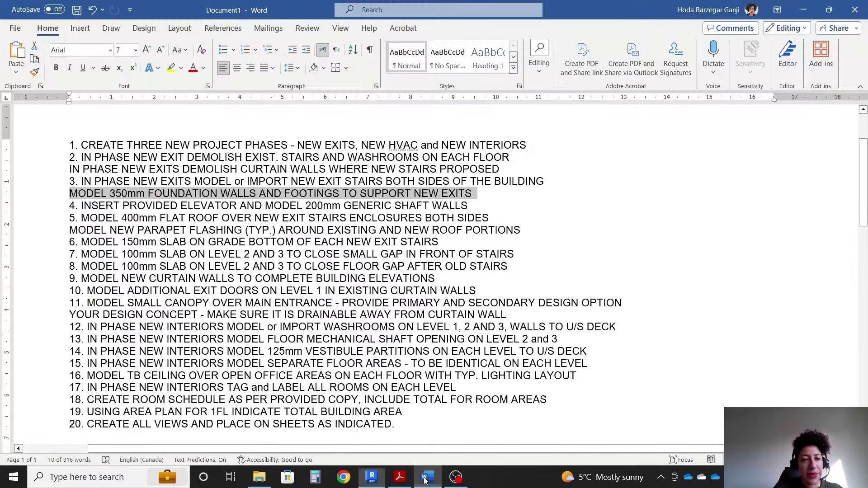
{"action": "scroll", "coordinate": [138, 155], "scroll_direction": "down", "scroll_amount": 2}
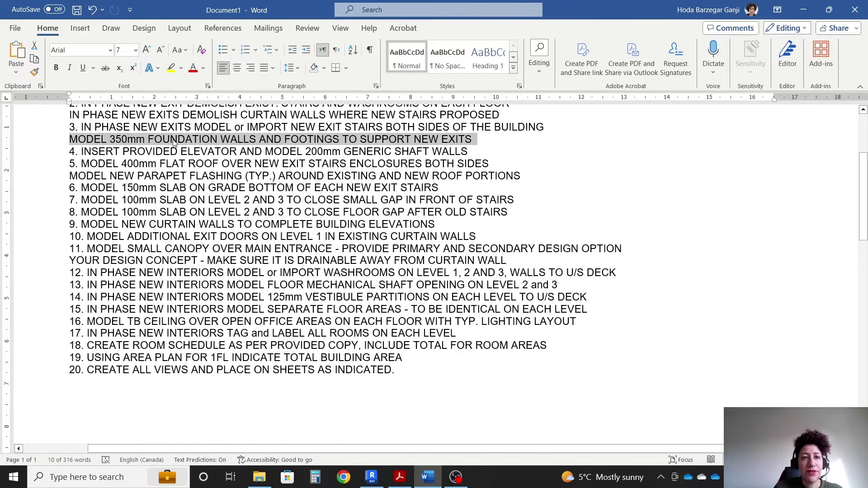
{"action": "left_click", "coordinate": [425, 475]}
{"action": "left_click", "coordinate": [47, 46]}
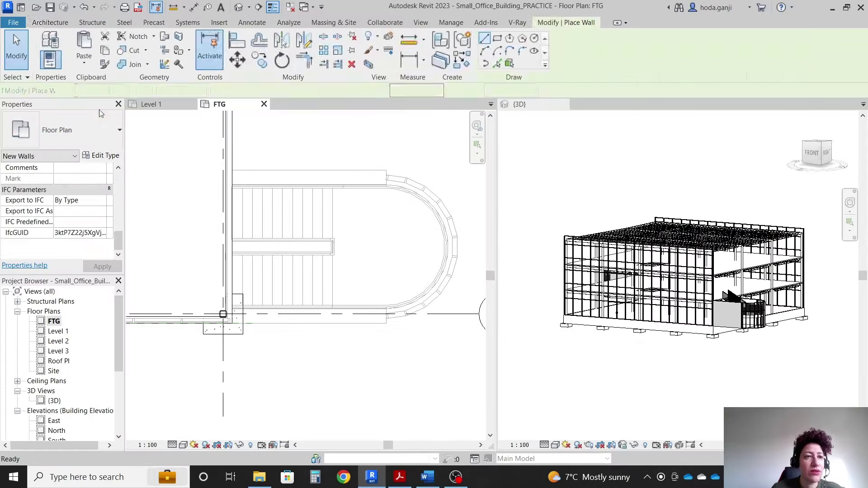
{"action": "left_click", "coordinate": [94, 127]}
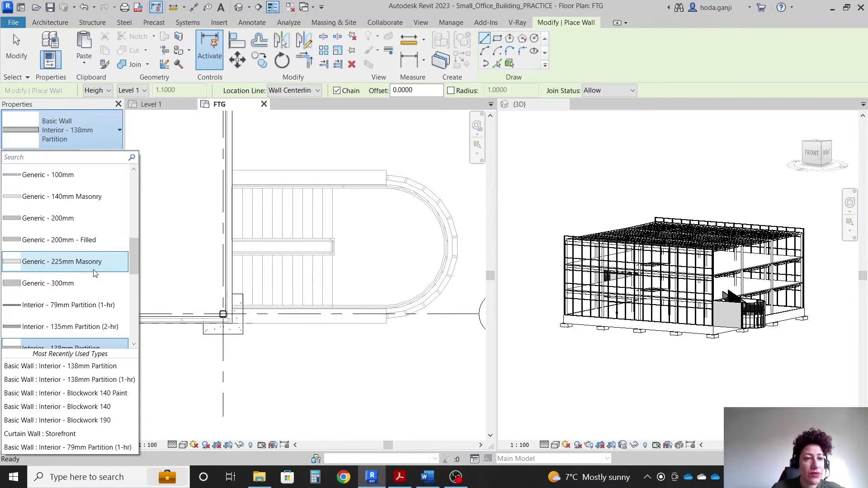
{"action": "left_click", "coordinate": [92, 283]}
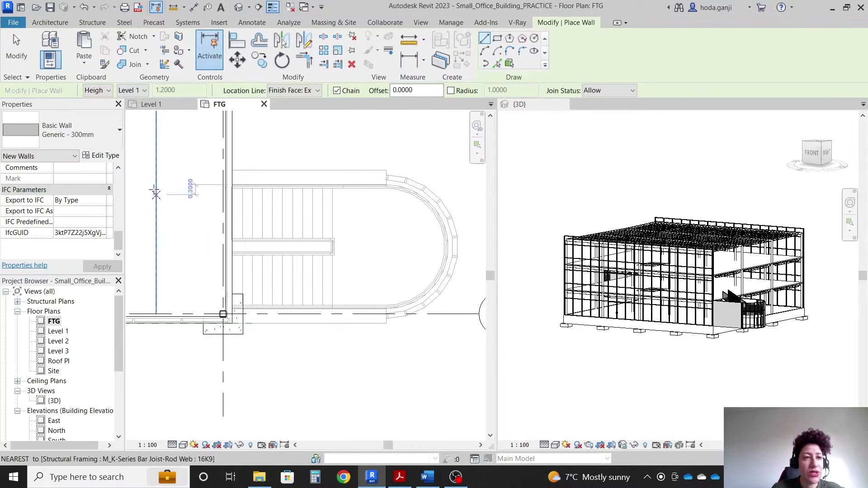
Step: Duplicate the Generic - 300mm basic wall type under the name "Generic - 350mm"
{"action": "left_click", "coordinate": [118, 156]}
{"action": "left_click", "coordinate": [308, 59]}
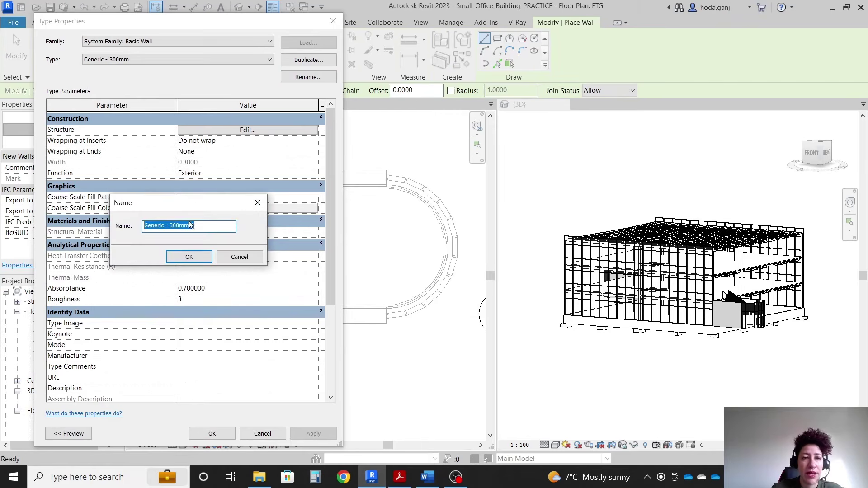
{"action": "key", "text": "BackSpace"}
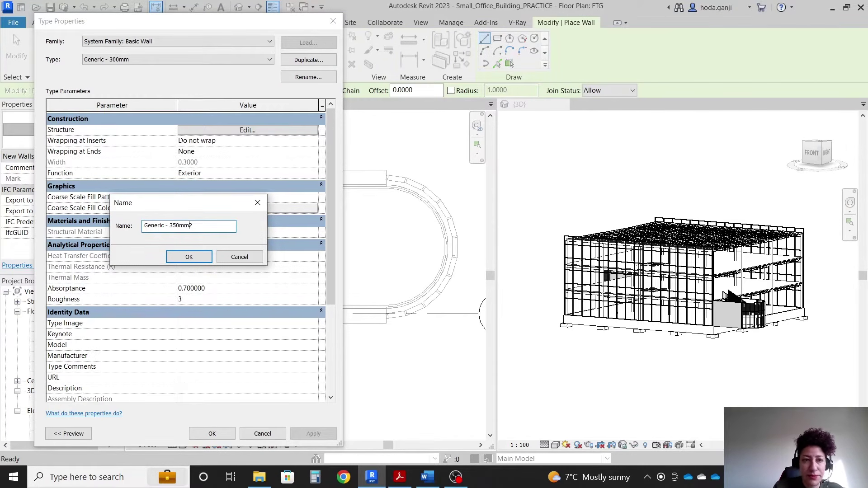
{"action": "left_click", "coordinate": [189, 257]}
Step: Set the Structure layer thickness of the Generic - 350mm wall type to 0.3500 and accept the type properties
{"action": "left_click", "coordinate": [240, 130]}
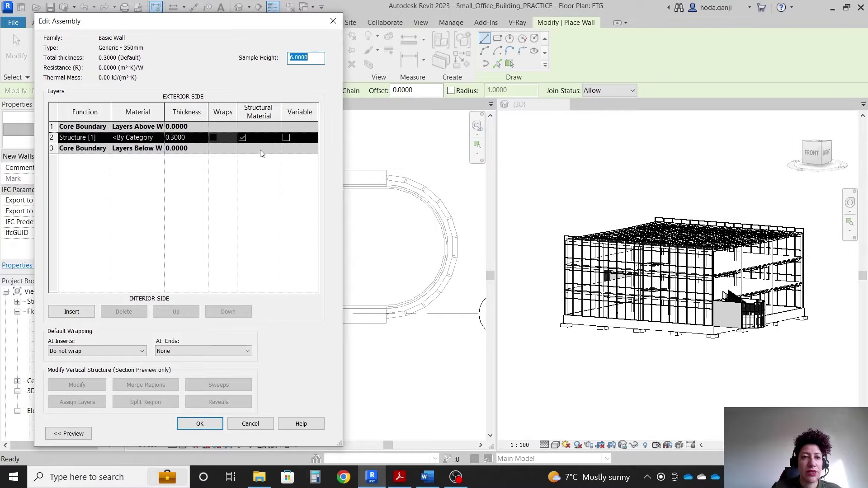
{"action": "left_click", "coordinate": [199, 137]}
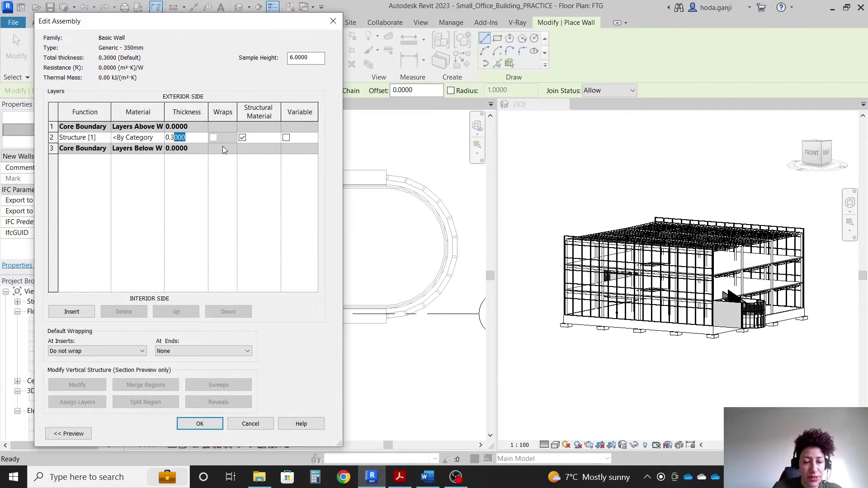
{"action": "type", "text": "5"}
{"action": "key", "text": "Tab"}
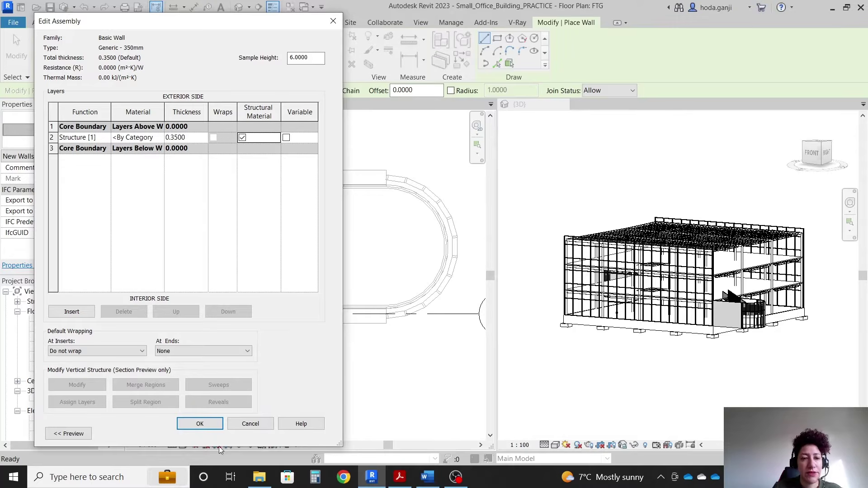
{"action": "left_click", "coordinate": [211, 423]}
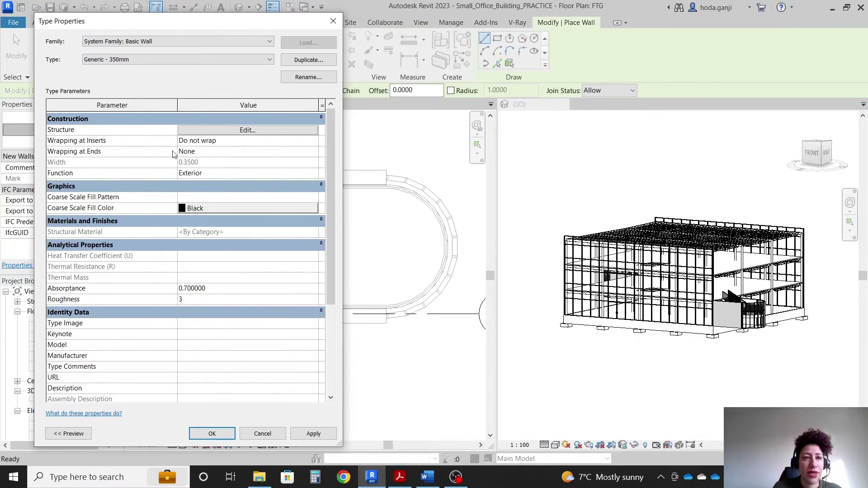
{"action": "left_click", "coordinate": [222, 437]}
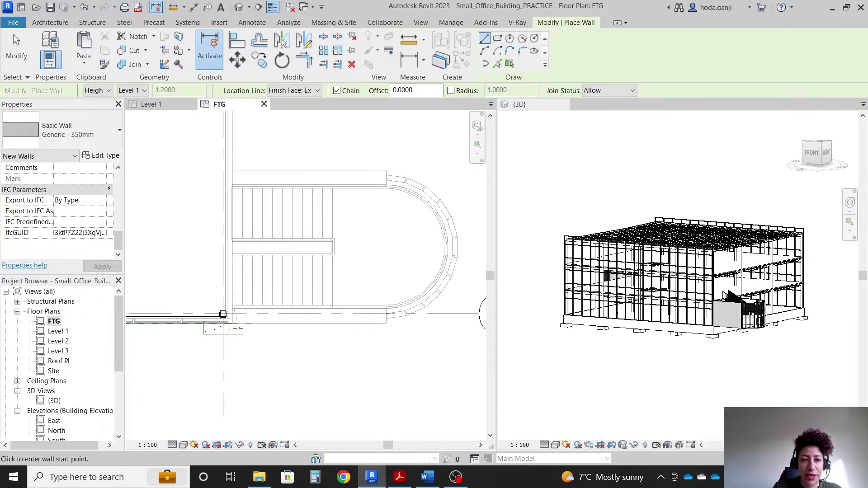
Step: Review the new wall's base and top constraints and its location line options before drawing
{"action": "scroll", "coordinate": [301, 331], "scroll_direction": "up", "scroll_amount": 3}
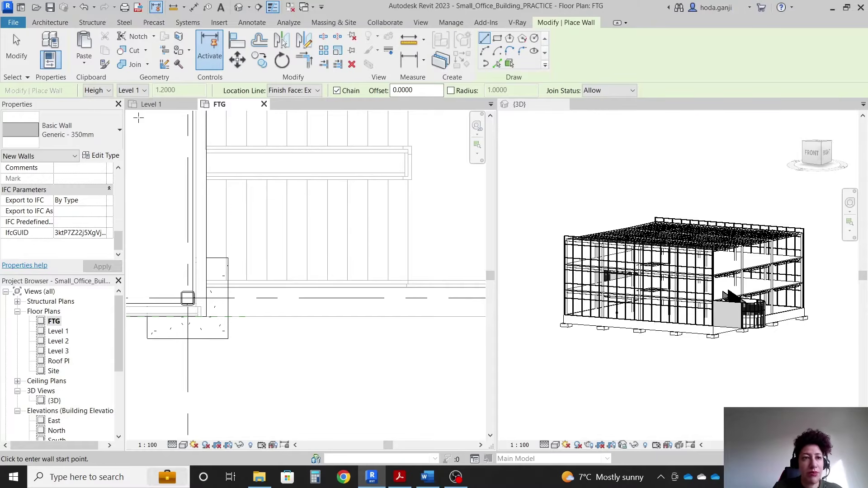
{"action": "scroll", "coordinate": [89, 223], "scroll_direction": "up", "scroll_amount": 3}
{"action": "scroll", "coordinate": [99, 210], "scroll_direction": "up", "scroll_amount": 3}
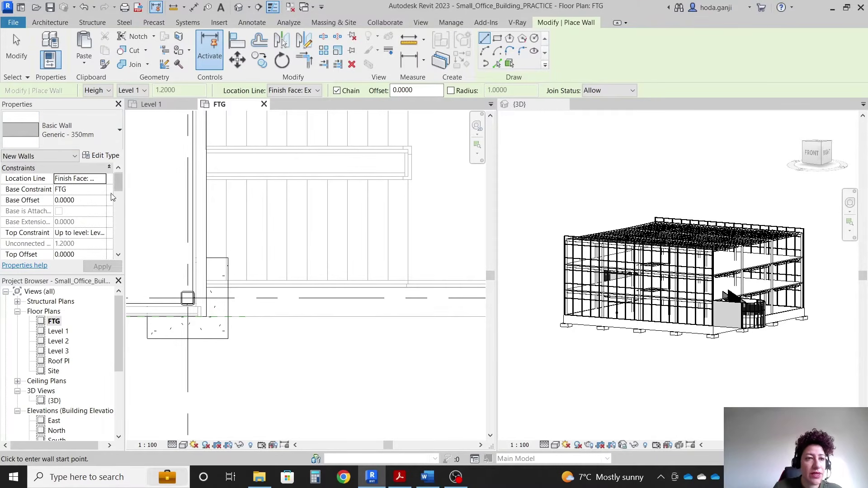
{"action": "left_click", "coordinate": [101, 235]}
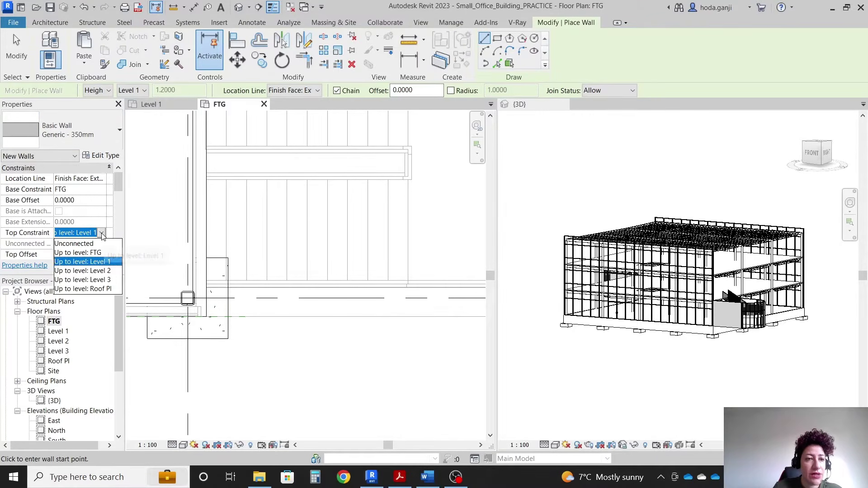
{"action": "left_click", "coordinate": [102, 234]}
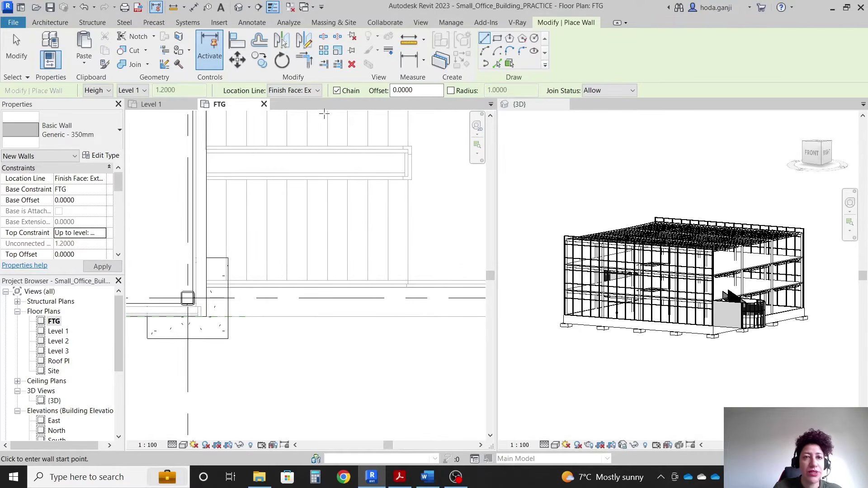
{"action": "left_click", "coordinate": [316, 92]}
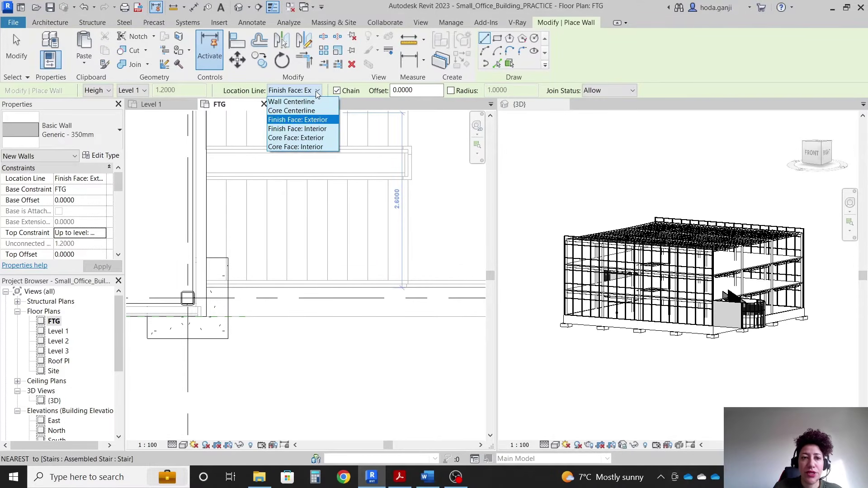
{"action": "left_click", "coordinate": [317, 92]}
Step: Draw a Generic - 350mm wall about 4.6 m long from the building corner near grid D along the stair enclosure's outer straight edge
{"action": "scroll", "coordinate": [209, 347], "scroll_direction": "up", "scroll_amount": 1}
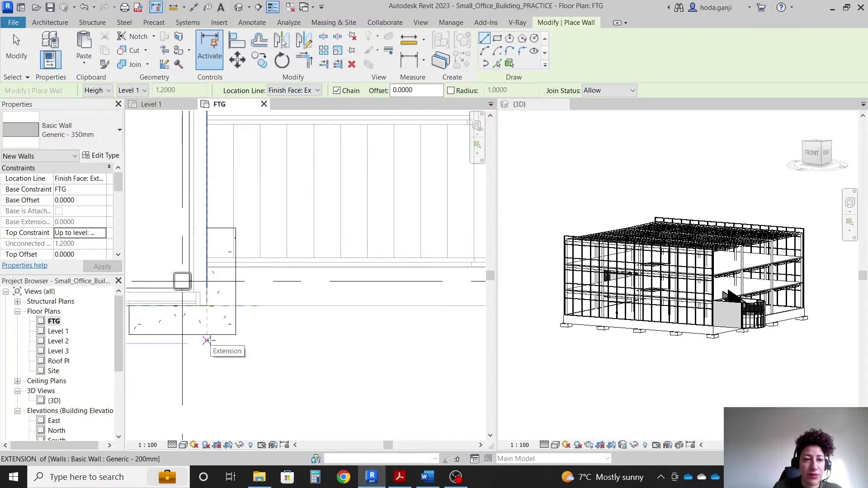
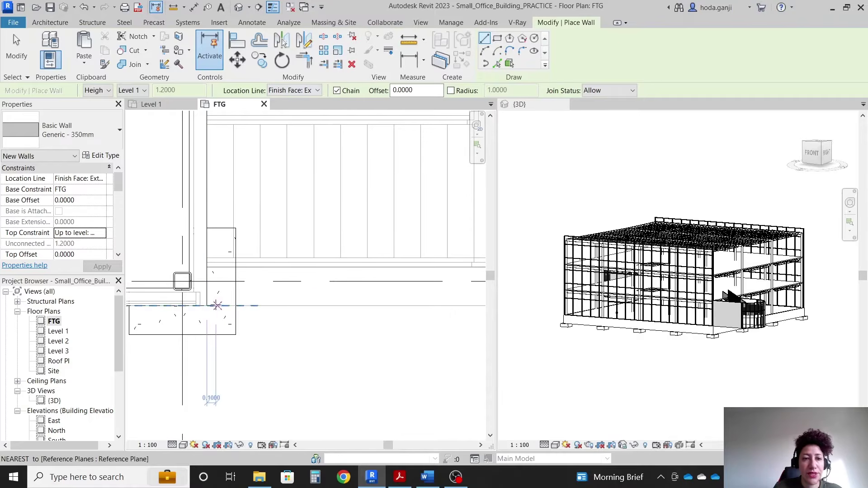
{"action": "left_click", "coordinate": [206, 305]}
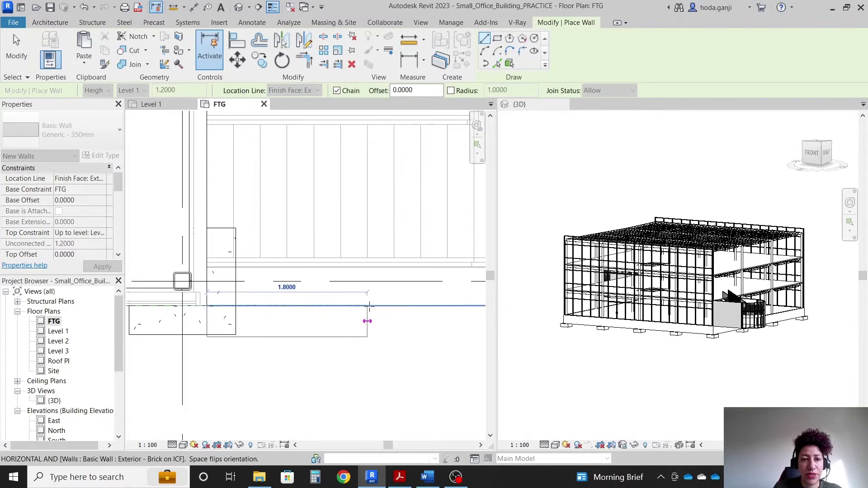
{"action": "key", "text": "Escape"}
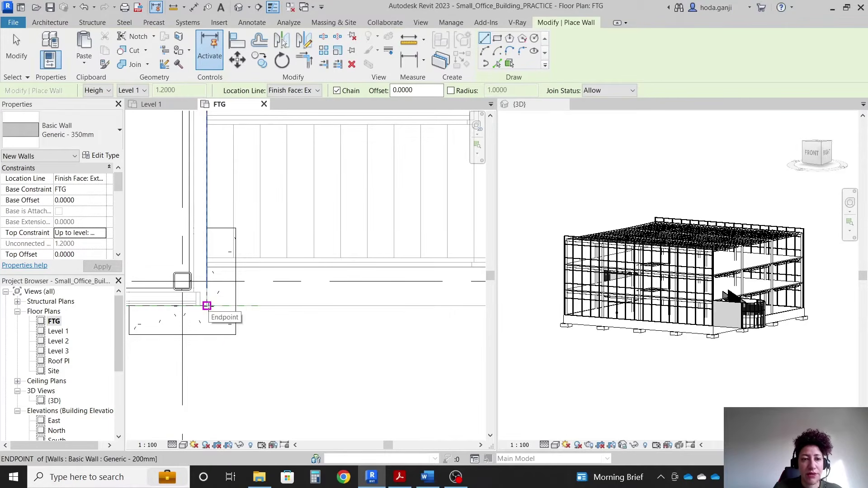
{"action": "left_click", "coordinate": [206, 306]}
{"action": "scroll", "coordinate": [360, 295], "scroll_direction": "down", "scroll_amount": 2}
{"action": "scroll", "coordinate": [360, 295], "scroll_direction": "down", "scroll_amount": 3}
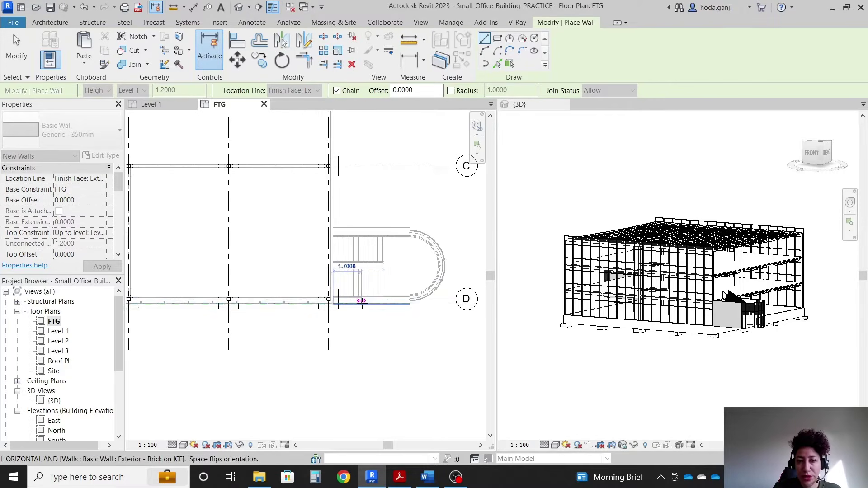
{"action": "scroll", "coordinate": [344, 289], "scroll_direction": "up", "scroll_amount": 4}
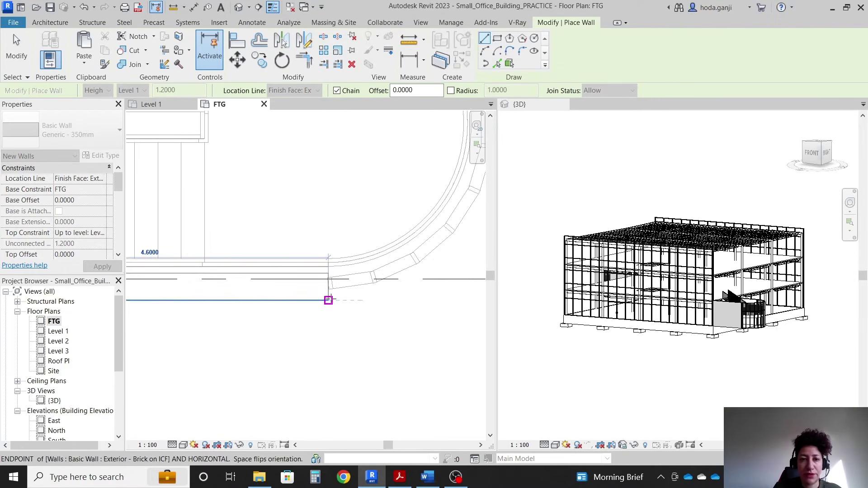
{"action": "scroll", "coordinate": [334, 300], "scroll_direction": "down", "scroll_amount": 3}
{"action": "key", "text": "Escape"}
Step: Draw a second straight 350 mm wall along the opposite outer edge of the stair enclosure, from the building wall to the curve's start
{"action": "scroll", "coordinate": [324, 210], "scroll_direction": "up", "scroll_amount": 2}
{"action": "scroll", "coordinate": [229, 223], "scroll_direction": "up", "scroll_amount": 2}
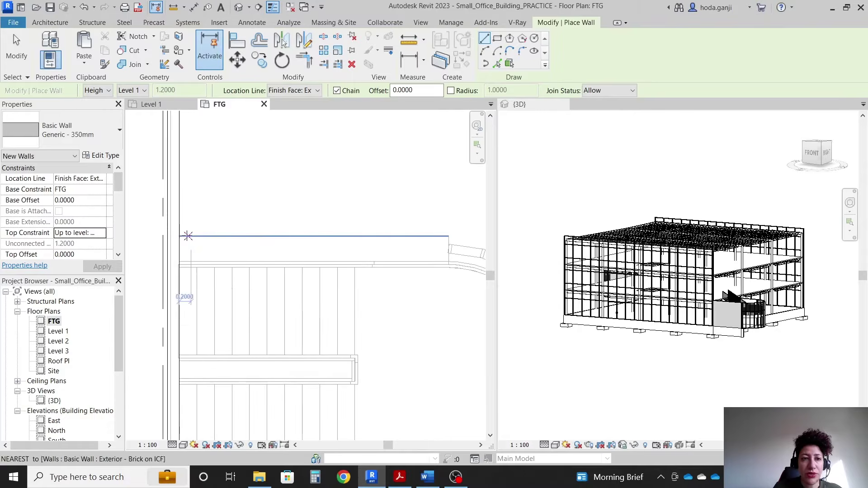
{"action": "left_click", "coordinate": [200, 231]}
{"action": "left_click", "coordinate": [448, 236]}
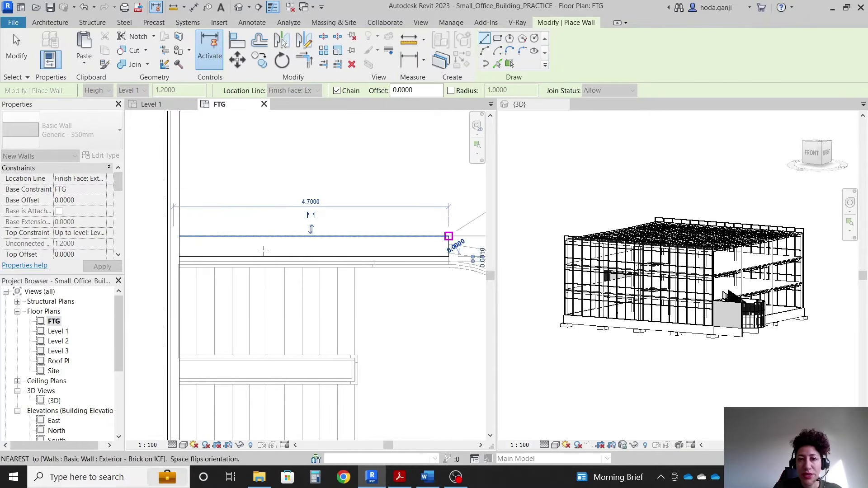
{"action": "scroll", "coordinate": [316, 253], "scroll_direction": "down", "scroll_amount": 3}
{"action": "key", "text": "Escape"}
{"action": "scroll", "coordinate": [327, 258], "scroll_direction": "up", "scroll_amount": 2}
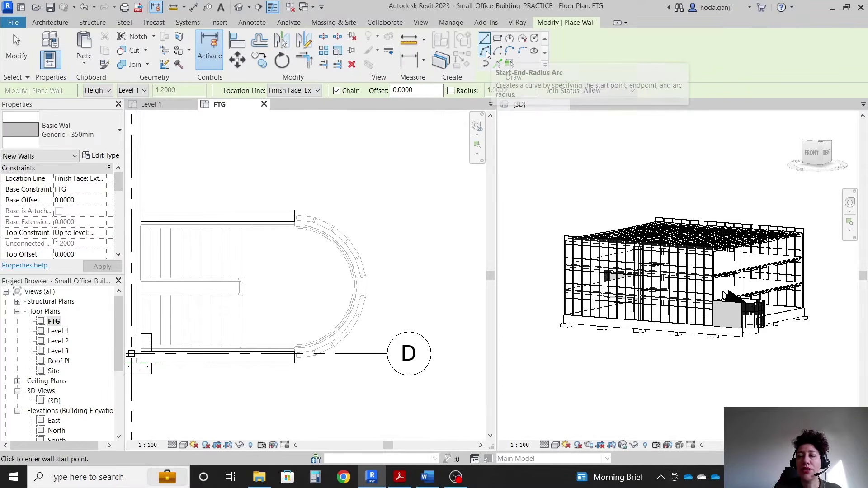
Step: Join the free outer ends of the two straight foundation walls with a 180° Start-End-Radius arc wall around the curved stair enclosure
{"action": "left_click", "coordinate": [484, 51]}
{"action": "scroll", "coordinate": [302, 366], "scroll_direction": "up", "scroll_amount": 2}
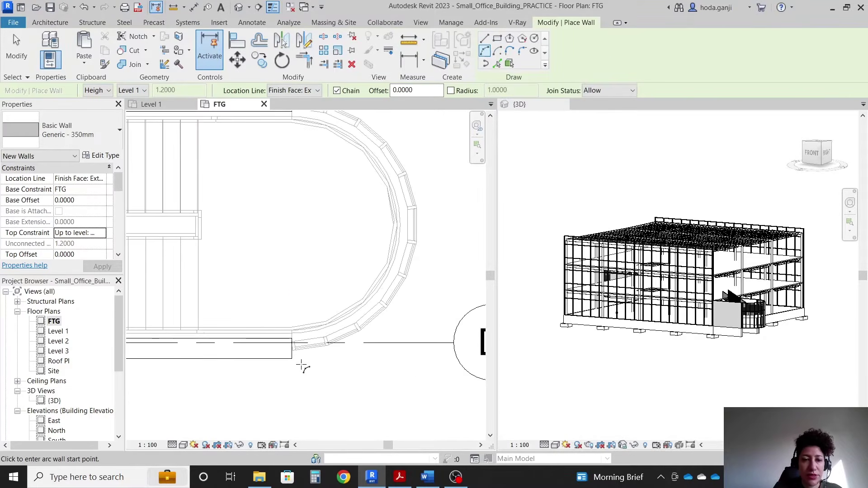
{"action": "left_click", "coordinate": [292, 357]}
{"action": "scroll", "coordinate": [294, 359], "scroll_direction": "down", "scroll_amount": 3}
{"action": "scroll", "coordinate": [301, 223], "scroll_direction": "up", "scroll_amount": 2}
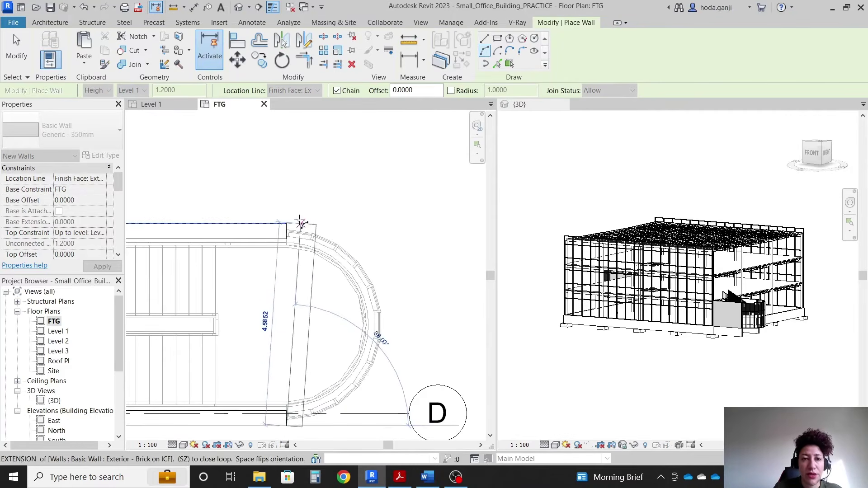
{"action": "left_click", "coordinate": [287, 223]}
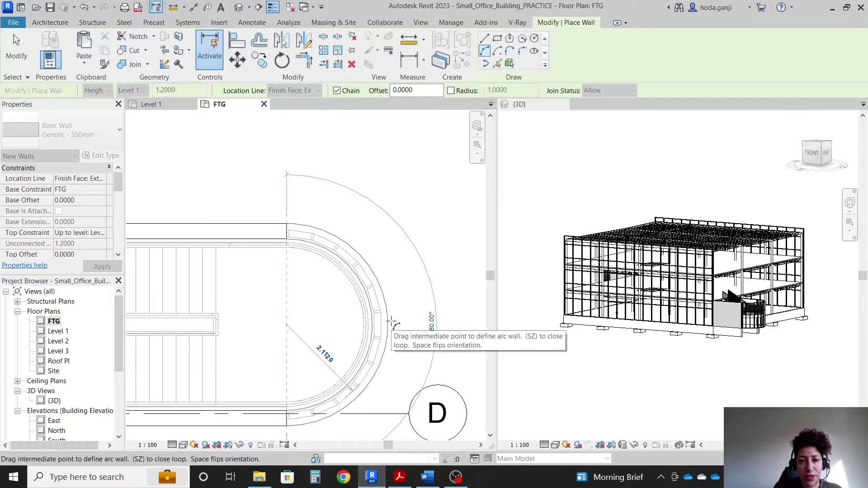
{"action": "key", "text": "Escape"}
{"action": "key", "text": "Escape"}
Step: Examine the new foundation walls under the stair enclosure and their junction with the building's foundation walls and footings in 3D
{"action": "scroll", "coordinate": [690, 304], "scroll_direction": "down", "scroll_amount": 1}
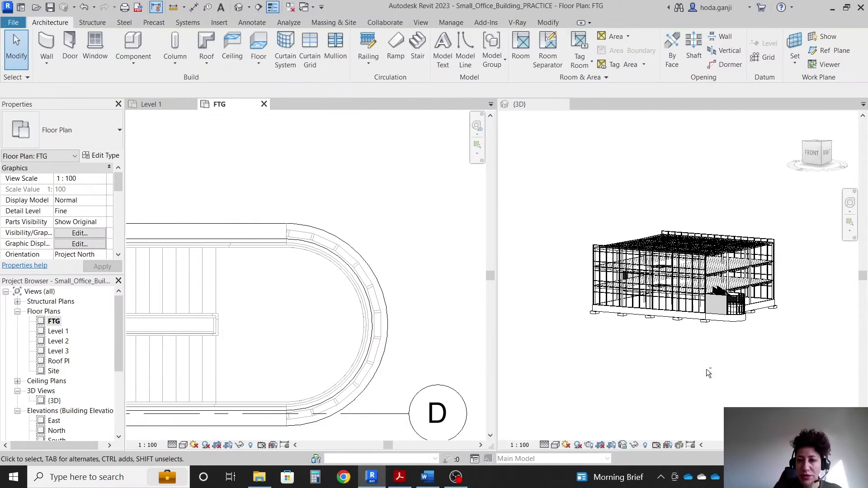
{"action": "middle_click_drag", "start_coordinate": [695, 324], "coordinate": [708, 289], "text": "shift"}
{"action": "scroll", "coordinate": [719, 293], "scroll_direction": "up", "scroll_amount": 6}
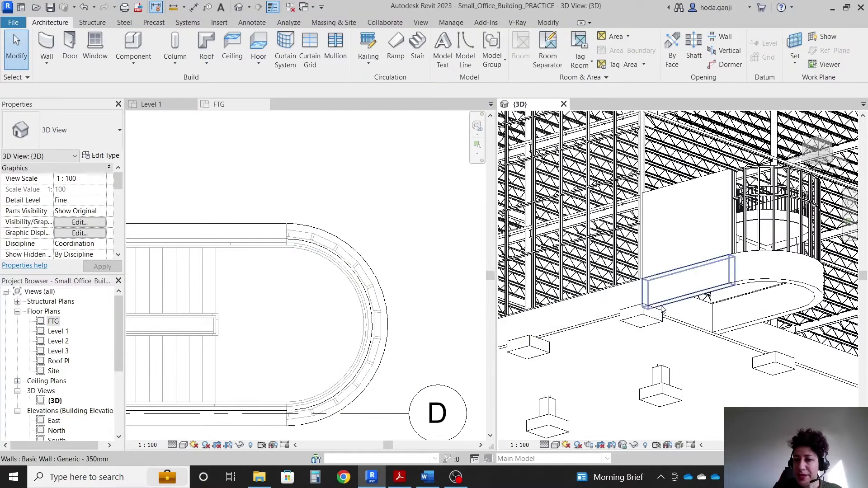
{"action": "middle_click_drag", "start_coordinate": [666, 316], "coordinate": [745, 381], "text": "shift"}
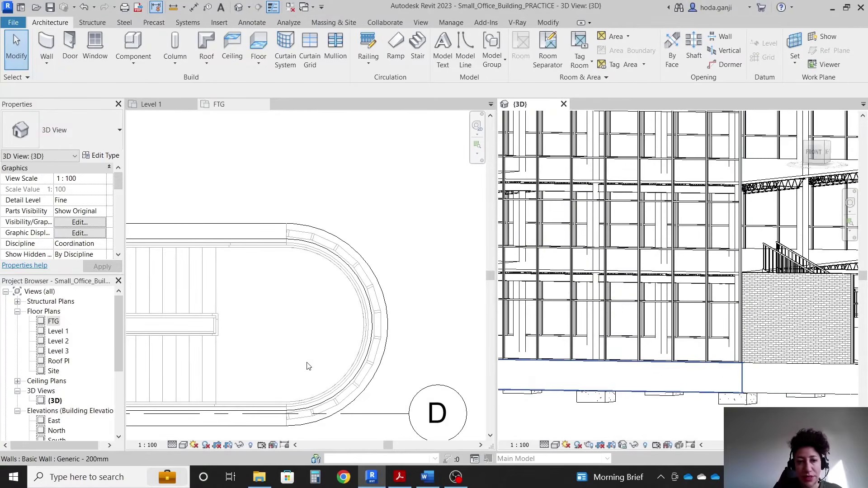
{"action": "scroll", "coordinate": [343, 319], "scroll_direction": "down", "scroll_amount": 2}
{"action": "middle_click_drag", "start_coordinate": [710, 327], "coordinate": [572, 396], "text": "shift"}
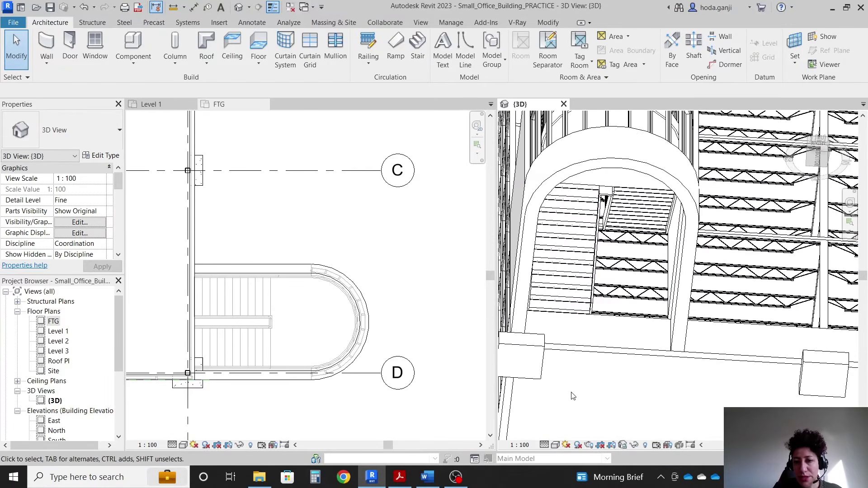
{"action": "left_click", "coordinate": [508, 398]}
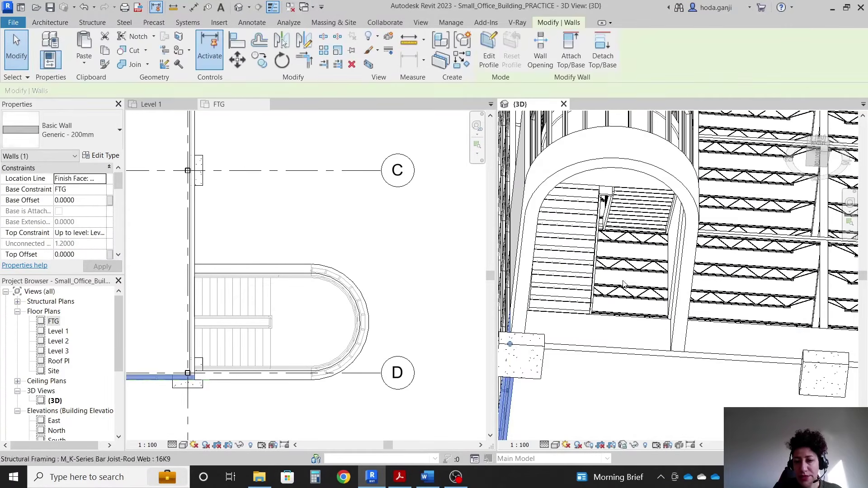
{"action": "middle_click_drag", "start_coordinate": [509, 397], "coordinate": [624, 359], "text": "shift"}
{"action": "key", "text": "Escape"}
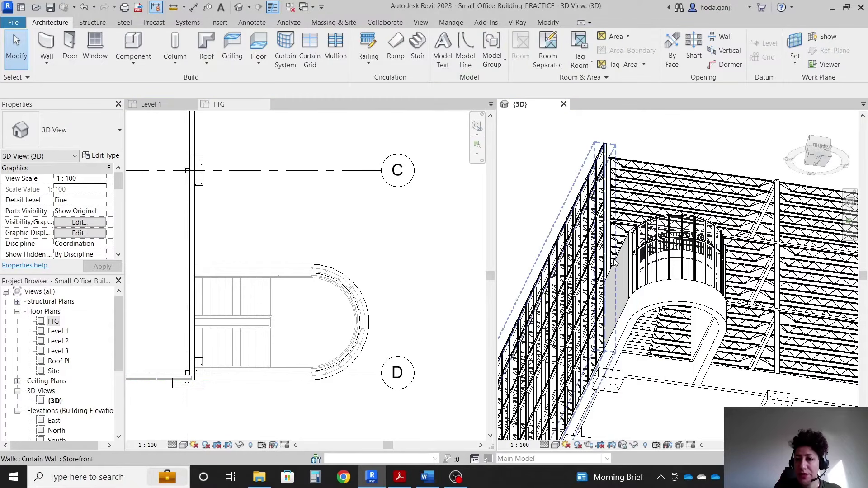
{"action": "middle_click_drag", "start_coordinate": [702, 347], "coordinate": [735, 378], "text": "shift"}
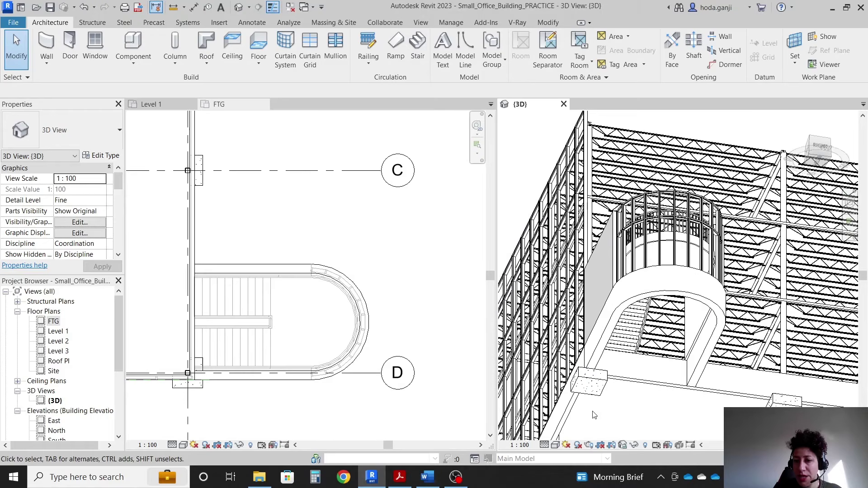
{"action": "middle_click_drag", "start_coordinate": [594, 415], "coordinate": [664, 362], "text": "shift"}
{"action": "scroll", "coordinate": [666, 327], "scroll_direction": "down", "scroll_amount": 5}
{"action": "middle_click", "coordinate": [664, 362]}
{"action": "middle_click", "coordinate": [663, 361]}
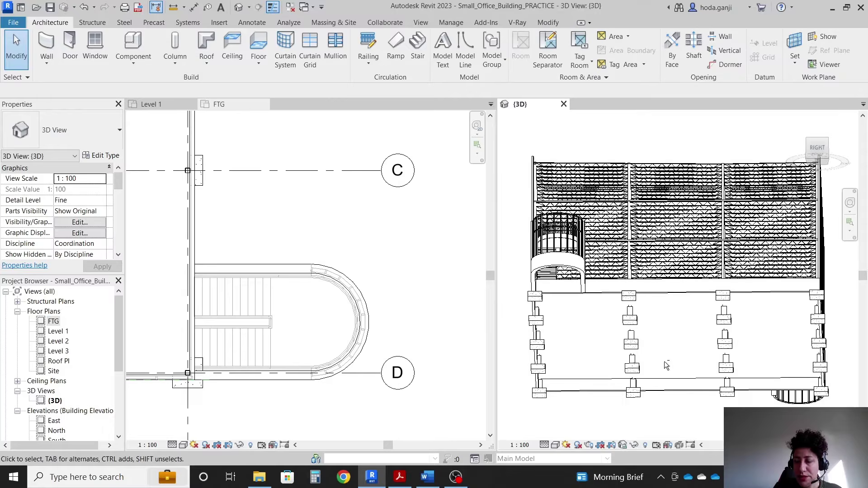
{"action": "scroll", "coordinate": [566, 301], "scroll_direction": "up", "scroll_amount": 2}
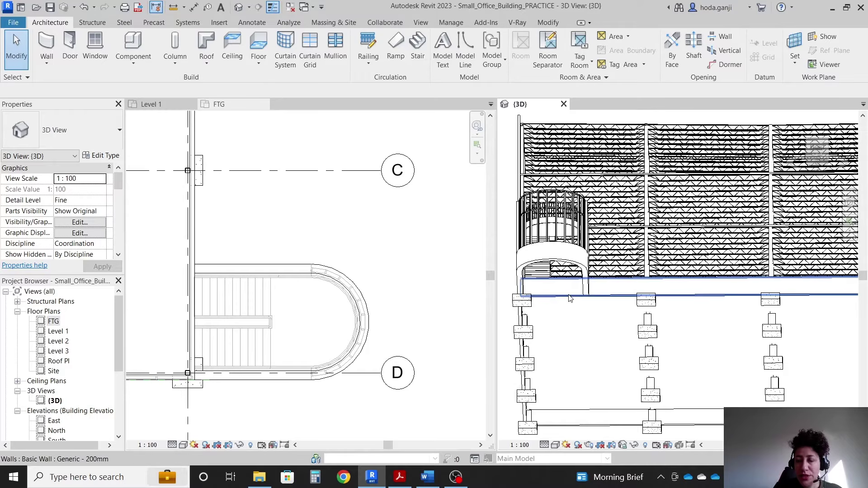
{"action": "scroll", "coordinate": [567, 285], "scroll_direction": "up", "scroll_amount": 1}
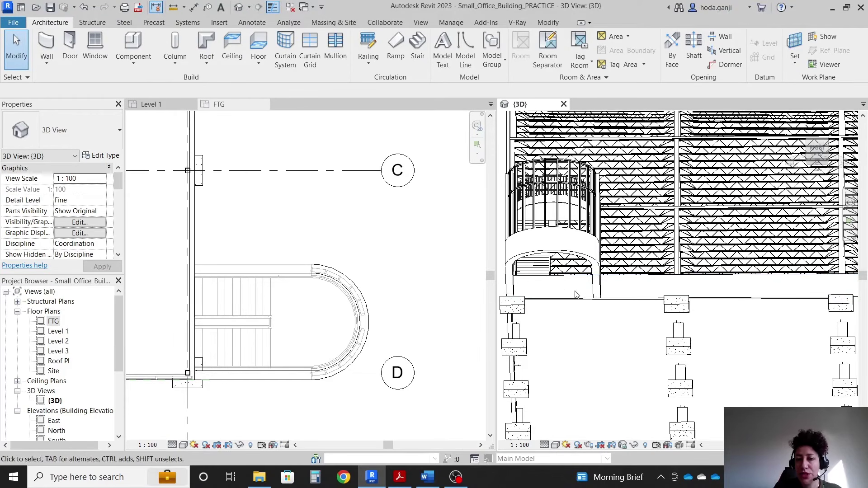
{"action": "scroll", "coordinate": [568, 257], "scroll_direction": "down", "scroll_amount": 2}
{"action": "middle_click_drag", "start_coordinate": [568, 258], "coordinate": [695, 358], "text": "shift"}
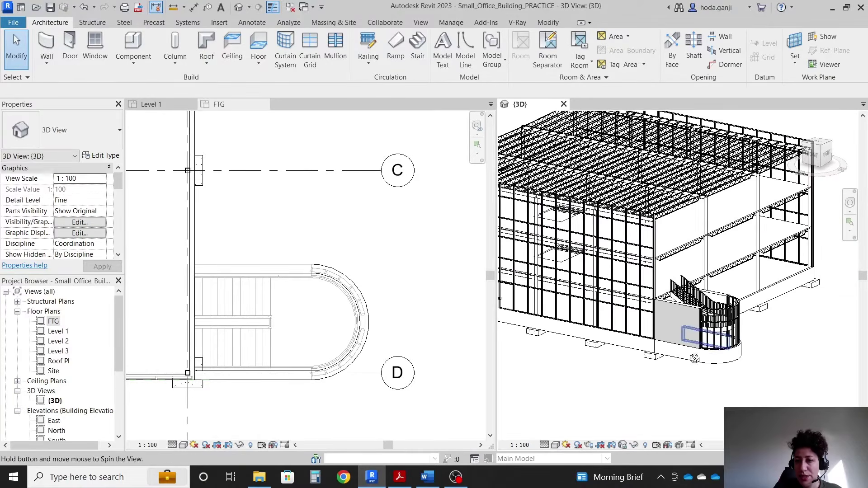
Step: Draw a Generic - 350mm wall from the building corner at grid 1 along the opposite stair enclosure's outer straight edge to the curve's start
{"action": "scroll", "coordinate": [707, 361], "scroll_direction": "down", "scroll_amount": 5}
{"action": "middle_click_drag", "start_coordinate": [633, 365], "coordinate": [808, 372], "text": "shift"}
{"action": "scroll", "coordinate": [808, 371], "scroll_direction": "up", "scroll_amount": 1}
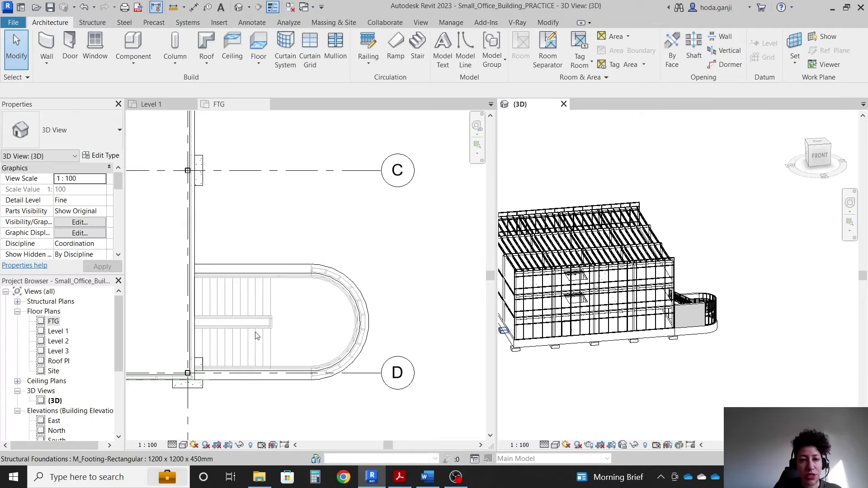
{"action": "scroll", "coordinate": [367, 352], "scroll_direction": "down", "scroll_amount": 7}
{"action": "scroll", "coordinate": [322, 324], "scroll_direction": "up", "scroll_amount": 1}
{"action": "middle_click_drag", "start_coordinate": [322, 325], "coordinate": [367, 326]}
{"action": "scroll", "coordinate": [365, 325], "scroll_direction": "up", "scroll_amount": 5}
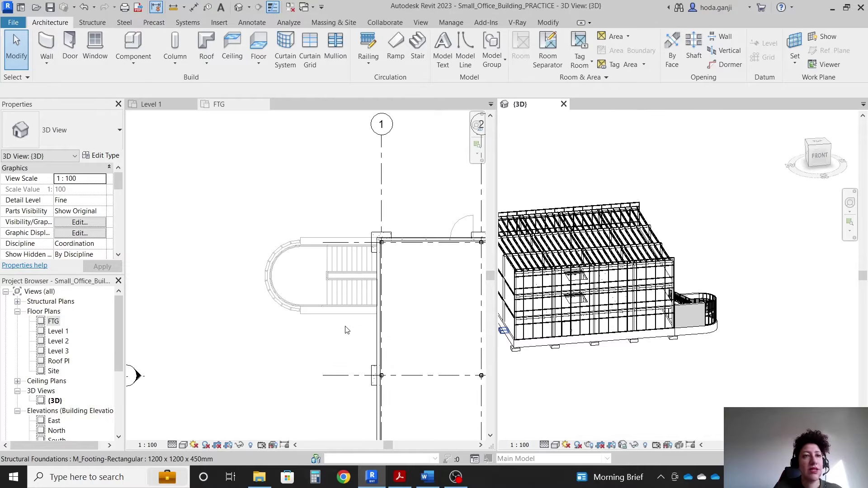
{"action": "left_click", "coordinate": [47, 46]}
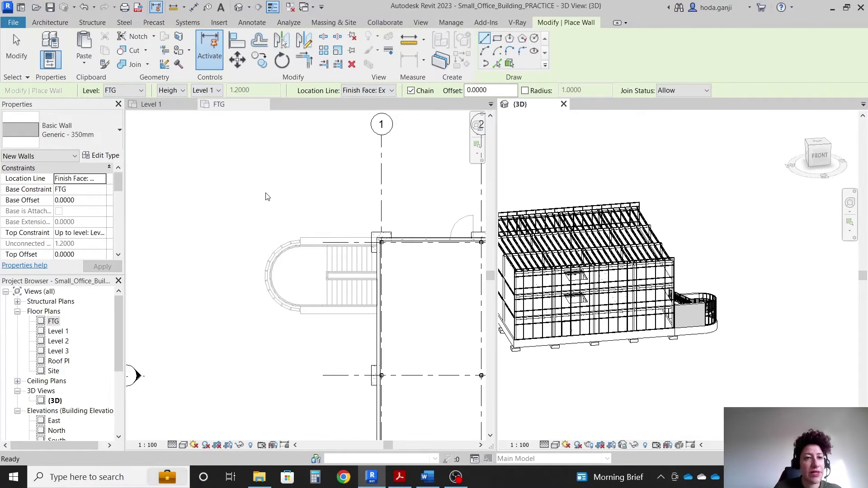
{"action": "scroll", "coordinate": [384, 239], "scroll_direction": "up", "scroll_amount": 5}
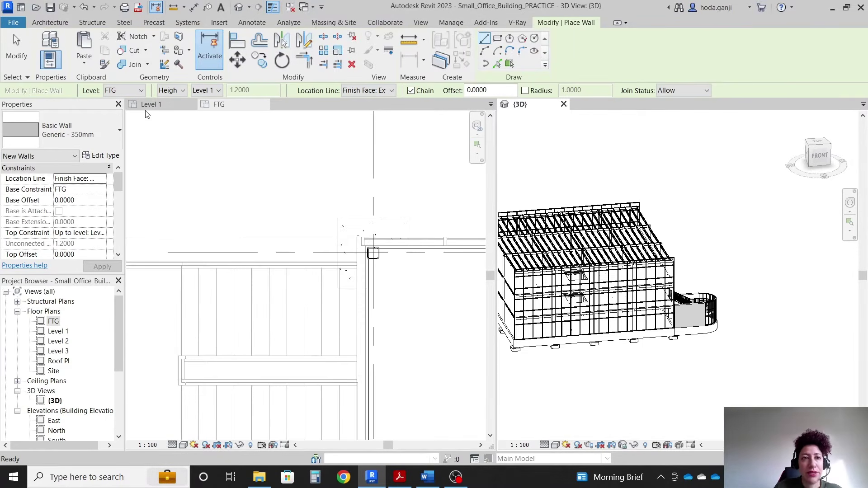
{"action": "left_click", "coordinate": [238, 117]}
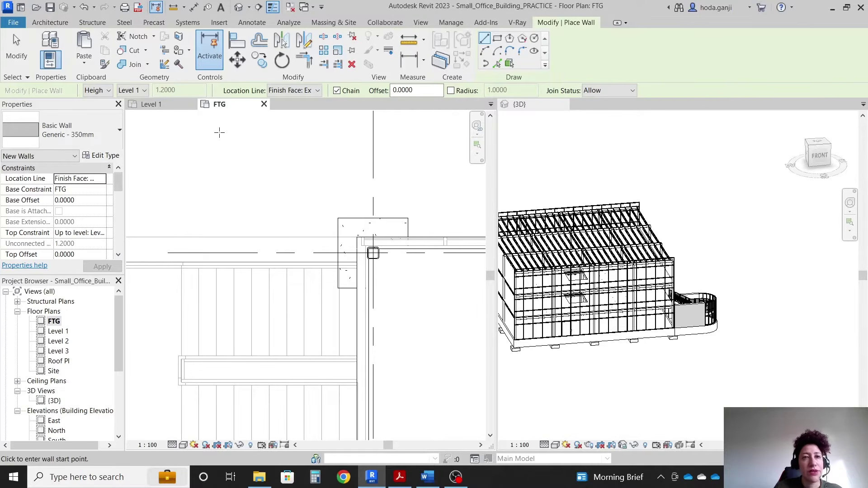
{"action": "scroll", "coordinate": [346, 197], "scroll_direction": "up", "scroll_amount": 2}
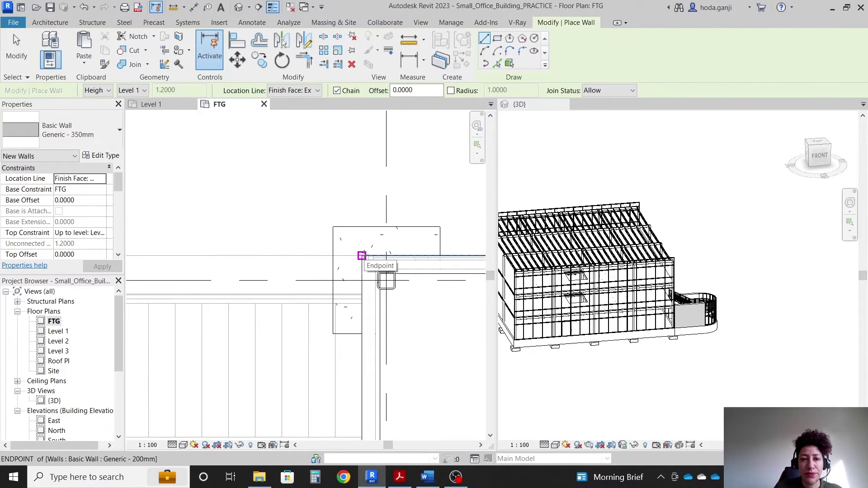
{"action": "left_click", "coordinate": [361, 256]}
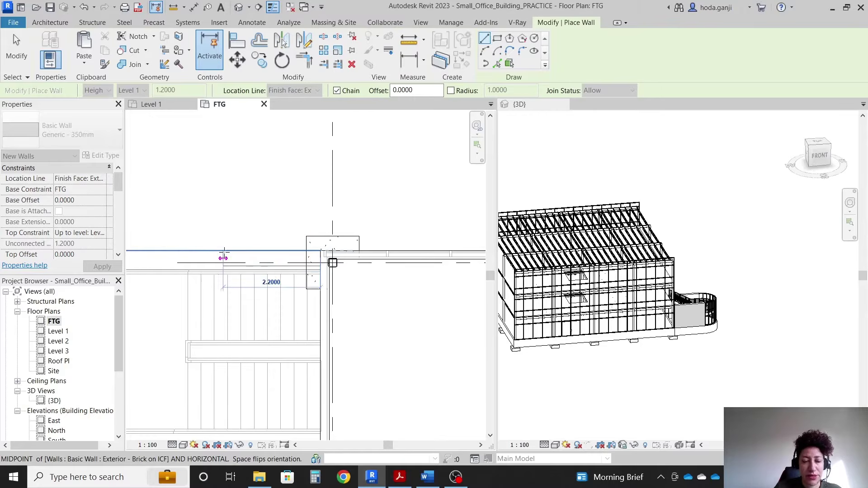
{"action": "scroll", "coordinate": [194, 250], "scroll_direction": "down", "scroll_amount": 1}
{"action": "scroll", "coordinate": [174, 252], "scroll_direction": "up", "scroll_amount": 2}
{"action": "scroll", "coordinate": [163, 251], "scroll_direction": "down", "scroll_amount": 2}
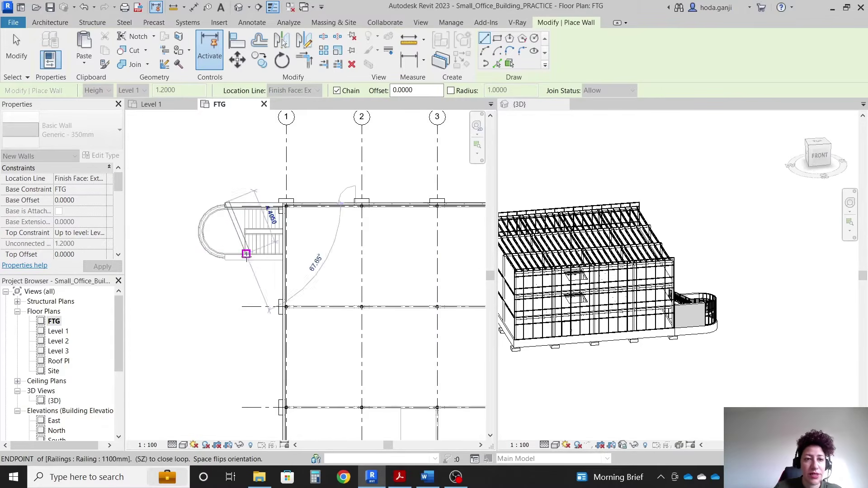
{"action": "key", "text": "Escape"}
Step: Draw a second straight 350 mm wall about 4.6 m long along the grid 1 stair enclosure's other straight edge, from the building wall to the curve's start
{"action": "scroll", "coordinate": [276, 253], "scroll_direction": "up", "scroll_amount": 4}
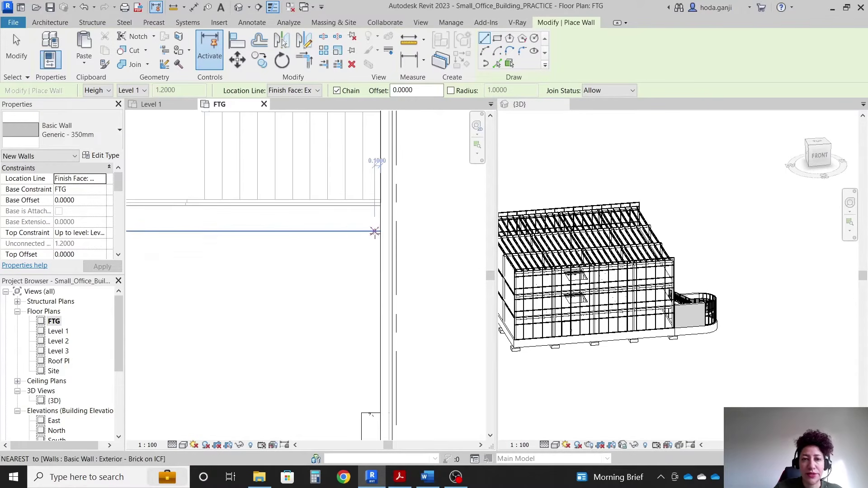
{"action": "left_click", "coordinate": [380, 231]}
{"action": "scroll", "coordinate": [379, 230], "scroll_direction": "down", "scroll_amount": 3}
{"action": "scroll", "coordinate": [268, 234], "scroll_direction": "up", "scroll_amount": 3}
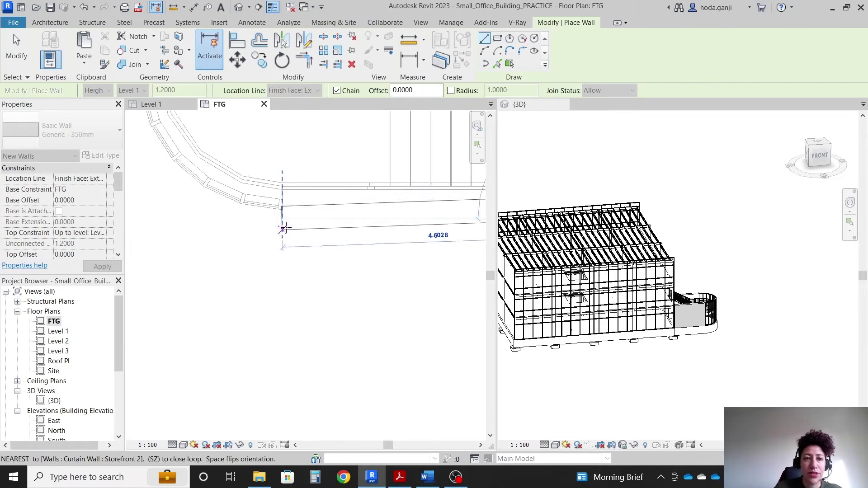
{"action": "left_click", "coordinate": [282, 219]}
{"action": "scroll", "coordinate": [284, 308], "scroll_direction": "down", "scroll_amount": 3}
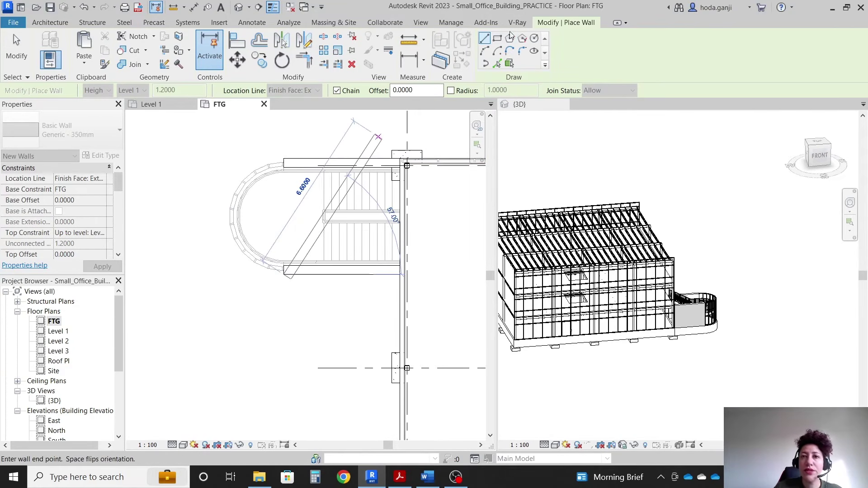
Step: Join the free ends of the two straight walls at grid 1 with a semicircular Start-End-Radius arc wall around the curved enclosure
{"action": "left_click", "coordinate": [484, 50]}
{"action": "scroll", "coordinate": [271, 156], "scroll_direction": "up", "scroll_amount": 3}
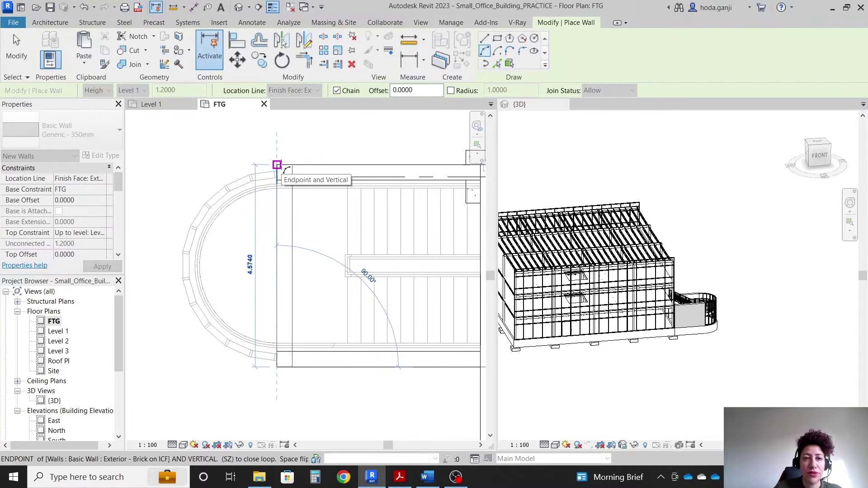
{"action": "left_click", "coordinate": [280, 165]}
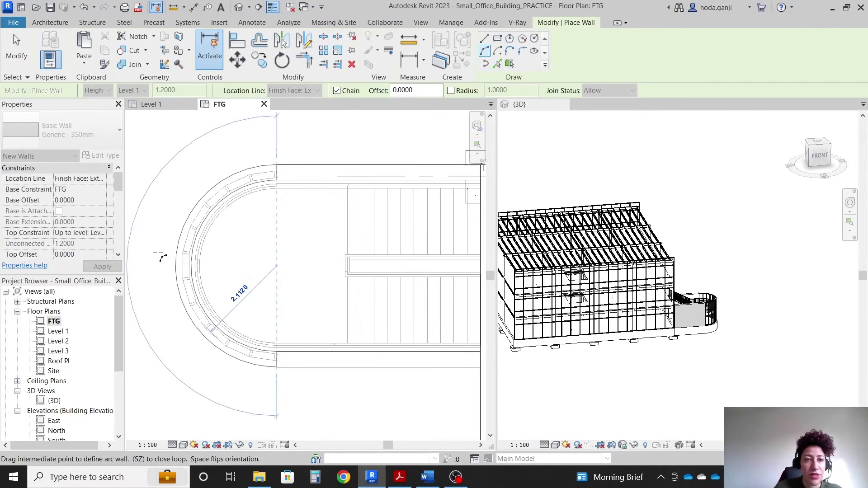
{"action": "left_click", "coordinate": [158, 253]}
{"action": "key", "text": "Escape"}
{"action": "key", "text": "Escape"}
{"action": "scroll", "coordinate": [159, 212], "scroll_direction": "down", "scroll_amount": 1}
{"action": "scroll", "coordinate": [690, 338], "scroll_direction": "down", "scroll_amount": 2}
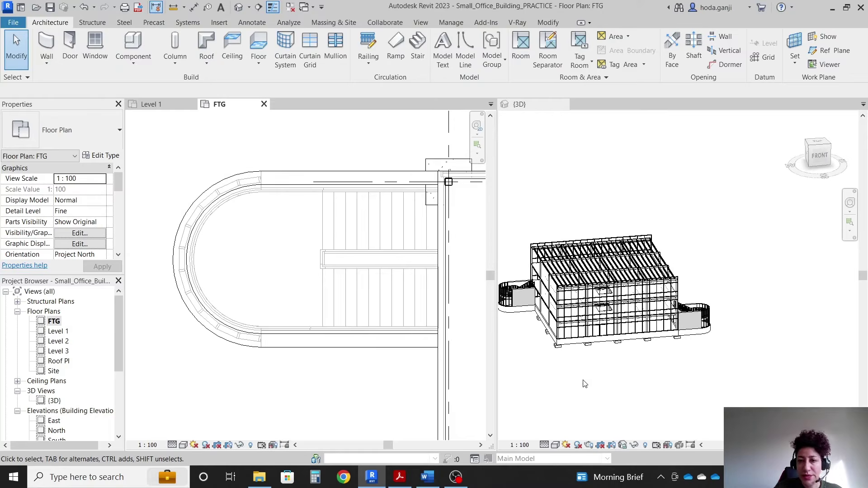
Step: Inspect the straight foundation wall of the grid 1 stair enclosure in 3D and review its instance properties, including the phase
{"action": "left_click", "coordinate": [630, 380]}
{"action": "scroll", "coordinate": [555, 355], "scroll_direction": "up", "scroll_amount": 2}
{"action": "left_click", "coordinate": [540, 296]}
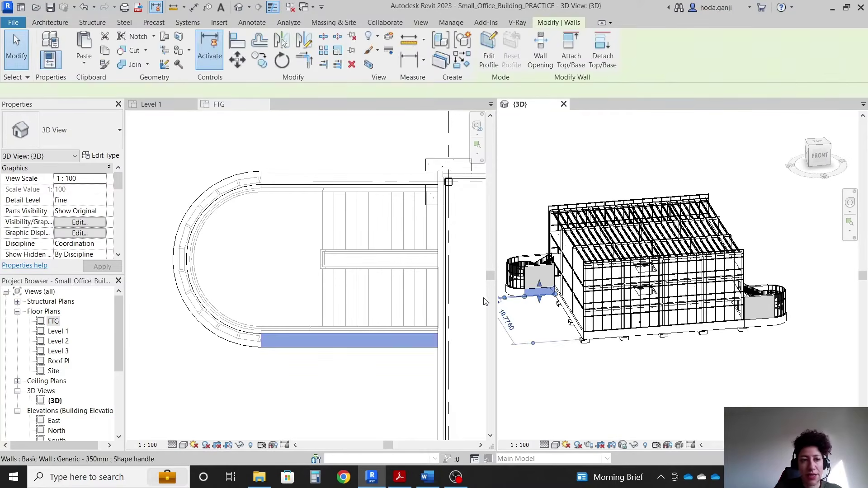
{"action": "scroll", "coordinate": [144, 244], "scroll_direction": "down", "scroll_amount": 1}
{"action": "scroll", "coordinate": [64, 226], "scroll_direction": "down", "scroll_amount": 6}
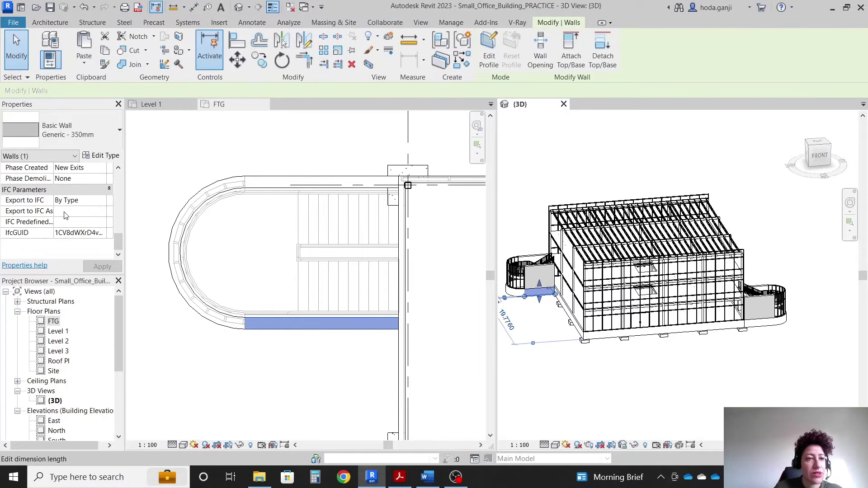
{"action": "scroll", "coordinate": [64, 216], "scroll_direction": "up", "scroll_amount": 4}
{"action": "scroll", "coordinate": [66, 213], "scroll_direction": "down", "scroll_amount": 2}
{"action": "key", "text": "Escape"}
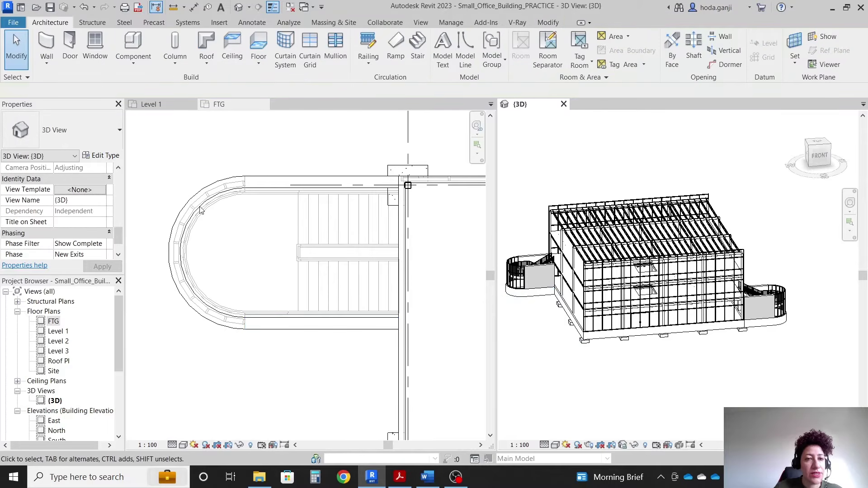
{"action": "scroll", "coordinate": [61, 207], "scroll_direction": "down", "scroll_amount": 1}
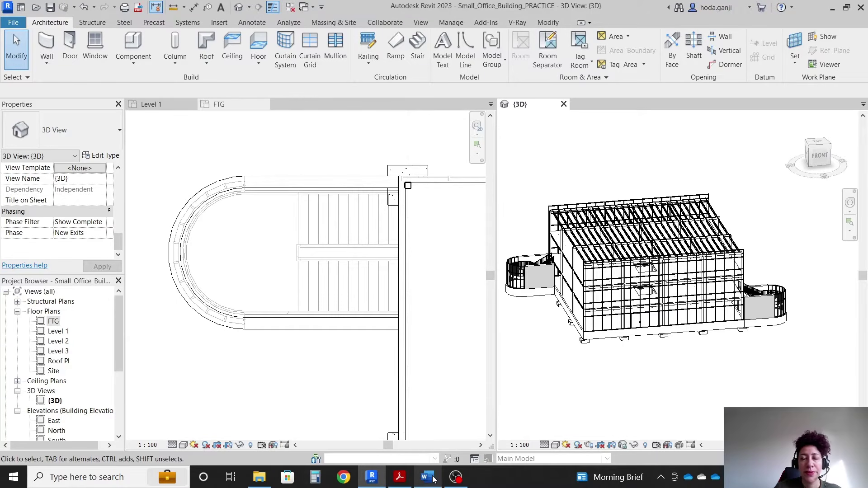
Step: Set the FTG floor plan's phase to Existing, with the Show Complete phase filter
{"action": "mouse_move", "coordinate": [433, 478]}
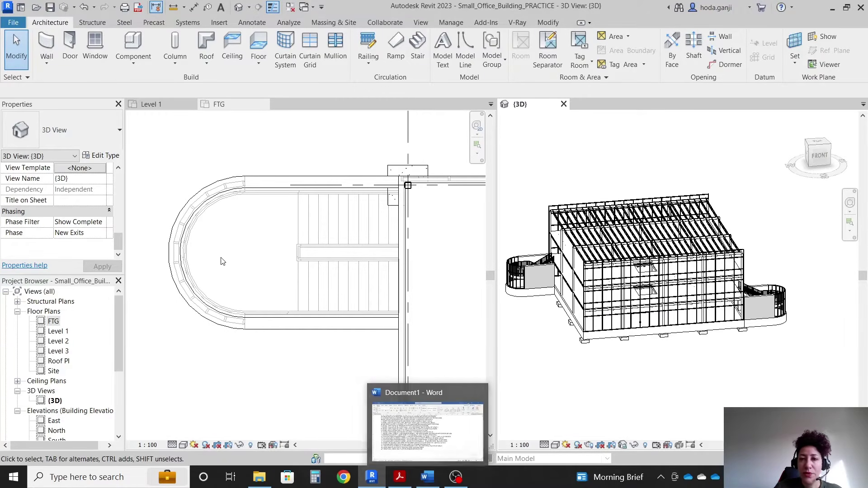
{"action": "scroll", "coordinate": [149, 183], "scroll_direction": "down", "scroll_amount": 2}
{"action": "left_click", "coordinate": [150, 183]}
{"action": "scroll", "coordinate": [92, 232], "scroll_direction": "down", "scroll_amount": 2}
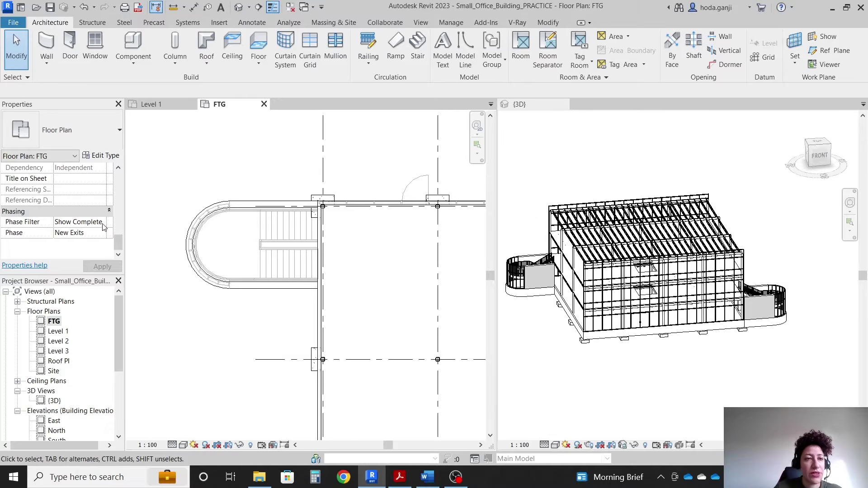
{"action": "left_click", "coordinate": [101, 233]}
{"action": "left_click", "coordinate": [71, 244]}
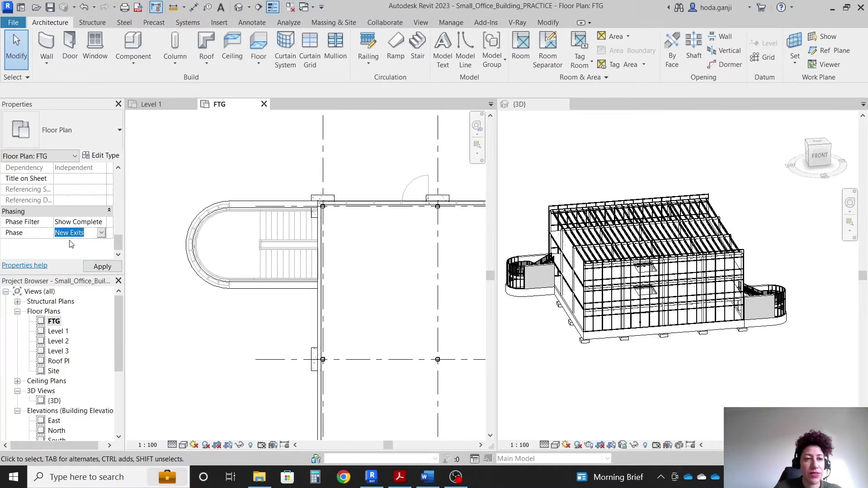
{"action": "left_click", "coordinate": [93, 267]}
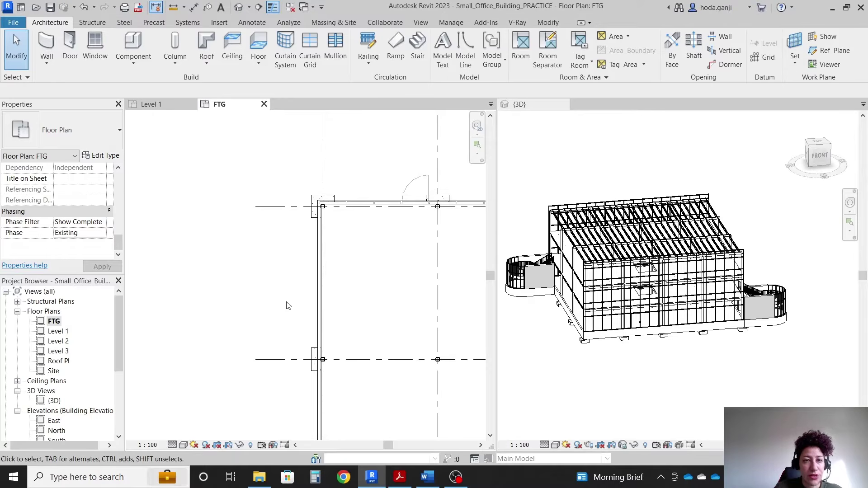
{"action": "left_click", "coordinate": [103, 223]}
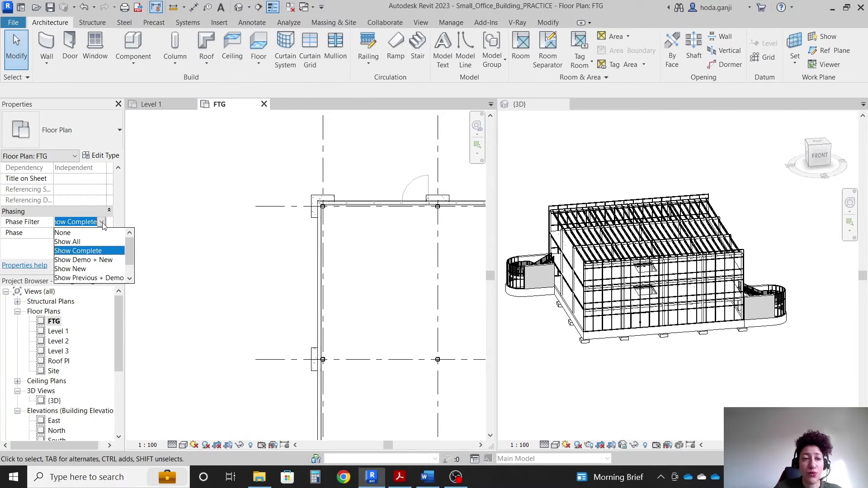
{"action": "left_click", "coordinate": [79, 251]}
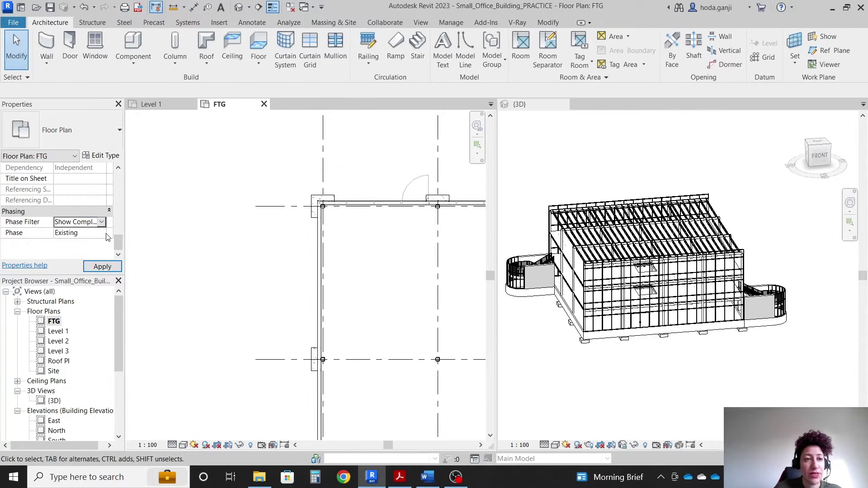
Step: Set the FTG floor plan's phase back to New Exits
{"action": "left_click", "coordinate": [101, 233]}
{"action": "left_click", "coordinate": [78, 254]}
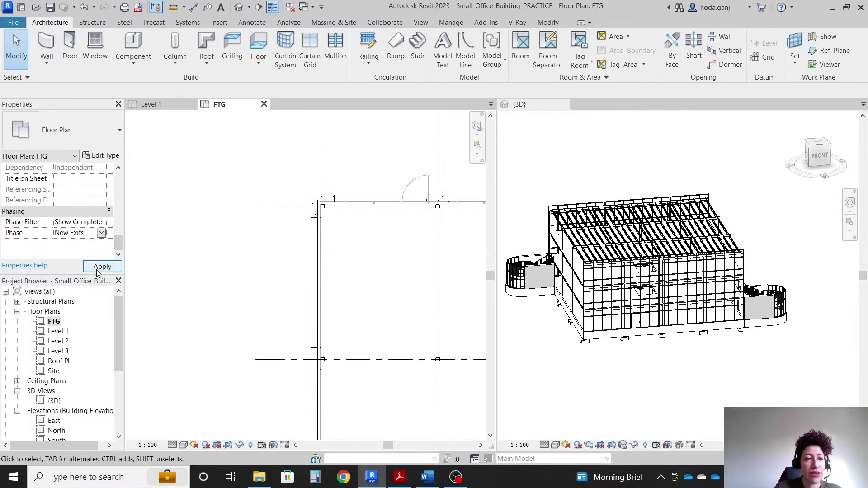
{"action": "left_click", "coordinate": [102, 266]}
Step: Switch to the Word task list, read the item on 350 mm foundation walls and footings for the new exits, and return to Revit's 3D view
{"action": "left_click", "coordinate": [428, 476]}
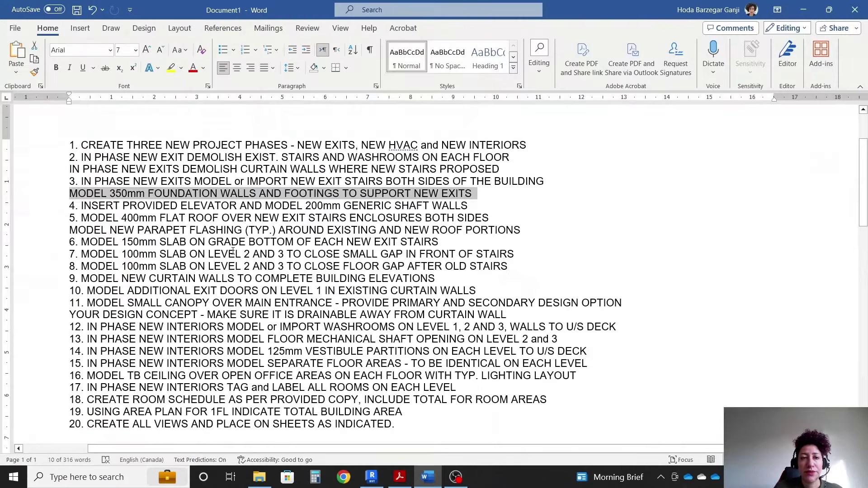
{"action": "left_click", "coordinate": [287, 194]}
{"action": "left_click_drag", "start_coordinate": [289, 194], "coordinate": [400, 181]}
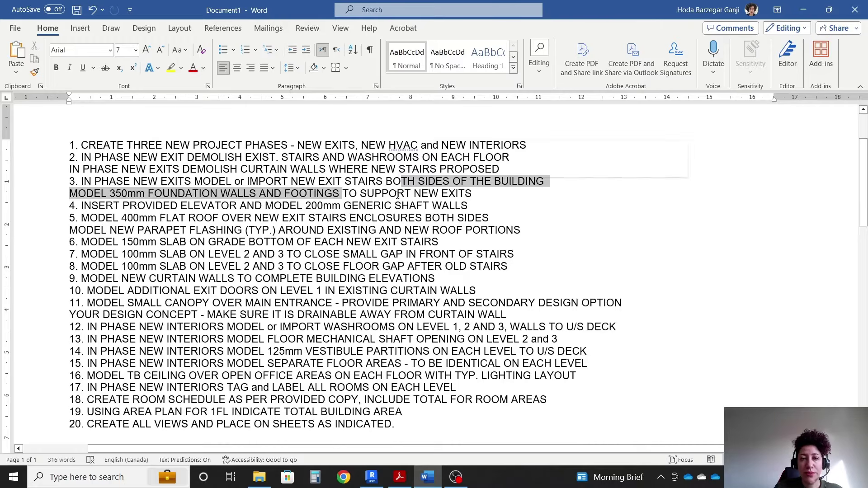
{"action": "left_click", "coordinate": [427, 477]}
{"action": "left_click", "coordinate": [650, 408]}
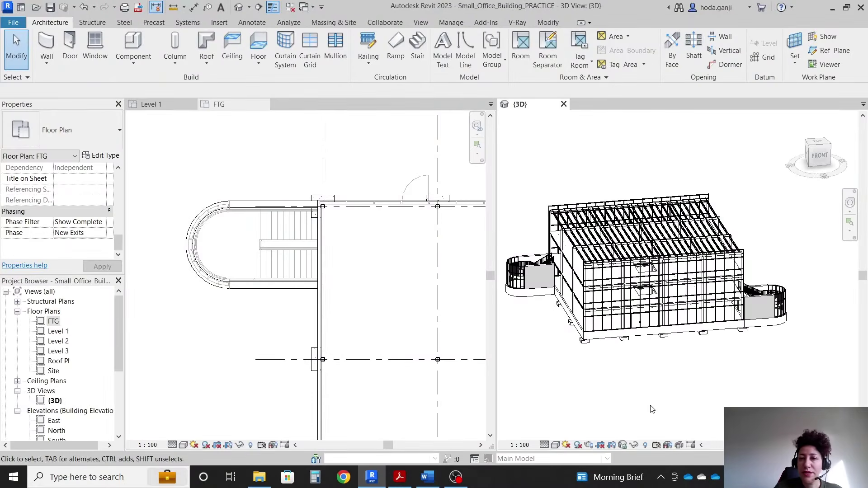
Step: Place a Bearing Footing - 900 x 300 wall foundation under the outer straight 350 mm wall of the grid D stair enclosure
{"action": "scroll", "coordinate": [719, 335], "scroll_direction": "down", "scroll_amount": 1}
{"action": "middle_click_drag", "start_coordinate": [738, 377], "coordinate": [678, 311], "text": "shift"}
{"action": "scroll", "coordinate": [764, 335], "scroll_direction": "up", "scroll_amount": 5}
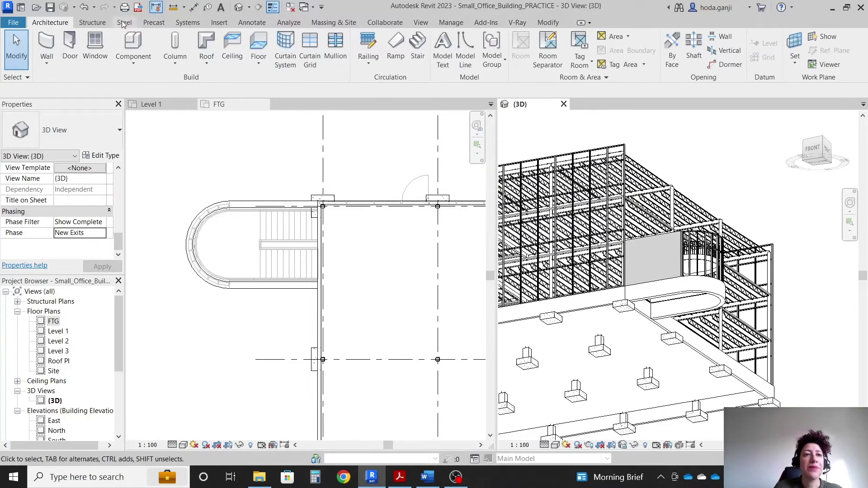
{"action": "left_click", "coordinate": [99, 23]}
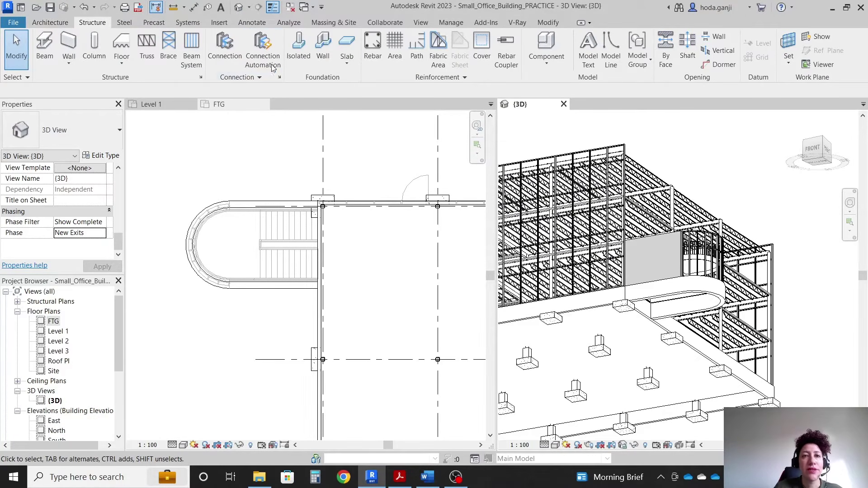
{"action": "left_click", "coordinate": [322, 50]}
{"action": "scroll", "coordinate": [765, 323], "scroll_direction": "up", "scroll_amount": 2}
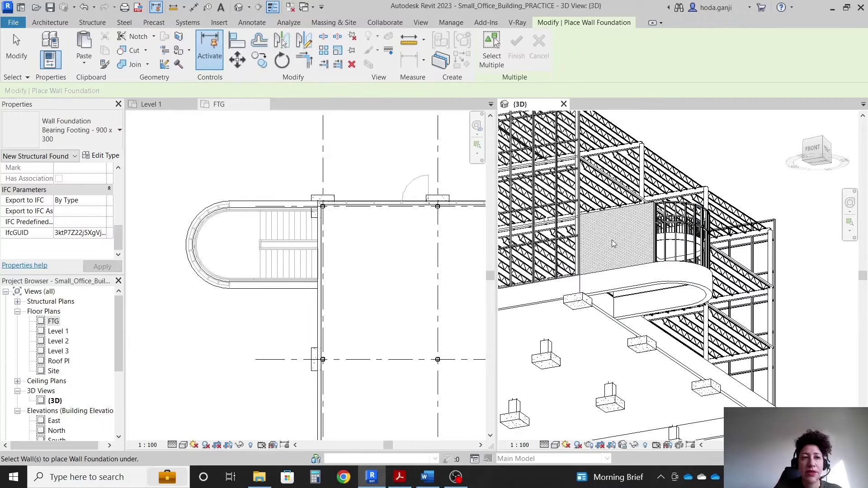
{"action": "left_click", "coordinate": [625, 290]}
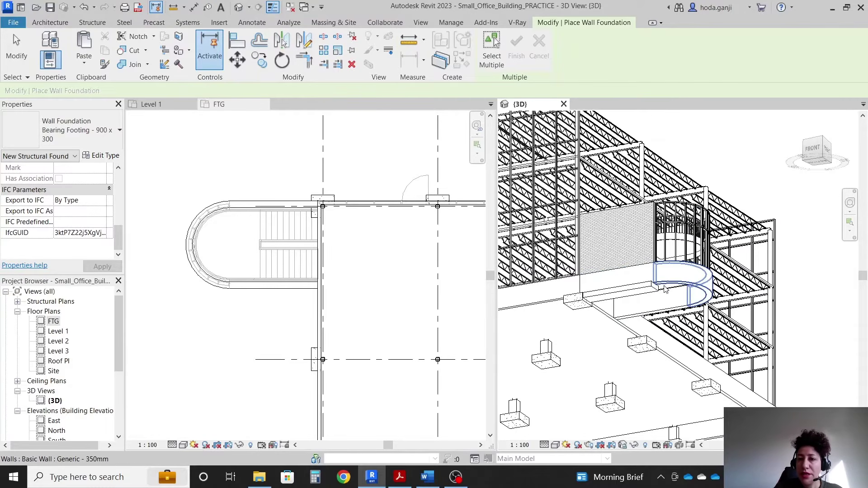
Step: Place Bearing Footing - 900 x 300 wall foundations under the two straight walls and the curved wall of the grid A stair enclosure
{"action": "scroll", "coordinate": [696, 287], "scroll_direction": "down", "scroll_amount": 6}
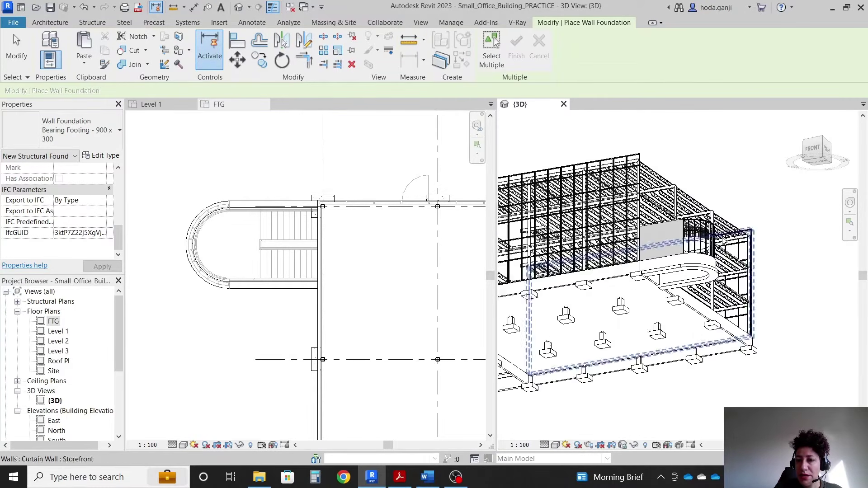
{"action": "middle_click_drag", "start_coordinate": [646, 315], "coordinate": [786, 310], "text": "shift"}
{"action": "scroll", "coordinate": [571, 289], "scroll_direction": "up", "scroll_amount": 5}
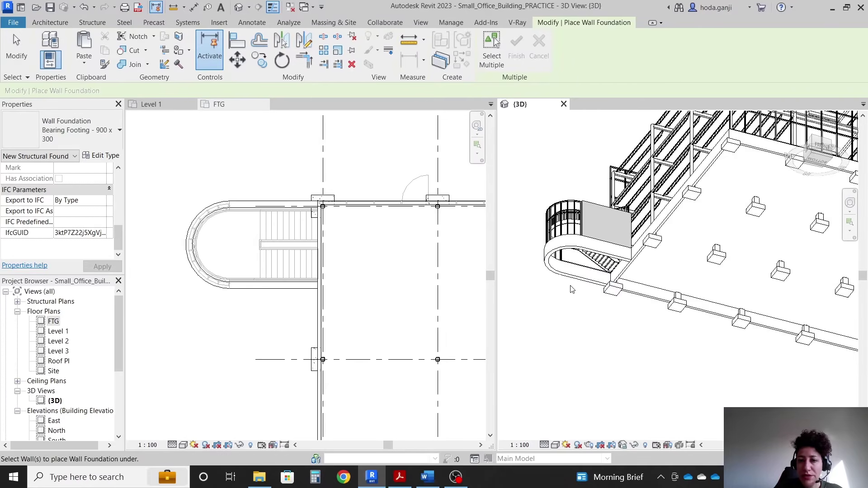
{"action": "scroll", "coordinate": [575, 227], "scroll_direction": "up", "scroll_amount": 2}
{"action": "left_click", "coordinate": [608, 254]}
{"action": "left_click", "coordinate": [564, 259]}
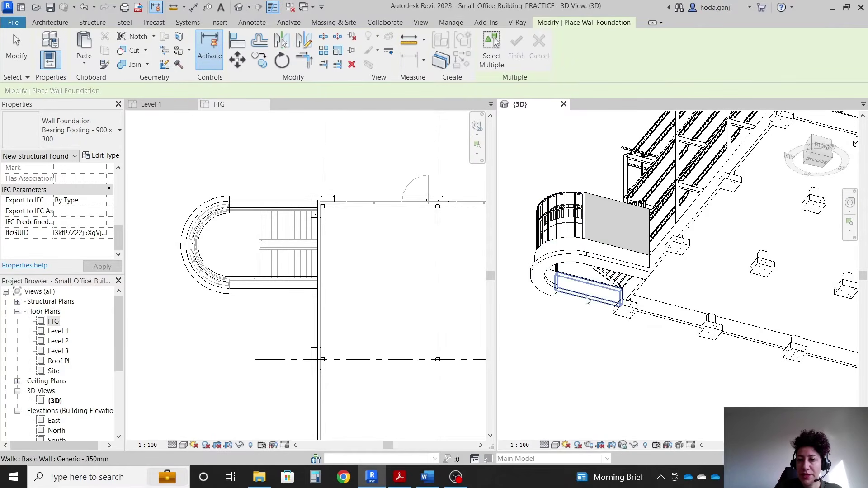
{"action": "left_click", "coordinate": [589, 294]}
Step: Finish placing wall foundations and examine the footings beneath both stair enclosures in the 3D view
{"action": "scroll", "coordinate": [555, 341], "scroll_direction": "down", "scroll_amount": 1}
{"action": "scroll", "coordinate": [554, 343], "scroll_direction": "down", "scroll_amount": 2}
{"action": "scroll", "coordinate": [761, 297], "scroll_direction": "down", "scroll_amount": 2}
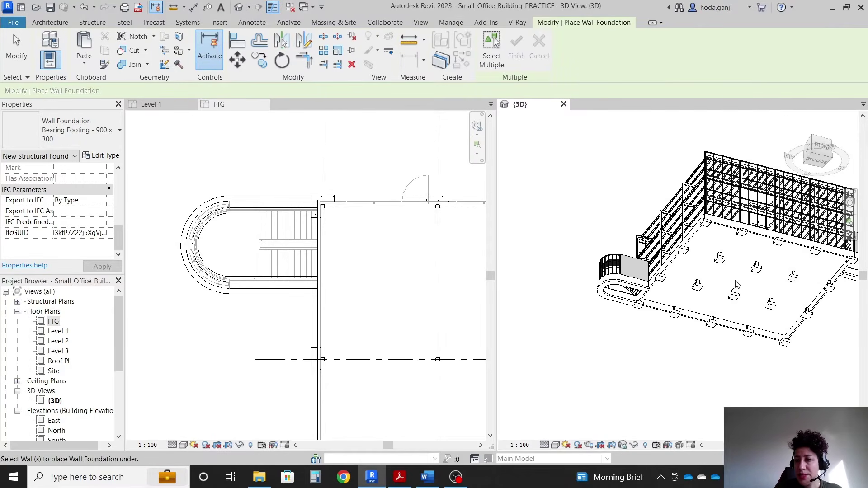
{"action": "middle_click_drag", "start_coordinate": [735, 289], "coordinate": [647, 338], "text": "shift"}
{"action": "scroll", "coordinate": [741, 282], "scroll_direction": "down", "scroll_amount": 2}
{"action": "scroll", "coordinate": [855, 265], "scroll_direction": "up", "scroll_amount": 5}
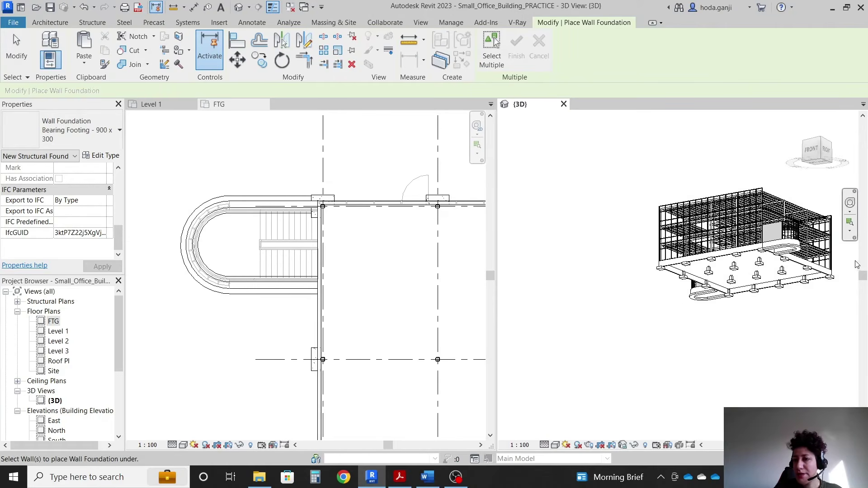
{"action": "scroll", "coordinate": [807, 283], "scroll_direction": "down", "scroll_amount": 2}
{"action": "scroll", "coordinate": [638, 324], "scroll_direction": "down", "scroll_amount": 3}
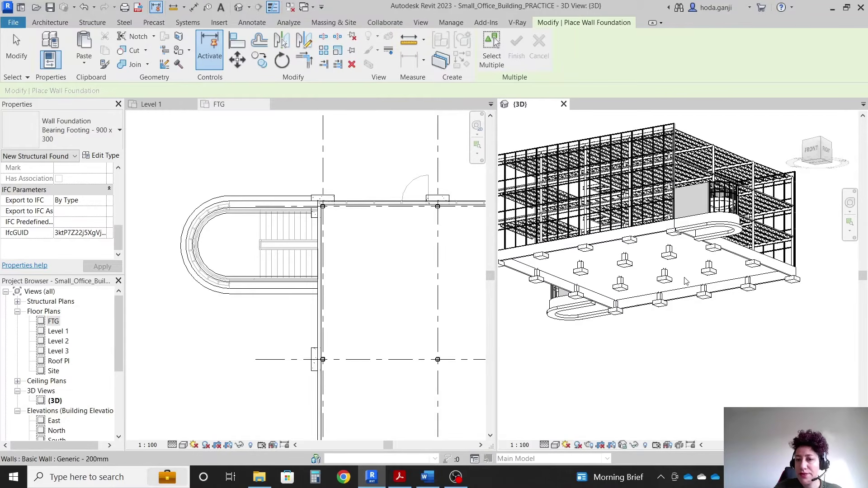
{"action": "scroll", "coordinate": [708, 243], "scroll_direction": "up", "scroll_amount": 1}
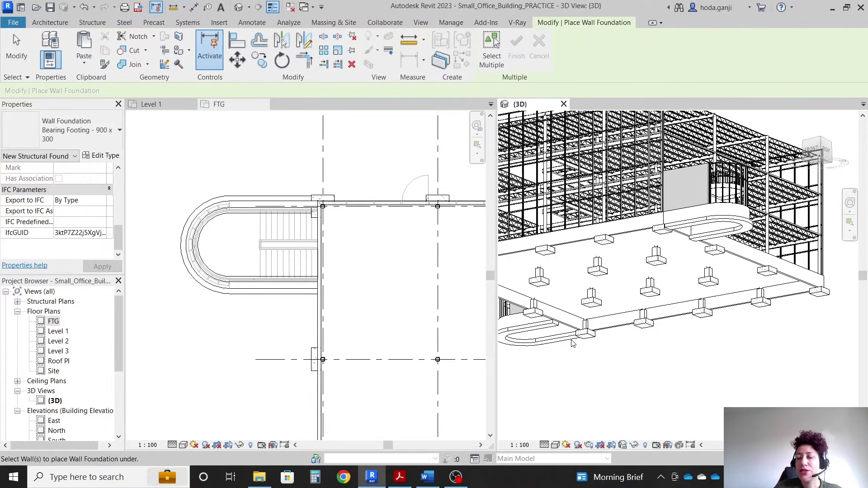
{"action": "key", "text": "Escape"}
{"action": "scroll", "coordinate": [696, 343], "scroll_direction": "down", "scroll_amount": 2}
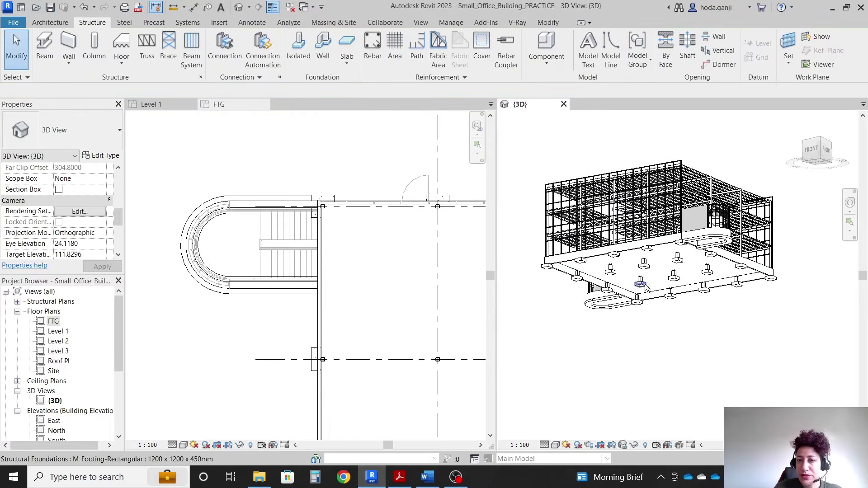
{"action": "middle_click_drag", "start_coordinate": [705, 348], "coordinate": [779, 395], "text": "shift"}
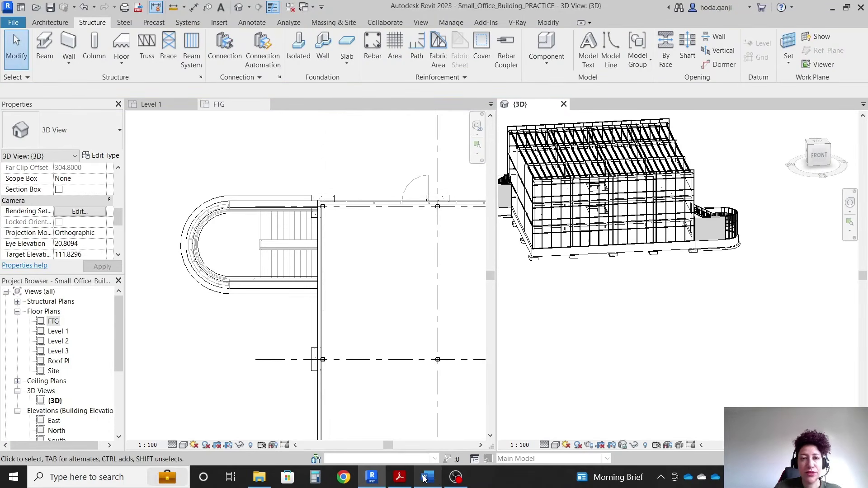
Step: Switch to the Word task list, read item 4 on the elevator and 200mm generic shaft walls, and return to Revit
{"action": "left_click", "coordinate": [427, 477]}
{"action": "scroll", "coordinate": [129, 228], "scroll_direction": "down", "scroll_amount": 2}
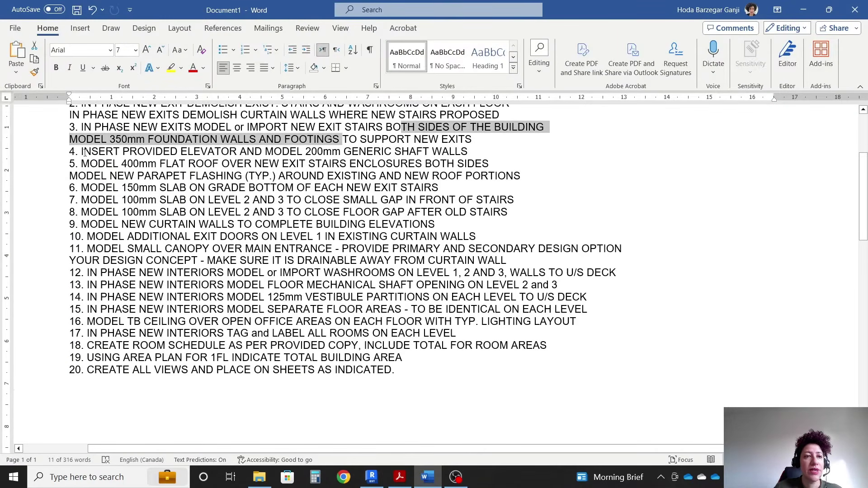
{"action": "left_click_drag", "start_coordinate": [82, 152], "coordinate": [456, 150]}
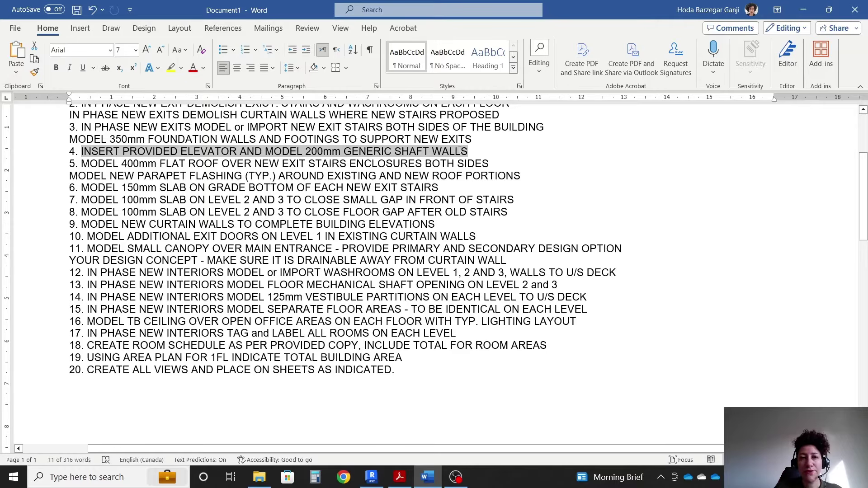
{"action": "left_click", "coordinate": [425, 483]}
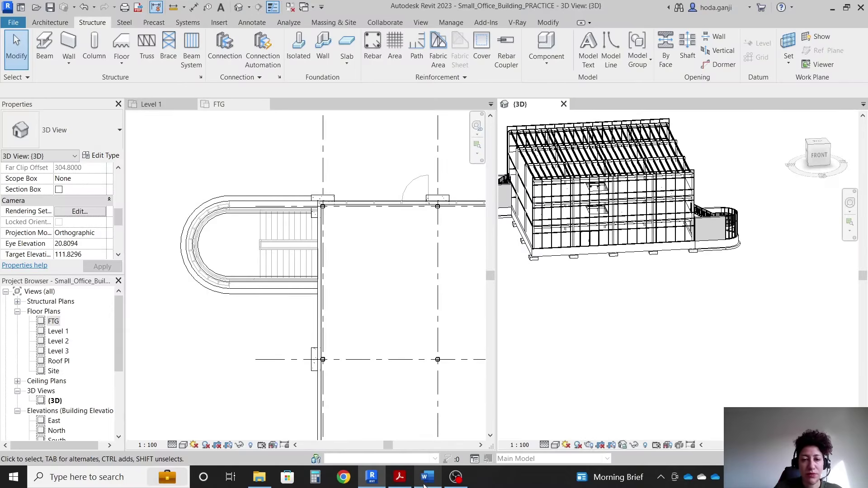
Step: Switch to the scope PDF in Acrobat, check the elevator's location in the stair detail and the floor plan, and return to Revit
{"action": "left_click", "coordinate": [399, 477]}
{"action": "scroll", "coordinate": [294, 330], "scroll_direction": "down", "scroll_amount": 2}
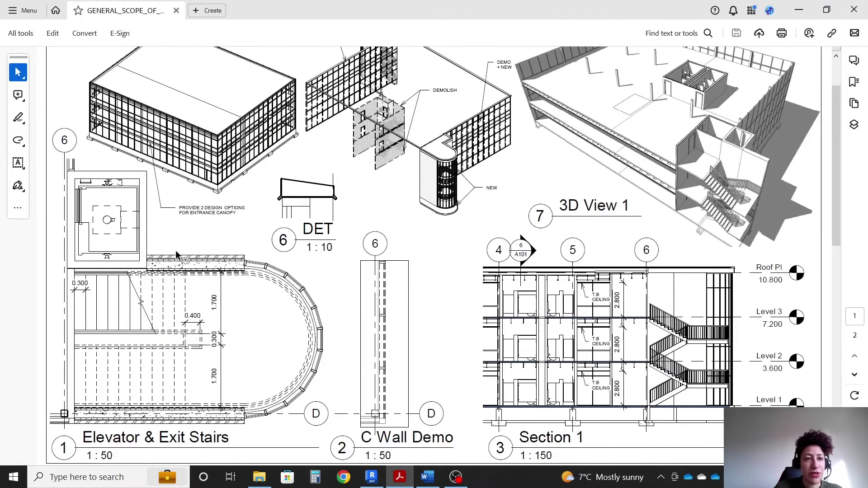
{"action": "scroll", "coordinate": [420, 311], "scroll_direction": "down", "scroll_amount": 10}
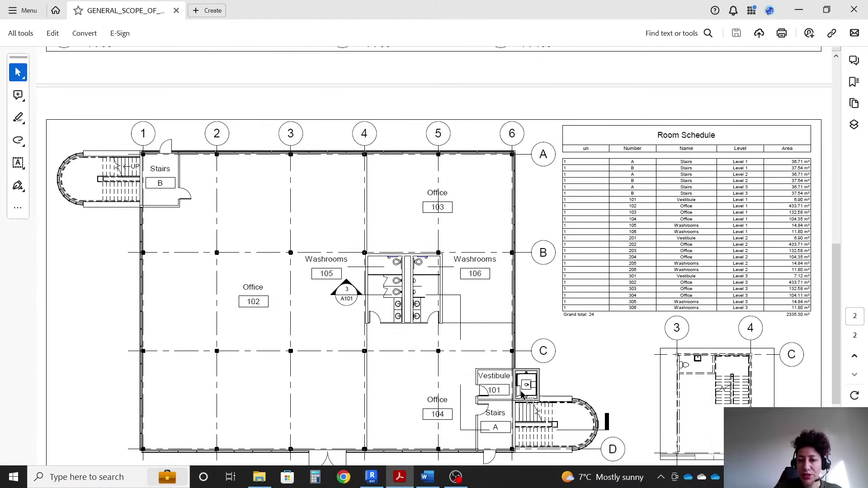
{"action": "scroll", "coordinate": [505, 367], "scroll_direction": "up", "scroll_amount": 10}
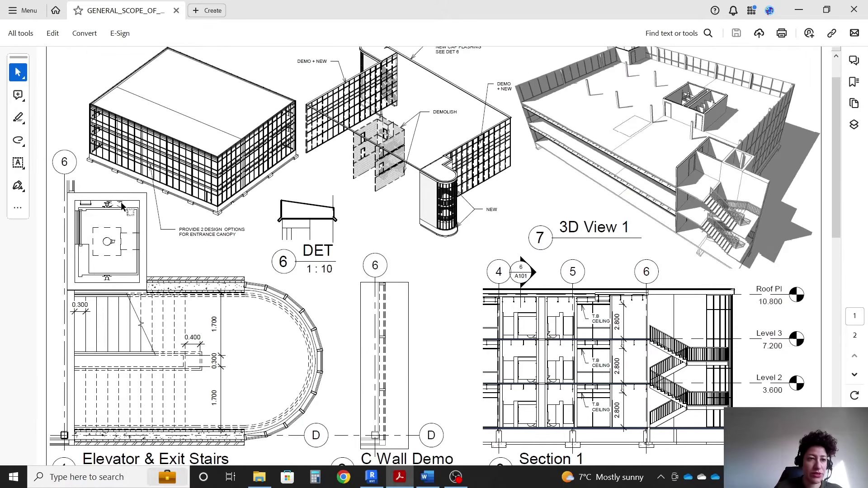
{"action": "key", "text": "alt+Tab"}
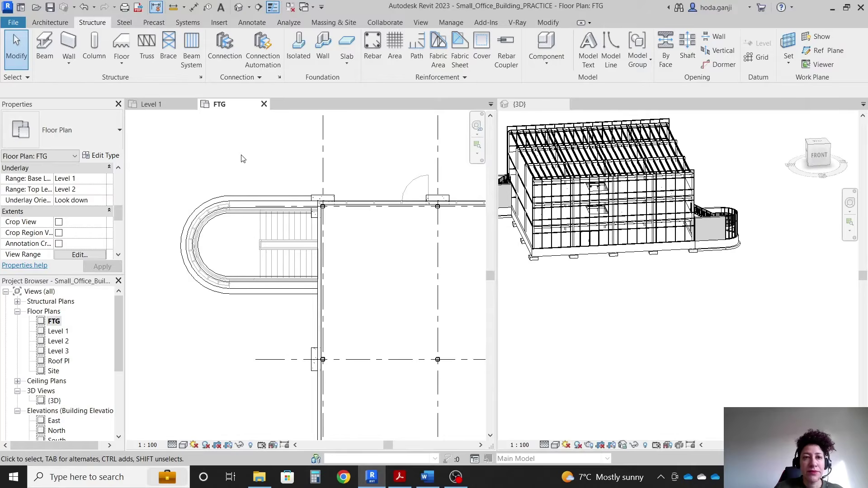
Step: Close the FTG floor plan and show the area between grids C and D beside the exit stair in the Level 1 plan
{"action": "left_click", "coordinate": [265, 104]}
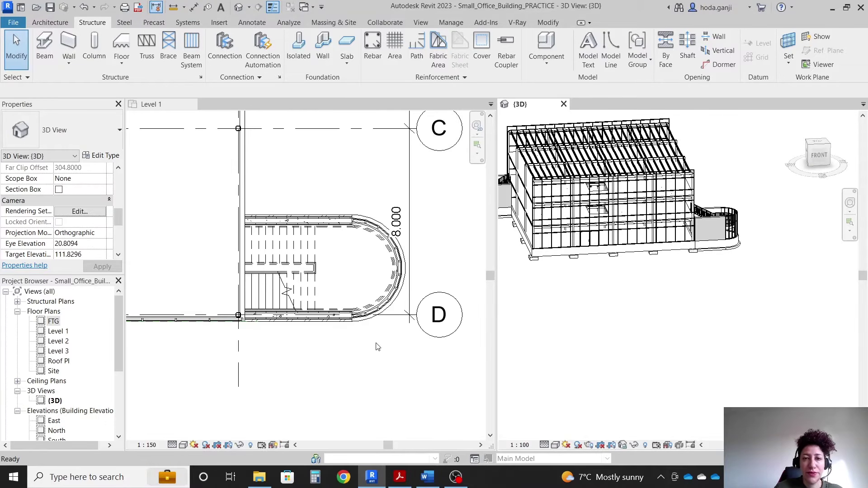
{"action": "scroll", "coordinate": [357, 238], "scroll_direction": "up", "scroll_amount": 2}
{"action": "scroll", "coordinate": [299, 241], "scroll_direction": "up", "scroll_amount": 2}
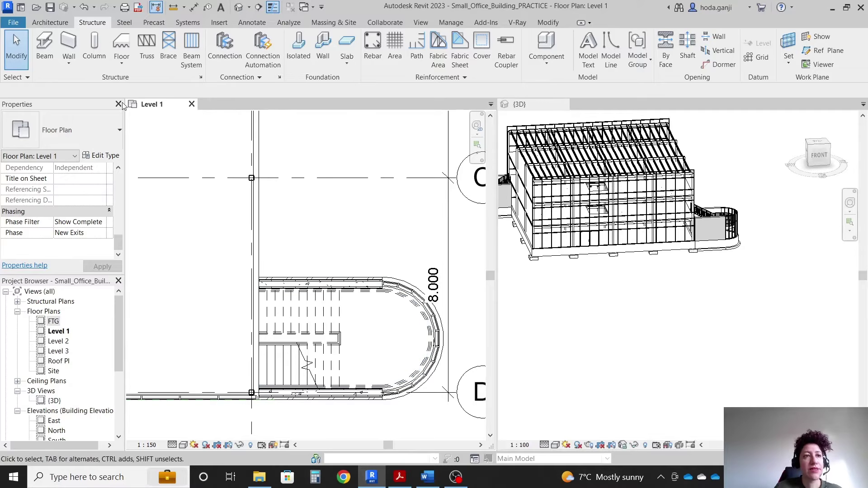
Step: Open the Thyssenkruppelevator_-_Fleetwood_21_18809 family, load it into the office building project and close it without saving changes
{"action": "left_click", "coordinate": [21, 7]}
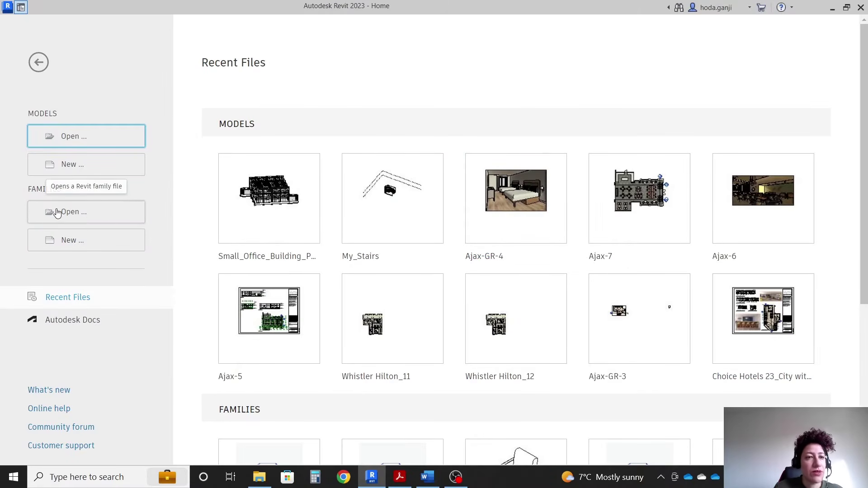
{"action": "left_click", "coordinate": [85, 212]}
{"action": "left_click", "coordinate": [649, 338]}
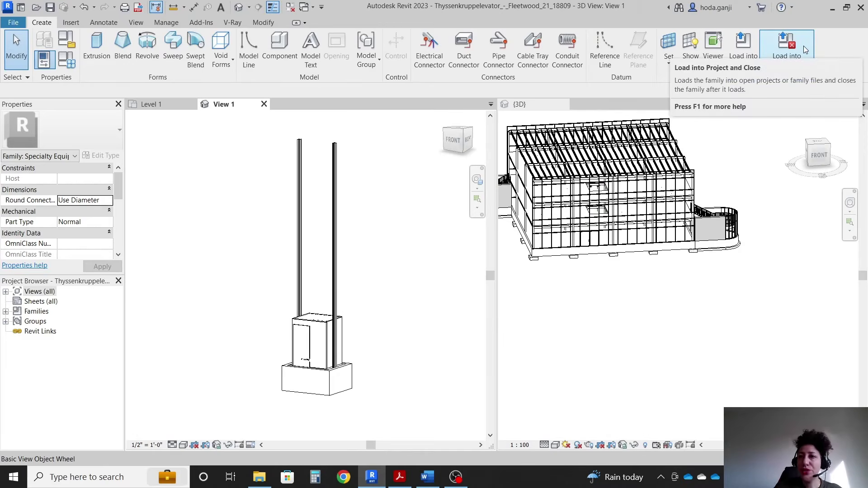
{"action": "left_click", "coordinate": [804, 45]}
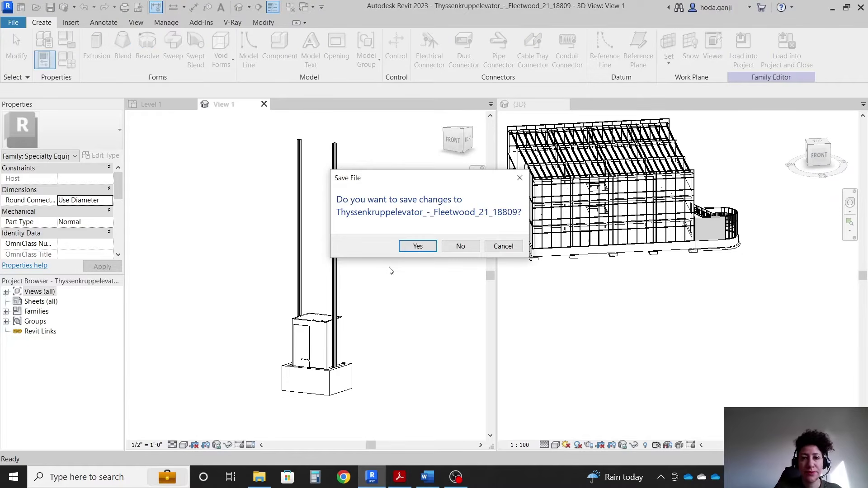
{"action": "left_click", "coordinate": [449, 246]}
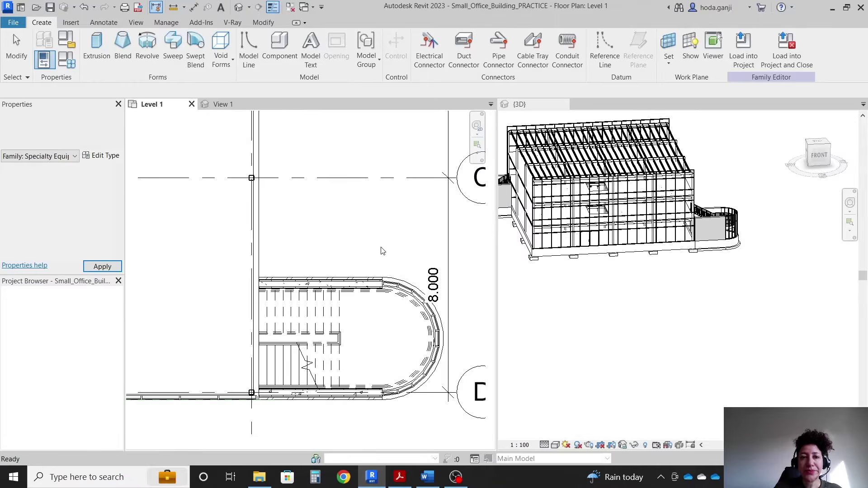
Step: Switch to the scope PDF, check the elevator's orientation in the Elevator & Exit Stairs detail, and return to Revit
{"action": "left_click", "coordinate": [396, 476]}
{"action": "scroll", "coordinate": [105, 178], "scroll_direction": "down", "scroll_amount": 1}
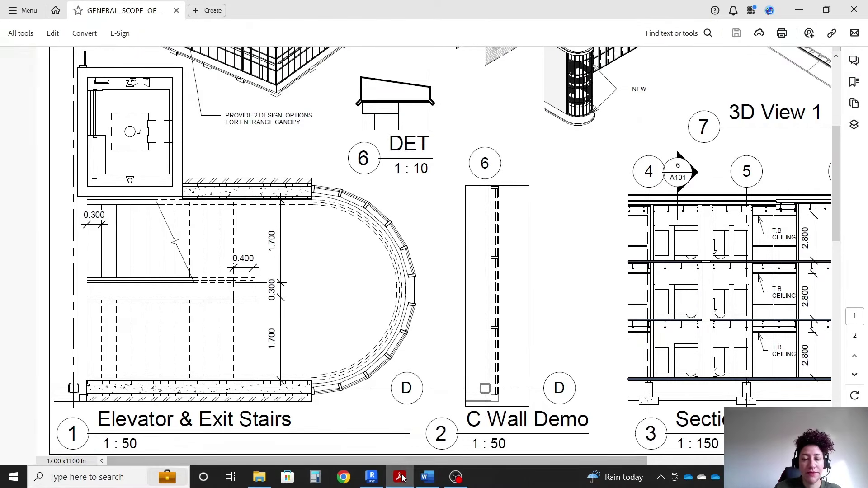
{"action": "left_click", "coordinate": [371, 477]}
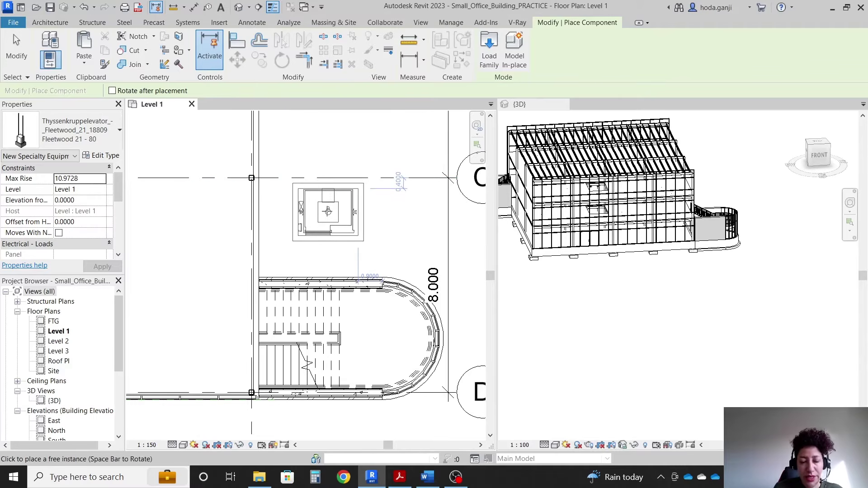
Step: Rotate the Fleetwood 21 - 80 elevator so its door faces the building and place it on Level 1 between grid C and the exit stair
{"action": "key", "text": "space"}
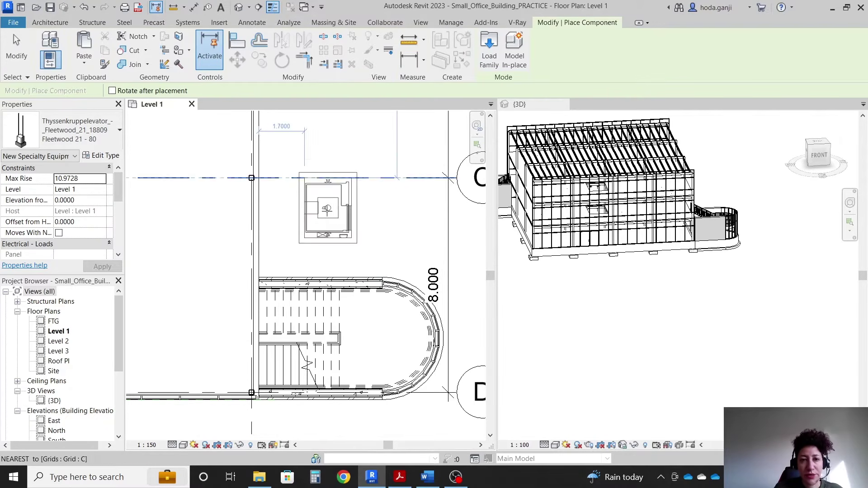
{"action": "key", "text": "space"}
{"action": "key", "text": "space"}
{"action": "scroll", "coordinate": [248, 248], "scroll_direction": "up", "scroll_amount": 3}
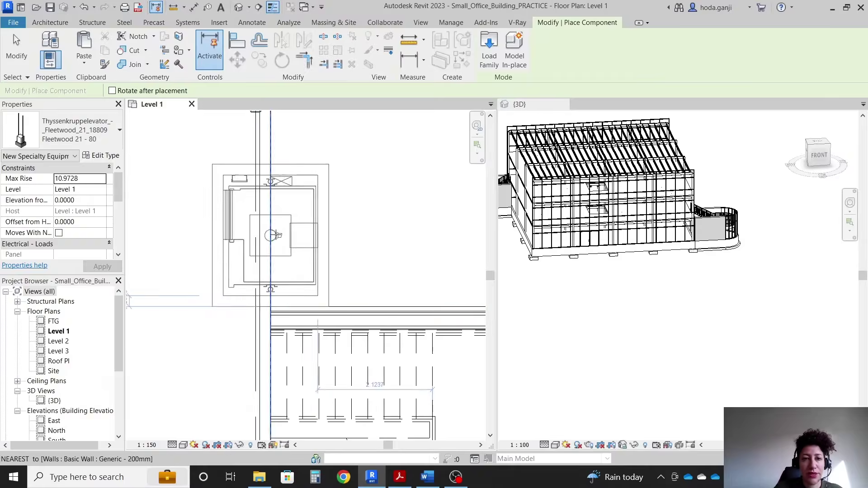
{"action": "left_click", "coordinate": [363, 203]}
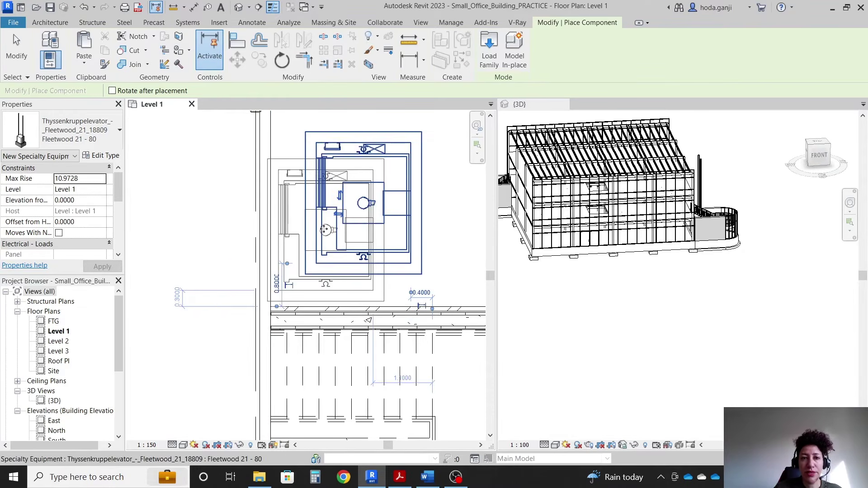
{"action": "key", "text": "Escape"}
{"action": "key", "text": "Escape"}
{"action": "scroll", "coordinate": [234, 224], "scroll_direction": "down", "scroll_amount": 1}
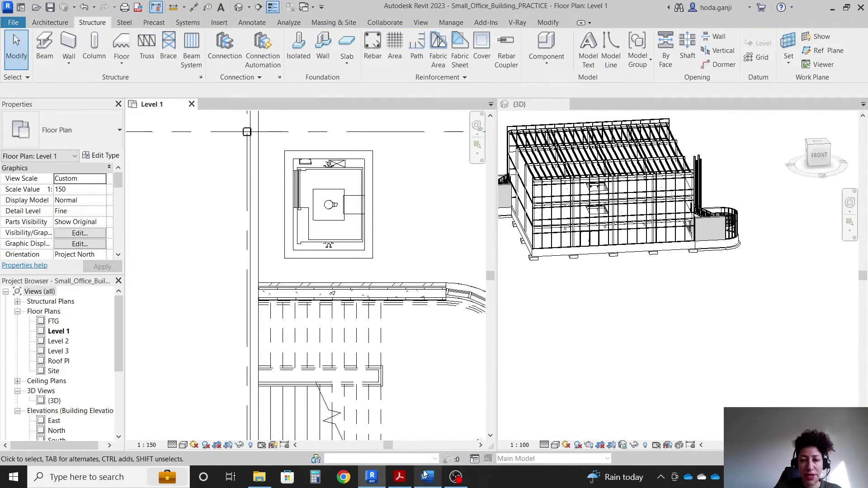
Step: Recheck the Elevator & Exit Stairs detail in the PDF, return to Revit and examine the placed elevator's pit from below in 3D
{"action": "left_click", "coordinate": [399, 478]}
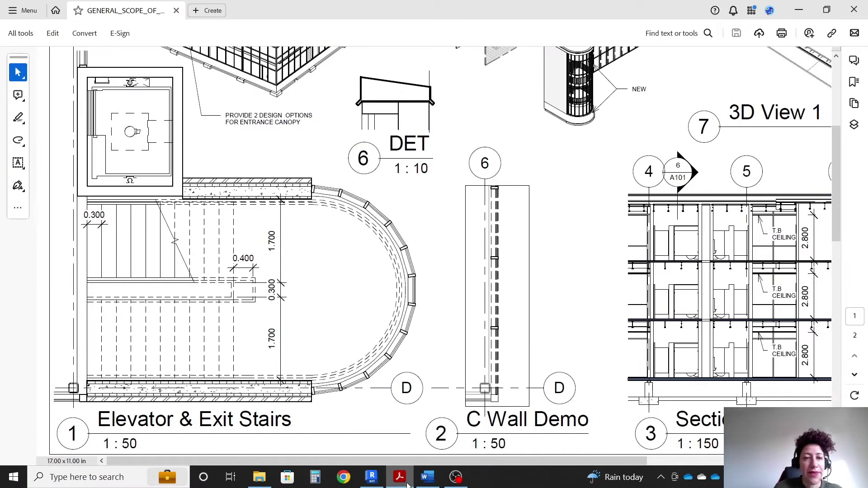
{"action": "left_click", "coordinate": [407, 483]}
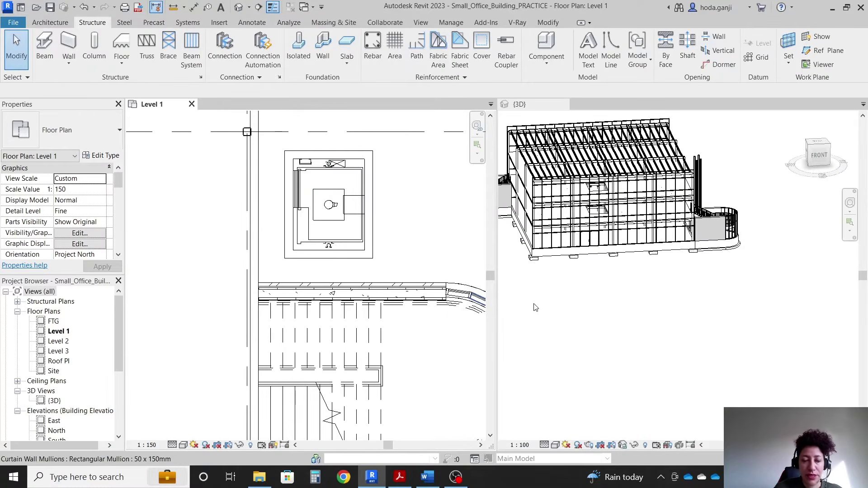
{"action": "middle_click_drag", "start_coordinate": [746, 299], "coordinate": [693, 319], "text": "shift"}
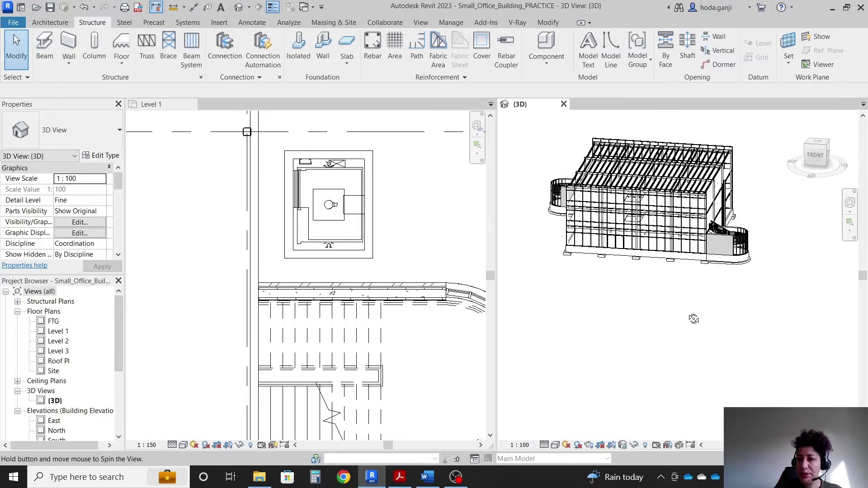
{"action": "scroll", "coordinate": [719, 244], "scroll_direction": "up", "scroll_amount": 8}
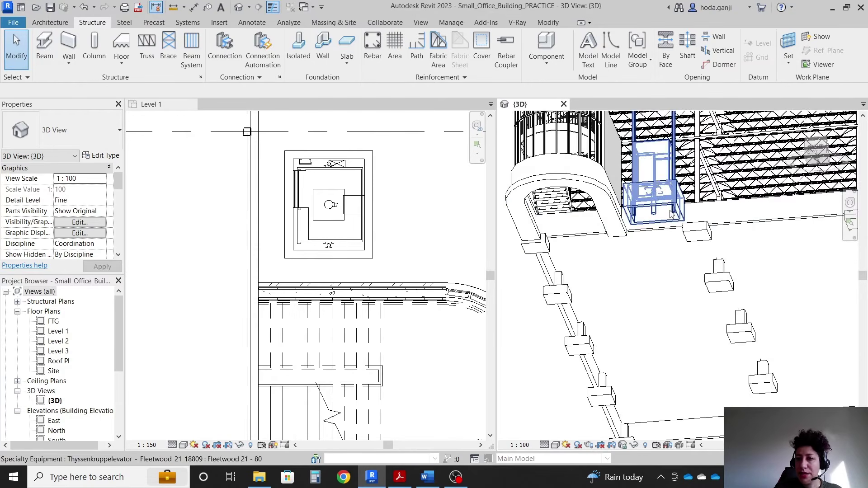
Step: Align the outer building-side edge of the Fleetwood elevator with the inner line of the building's wall beside grid 6 on Level 1
{"action": "scroll", "coordinate": [275, 205], "scroll_direction": "up", "scroll_amount": 2}
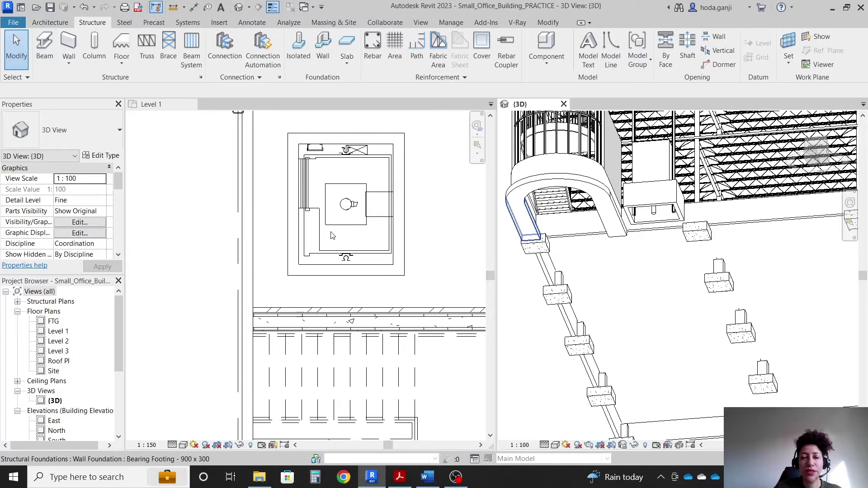
{"action": "scroll", "coordinate": [267, 217], "scroll_direction": "up", "scroll_amount": 2}
{"action": "left_click", "coordinate": [286, 225]}
{"action": "scroll", "coordinate": [279, 247], "scroll_direction": "down", "scroll_amount": 1}
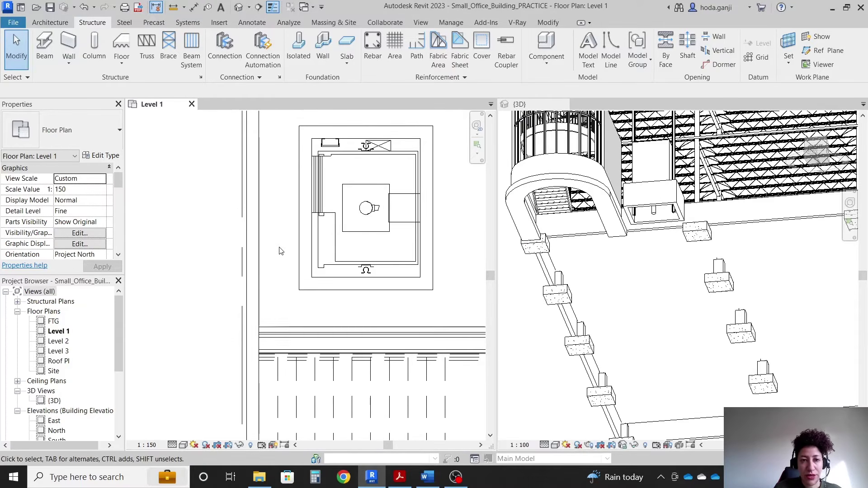
{"action": "key", "text": "a"}
{"action": "key", "text": "l"}
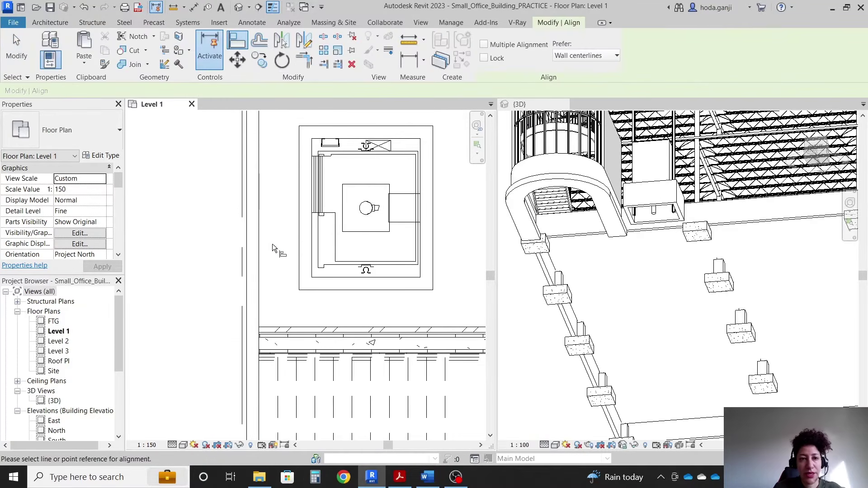
{"action": "left_click", "coordinate": [247, 233]}
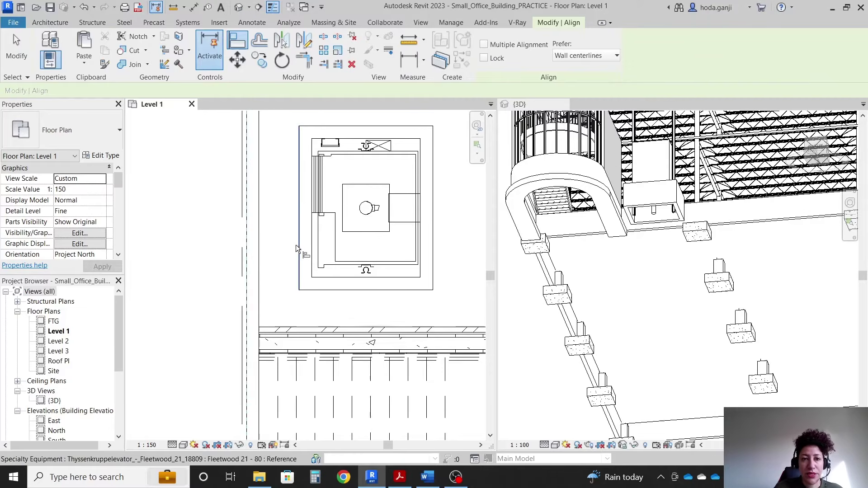
{"action": "left_click", "coordinate": [295, 245]}
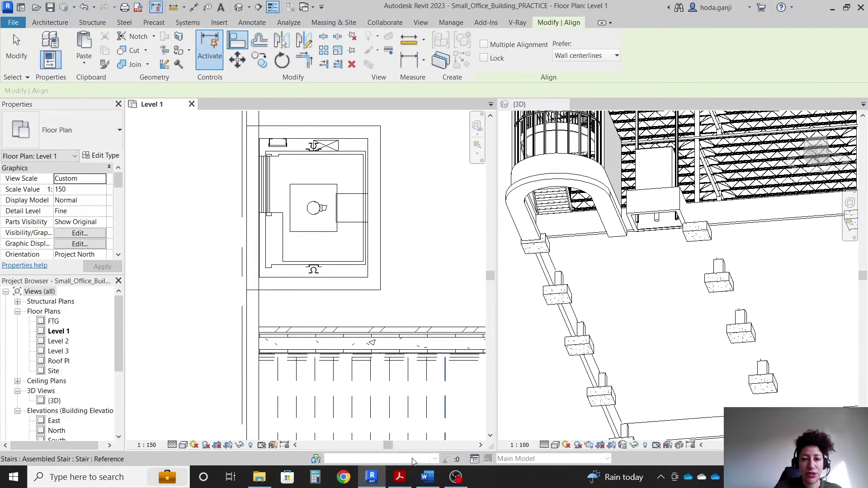
Step: Switch to the scope PDF, check how the elevator meets the stair wall in the Elevator & Exit Stairs detail, and return to Revit
{"action": "left_click", "coordinate": [400, 477]}
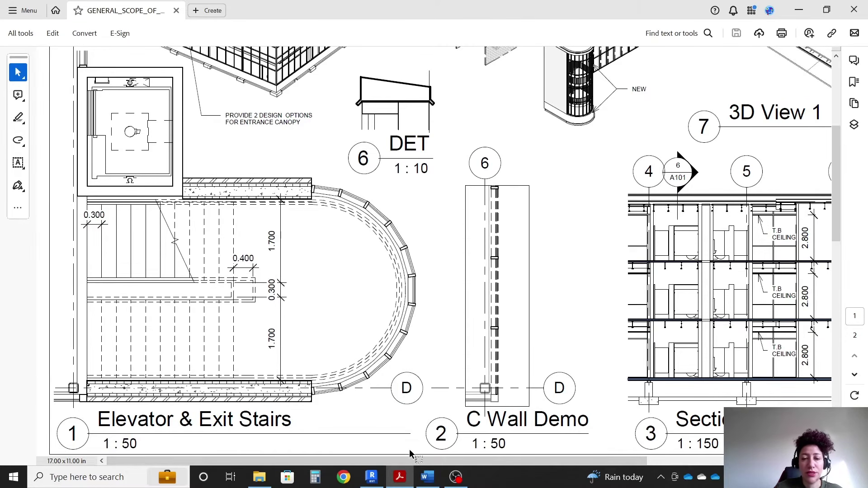
{"action": "left_click", "coordinate": [400, 476]}
{"action": "scroll", "coordinate": [294, 324], "scroll_direction": "up", "scroll_amount": 5}
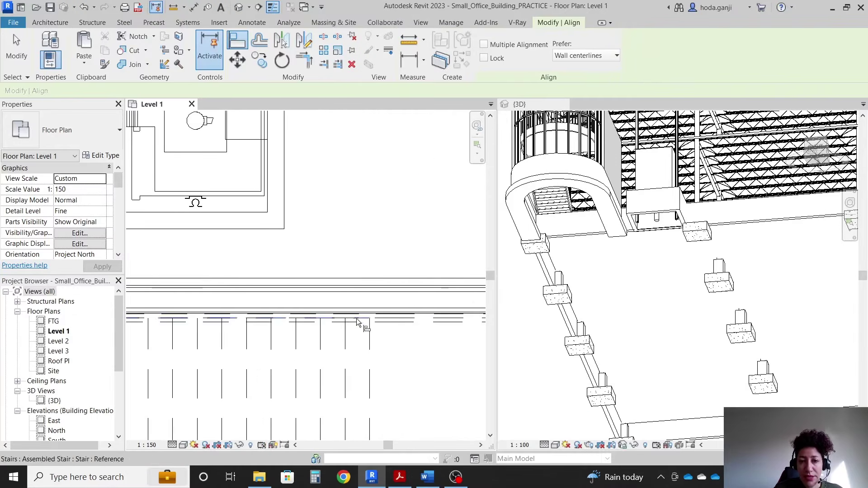
{"action": "scroll", "coordinate": [278, 301], "scroll_direction": "up", "scroll_amount": 4}
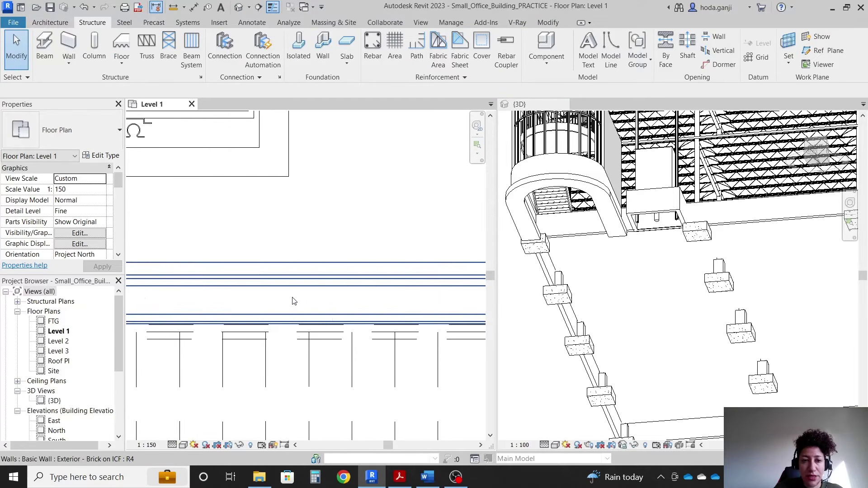
Step: Align the elevator's outer stair-side edge with the stair-side face of the concrete core in the Exterior - Brick on ICF stair wall
{"action": "scroll", "coordinate": [405, 235], "scroll_direction": "down", "scroll_amount": 3}
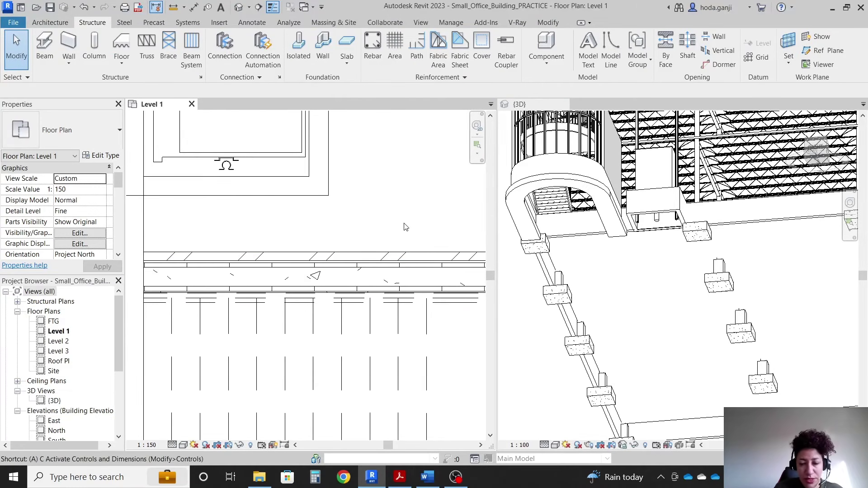
{"action": "key", "text": "a"}
{"action": "key", "text": "l"}
{"action": "scroll", "coordinate": [339, 249], "scroll_direction": "up", "scroll_amount": 2}
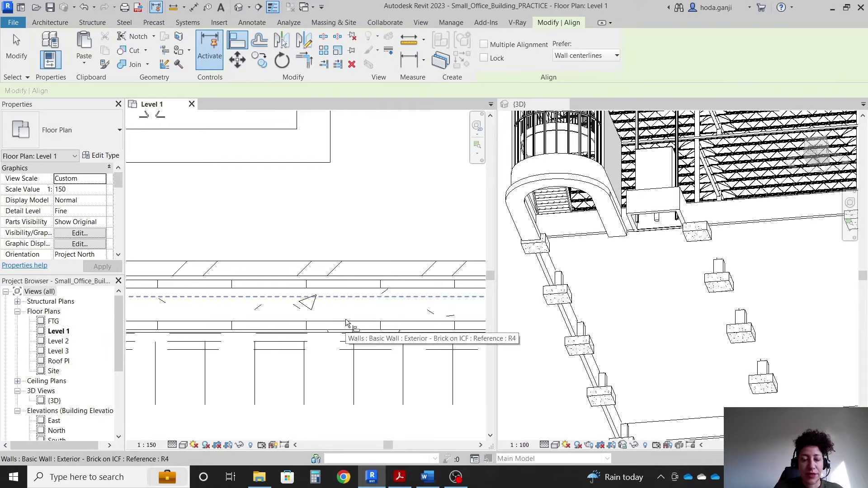
{"action": "key", "text": "Tab"}
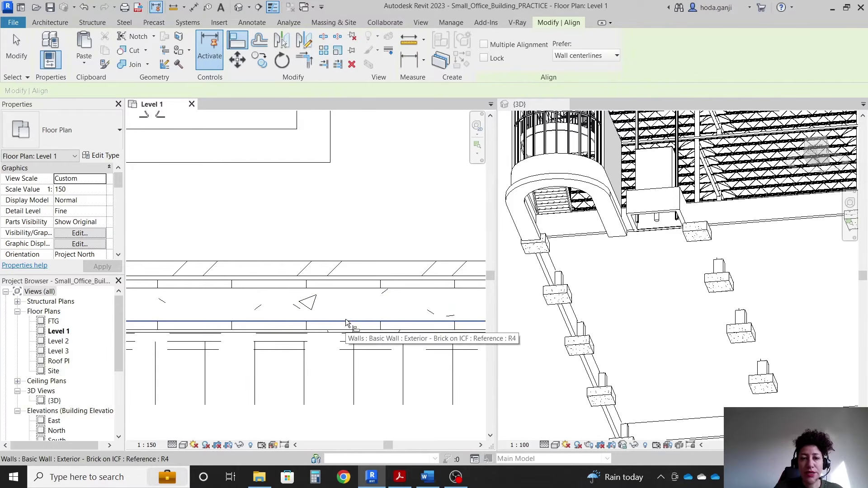
{"action": "left_click", "coordinate": [346, 323]}
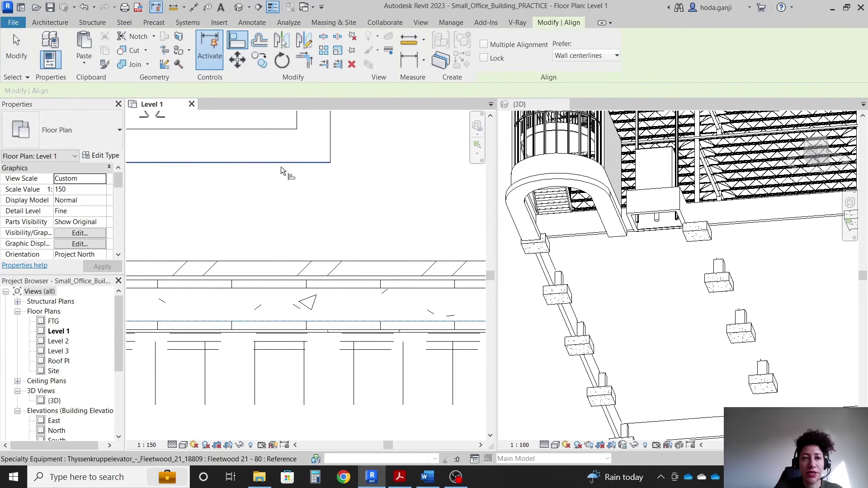
{"action": "left_click", "coordinate": [280, 166]}
{"action": "scroll", "coordinate": [337, 277], "scroll_direction": "down", "scroll_amount": 2}
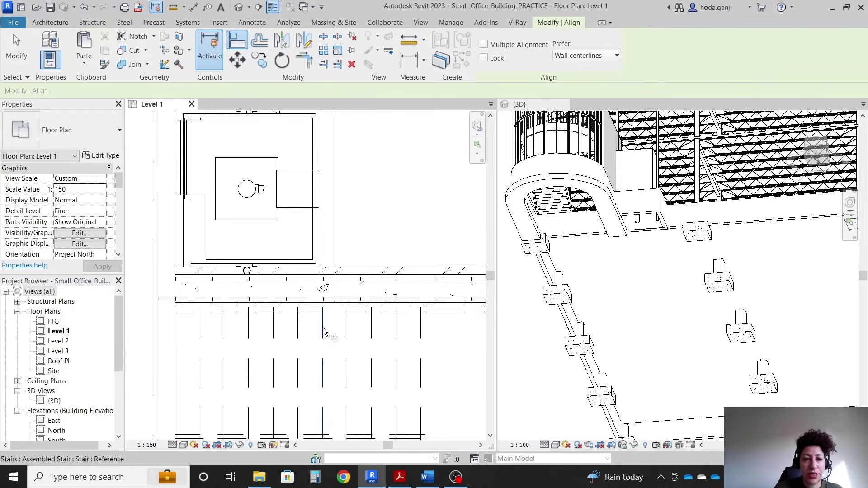
{"action": "key", "text": "Escape"}
{"action": "key", "text": "Escape"}
Step: Shorten the Exterior - Brick on ICF stair wall so it ends at the elevator shaft's outer edge instead of running through it
{"action": "left_click", "coordinate": [322, 283]}
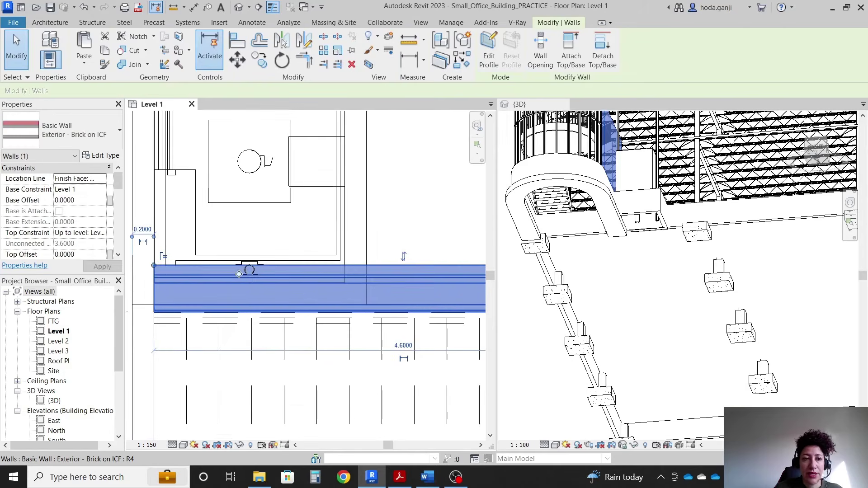
{"action": "scroll", "coordinate": [240, 268], "scroll_direction": "up", "scroll_amount": 2}
{"action": "key", "text": "r"}
{"action": "key", "text": "s"}
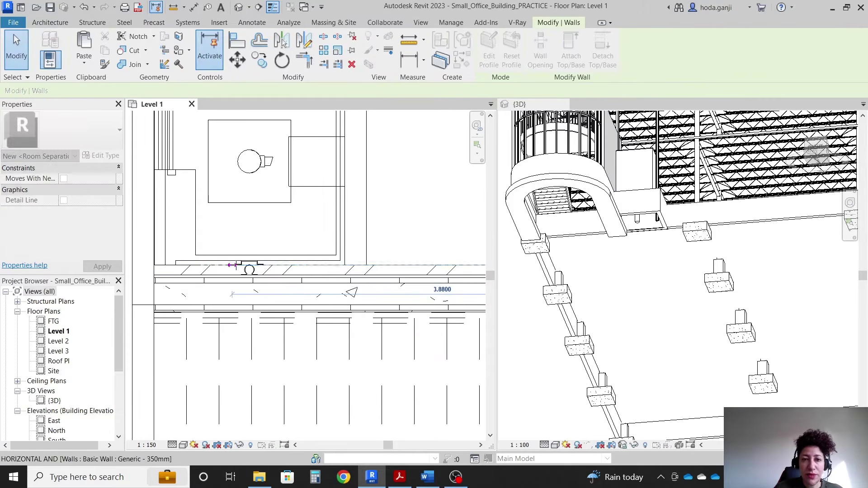
{"action": "left_click_drag", "start_coordinate": [367, 264], "coordinate": [367, 265]}
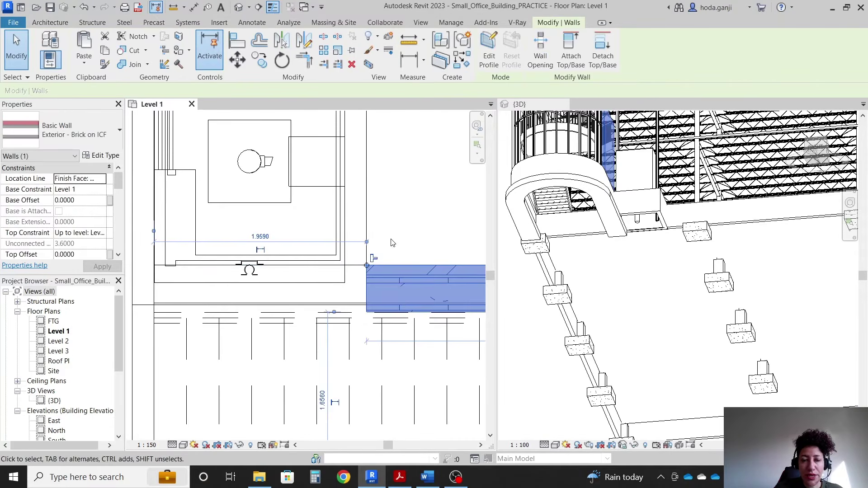
{"action": "left_click", "coordinate": [391, 242]}
{"action": "scroll", "coordinate": [316, 355], "scroll_direction": "down", "scroll_amount": 1}
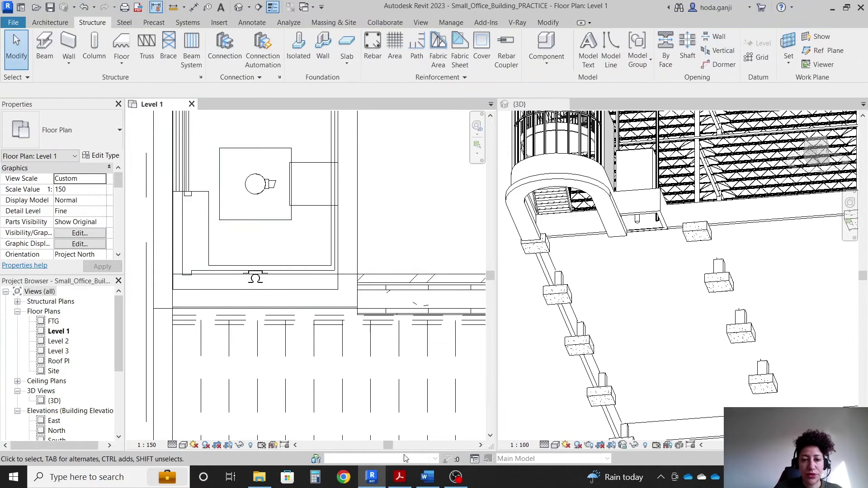
Step: Compare the shortened stair wall and the elevator with the Elevator & Exit Stairs detail in the scope PDF, returning to Revit
{"action": "left_click", "coordinate": [400, 477]}
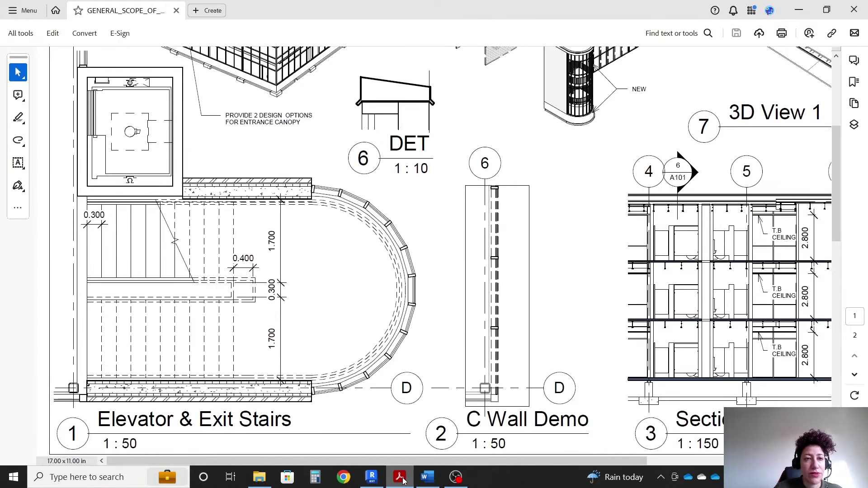
{"action": "left_click", "coordinate": [402, 479]}
{"action": "scroll", "coordinate": [302, 213], "scroll_direction": "down", "scroll_amount": 1}
{"action": "middle_click_drag", "start_coordinate": [409, 214], "coordinate": [367, 206]}
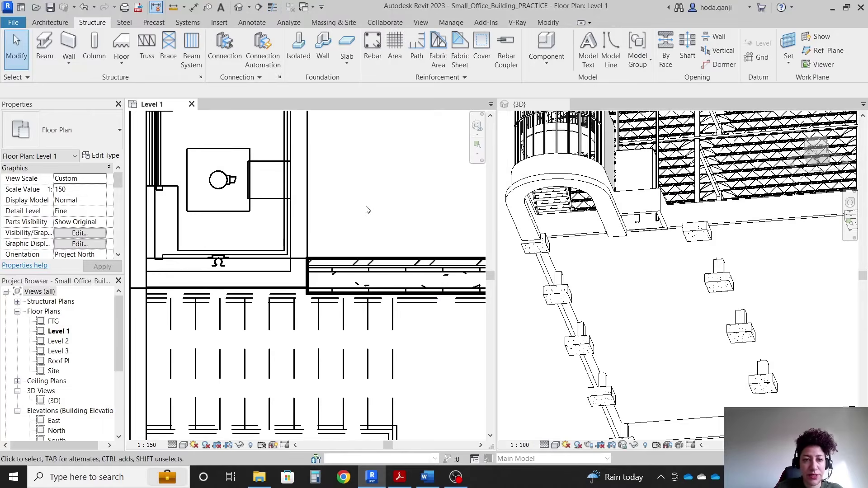
{"action": "scroll", "coordinate": [367, 210], "scroll_direction": "down", "scroll_amount": 1}
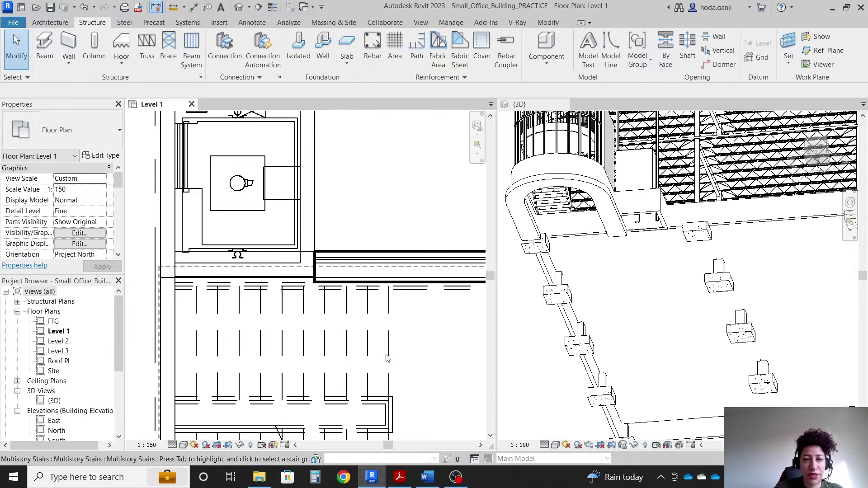
{"action": "left_click", "coordinate": [400, 481]}
{"action": "left_click", "coordinate": [400, 481]}
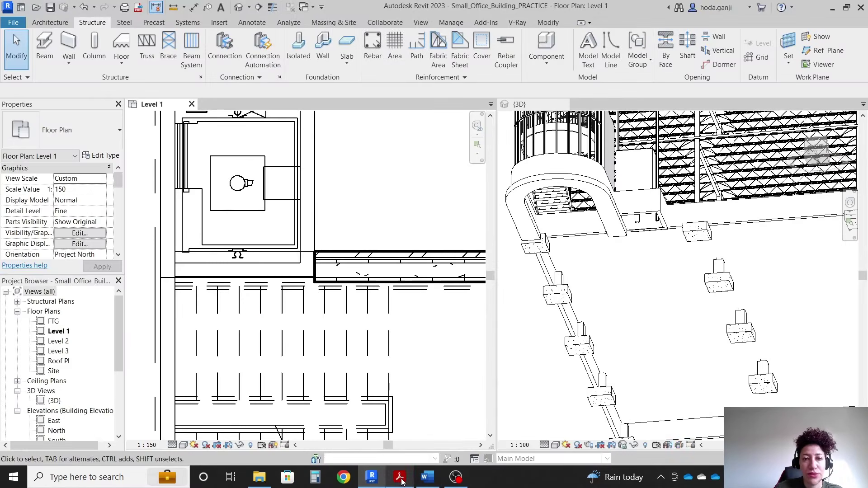
{"action": "left_click", "coordinate": [400, 481]}
{"action": "left_click", "coordinate": [401, 480]}
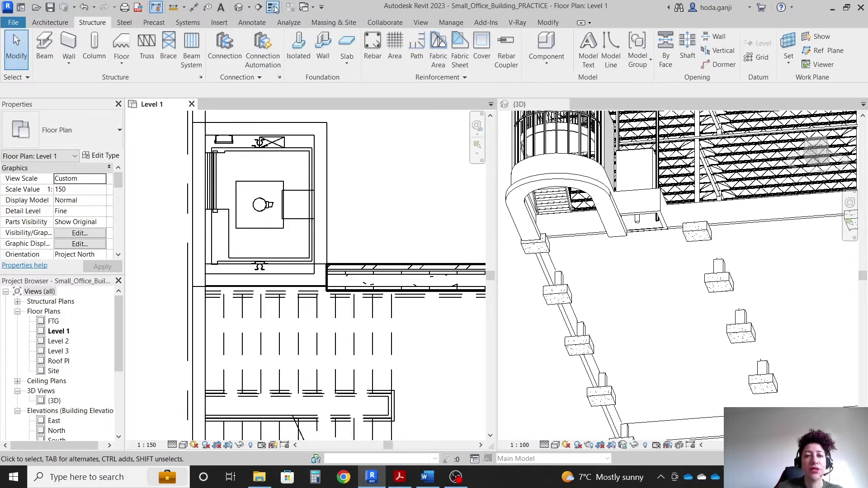
Step: Switch to the Word task list, highlight the 200mm generic shaft walls requirement in item 4, and switch to the scope PDF
{"action": "key", "text": "alt+Tab"}
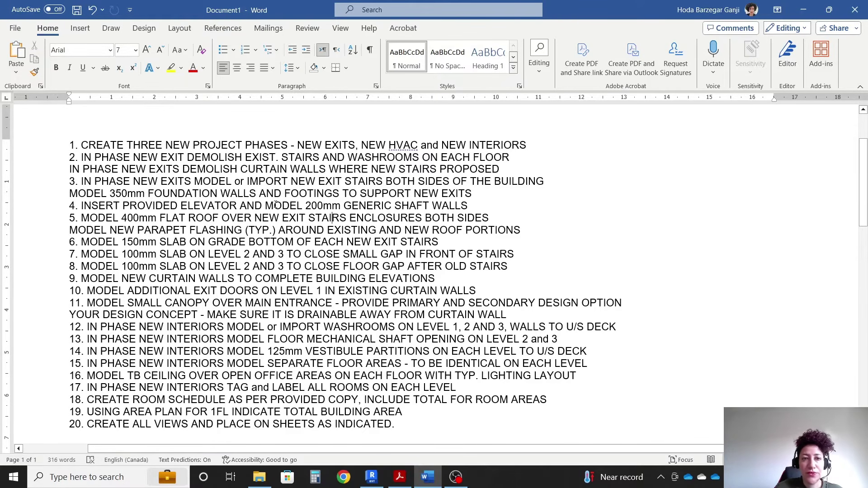
{"action": "left_click_drag", "start_coordinate": [267, 206], "coordinate": [468, 207]}
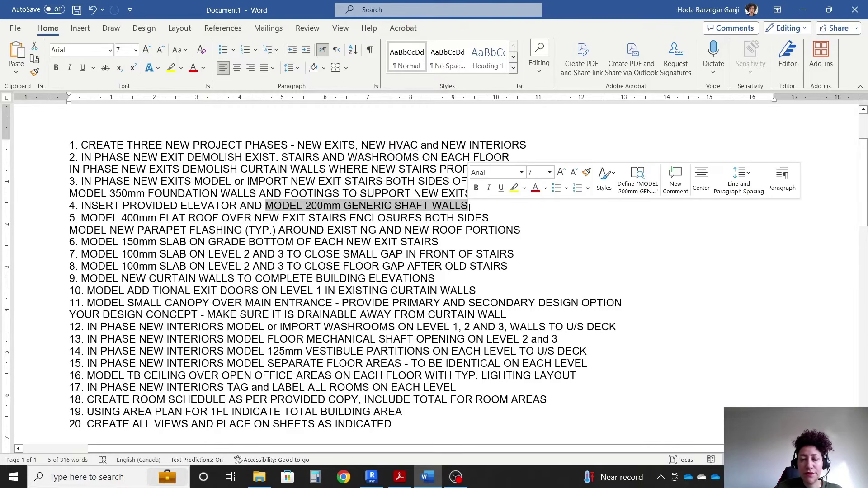
{"action": "left_click", "coordinate": [405, 478]}
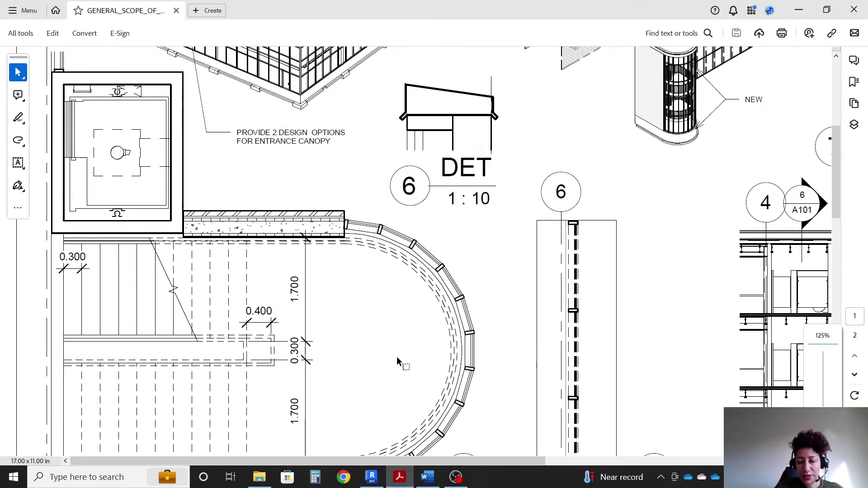
Step: Examine the elevator plan, 3D views and Section 1 in the scope PDF for the shaft's extent, and return to Revit
{"action": "scroll", "coordinate": [336, 333], "scroll_direction": "up", "scroll_amount": 5}
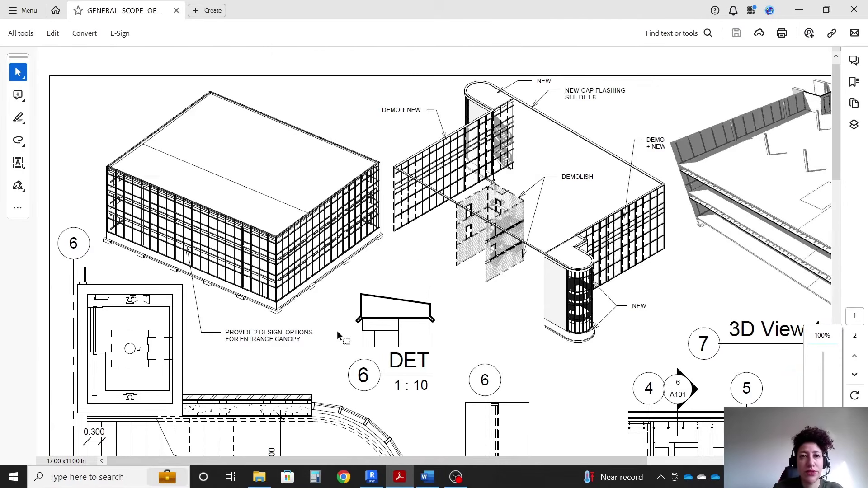
{"action": "scroll", "coordinate": [336, 334], "scroll_direction": "down", "scroll_amount": 2}
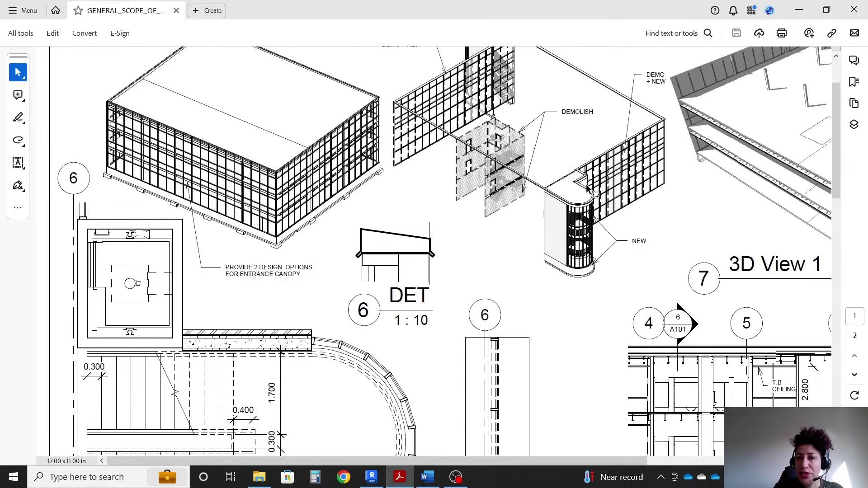
{"action": "scroll", "coordinate": [405, 184], "scroll_direction": "down", "scroll_amount": 3, "text": "ctrl"}
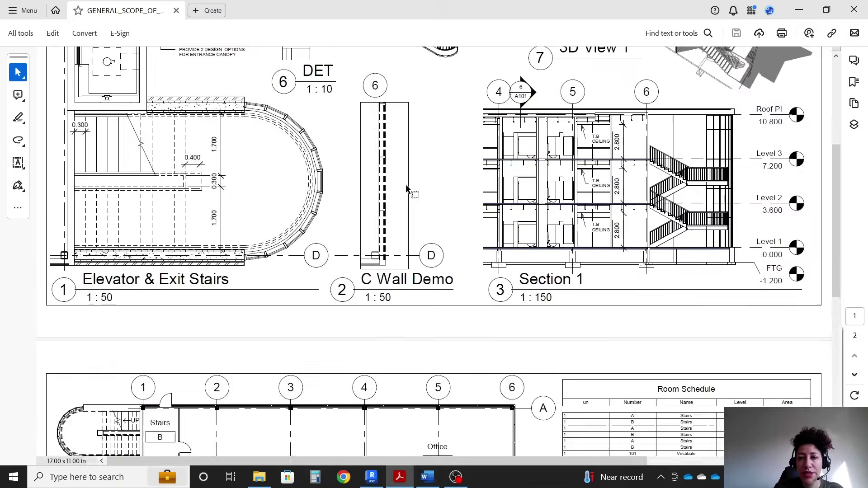
{"action": "scroll", "coordinate": [395, 196], "scroll_direction": "up", "scroll_amount": 2}
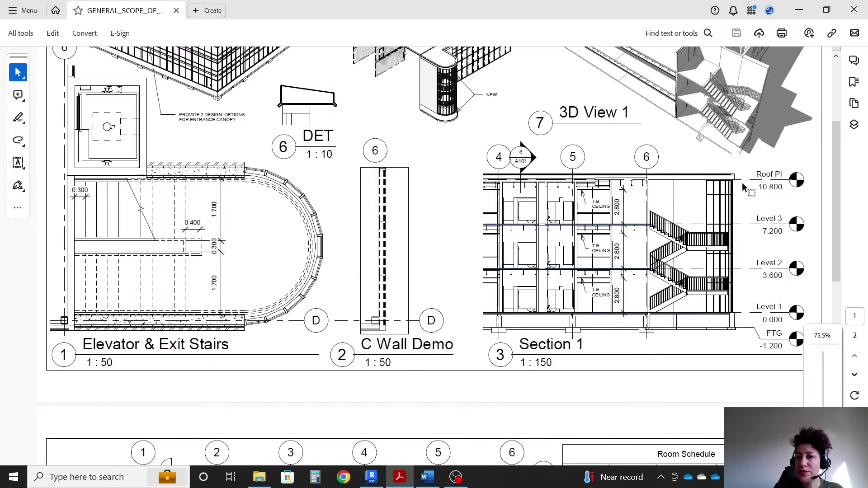
{"action": "scroll", "coordinate": [618, 200], "scroll_direction": "up", "scroll_amount": 4}
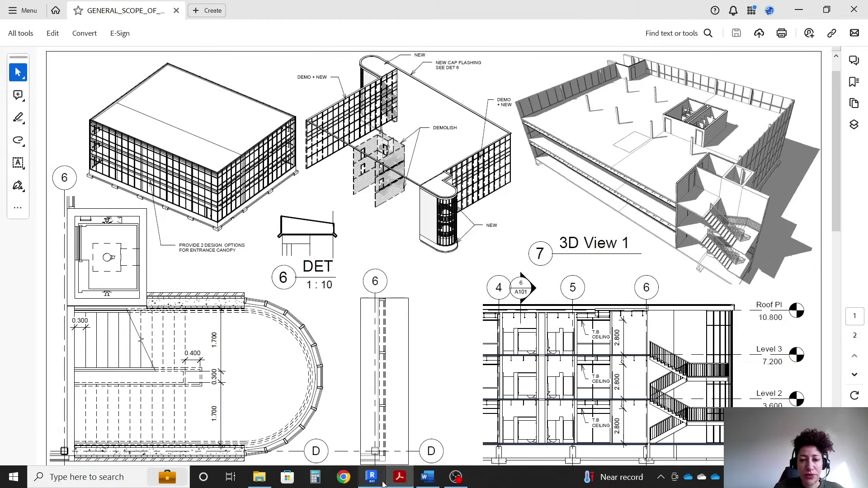
{"action": "left_click", "coordinate": [371, 476]}
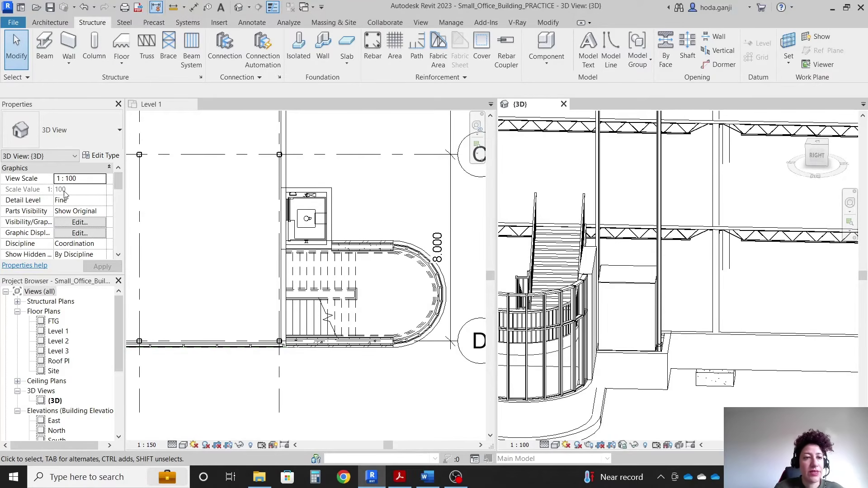
Step: Set up a Generic - 200mm architectural wall in the Level 1 plan with its top constrained up to level Roof Pl
{"action": "scroll", "coordinate": [74, 232], "scroll_direction": "down", "scroll_amount": 5}
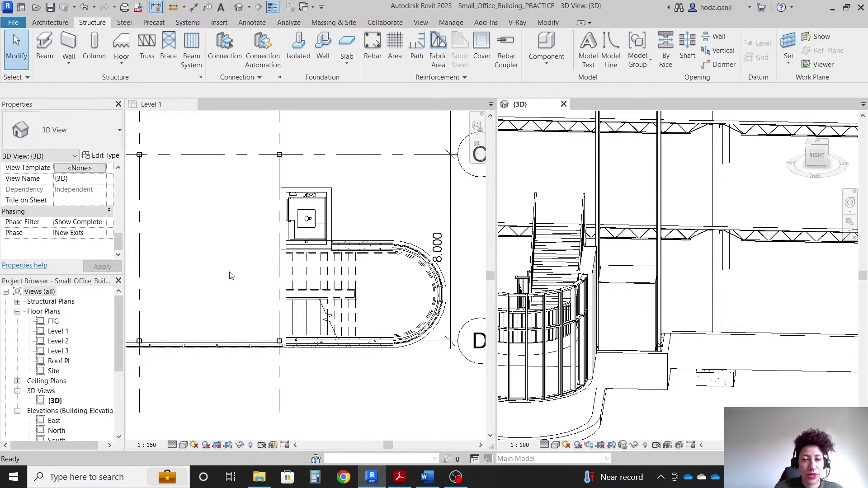
{"action": "scroll", "coordinate": [353, 164], "scroll_direction": "up", "scroll_amount": 3}
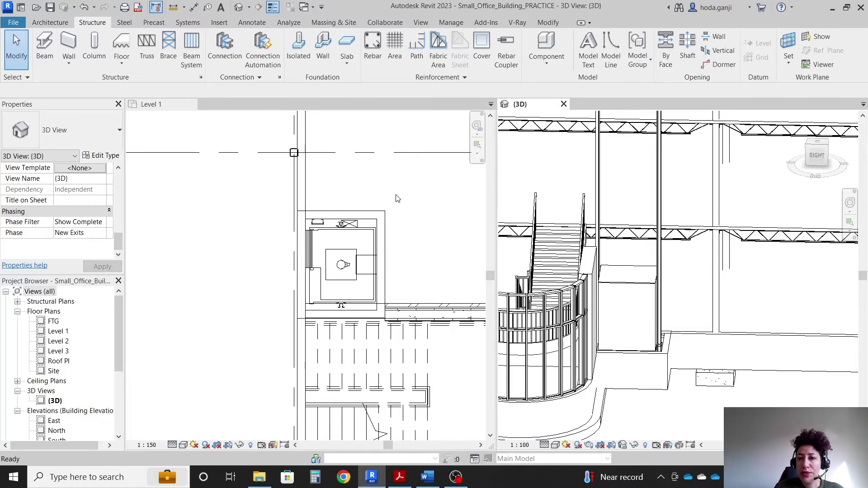
{"action": "left_click", "coordinate": [159, 111]}
{"action": "left_click", "coordinate": [51, 21]}
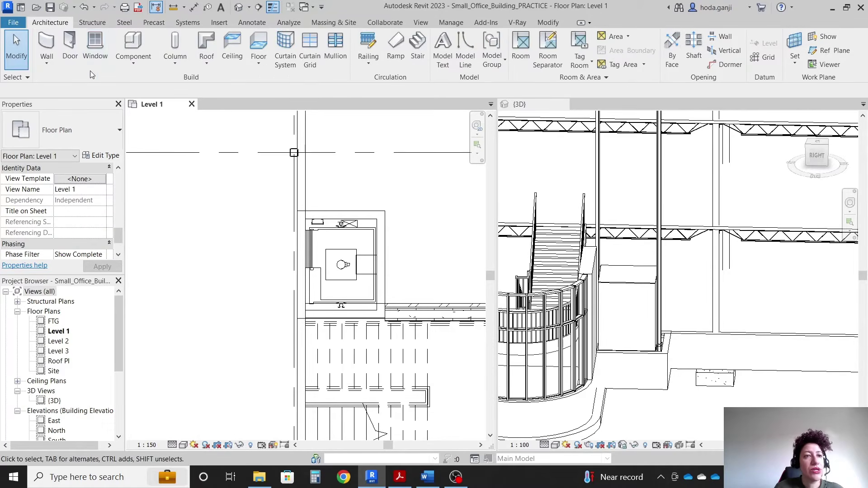
{"action": "left_click", "coordinate": [47, 42]}
{"action": "left_click", "coordinate": [82, 124]}
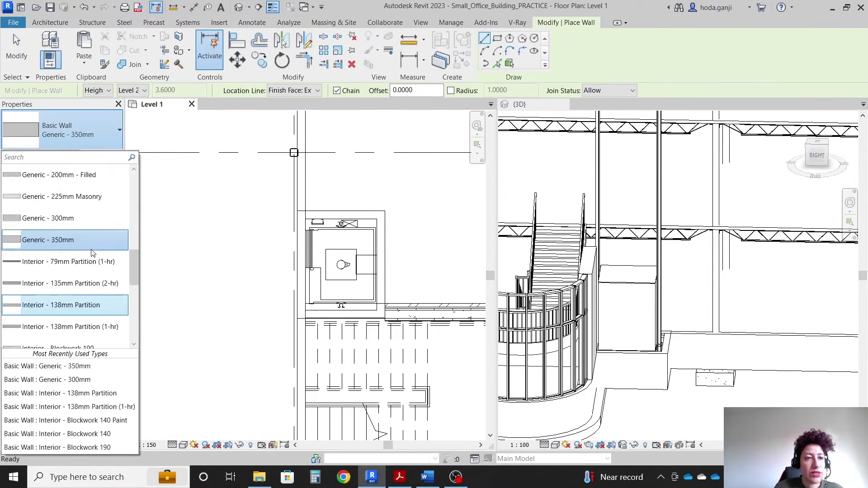
{"action": "left_click", "coordinate": [81, 219]}
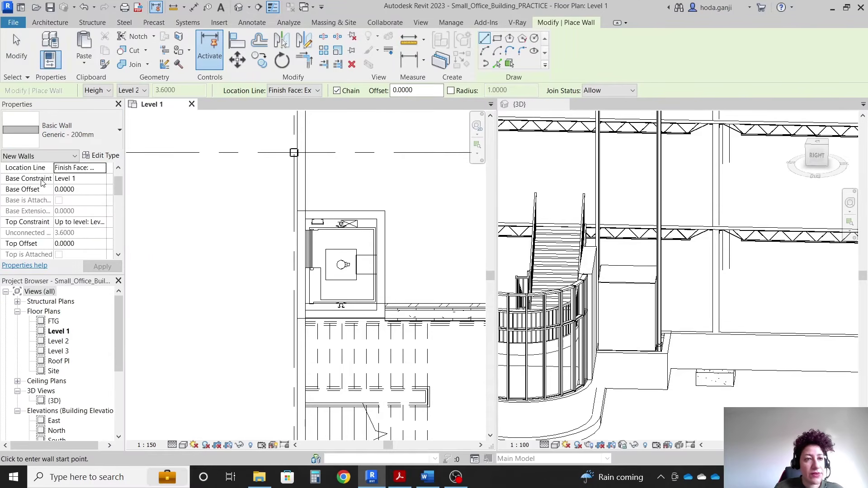
{"action": "left_click", "coordinate": [101, 234]}
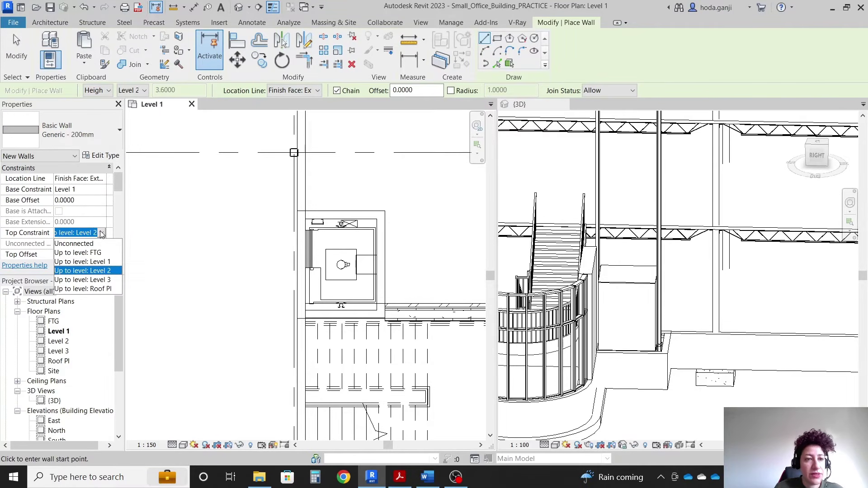
{"action": "left_click", "coordinate": [104, 289]}
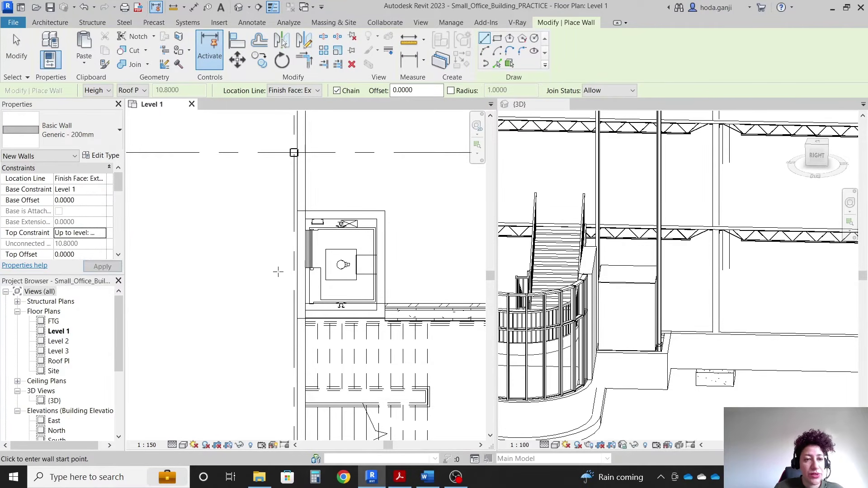
Step: Draw the Generic - 200mm shaft walls along the elevator's three outer edges, starting and ending at the building's exterior wall face
{"action": "scroll", "coordinate": [439, 223], "scroll_direction": "up", "scroll_amount": 1}
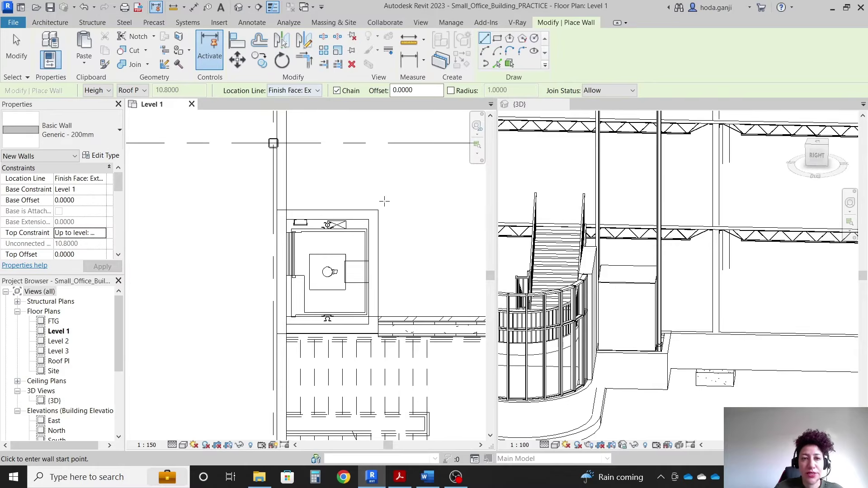
{"action": "scroll", "coordinate": [351, 195], "scroll_direction": "up", "scroll_amount": 2}
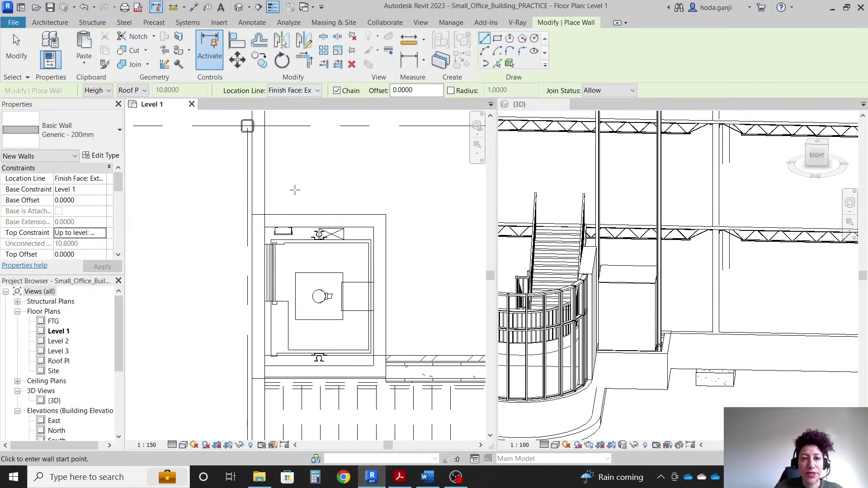
{"action": "scroll", "coordinate": [295, 190], "scroll_direction": "up", "scroll_amount": 1}
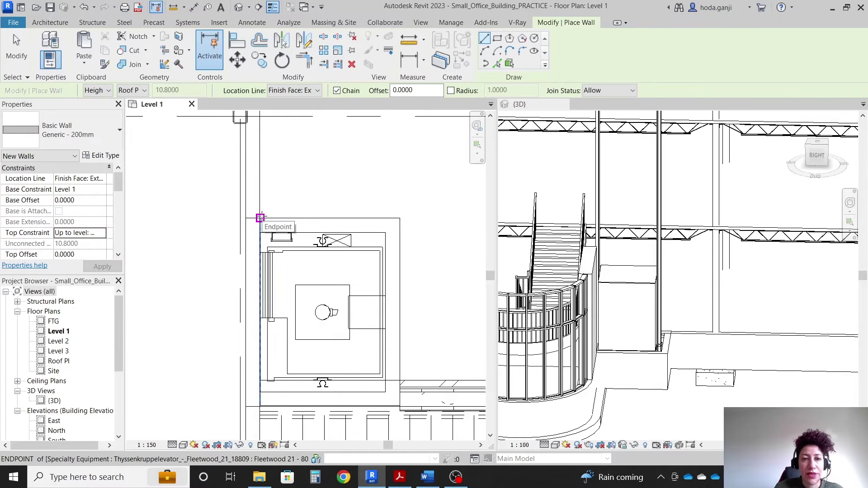
{"action": "left_click", "coordinate": [260, 218]}
{"action": "left_click", "coordinate": [399, 218]}
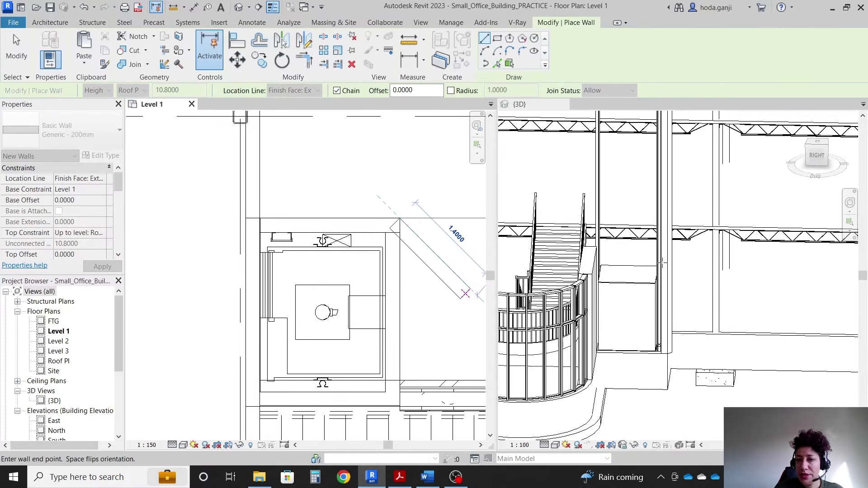
{"action": "scroll", "coordinate": [433, 380], "scroll_direction": "up", "scroll_amount": 6}
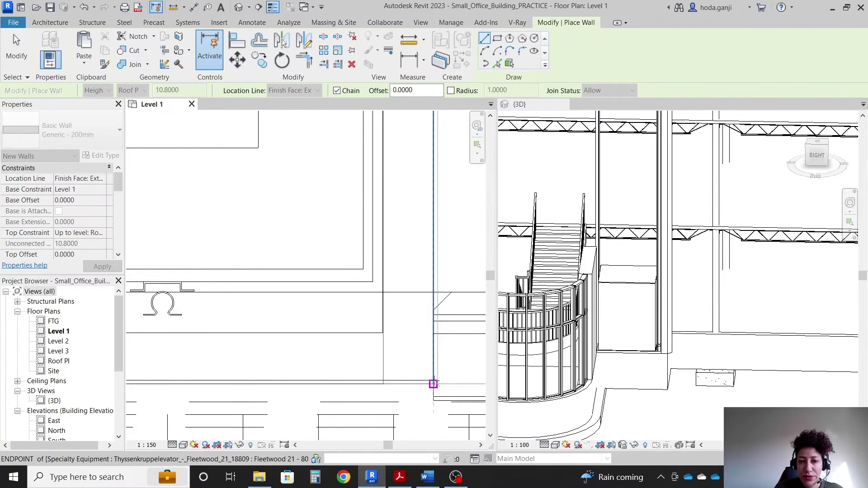
{"action": "left_click", "coordinate": [433, 384]}
{"action": "scroll", "coordinate": [429, 376], "scroll_direction": "down", "scroll_amount": 3}
{"action": "scroll", "coordinate": [271, 370], "scroll_direction": "up", "scroll_amount": 3}
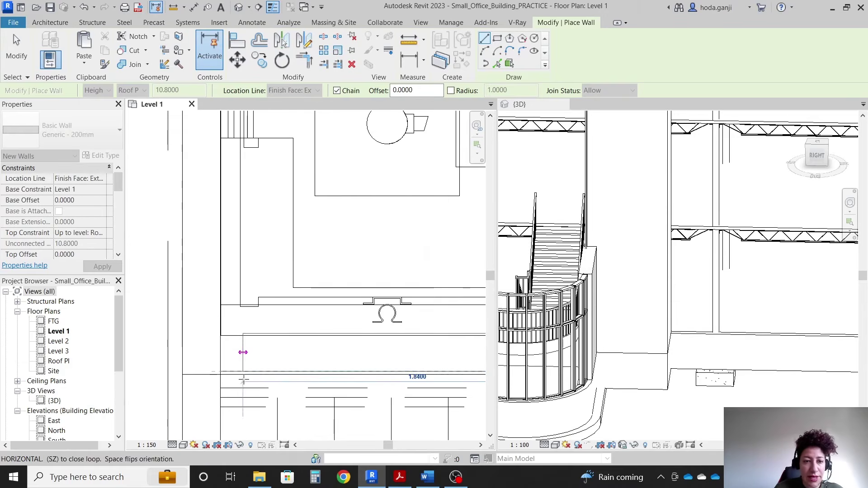
{"action": "left_click", "coordinate": [219, 369]}
{"action": "key", "text": "Escape"}
{"action": "key", "text": "Escape"}
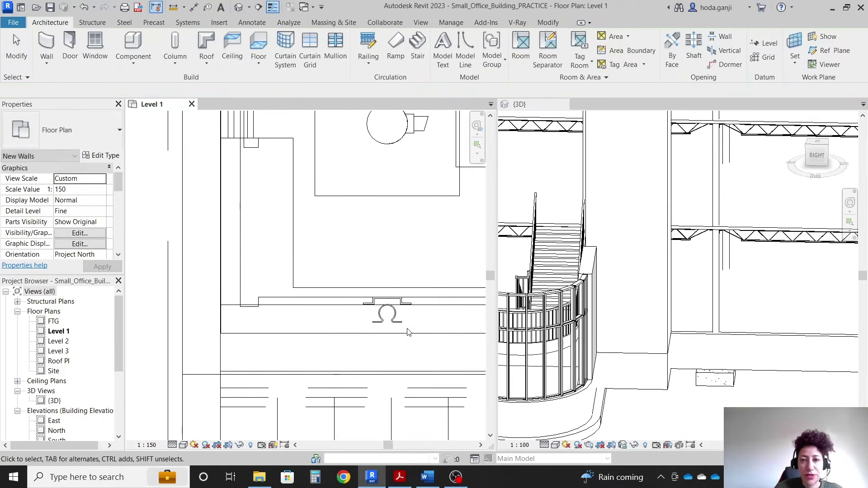
Step: Inspect the new elevator shaft walls from above in 3D and look through the project's view list
{"action": "scroll", "coordinate": [724, 298], "scroll_direction": "down", "scroll_amount": 4}
{"action": "left_click", "coordinate": [697, 351]}
{"action": "middle_click_drag", "start_coordinate": [698, 352], "coordinate": [769, 346], "text": "shift"}
{"action": "scroll", "coordinate": [774, 247], "scroll_direction": "up", "scroll_amount": 1}
{"action": "middle_click_drag", "start_coordinate": [774, 246], "coordinate": [723, 262], "text": "shift"}
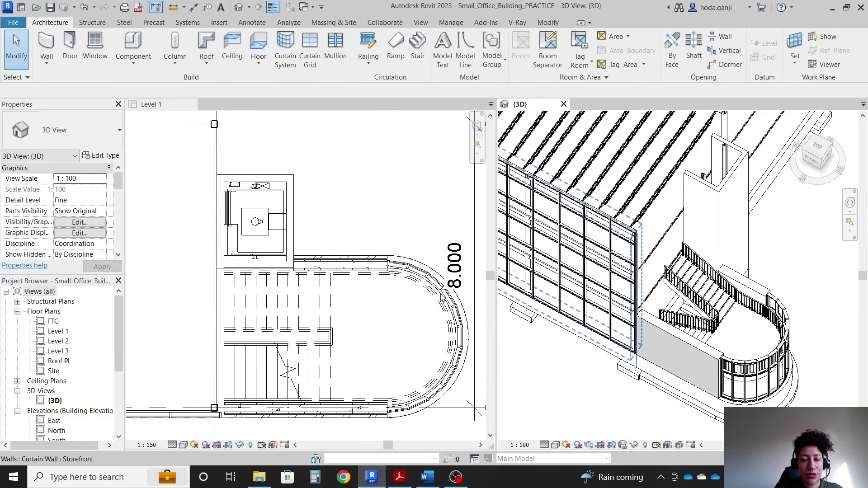
{"action": "scroll", "coordinate": [355, 310], "scroll_direction": "down", "scroll_amount": 5}
{"action": "scroll", "coordinate": [14, 331], "scroll_direction": "down", "scroll_amount": 4}
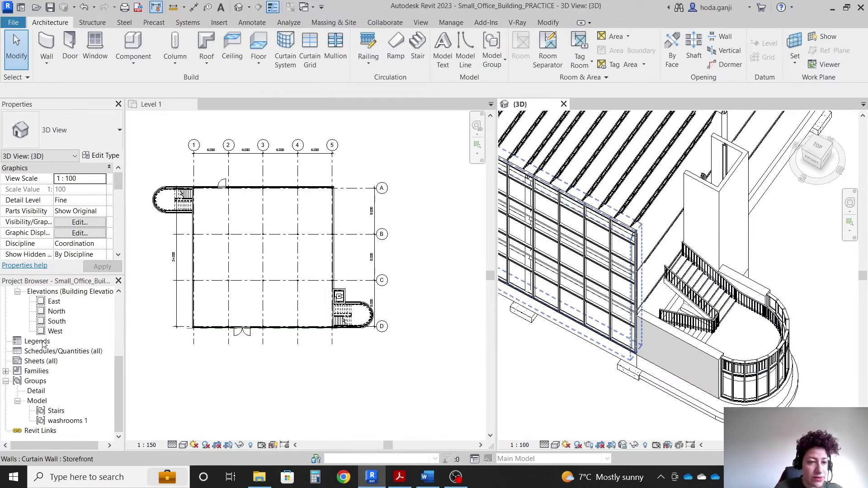
{"action": "scroll", "coordinate": [43, 363], "scroll_direction": "up", "scroll_amount": 5}
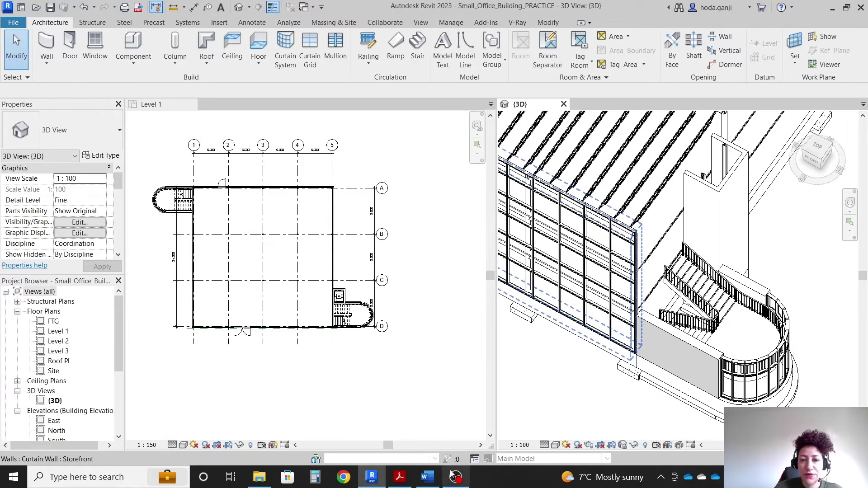
Step: Examine Section 1 and its jogged section line on the Level 1 plan in the scope PDF, and return to Revit
{"action": "left_click", "coordinate": [404, 484]}
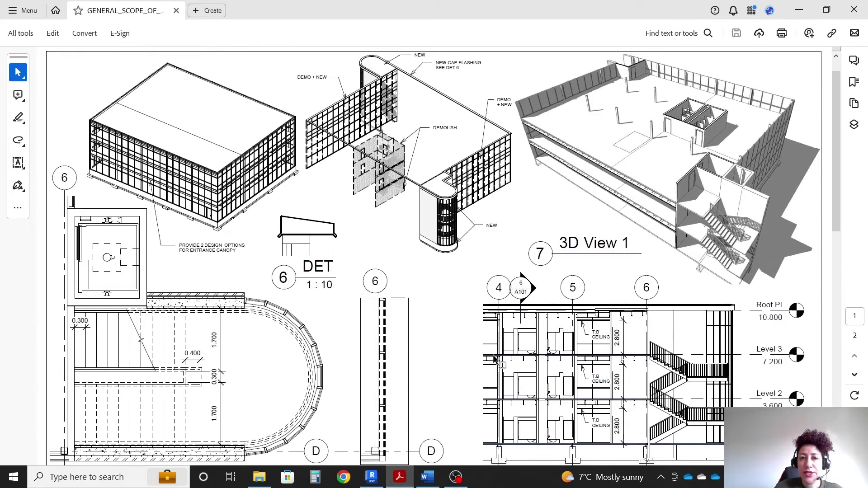
{"action": "scroll", "coordinate": [460, 313], "scroll_direction": "down", "scroll_amount": 1}
{"action": "scroll", "coordinate": [460, 313], "scroll_direction": "down", "scroll_amount": 1, "text": "ctrl"}
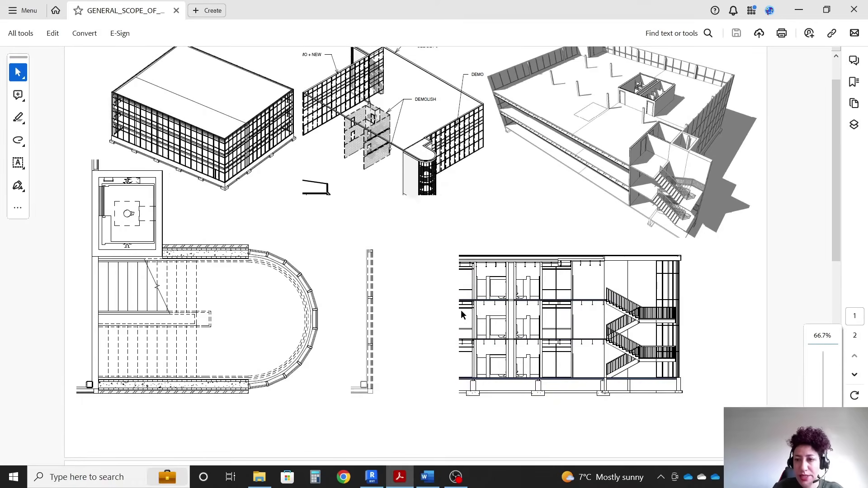
{"action": "scroll", "coordinate": [460, 309], "scroll_direction": "down", "scroll_amount": 8}
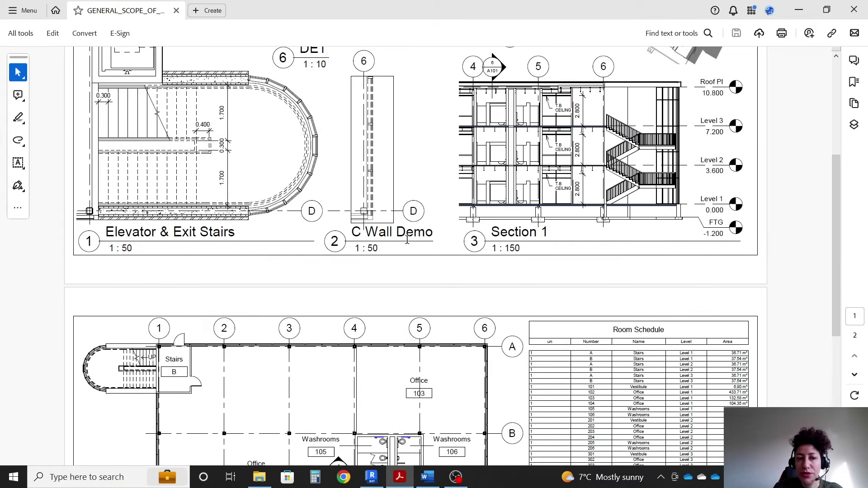
{"action": "scroll", "coordinate": [382, 237], "scroll_direction": "down", "scroll_amount": 9}
{"action": "scroll", "coordinate": [382, 239], "scroll_direction": "up", "scroll_amount": 10}
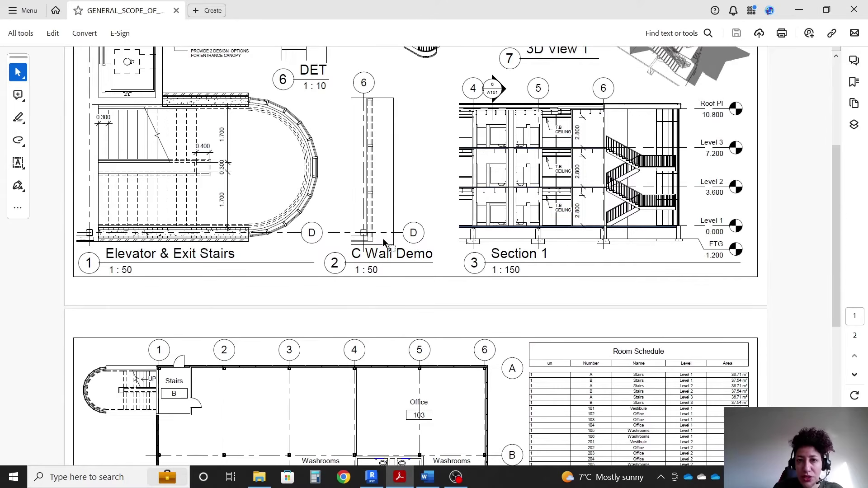
{"action": "scroll", "coordinate": [404, 269], "scroll_direction": "down", "scroll_amount": 11}
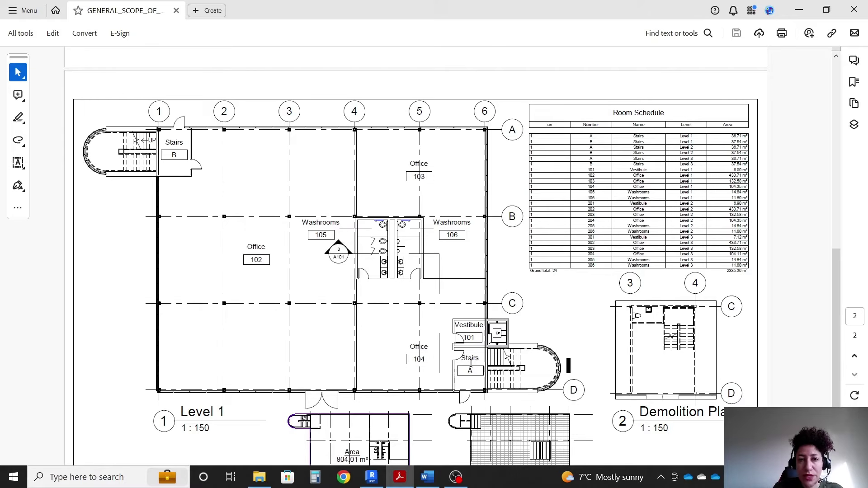
{"action": "scroll", "coordinate": [530, 294], "scroll_direction": "up", "scroll_amount": 7}
{"action": "scroll", "coordinate": [561, 168], "scroll_direction": "down", "scroll_amount": 6}
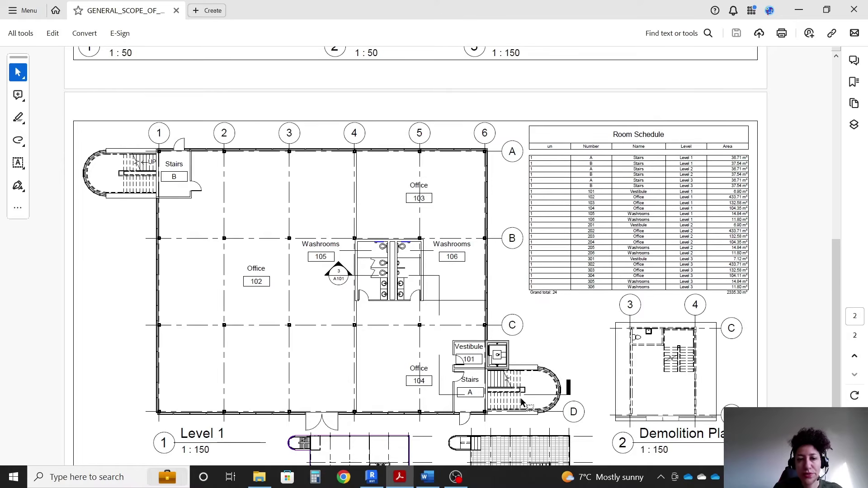
{"action": "scroll", "coordinate": [513, 362], "scroll_direction": "up", "scroll_amount": 7}
{"action": "scroll", "coordinate": [514, 362], "scroll_direction": "down", "scroll_amount": 7}
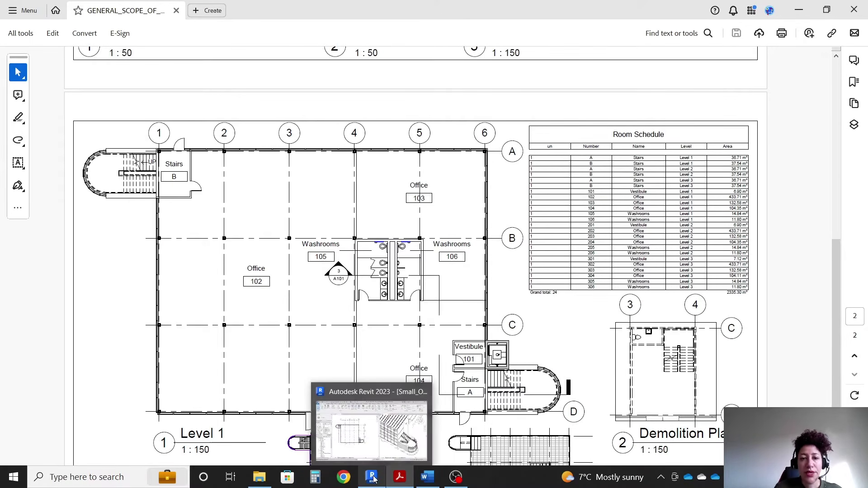
{"action": "left_click", "coordinate": [371, 412]}
Step: Create a horizontal building section on Level 1 between grids B and C, running from between grids 3 and 4 to beyond grid 5
{"action": "scroll", "coordinate": [350, 248], "scroll_direction": "up", "scroll_amount": 4}
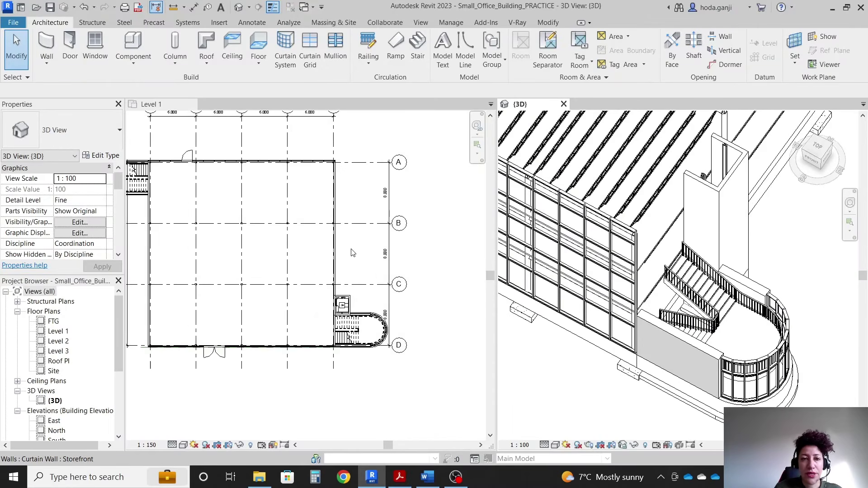
{"action": "left_click", "coordinate": [422, 21]}
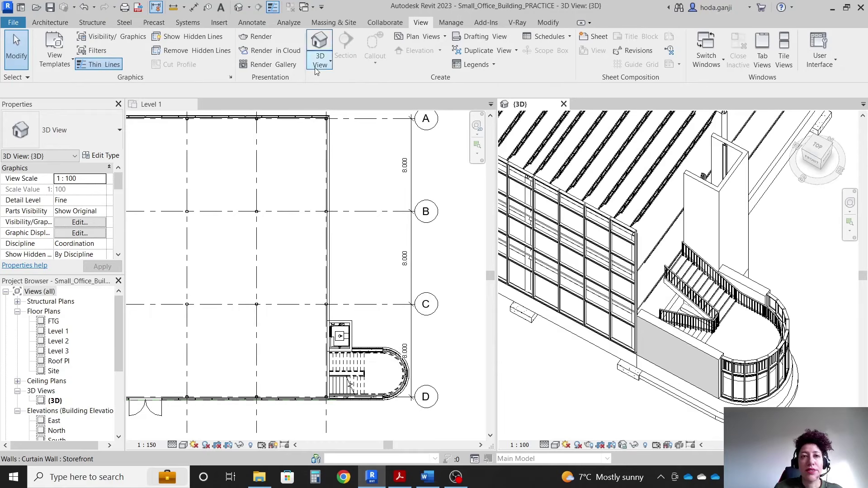
{"action": "left_click", "coordinate": [150, 107]}
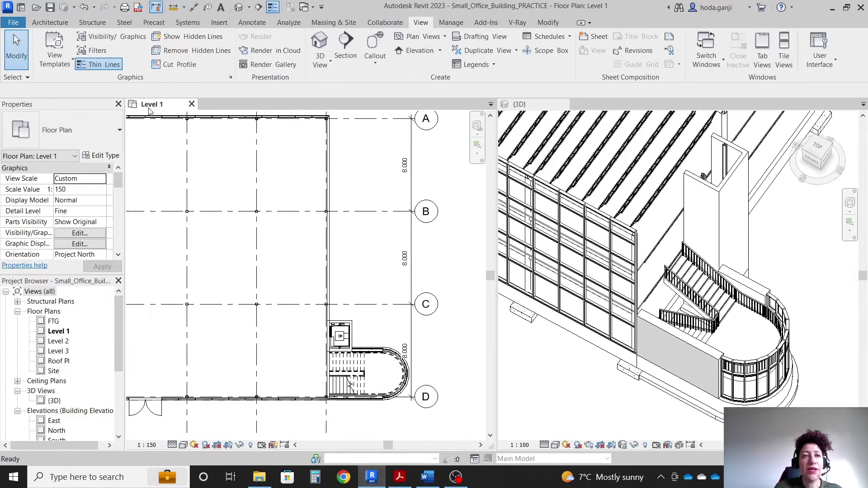
{"action": "left_click", "coordinate": [345, 50]}
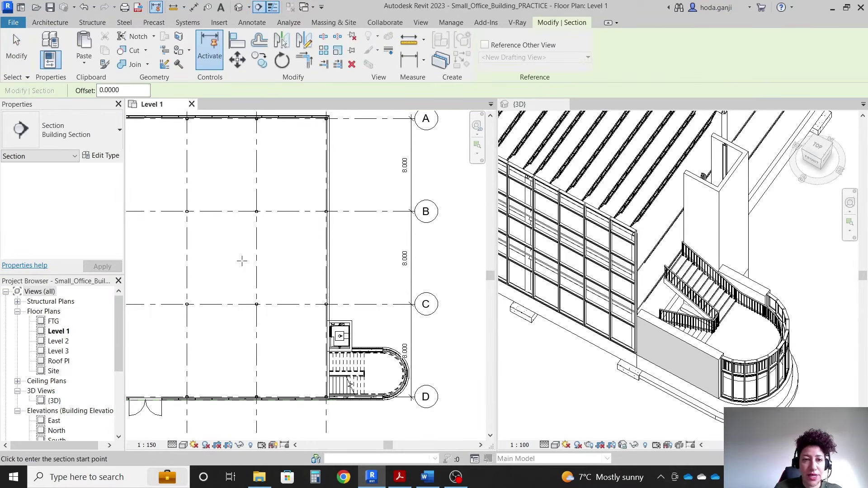
{"action": "left_click", "coordinate": [236, 265]}
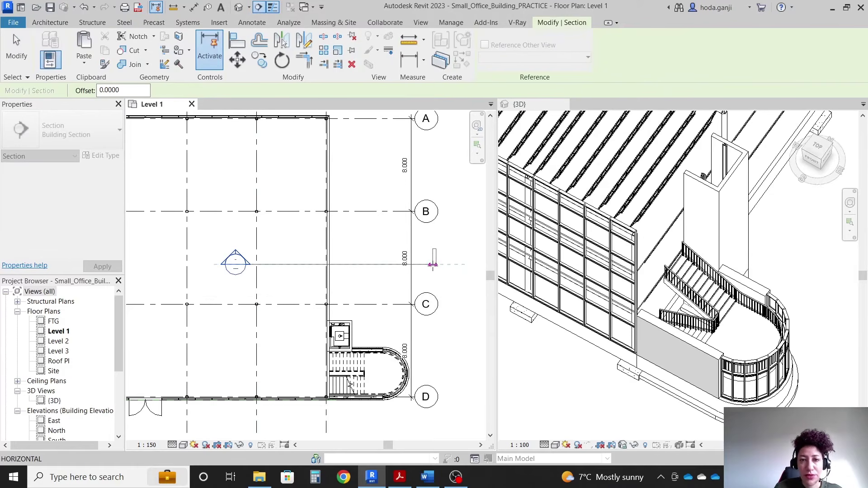
{"action": "left_click", "coordinate": [428, 264]}
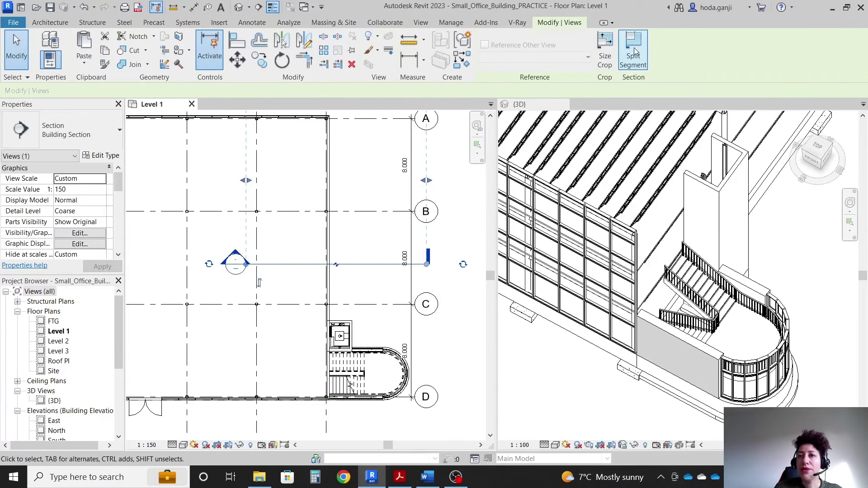
Step: Split the section line between grids 4 and 5 and offset its outer segment down through the exit stair, matching the scope PDF
{"action": "left_click", "coordinate": [400, 477]}
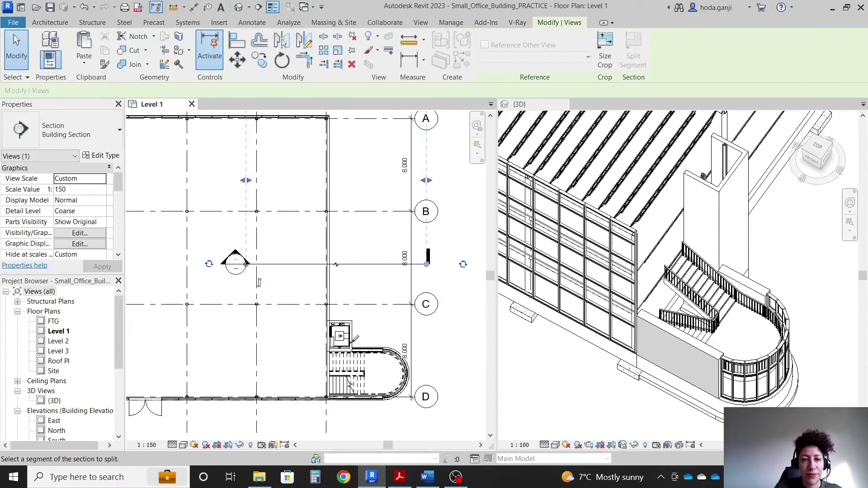
{"action": "left_click", "coordinate": [372, 477]}
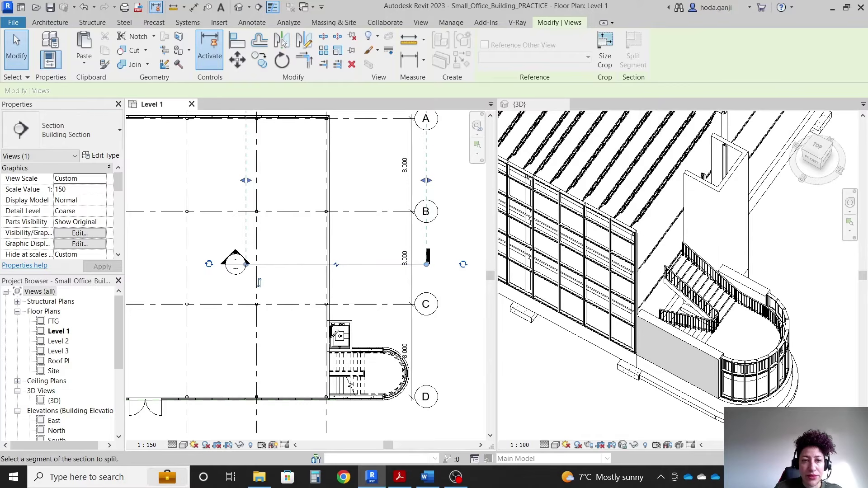
{"action": "mouse_move", "coordinate": [400, 477]}
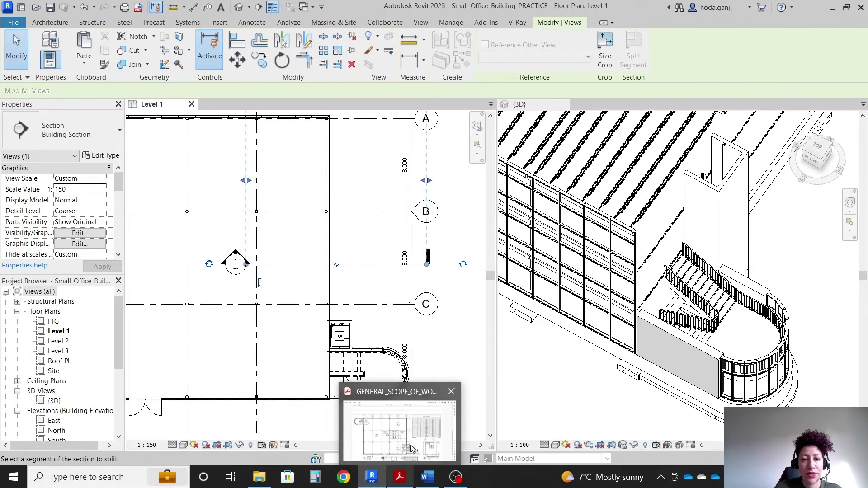
{"action": "left_click", "coordinate": [404, 478]}
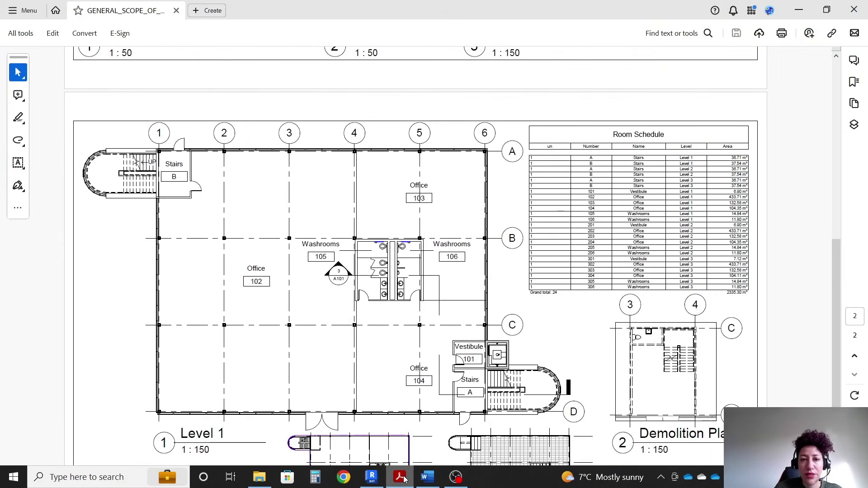
{"action": "left_click", "coordinate": [399, 477]}
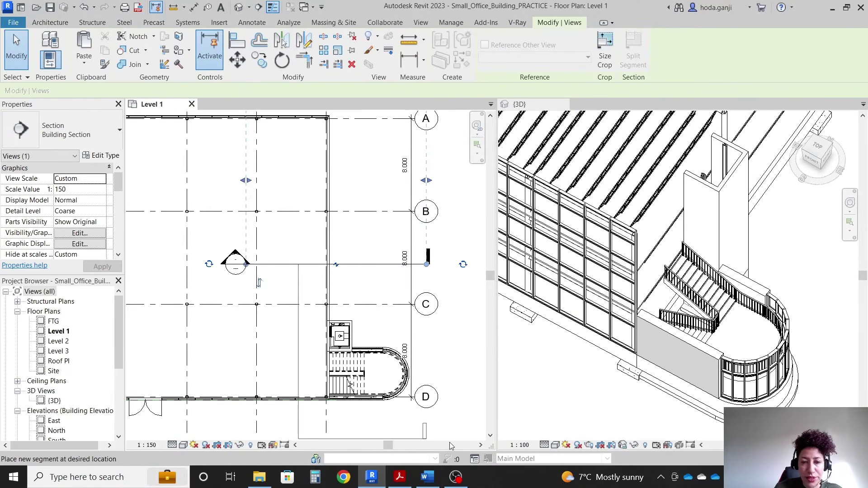
{"action": "left_click", "coordinate": [399, 476]}
{"action": "left_click", "coordinate": [401, 478]}
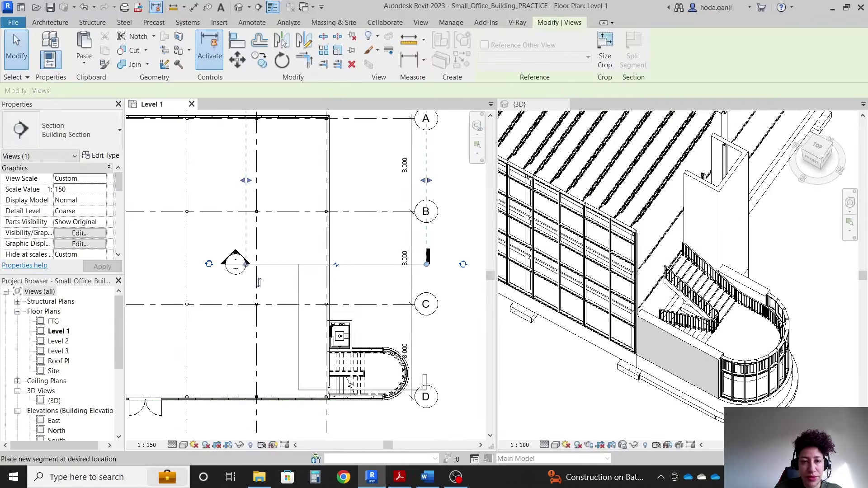
{"action": "key", "text": "Escape"}
Step: Extend the section line's head end and the section's crop boundary to just left of grid 3
{"action": "scroll", "coordinate": [402, 253], "scroll_direction": "down", "scroll_amount": 3}
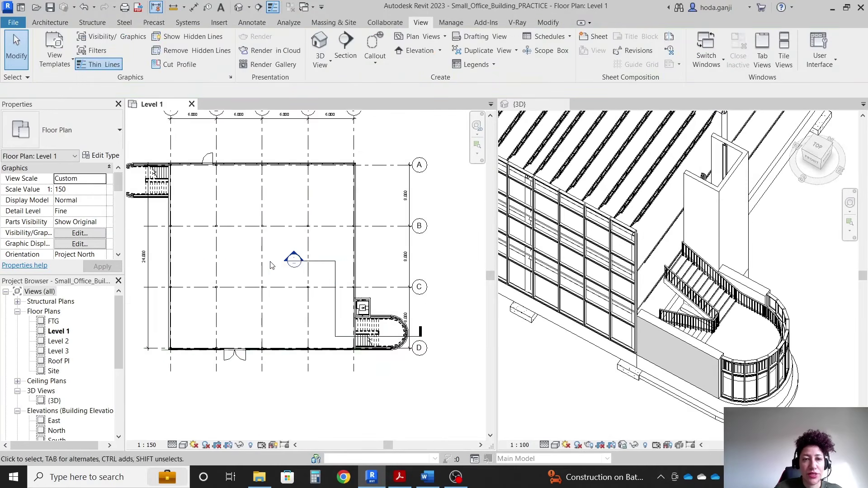
{"action": "scroll", "coordinate": [274, 262], "scroll_direction": "up", "scroll_amount": 1}
{"action": "left_click", "coordinate": [323, 263]}
{"action": "scroll", "coordinate": [327, 327], "scroll_direction": "down", "scroll_amount": 1}
{"action": "scroll", "coordinate": [291, 142], "scroll_direction": "up", "scroll_amount": 2}
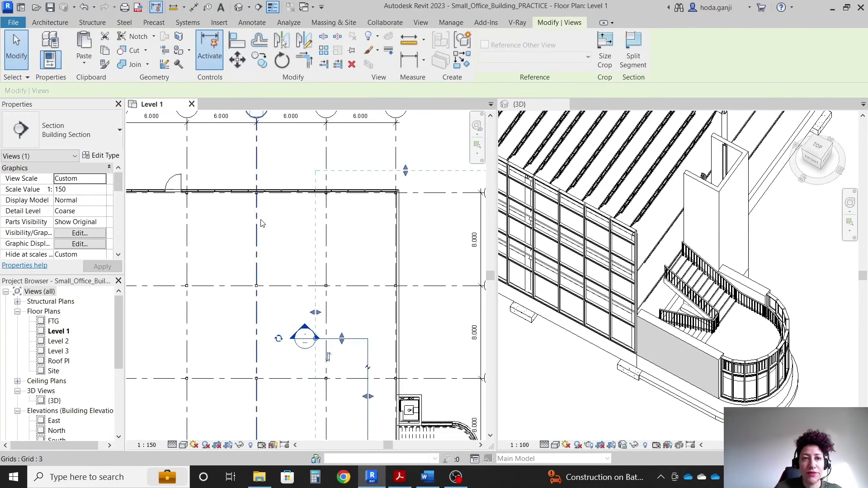
{"action": "scroll", "coordinate": [276, 249], "scroll_direction": "down", "scroll_amount": 2}
{"action": "scroll", "coordinate": [311, 346], "scroll_direction": "up", "scroll_amount": 2}
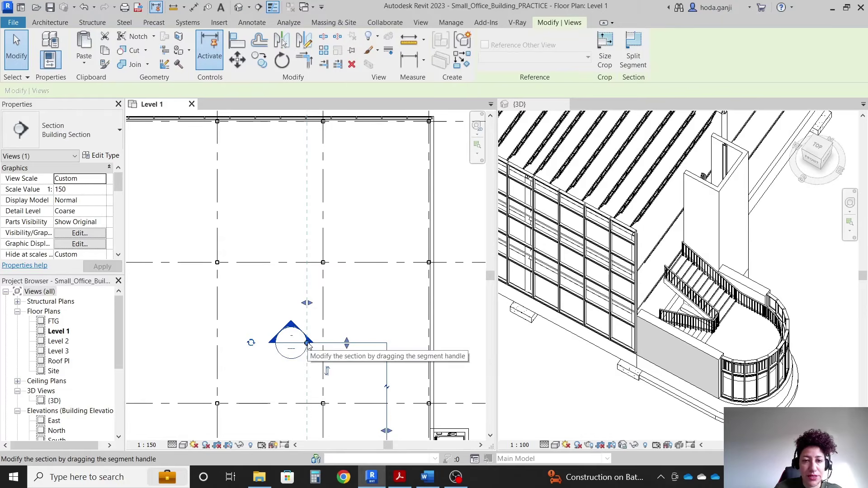
{"action": "left_click_drag", "start_coordinate": [311, 346], "coordinate": [211, 346]}
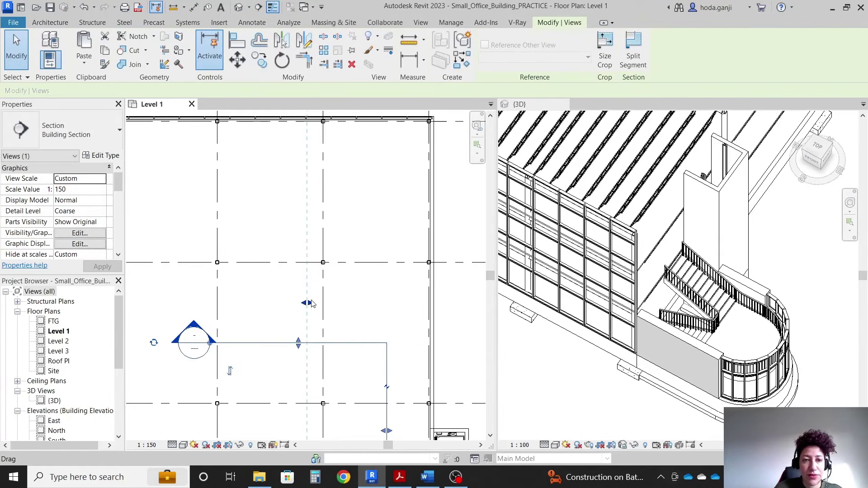
{"action": "left_click_drag", "start_coordinate": [307, 303], "coordinate": [212, 303]}
{"action": "left_click", "coordinate": [252, 284]}
{"action": "scroll", "coordinate": [253, 290], "scroll_direction": "down", "scroll_amount": 4}
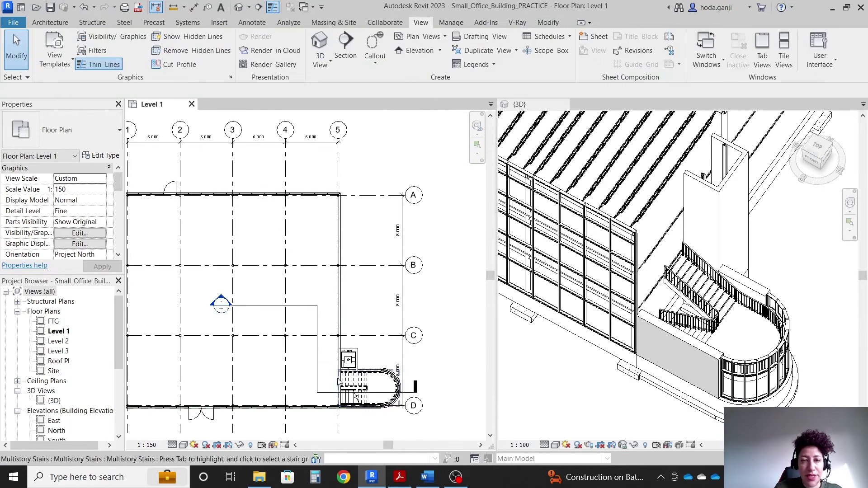
{"action": "scroll", "coordinate": [224, 297], "scroll_direction": "up", "scroll_amount": 2}
Step: Open the jogged section's view and move the level heads out past the exit stair, beyond the crop region's edge
{"action": "double_click", "coordinate": [224, 297]}
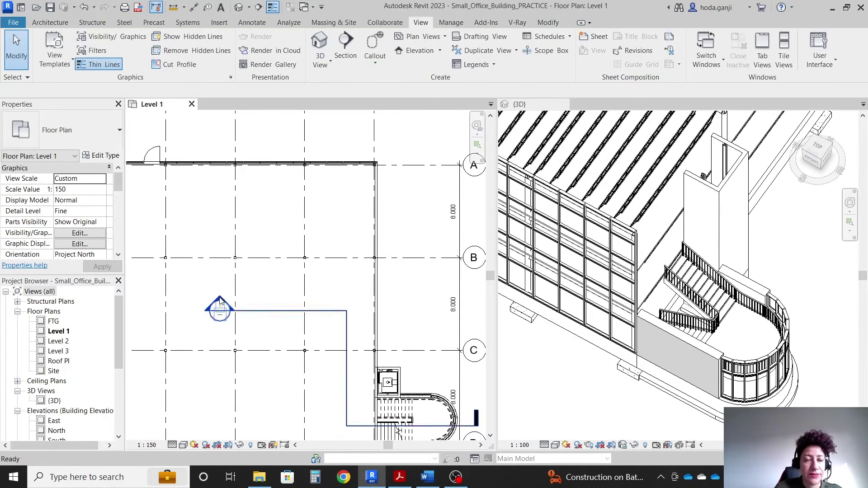
{"action": "scroll", "coordinate": [62, 213], "scroll_direction": "down", "scroll_amount": 5}
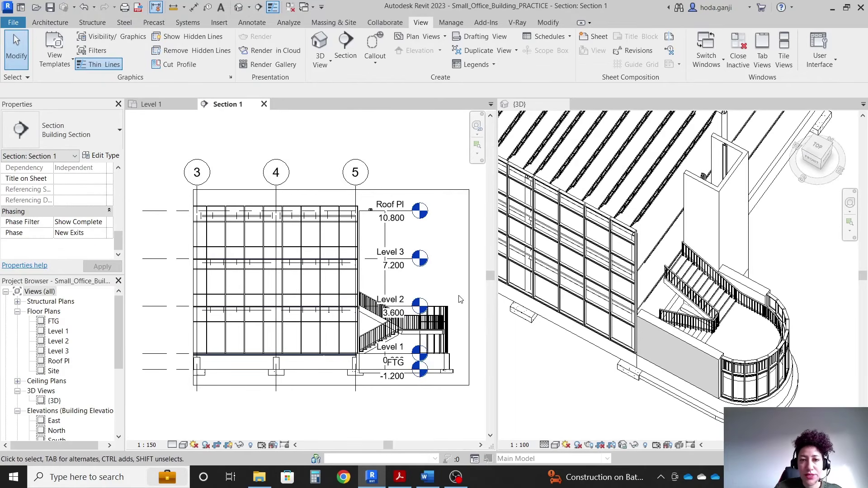
{"action": "scroll", "coordinate": [328, 212], "scroll_direction": "down", "scroll_amount": 4}
{"action": "middle_click_drag", "start_coordinate": [328, 212], "coordinate": [219, 208]}
{"action": "scroll", "coordinate": [219, 208], "scroll_direction": "up", "scroll_amount": 5}
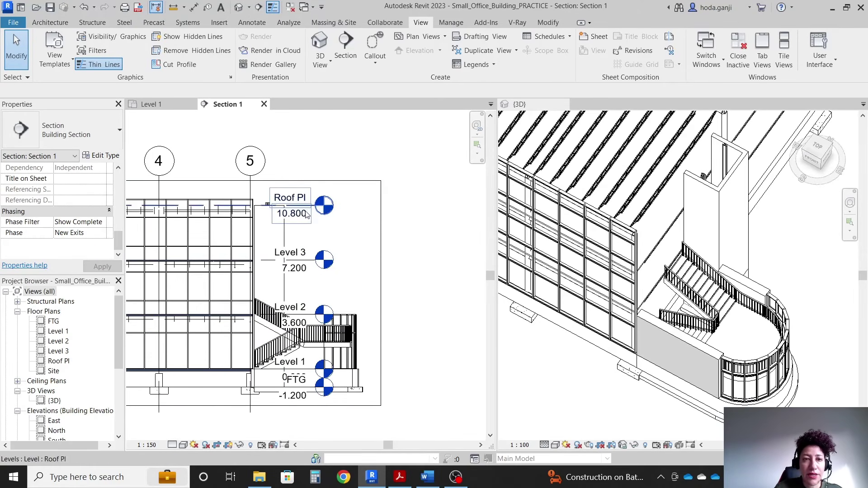
{"action": "left_click", "coordinate": [308, 212]}
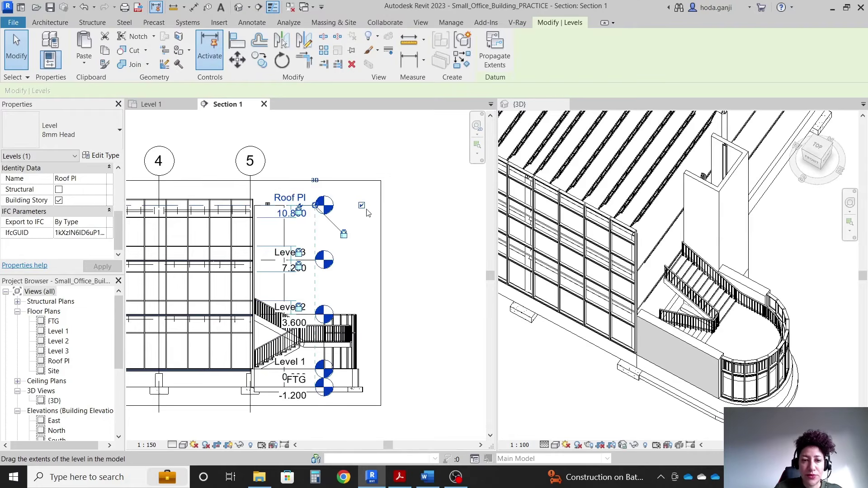
{"action": "key", "text": "l"}
{"action": "key", "text": "l"}
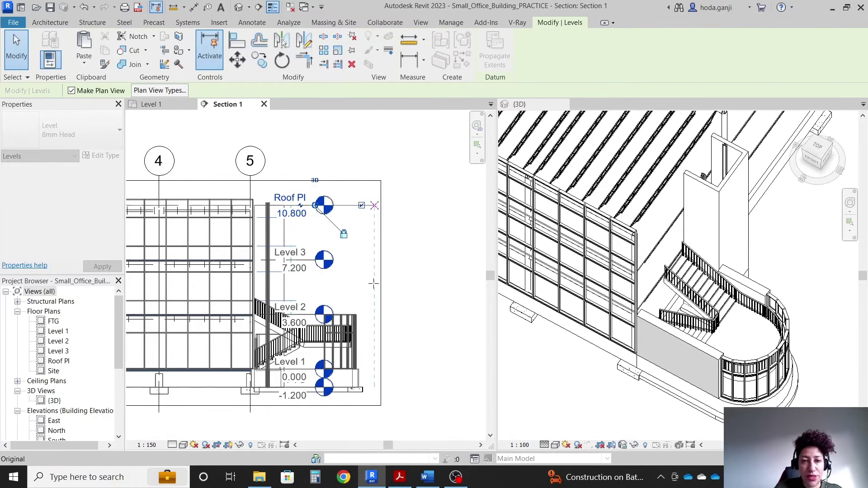
{"action": "left_click_drag", "start_coordinate": [373, 283], "coordinate": [374, 281]}
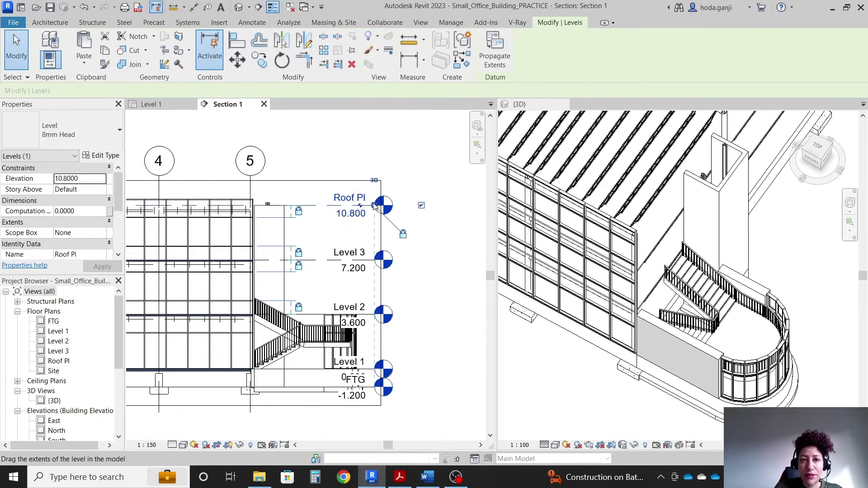
{"action": "left_click_drag", "start_coordinate": [374, 205], "coordinate": [405, 207]}
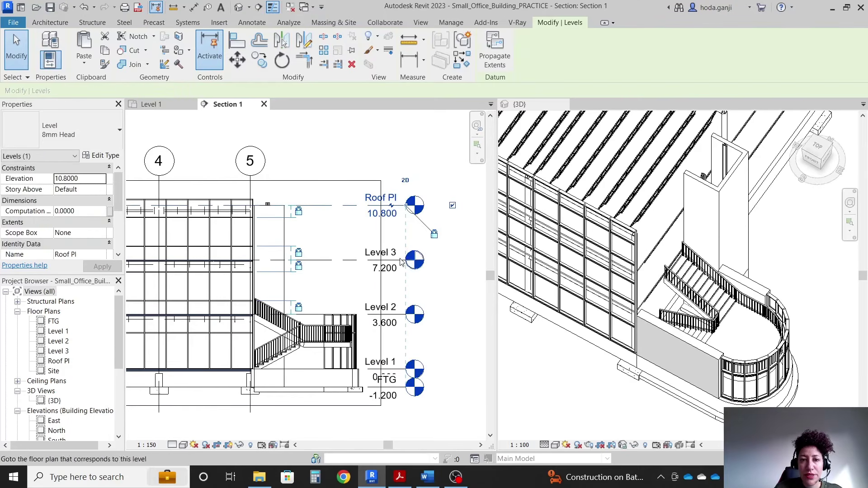
Step: Hide the section's crop region, set its detail level to Fine, and inspect the stair's connection to the floors
{"action": "left_click", "coordinate": [193, 426]}
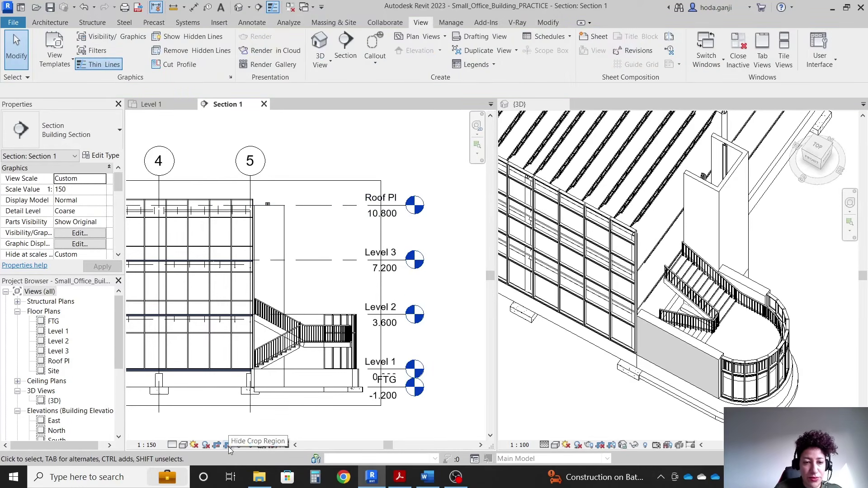
{"action": "left_click", "coordinate": [172, 444]}
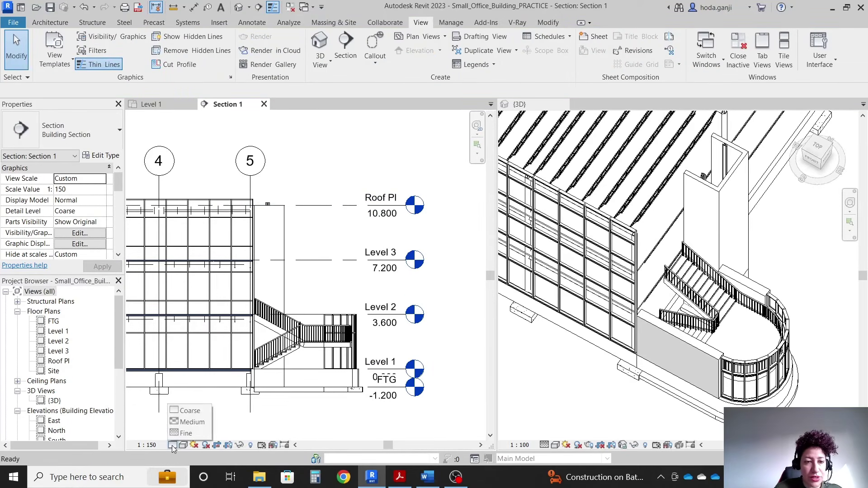
{"action": "left_click", "coordinate": [185, 433]}
{"action": "scroll", "coordinate": [265, 393], "scroll_direction": "up", "scroll_amount": 5}
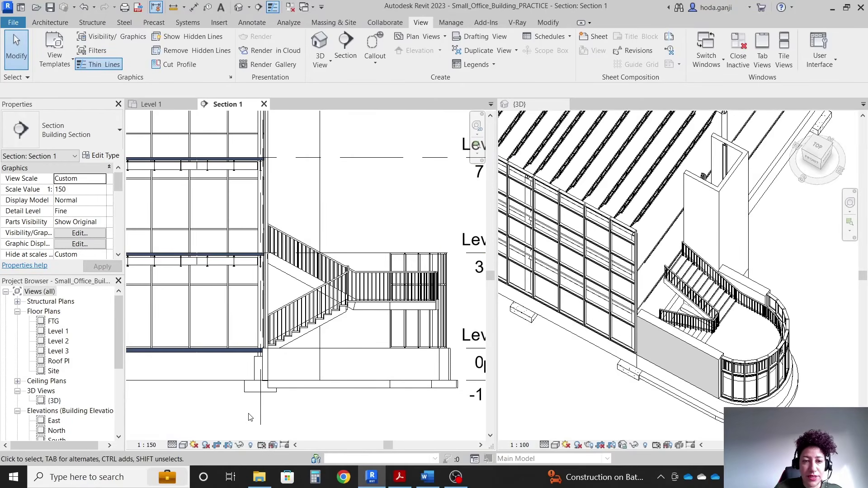
{"action": "scroll", "coordinate": [272, 397], "scroll_direction": "down", "scroll_amount": 2}
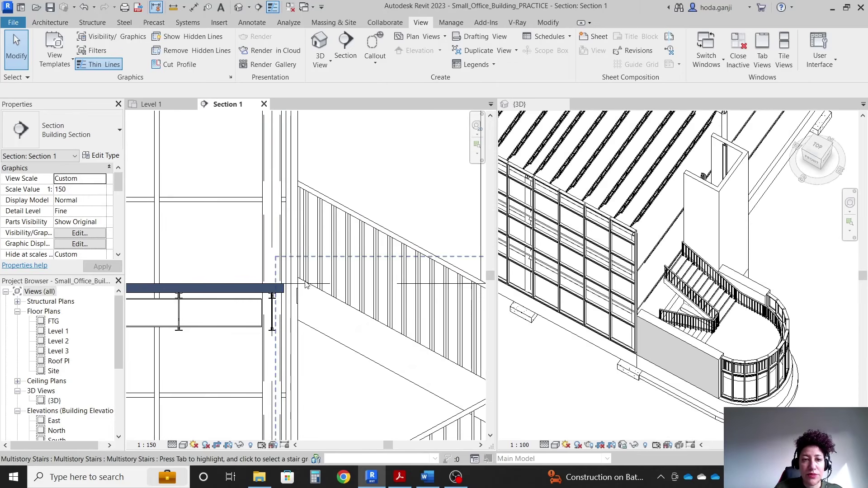
{"action": "scroll", "coordinate": [271, 286], "scroll_direction": "down", "scroll_amount": 2}
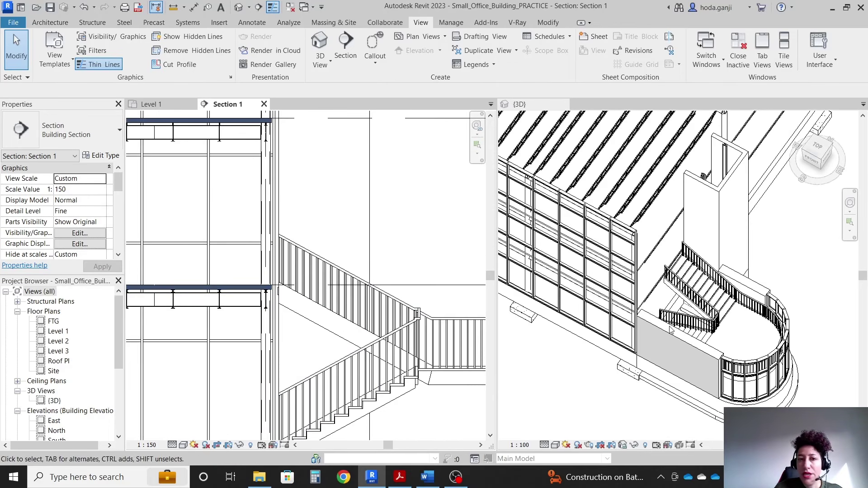
{"action": "scroll", "coordinate": [289, 245], "scroll_direction": "down", "scroll_amount": 3}
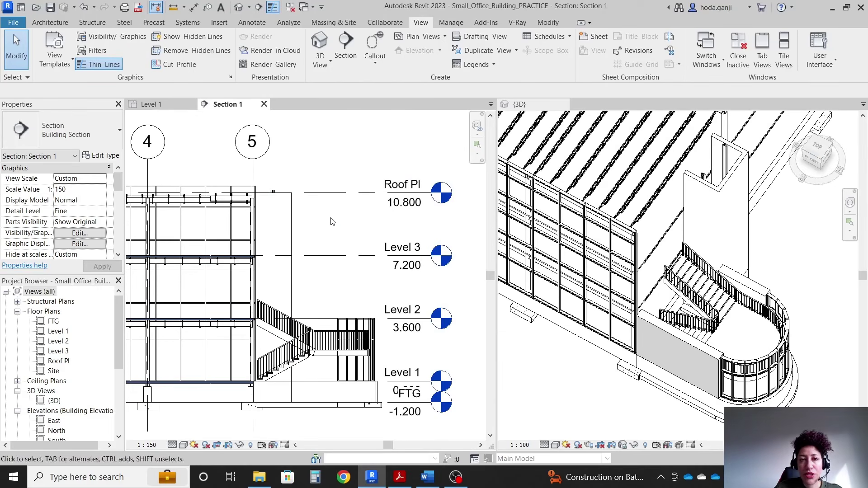
Step: Check the exit stair flights in Section 1 of the scope PDF and return to Revit
{"action": "left_click", "coordinate": [404, 479]}
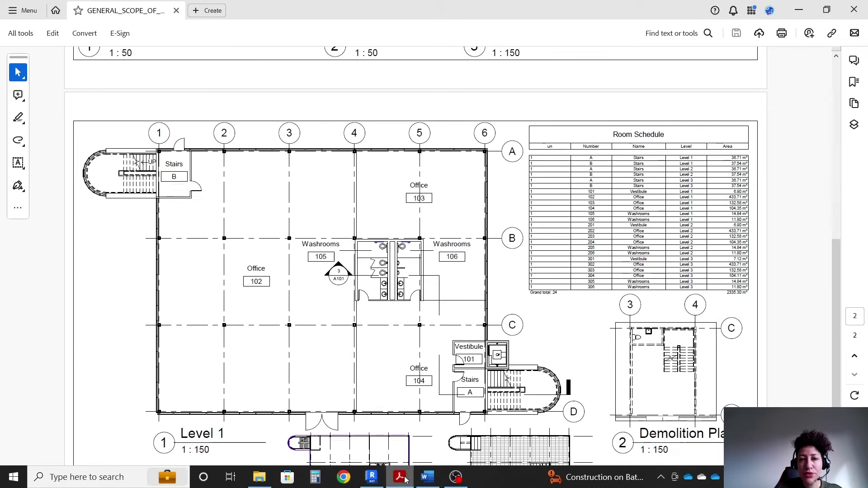
{"action": "scroll", "coordinate": [398, 362], "scroll_direction": "up", "scroll_amount": 10}
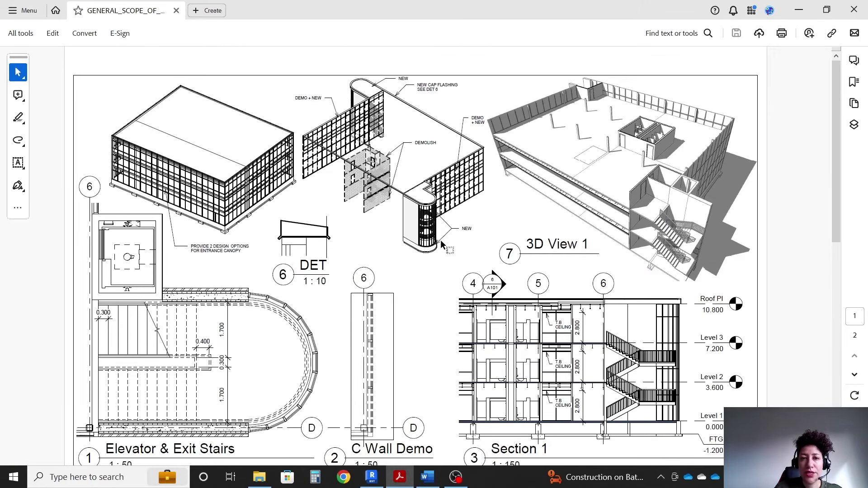
{"action": "key", "text": "alt+Tab"}
Step: Copy the exit stair together with its inner and outer railings and paste them aligned to Level 2
{"action": "left_click", "coordinate": [706, 266]}
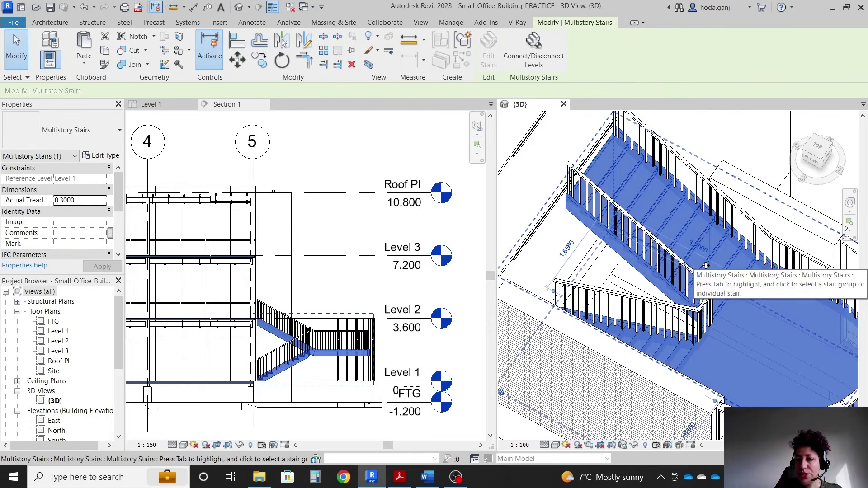
{"action": "scroll", "coordinate": [705, 266], "scroll_direction": "up", "scroll_amount": 2}
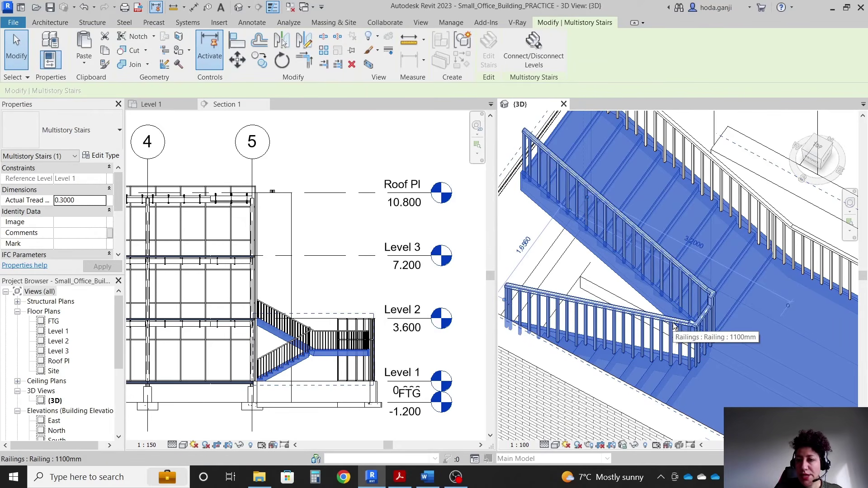
{"action": "left_click", "coordinate": [674, 326], "text": "ctrl"}
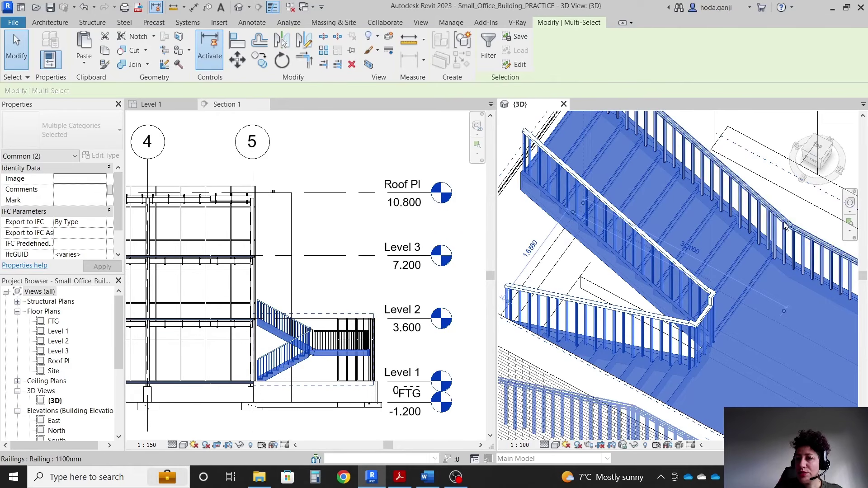
{"action": "left_click", "coordinate": [674, 268], "text": "ctrl"}
{"action": "scroll", "coordinate": [673, 267], "scroll_direction": "down", "scroll_amount": 3}
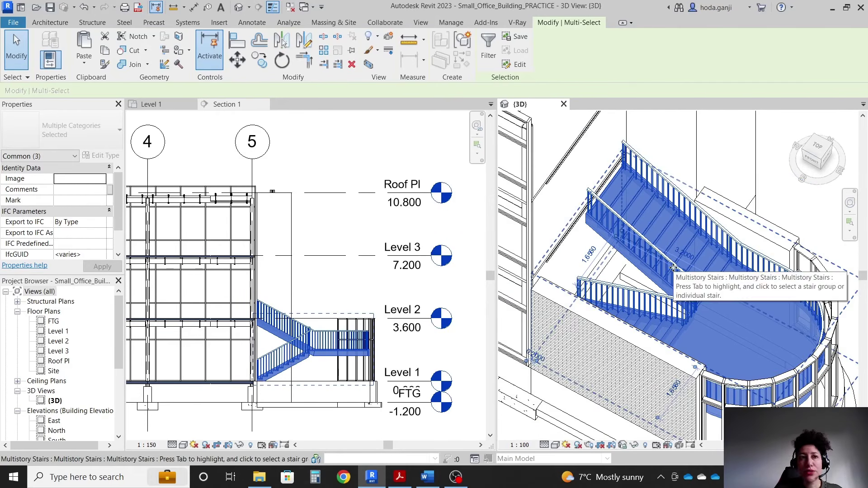
{"action": "left_click", "coordinate": [105, 53]}
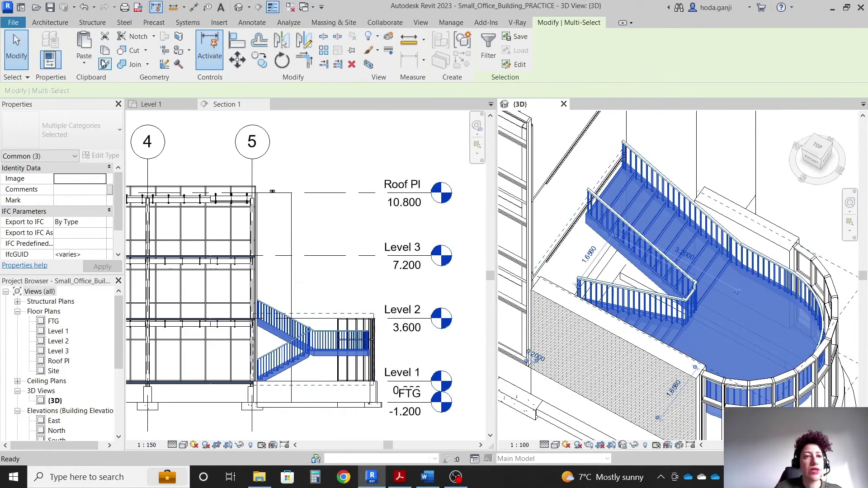
{"action": "left_click", "coordinate": [85, 64]}
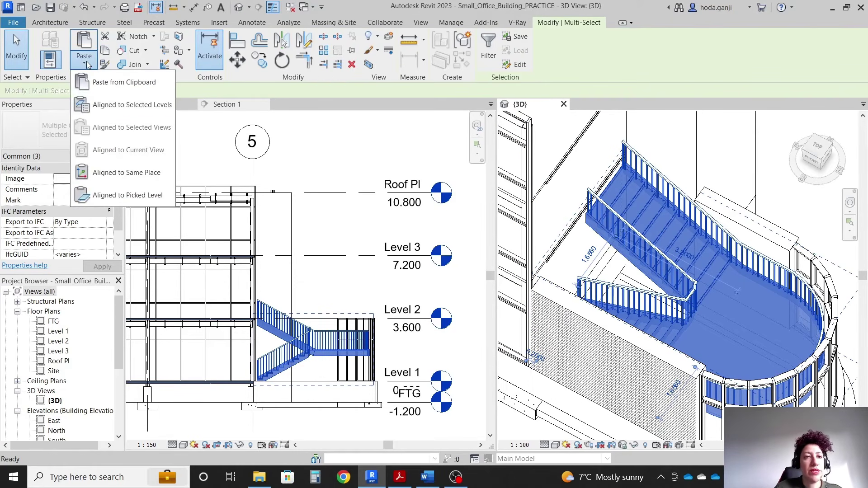
{"action": "left_click", "coordinate": [135, 105]}
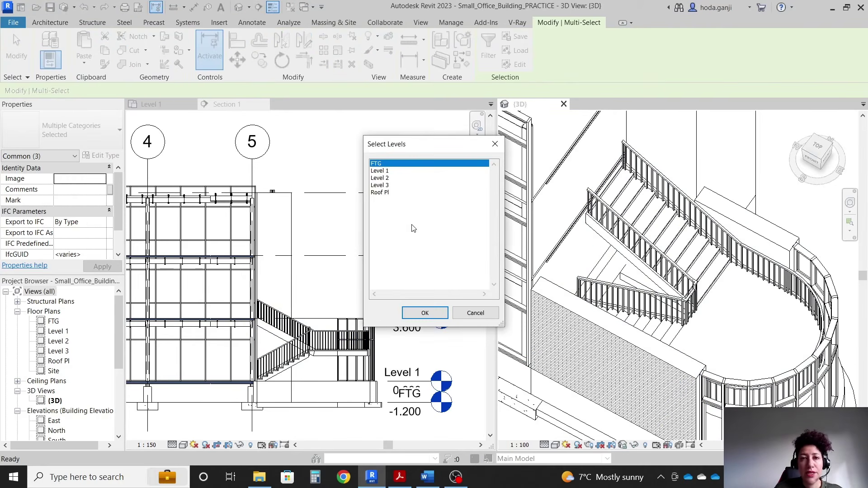
{"action": "left_click", "coordinate": [382, 177]}
{"action": "left_click", "coordinate": [424, 313]}
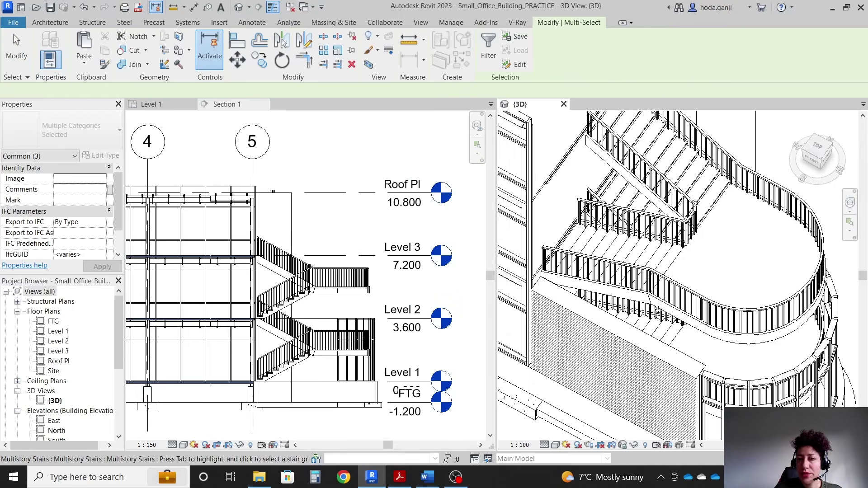
{"action": "scroll", "coordinate": [818, 321], "scroll_direction": "down", "scroll_amount": 2}
{"action": "left_click", "coordinate": [833, 376]}
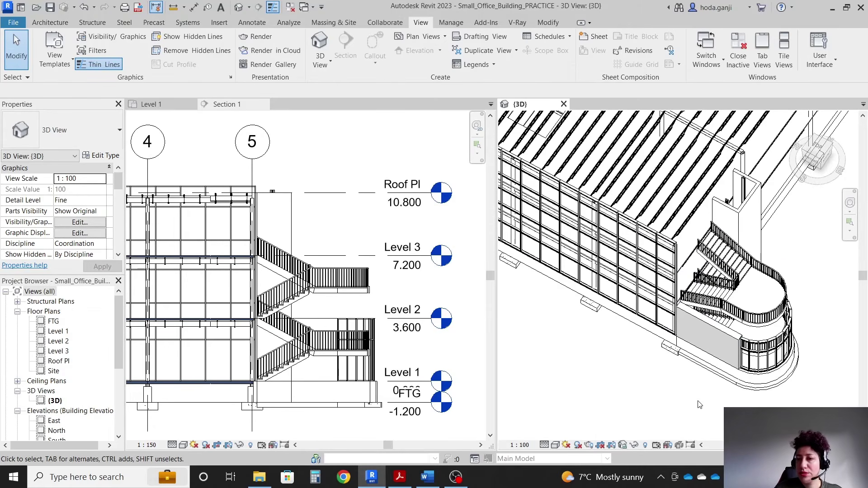
Step: Set the top constraint of the first brick side wall of the exit stair enclosure to Roof Pl
{"action": "middle_click_drag", "start_coordinate": [699, 402], "coordinate": [642, 310], "text": "shift"}
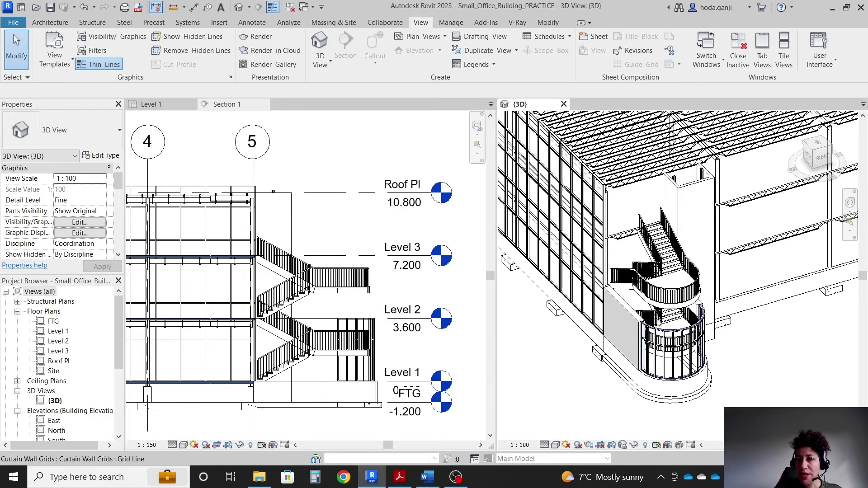
{"action": "left_click", "coordinate": [629, 317]}
{"action": "left_click", "coordinate": [105, 232]}
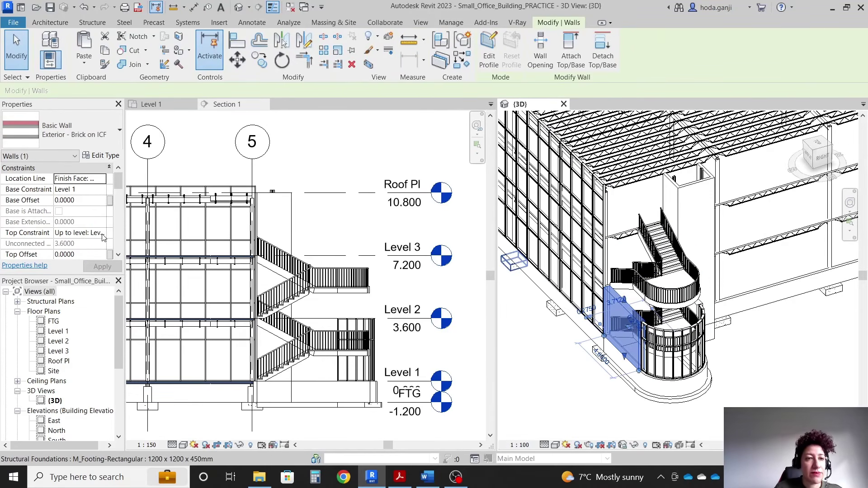
{"action": "left_click", "coordinate": [101, 232]}
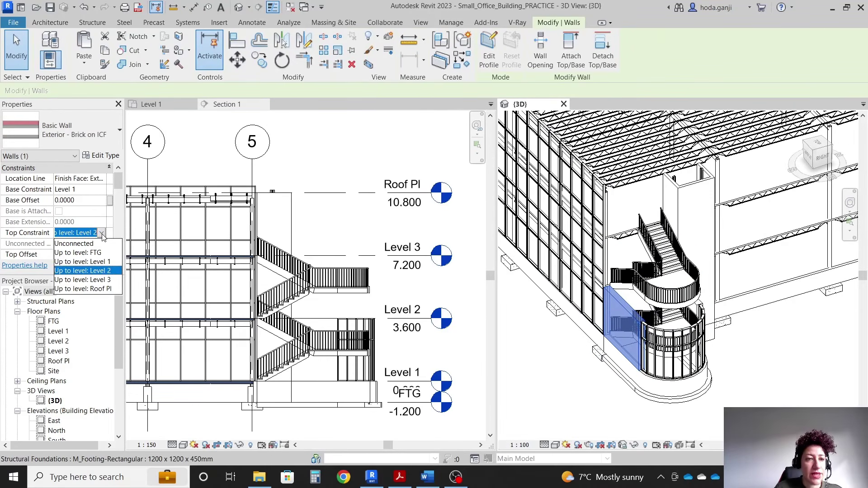
{"action": "left_click", "coordinate": [105, 289]}
{"action": "left_click", "coordinate": [560, 383]}
Step: Extend the enclosure's other brick side wall and its curved curtain wall up to level Roof Pl
{"action": "middle_click_drag", "start_coordinate": [826, 356], "coordinate": [717, 349], "text": "shift"}
{"action": "scroll", "coordinate": [854, 291], "scroll_direction": "down", "scroll_amount": 3}
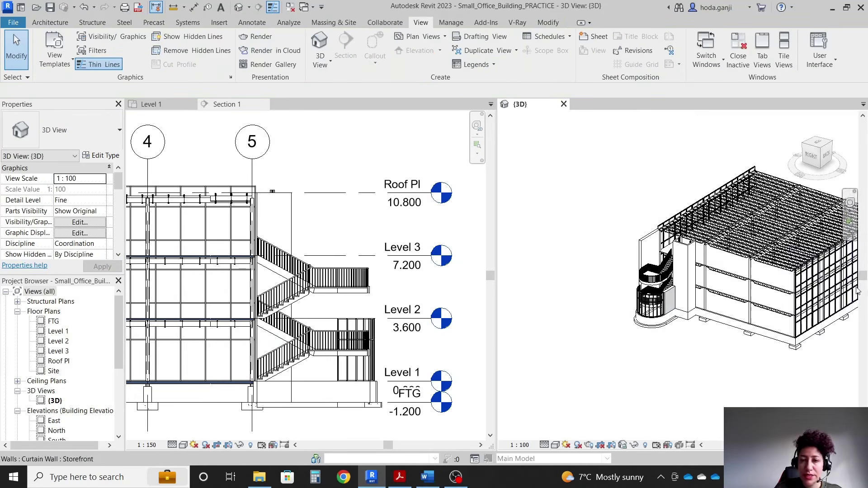
{"action": "scroll", "coordinate": [651, 298], "scroll_direction": "up", "scroll_amount": 5}
{"action": "left_click", "coordinate": [752, 312]}
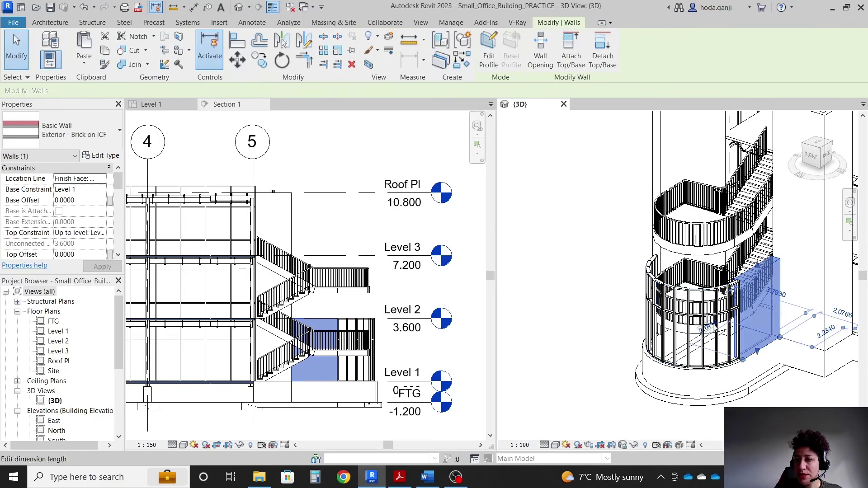
{"action": "left_click", "coordinate": [700, 370], "text": "ctrl"}
{"action": "left_click", "coordinate": [100, 212]}
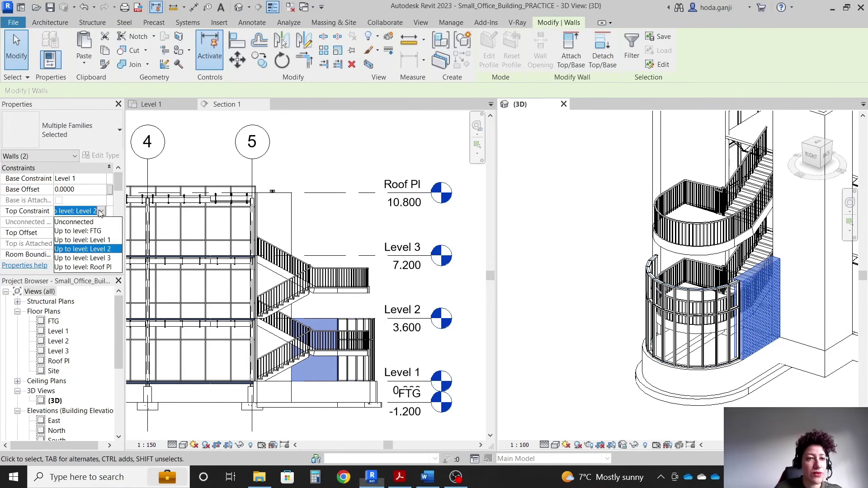
{"action": "left_click", "coordinate": [101, 267]}
{"action": "left_click", "coordinate": [101, 267]}
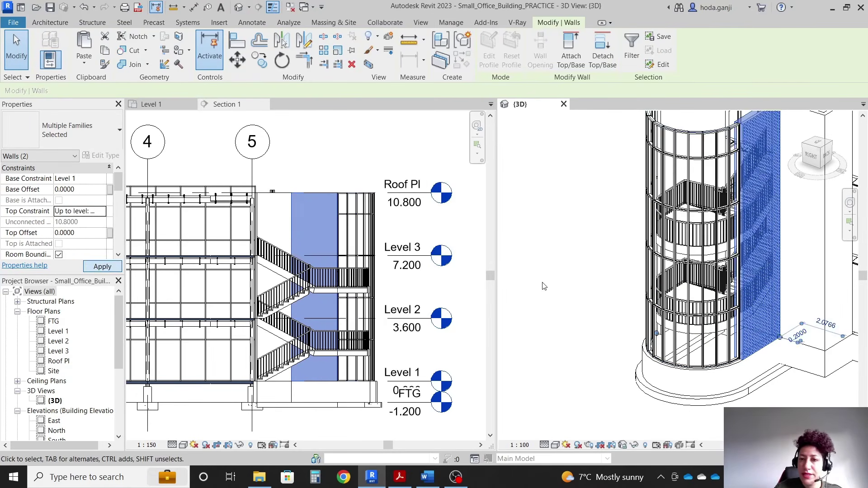
{"action": "left_click", "coordinate": [568, 305]}
Step: Ungroup the Stairs model group at the opposite end of the building
{"action": "scroll", "coordinate": [568, 305], "scroll_direction": "down", "scroll_amount": 3}
{"action": "scroll", "coordinate": [567, 306], "scroll_direction": "down", "scroll_amount": 2}
{"action": "middle_click_drag", "start_coordinate": [567, 305], "coordinate": [801, 316], "text": "shift"}
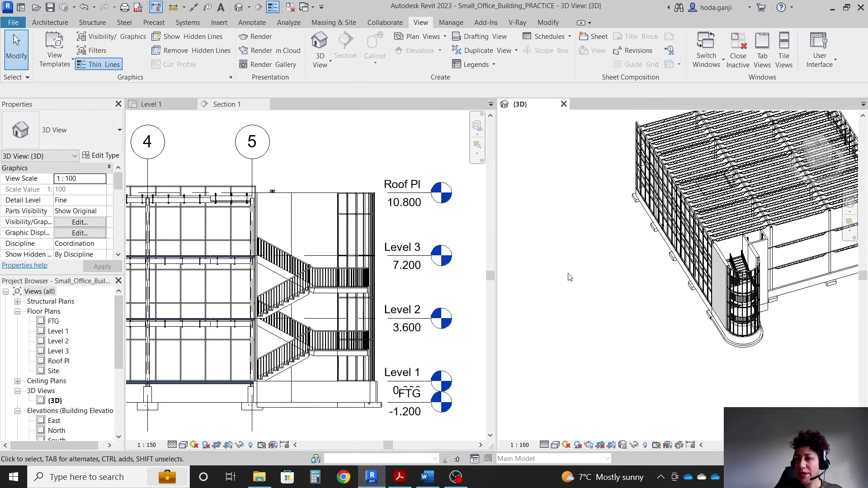
{"action": "middle_click_drag", "start_coordinate": [778, 378], "coordinate": [784, 409], "text": "shift"}
{"action": "left_click", "coordinate": [589, 231]}
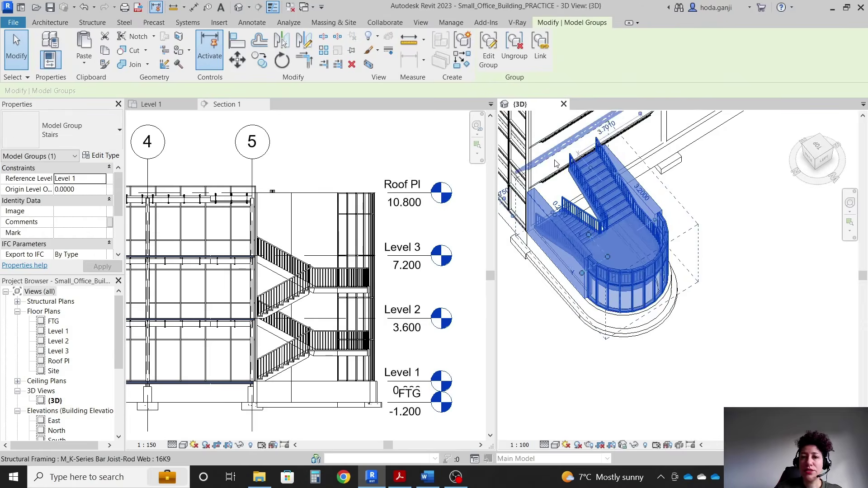
{"action": "scroll", "coordinate": [576, 194], "scroll_direction": "up", "scroll_amount": 3}
{"action": "scroll", "coordinate": [647, 240], "scroll_direction": "down", "scroll_amount": 1}
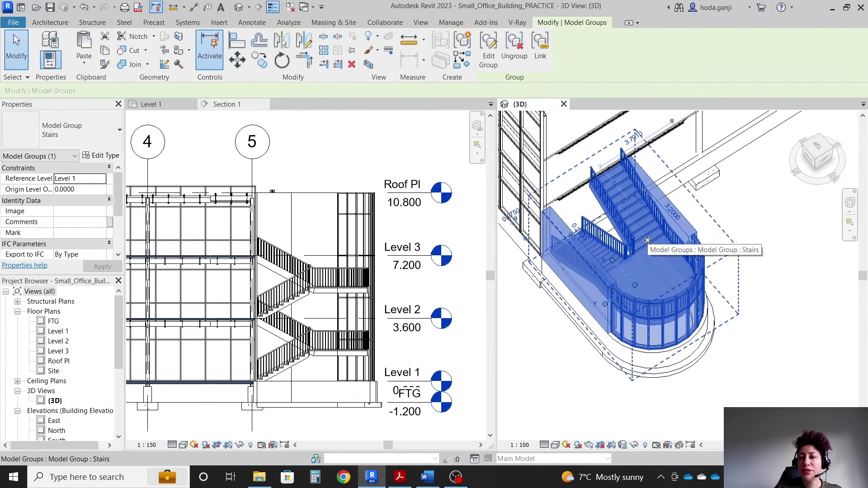
{"action": "left_click", "coordinate": [518, 46]}
{"action": "left_click", "coordinate": [641, 420]}
{"action": "middle_click_drag", "start_coordinate": [658, 386], "coordinate": [658, 362], "text": "shift"}
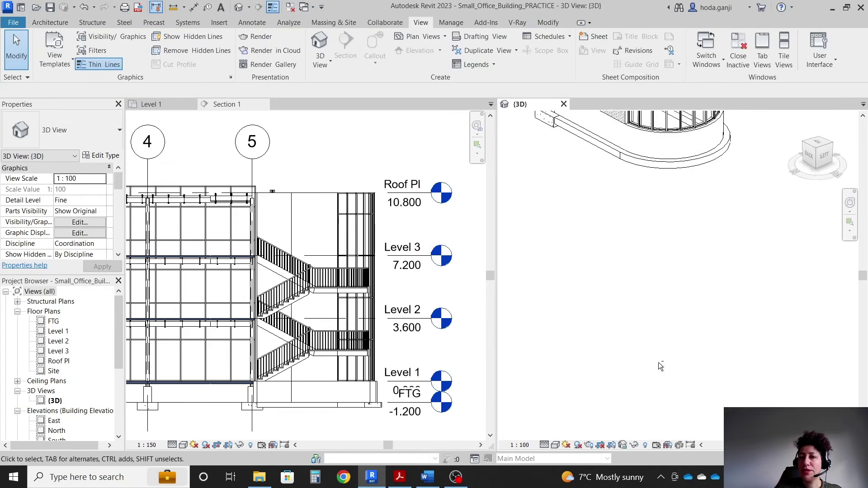
Step: Copy the ungrouped exit stair with its inner and outer railings and paste them aligned to Level 2
{"action": "scroll", "coordinate": [658, 387], "scroll_direction": "down", "scroll_amount": 1}
{"action": "middle_click_drag", "start_coordinate": [646, 145], "coordinate": [673, 343]}
{"action": "left_click", "coordinate": [670, 261]}
{"action": "middle_click_drag", "start_coordinate": [651, 279], "coordinate": [649, 251], "text": "shift"}
{"action": "scroll", "coordinate": [649, 250], "scroll_direction": "up", "scroll_amount": 4}
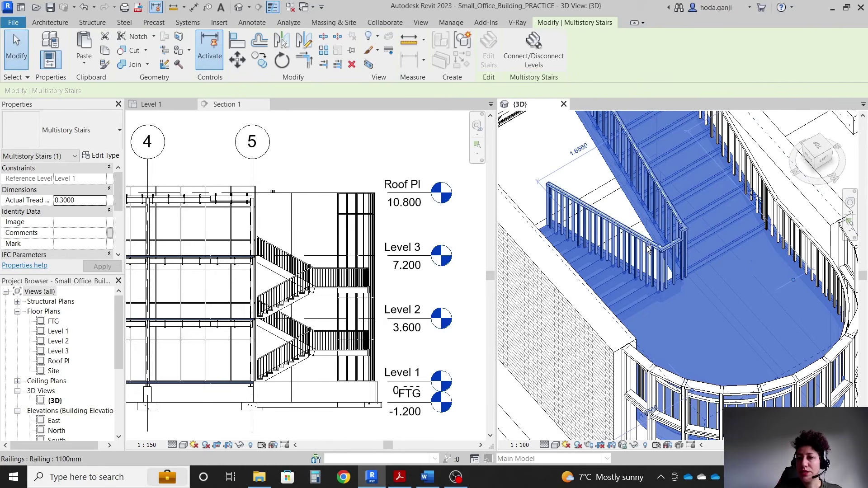
{"action": "left_click", "coordinate": [647, 250], "text": "ctrl"}
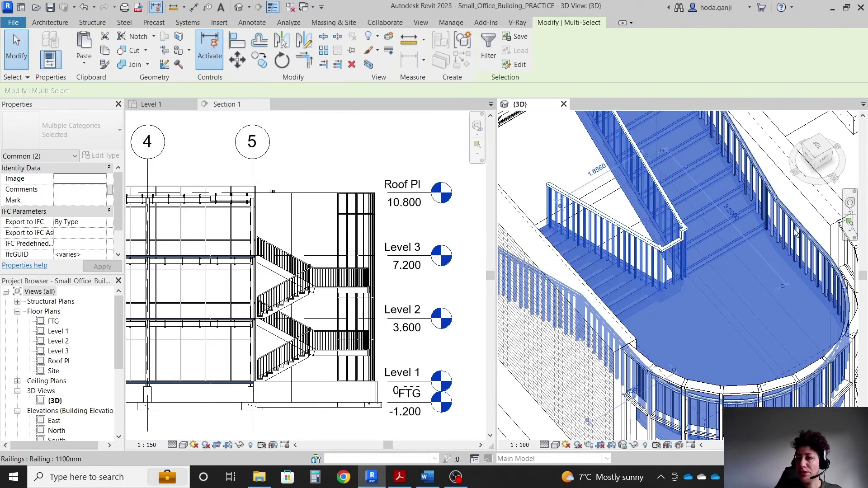
{"action": "scroll", "coordinate": [795, 232], "scroll_direction": "down", "scroll_amount": 5}
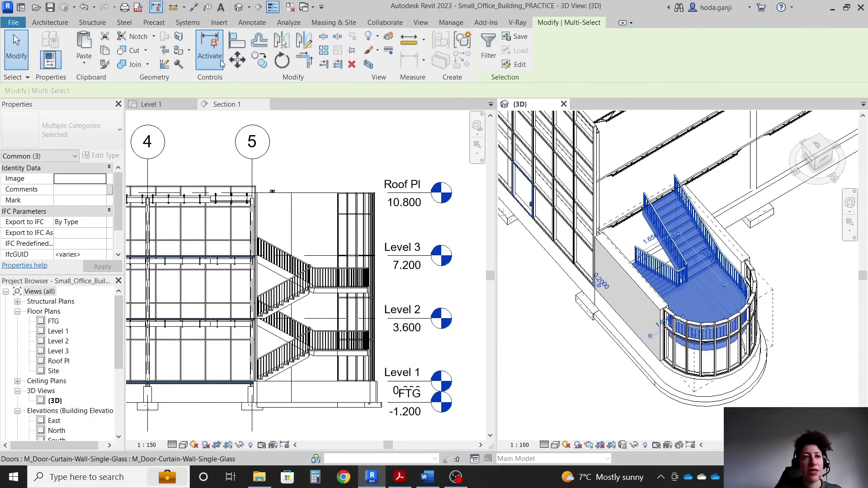
{"action": "left_click", "coordinate": [105, 51]}
{"action": "left_click", "coordinate": [84, 63]}
{"action": "left_click", "coordinate": [145, 101]}
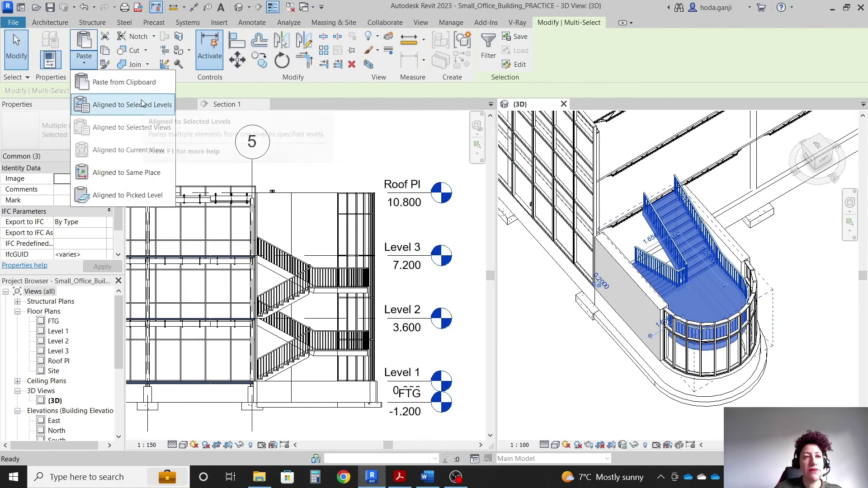
{"action": "left_click", "coordinate": [379, 178]}
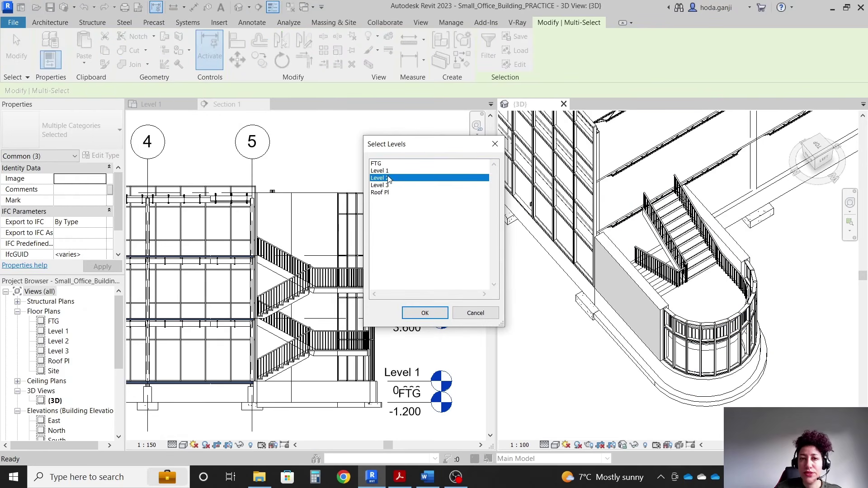
{"action": "left_click", "coordinate": [424, 313]}
{"action": "scroll", "coordinate": [750, 296], "scroll_direction": "down", "scroll_amount": 3}
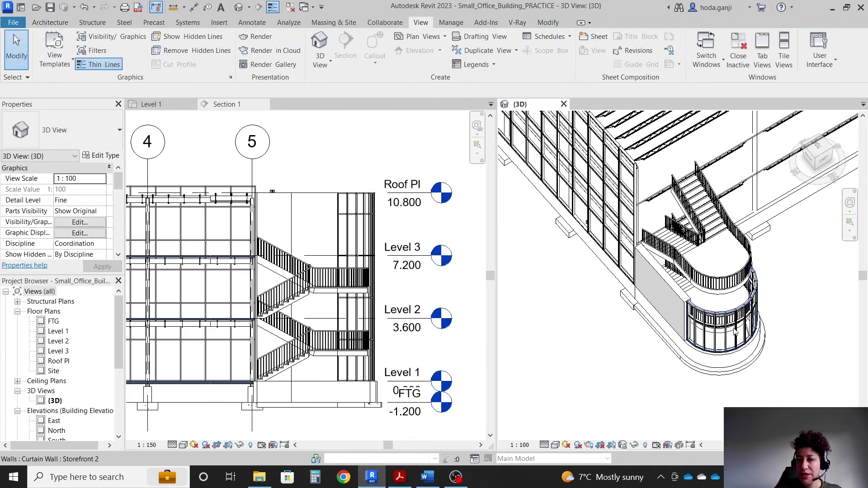
Step: Set the top constraint of this stair enclosure's two brick walls and curved curtain wall to Roof Pl
{"action": "scroll", "coordinate": [746, 337], "scroll_direction": "up", "scroll_amount": 4}
{"action": "left_click", "coordinate": [645, 270]}
{"action": "scroll", "coordinate": [669, 278], "scroll_direction": "down", "scroll_amount": 3}
{"action": "middle_click_drag", "start_coordinate": [745, 316], "coordinate": [619, 344], "text": "shift"}
{"action": "scroll", "coordinate": [651, 285], "scroll_direction": "up", "scroll_amount": 1}
{"action": "left_click", "coordinate": [652, 275], "text": "ctrl"}
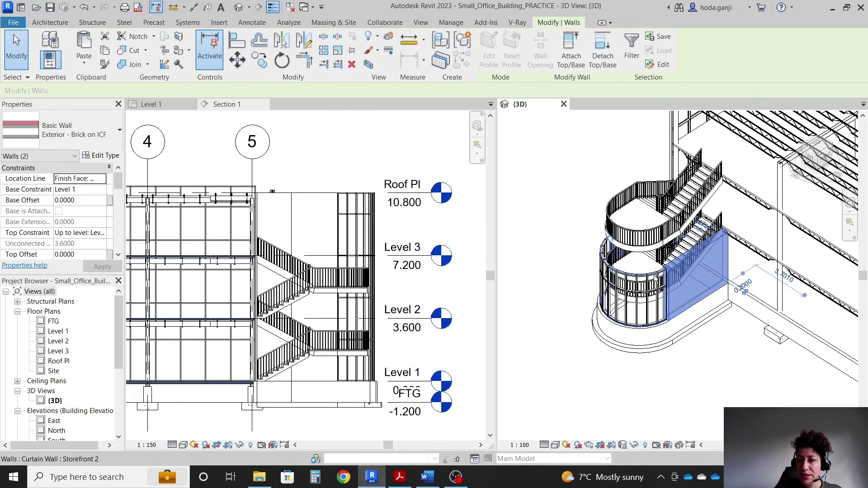
{"action": "left_click", "coordinate": [644, 284], "text": "ctrl"}
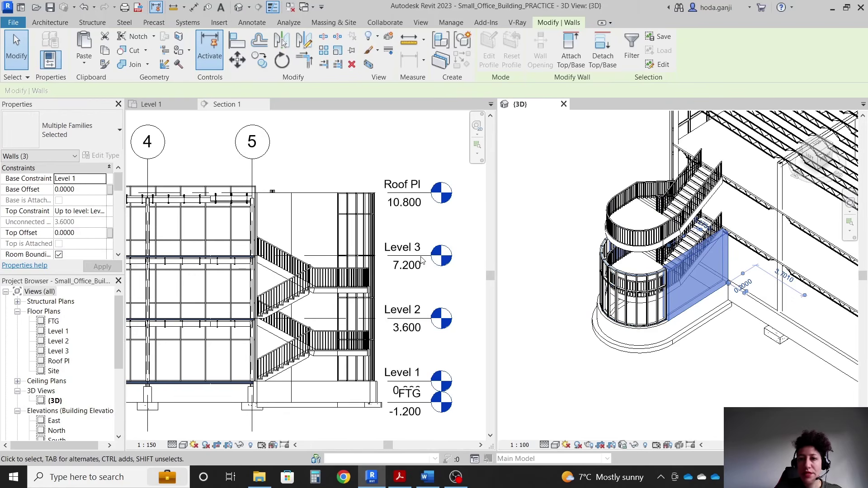
{"action": "left_click", "coordinate": [103, 212]}
{"action": "left_click", "coordinate": [102, 212]}
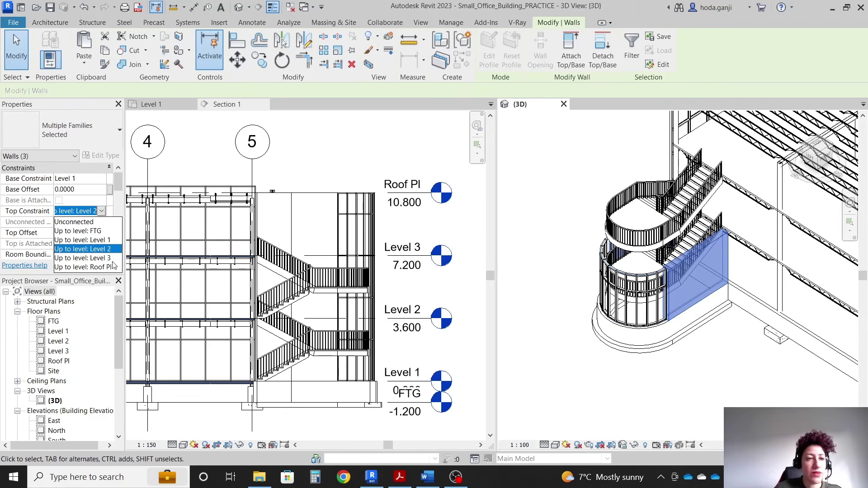
{"action": "left_click", "coordinate": [112, 268]}
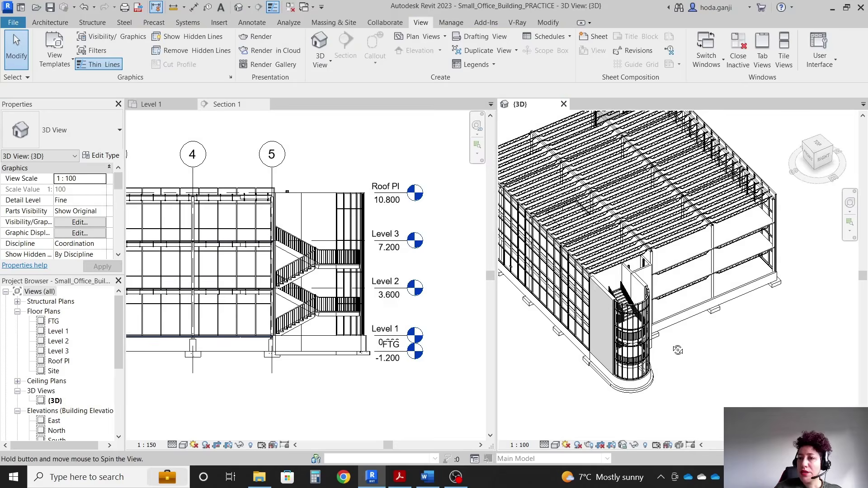
{"action": "middle_click_drag", "start_coordinate": [691, 391], "coordinate": [733, 383], "text": "shift"}
{"action": "scroll", "coordinate": [725, 226], "scroll_direction": "up", "scroll_amount": 3}
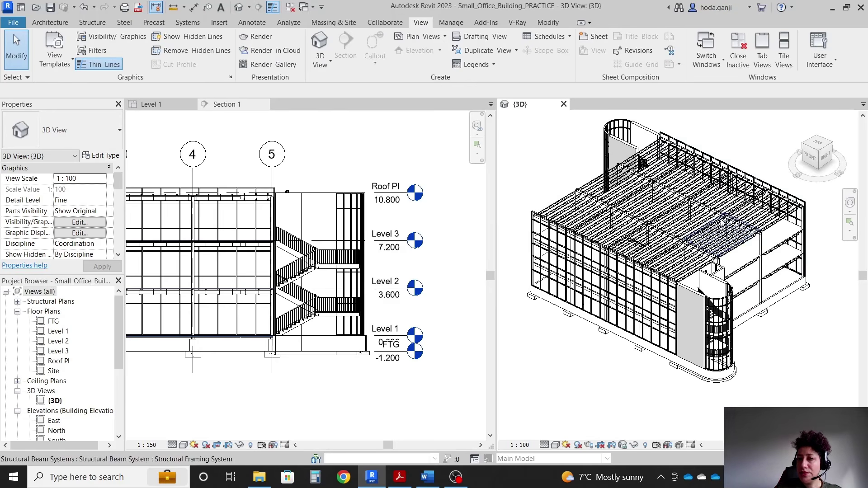
{"action": "scroll", "coordinate": [732, 148], "scroll_direction": "up", "scroll_amount": 2}
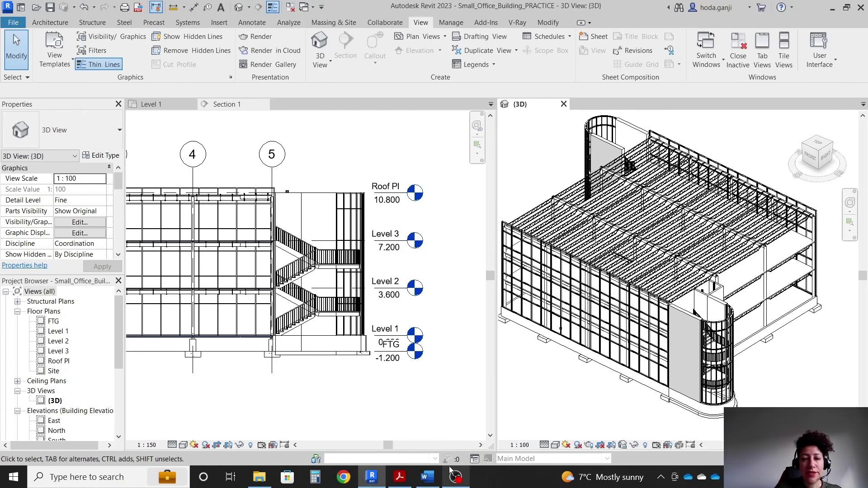
Step: Review the three new project phases in item 1 of the Word task list and return to Revit
{"action": "left_click", "coordinate": [427, 476]}
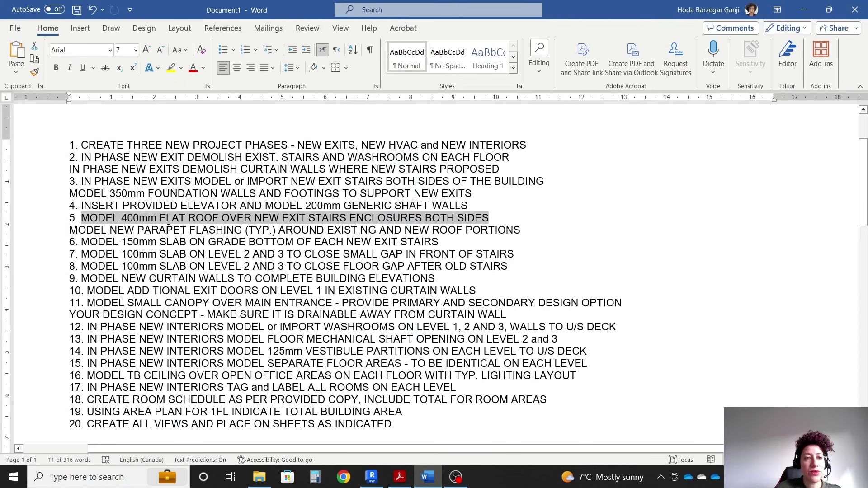
{"action": "left_click", "coordinate": [435, 479]}
{"action": "scroll", "coordinate": [761, 321], "scroll_direction": "down", "scroll_amount": 2}
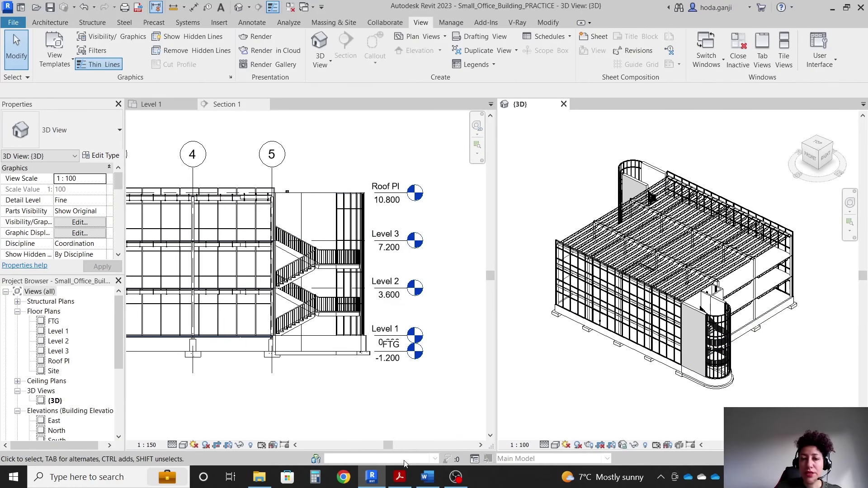
{"action": "left_click", "coordinate": [424, 479]}
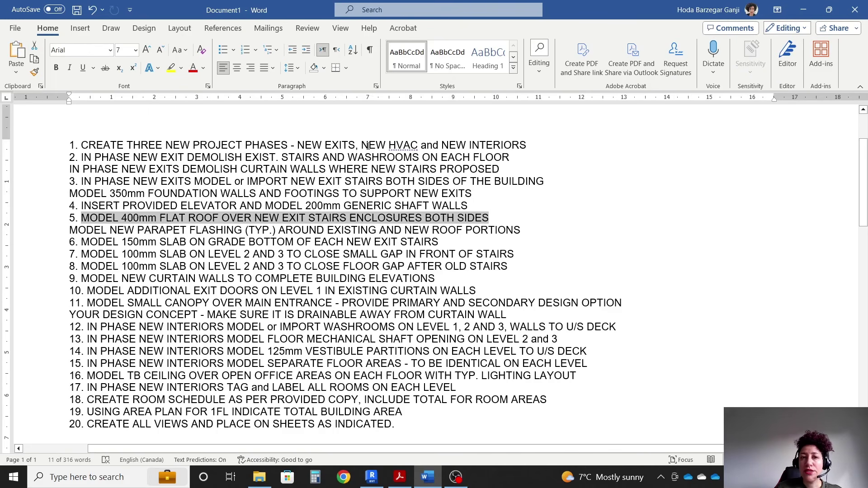
{"action": "left_click_drag", "start_coordinate": [362, 144], "coordinate": [534, 148]}
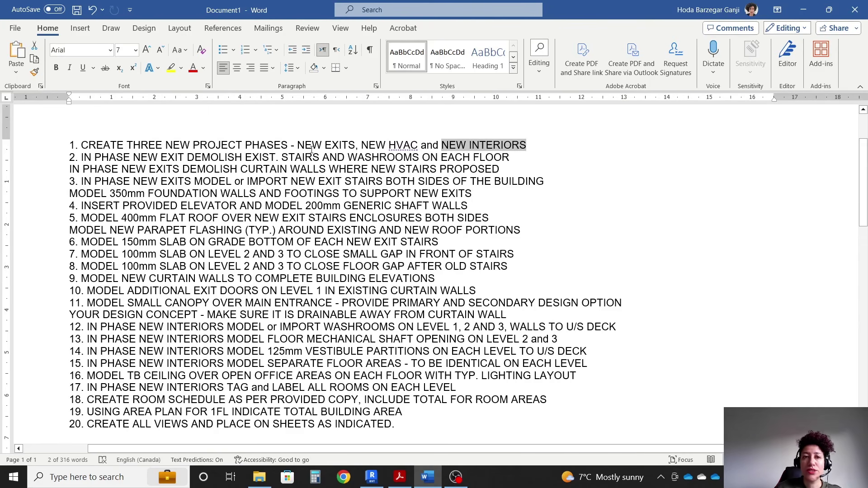
{"action": "left_click_drag", "start_coordinate": [297, 145], "coordinate": [415, 144]}
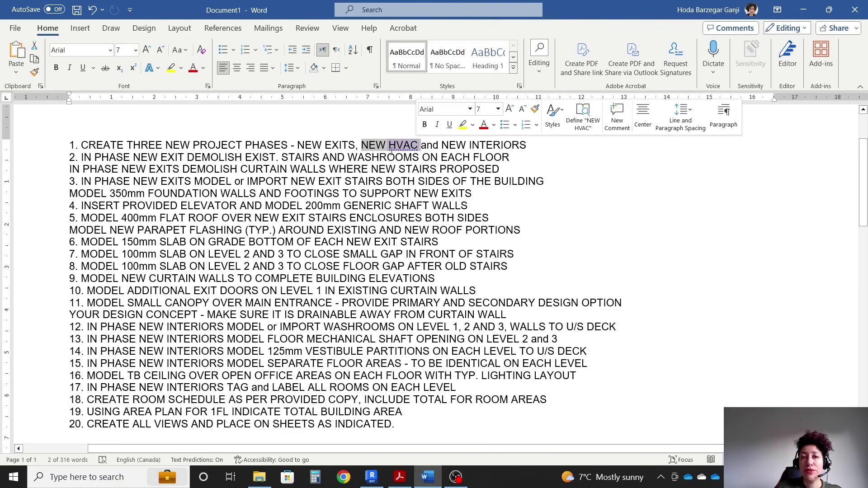
{"action": "left_click_drag", "start_coordinate": [441, 144], "coordinate": [526, 145]}
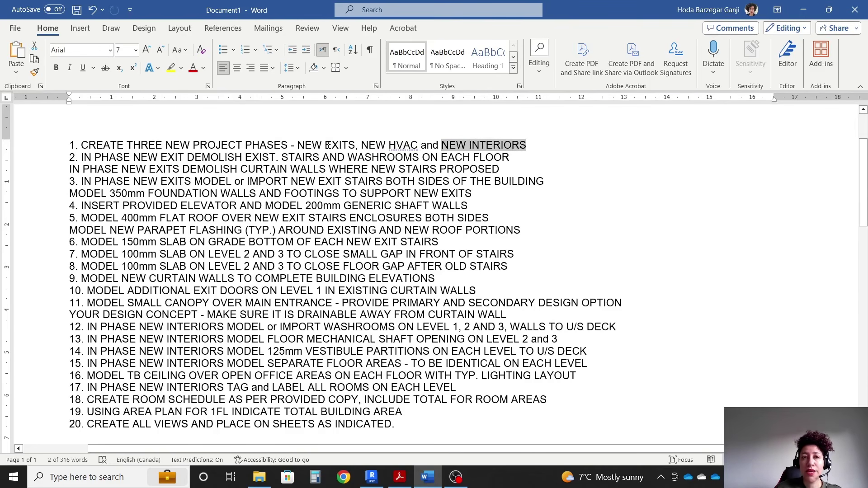
{"action": "left_click_drag", "start_coordinate": [297, 145], "coordinate": [526, 145]}
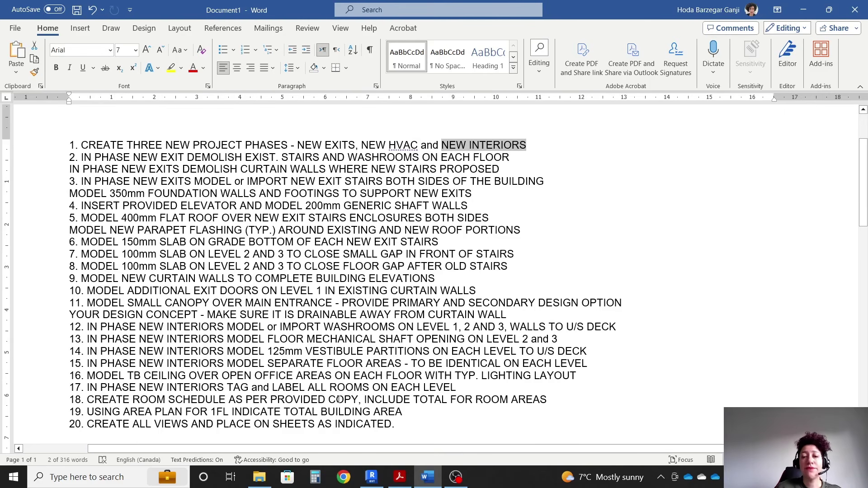
{"action": "left_click", "coordinate": [372, 477]}
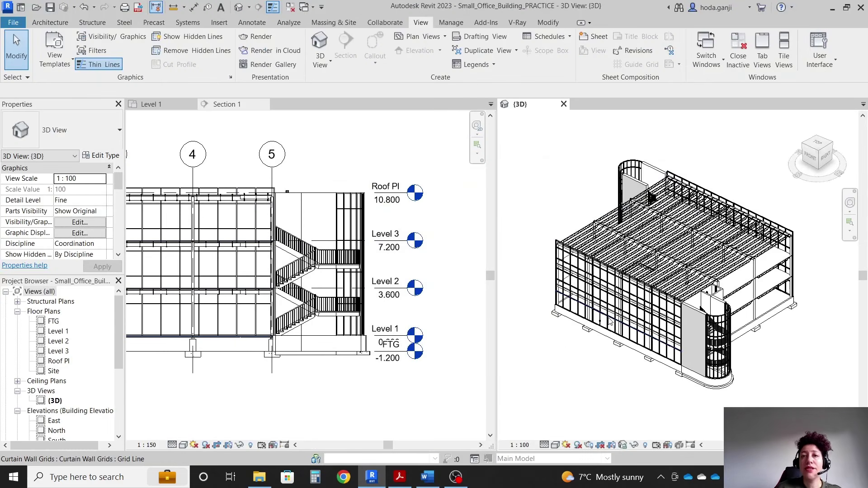